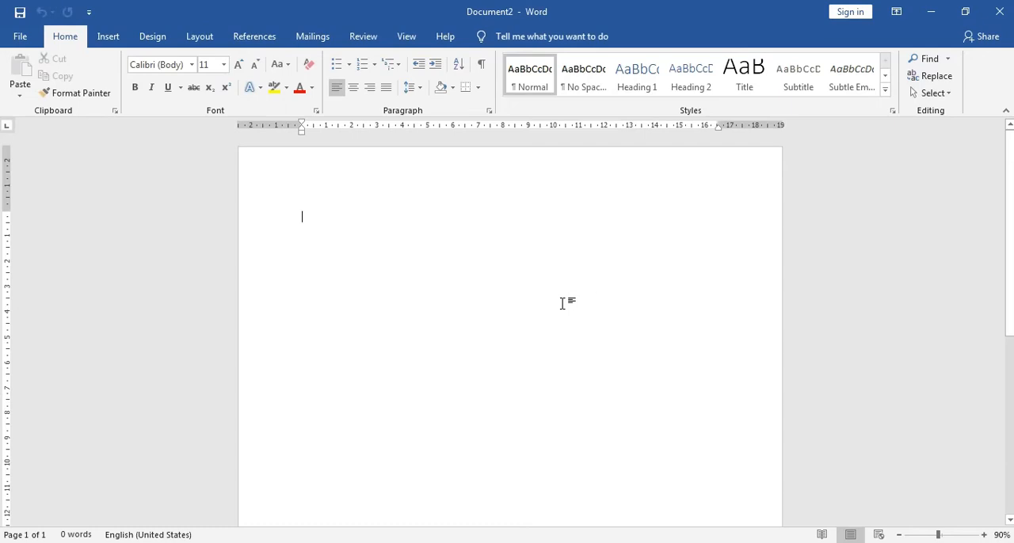
Step: Set the blank document's paper size to A4
scroll(551, 311, down, 5)
scroll(536, 320, up, 5)
click(203, 40)
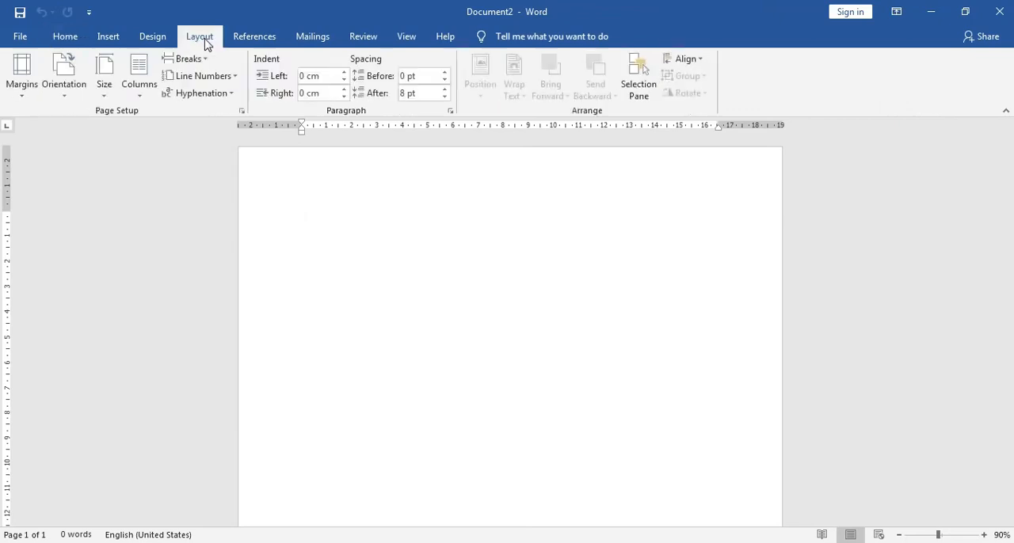
click(107, 93)
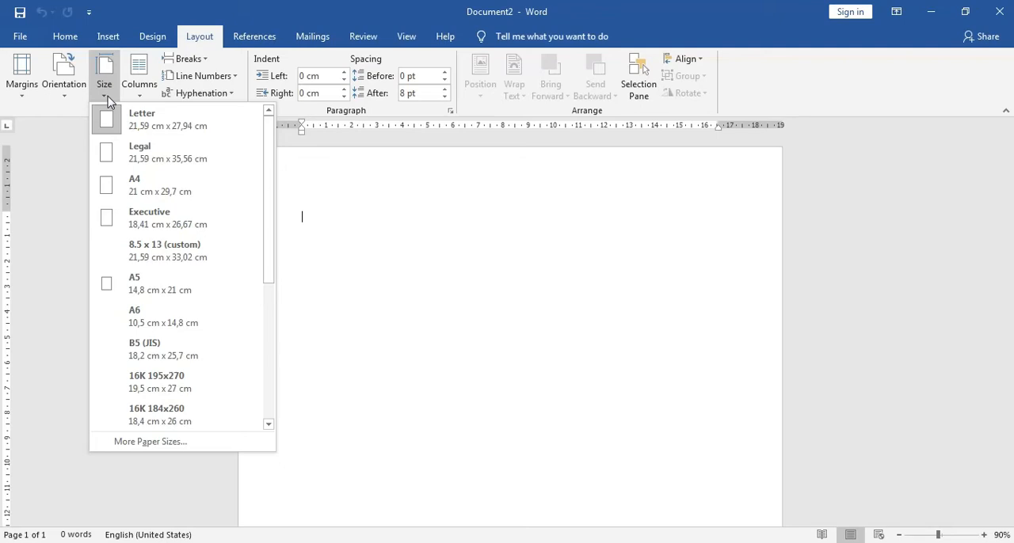
click(138, 194)
scroll(537, 242, down, 6)
scroll(536, 244, up, 6)
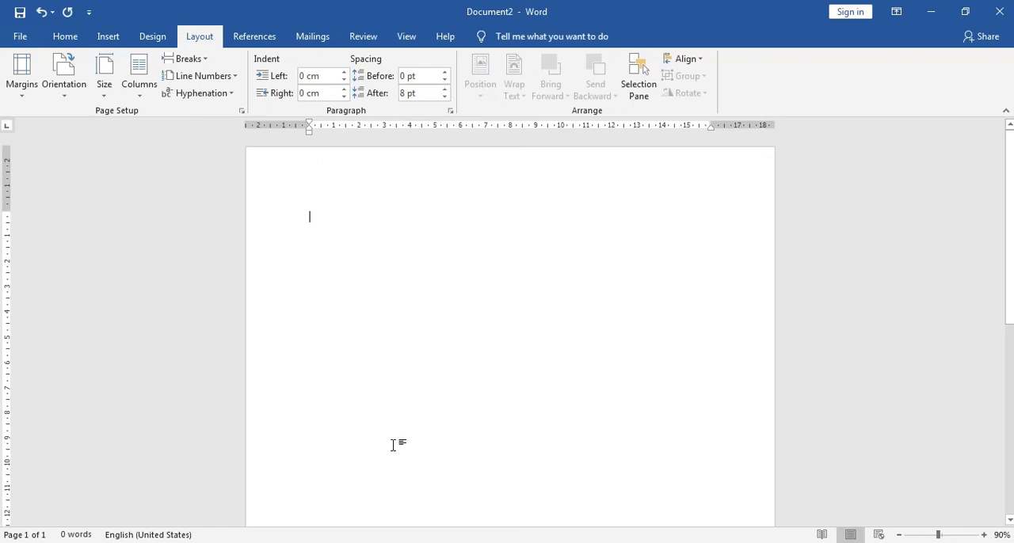
Step: Switch to surat.docx and examine how the letterhead is built from a heading text box and a logo picture
click(388, 542)
click(321, 499)
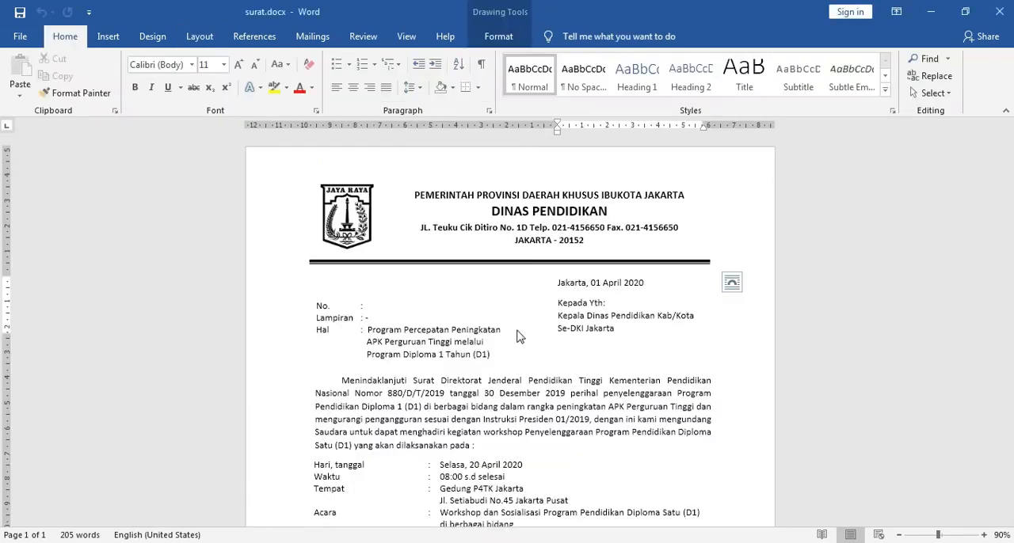
click(524, 195)
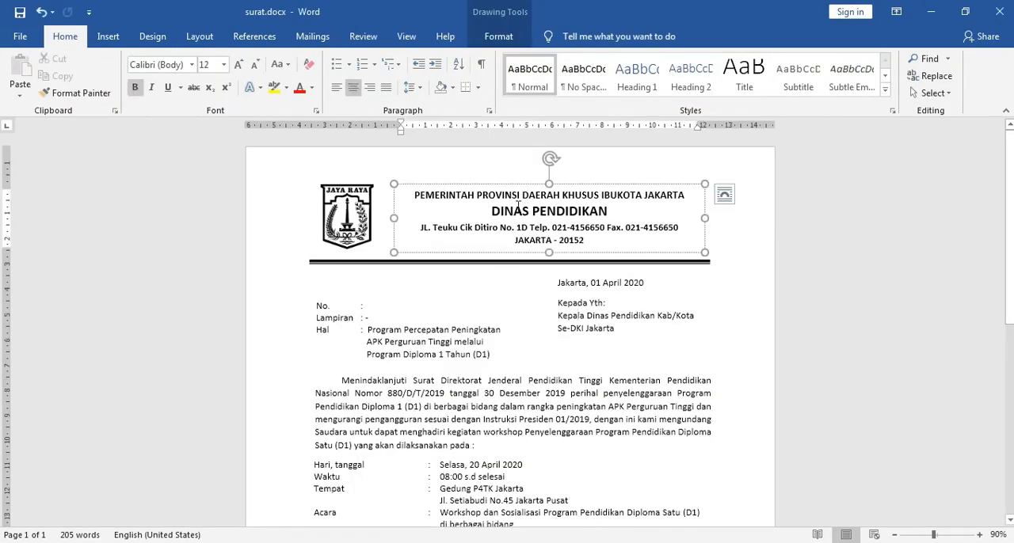
click(519, 184)
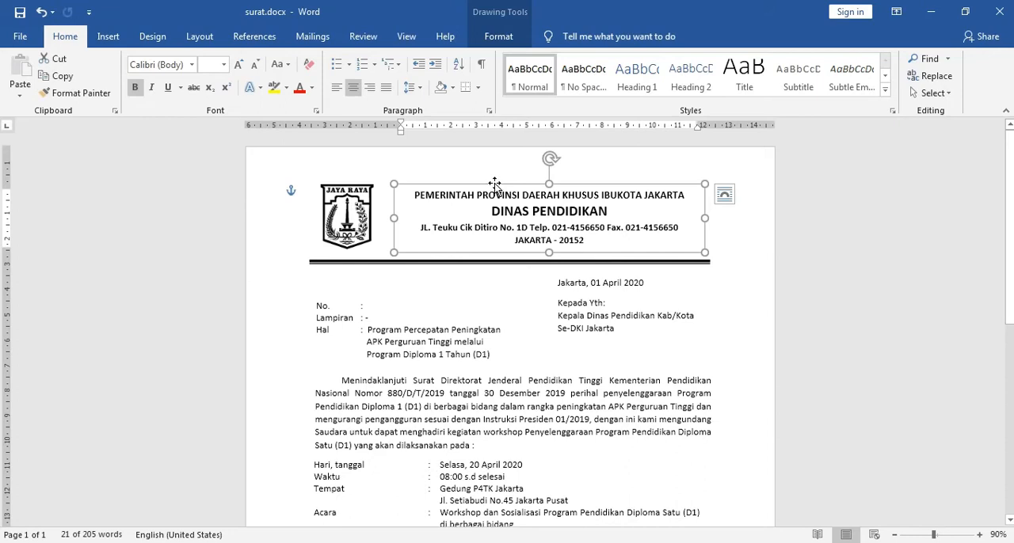
click(343, 204)
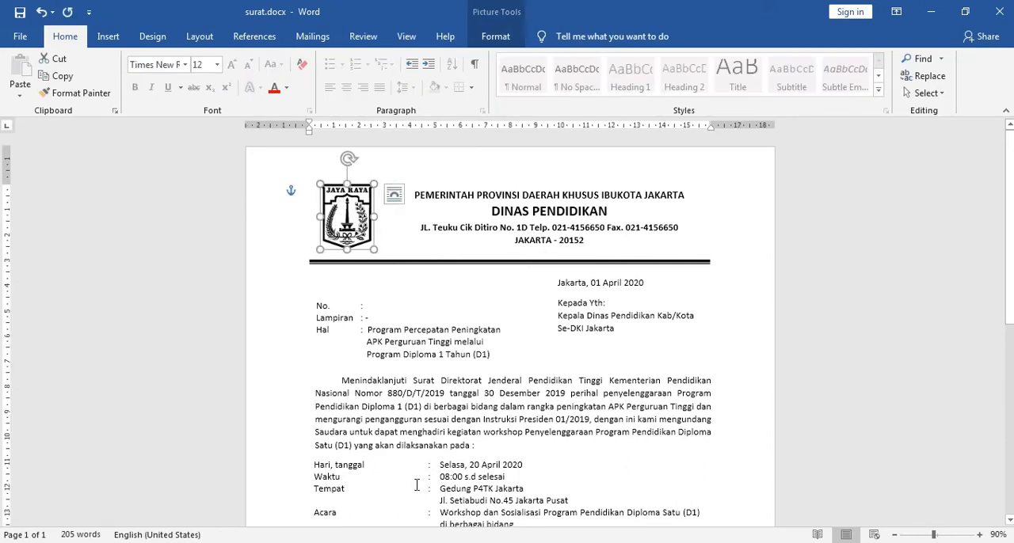
click(388, 542)
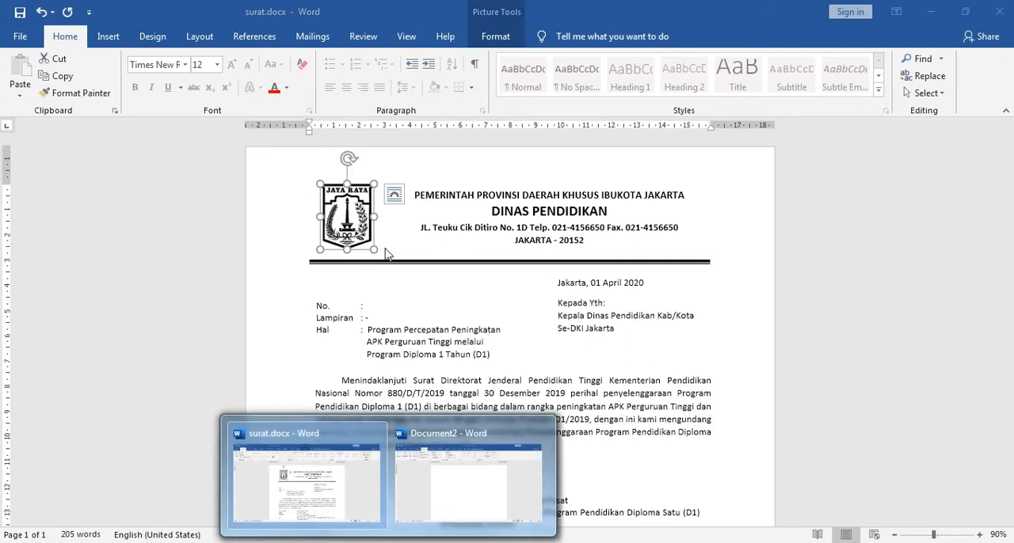
click(357, 222)
click(457, 195)
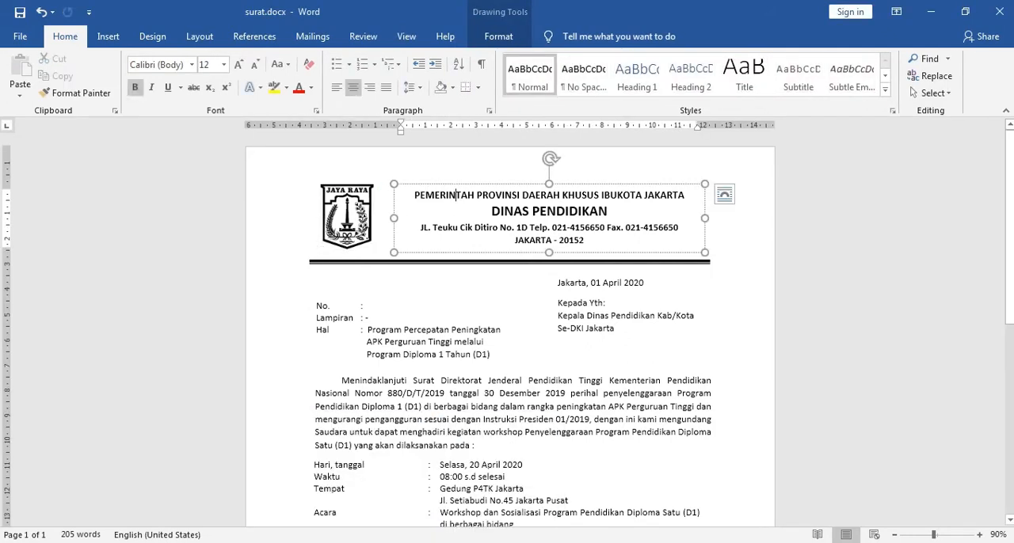
click(361, 229)
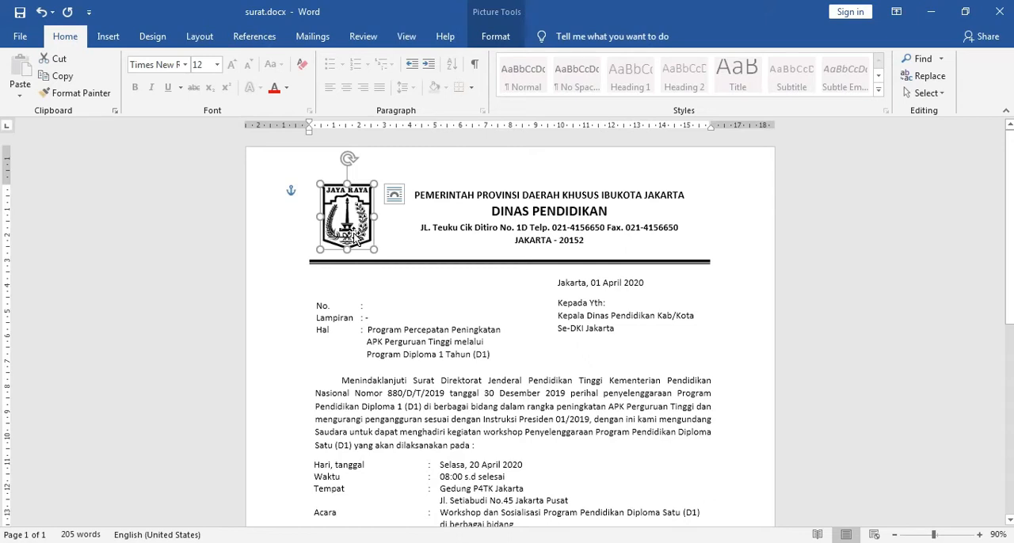
click(445, 189)
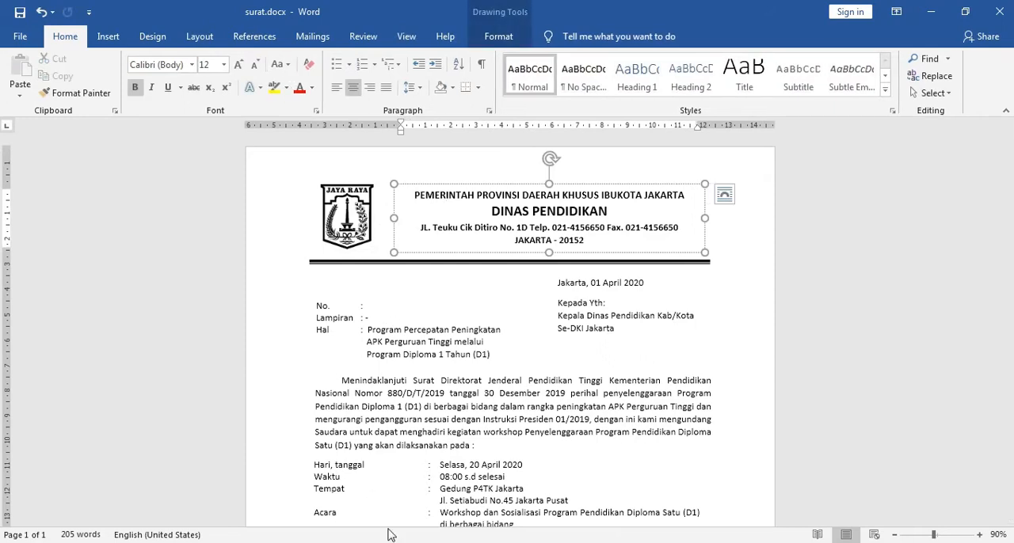
click(344, 247)
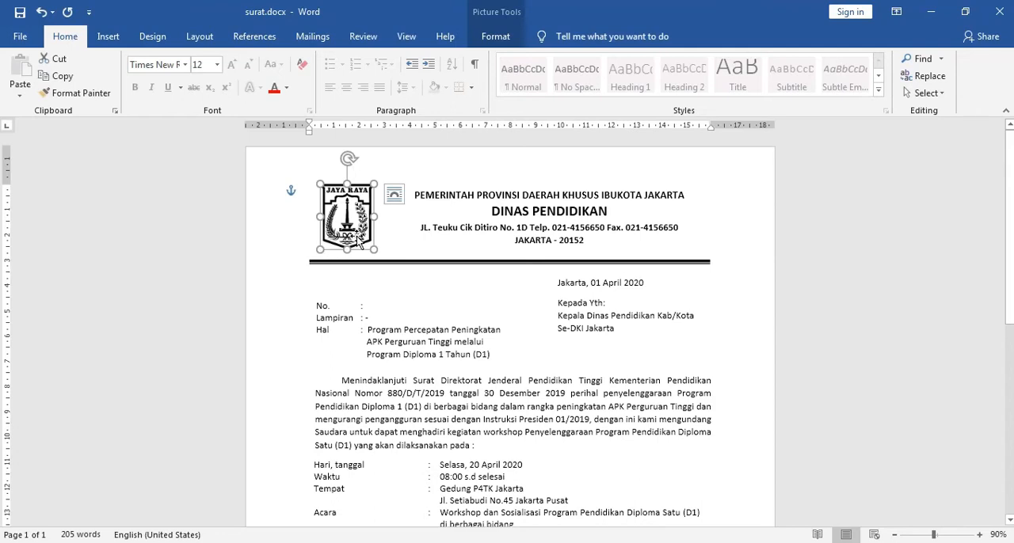
click(450, 195)
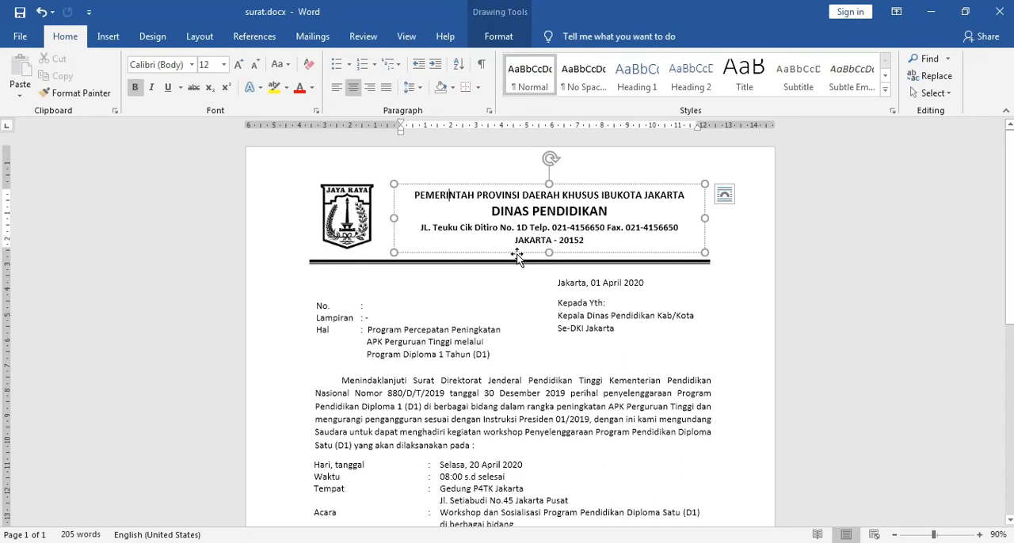
click(517, 184)
Step: Return to Document2 and insert a Simple Text Box for the letterhead
mouse_move(388, 542)
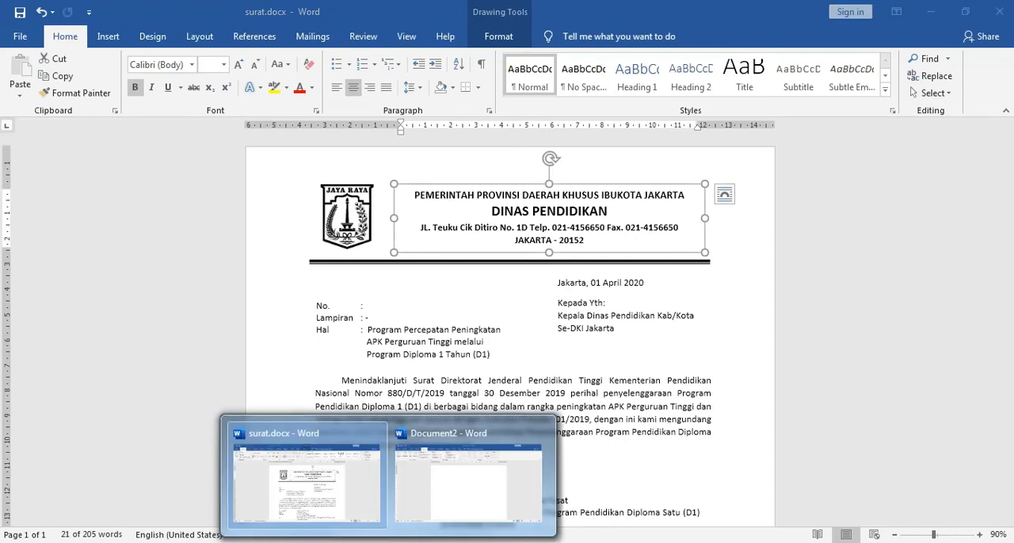
click(422, 508)
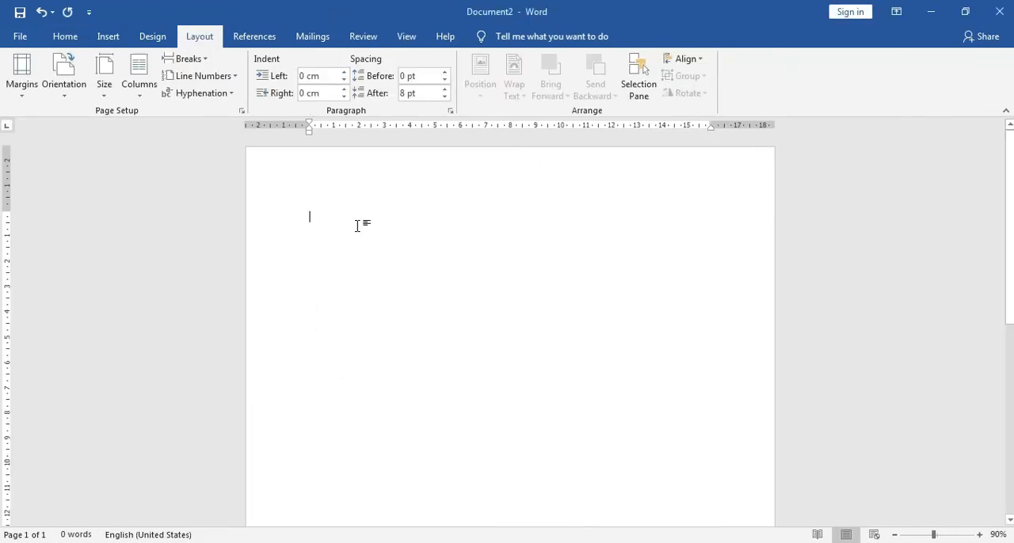
click(109, 36)
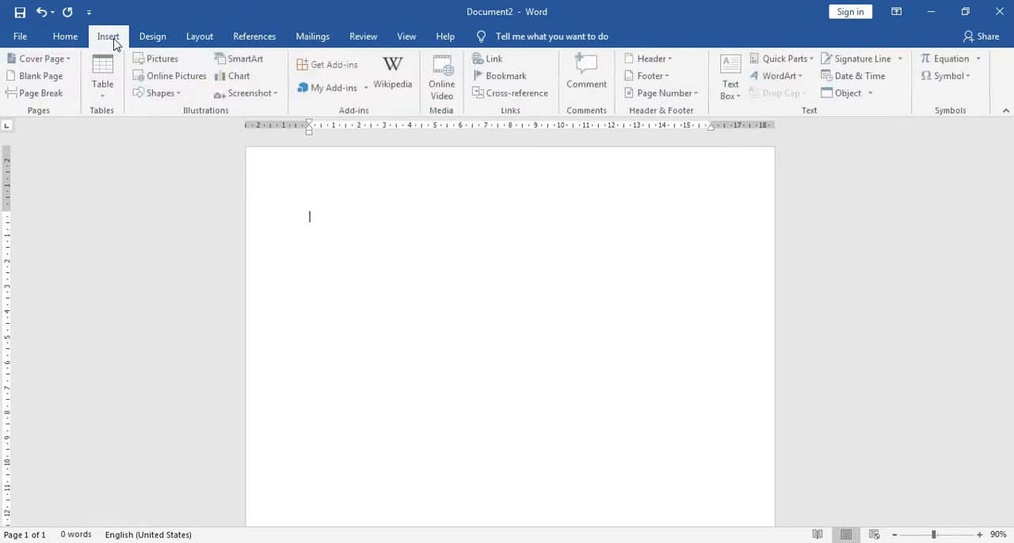
click(736, 93)
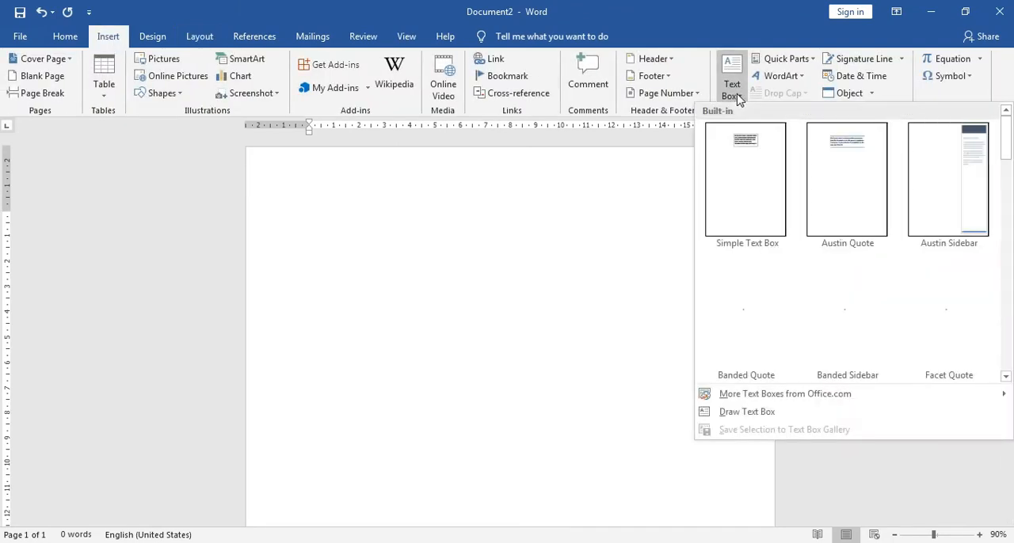
click(99, 49)
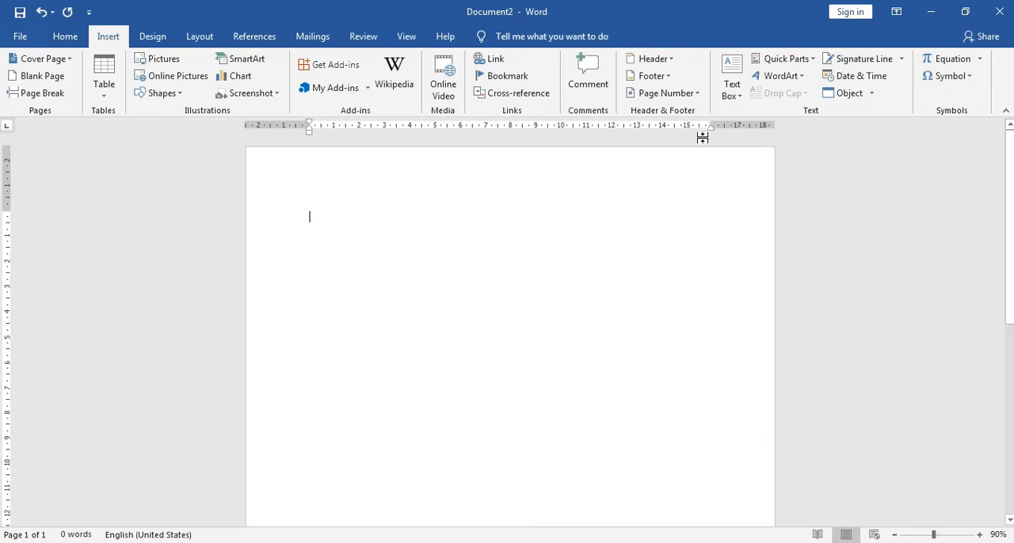
click(727, 92)
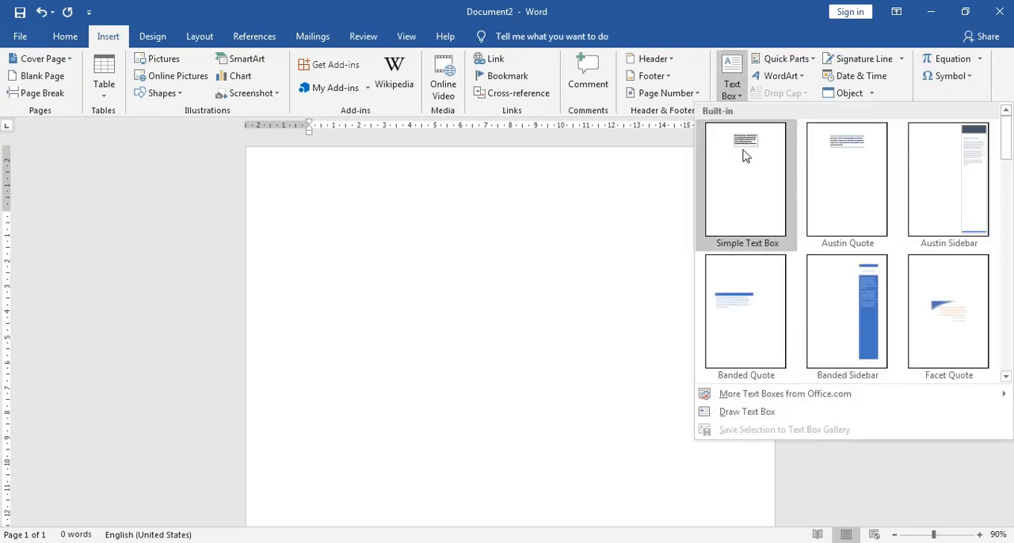
click(743, 203)
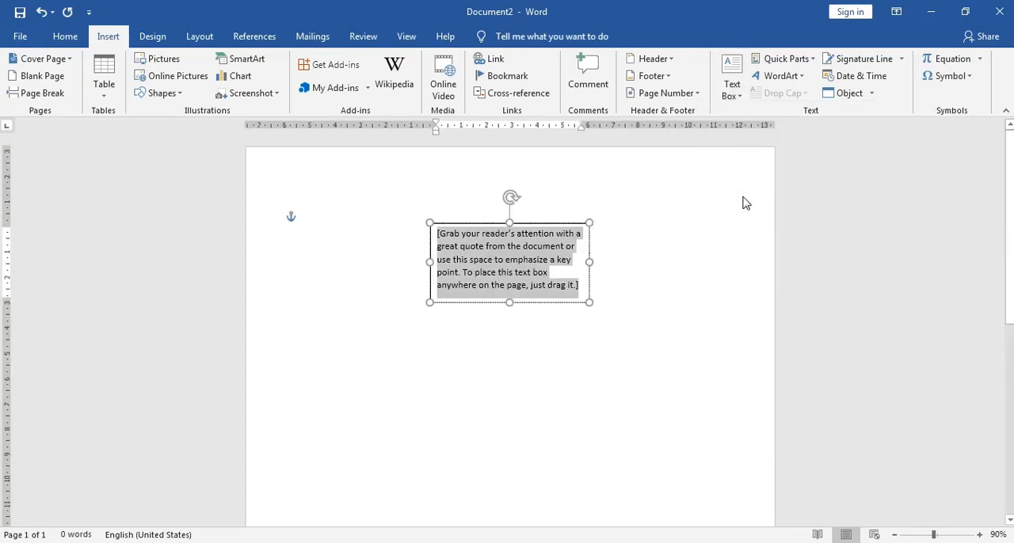
Step: Move the text box up near the page's top margin and resize it to about 13 cm wide and 2.1 cm high
drag(555, 225, 502, 177)
drag(547, 249, 706, 244)
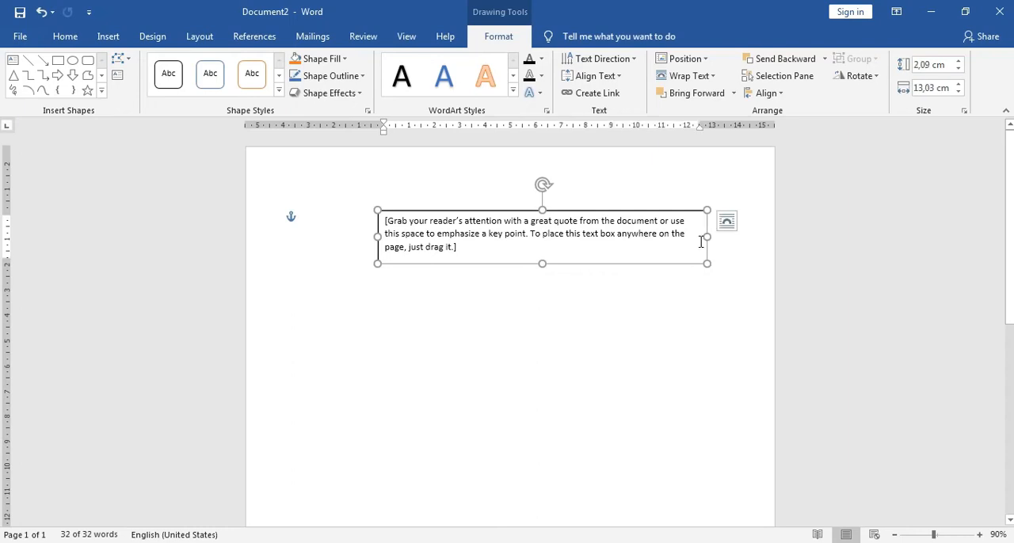
click(467, 252)
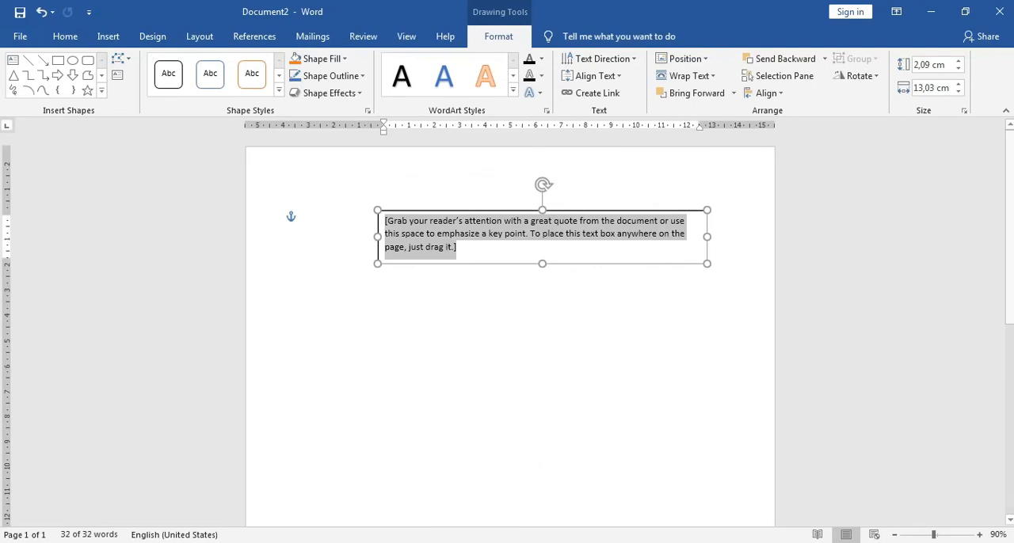
Step: Copy the four-line letterhead text from the heading text box in surat.docx
click(327, 490)
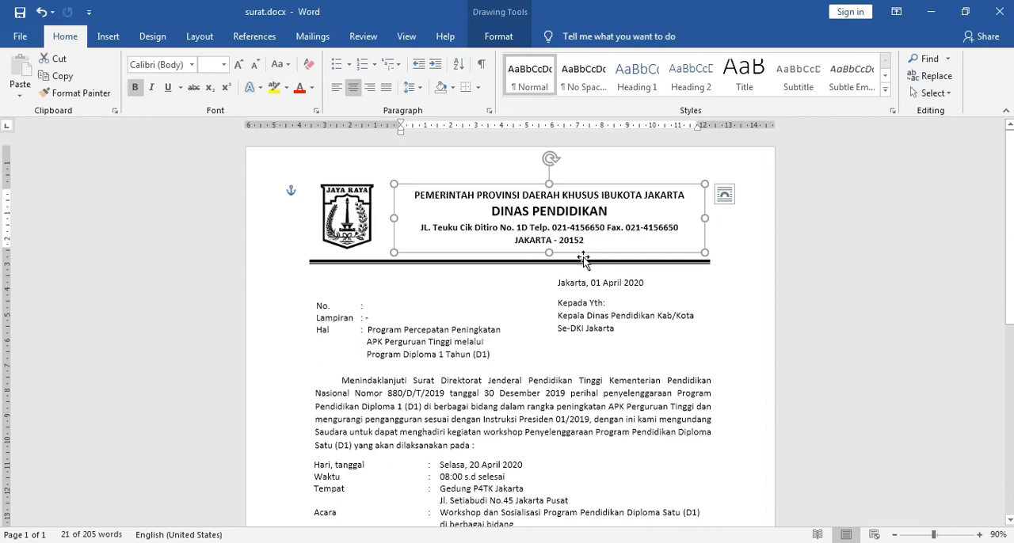
drag(586, 242, 444, 200)
key(ctrl+c)
Step: Replace the placeholder text in Document2's text box with the copied letterhead text, pasted without its formatting
mouse_move(388, 541)
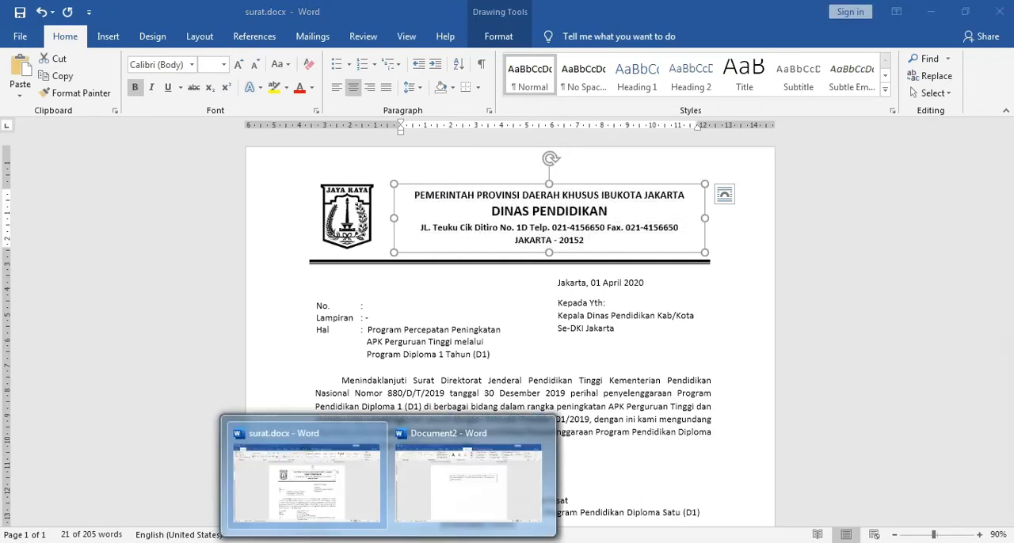
click(441, 480)
click(461, 248)
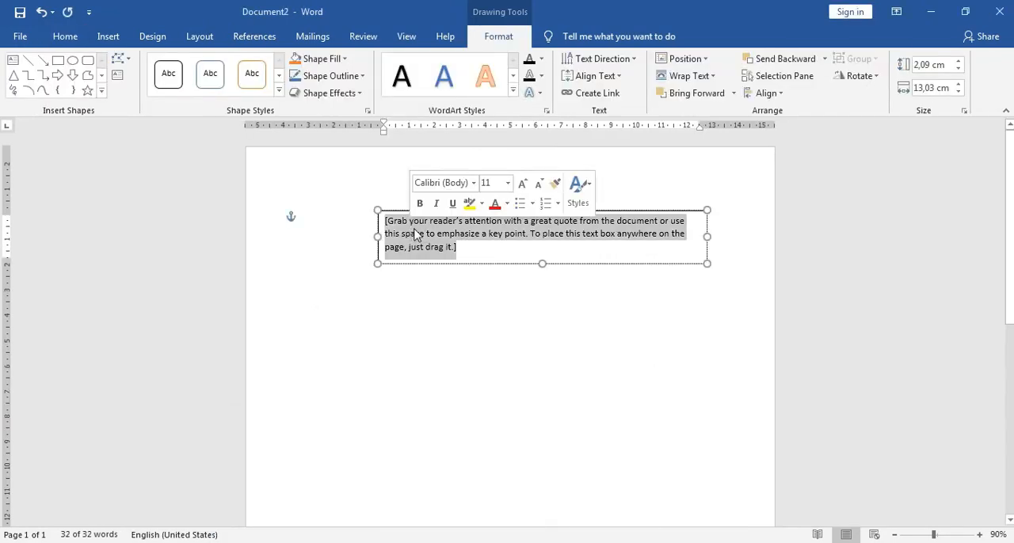
key(Delete)
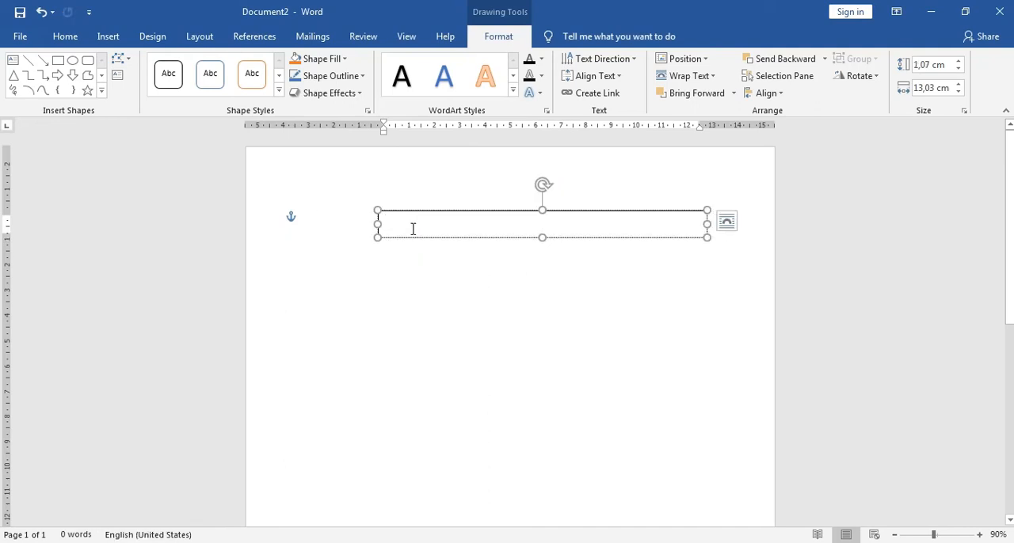
right_click(400, 226)
click(497, 289)
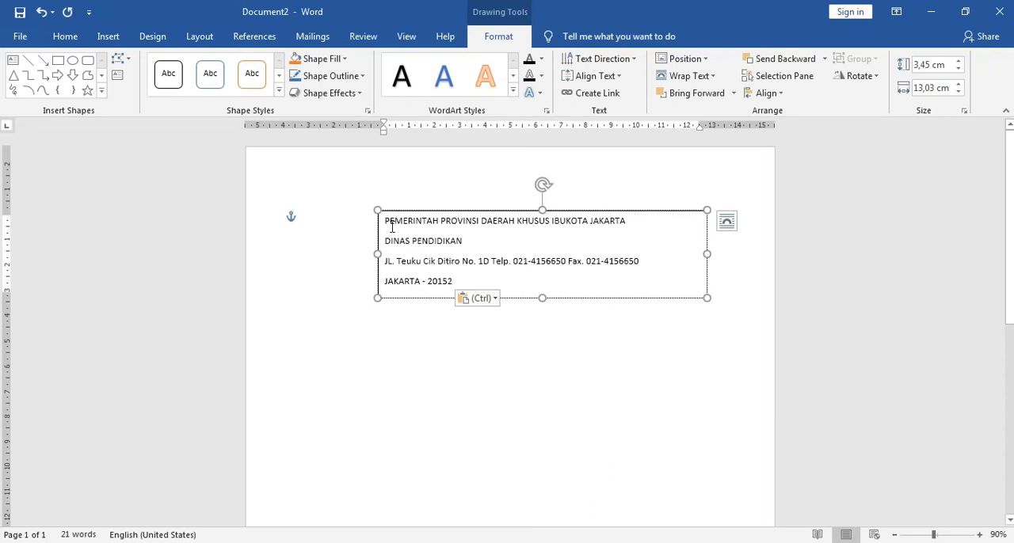
Step: Remove the space after paragraphs from all four letterhead lines and center them
drag(385, 221, 456, 277)
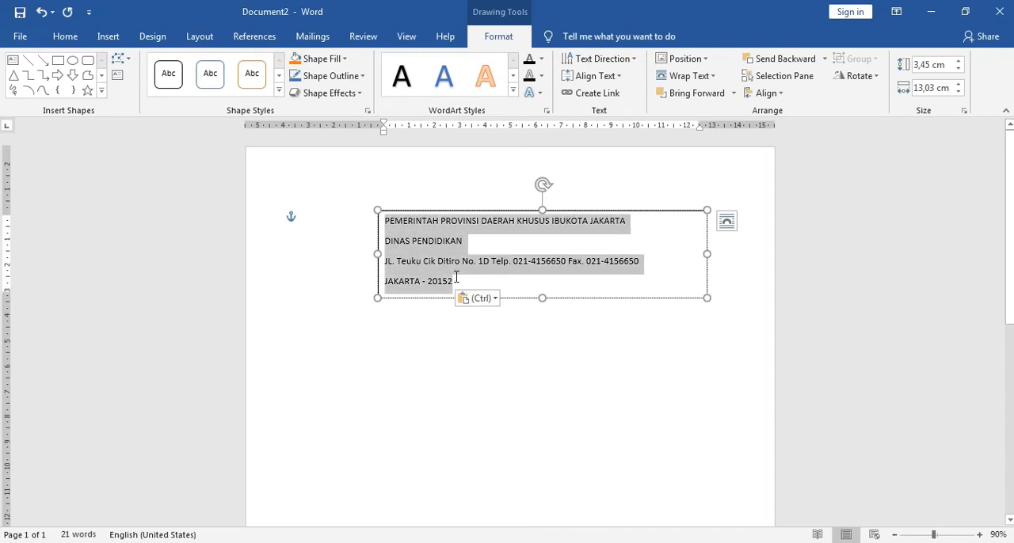
click(626, 278)
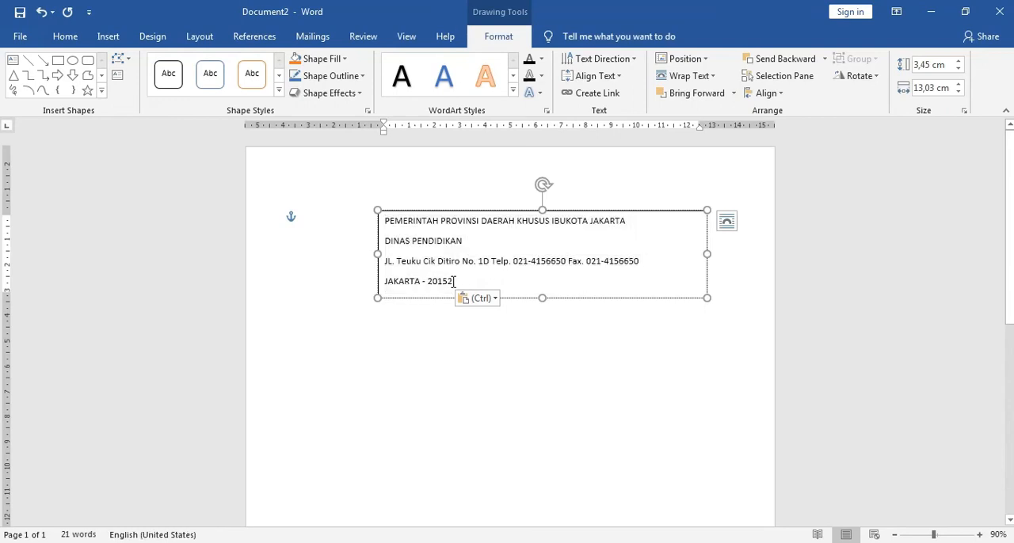
drag(453, 281, 386, 221)
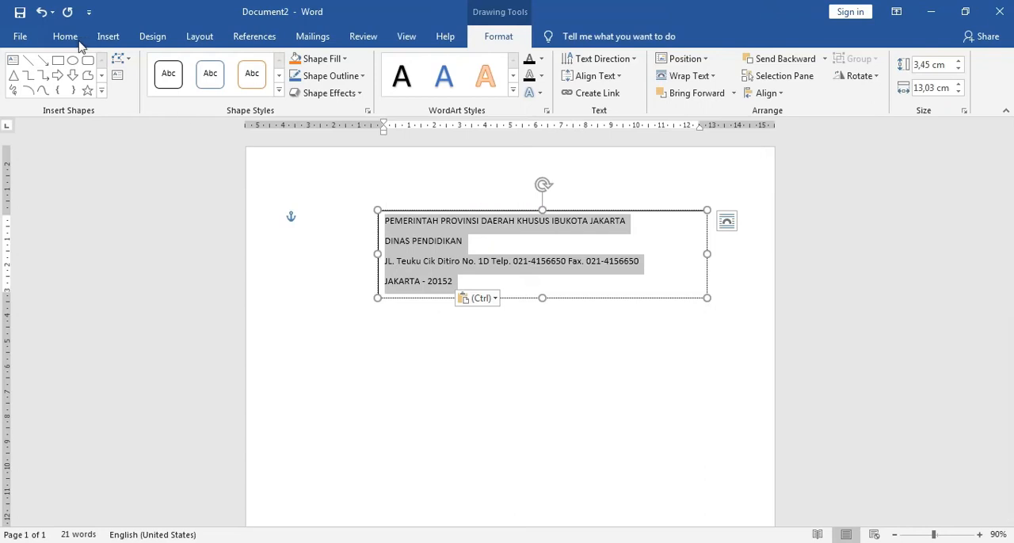
click(76, 41)
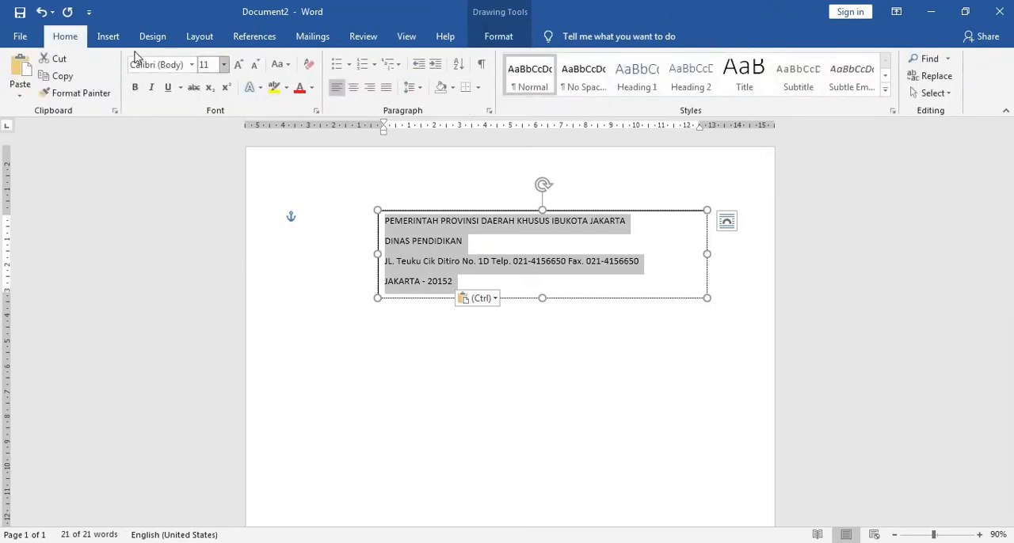
click(418, 87)
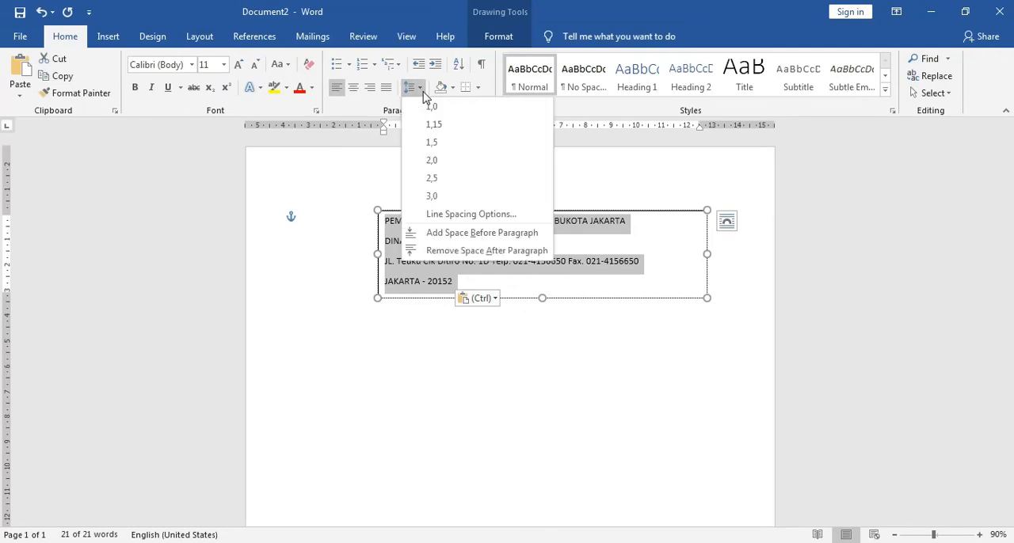
click(482, 251)
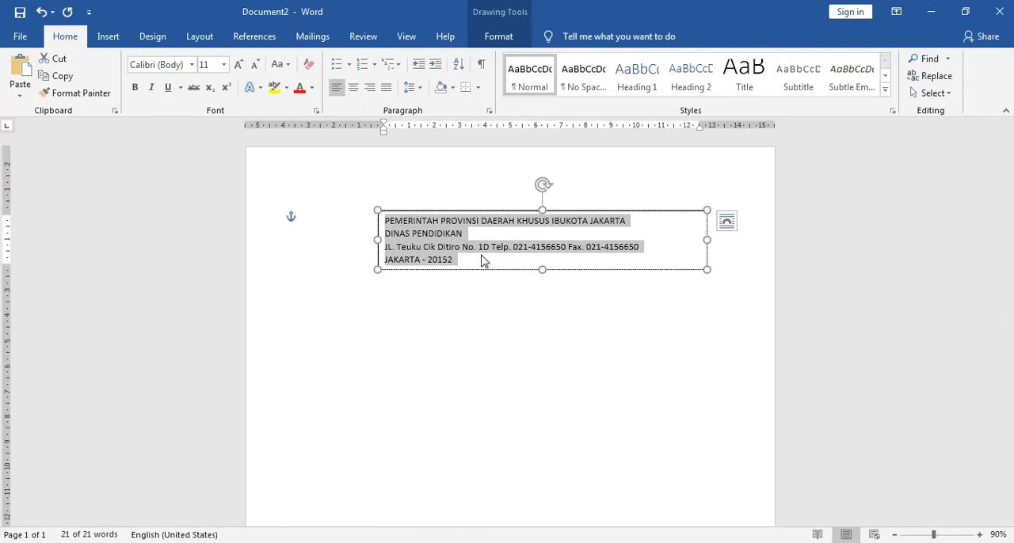
click(354, 89)
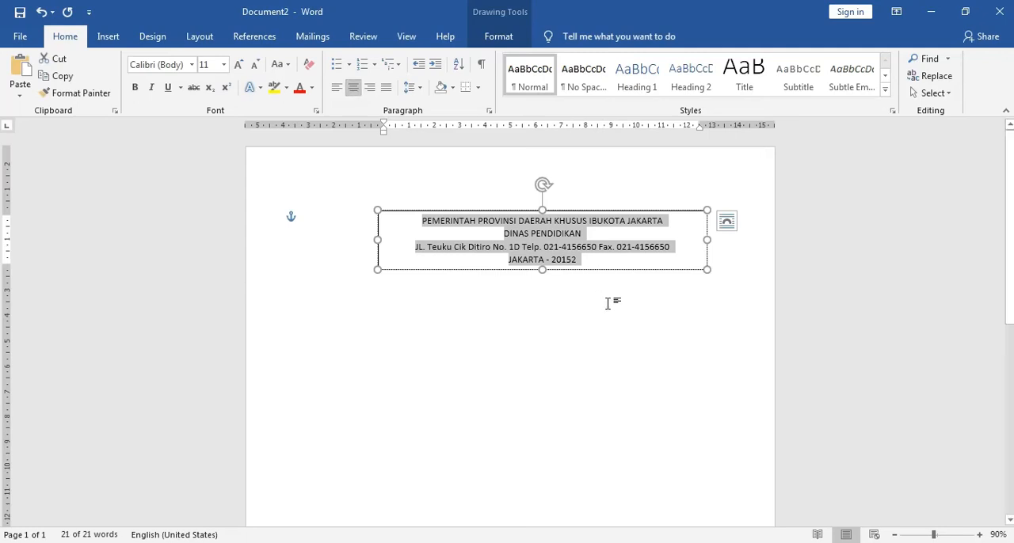
click(583, 235)
Step: Check the letterhead formatting in surat.docx, then make the line DINAS PENDIDIKAN in Document2 16 pt and bold
mouse_move(453, 539)
click(317, 491)
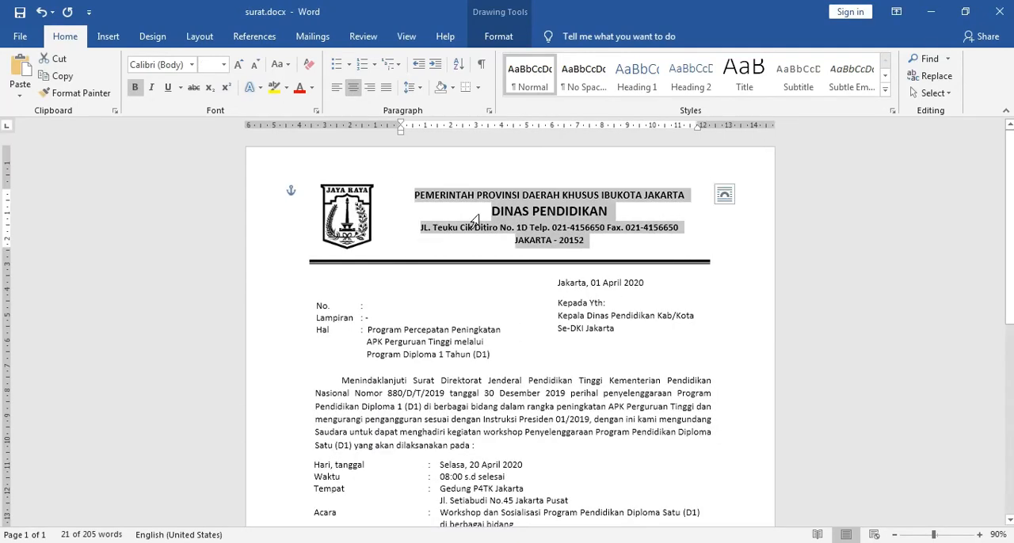
click(628, 249)
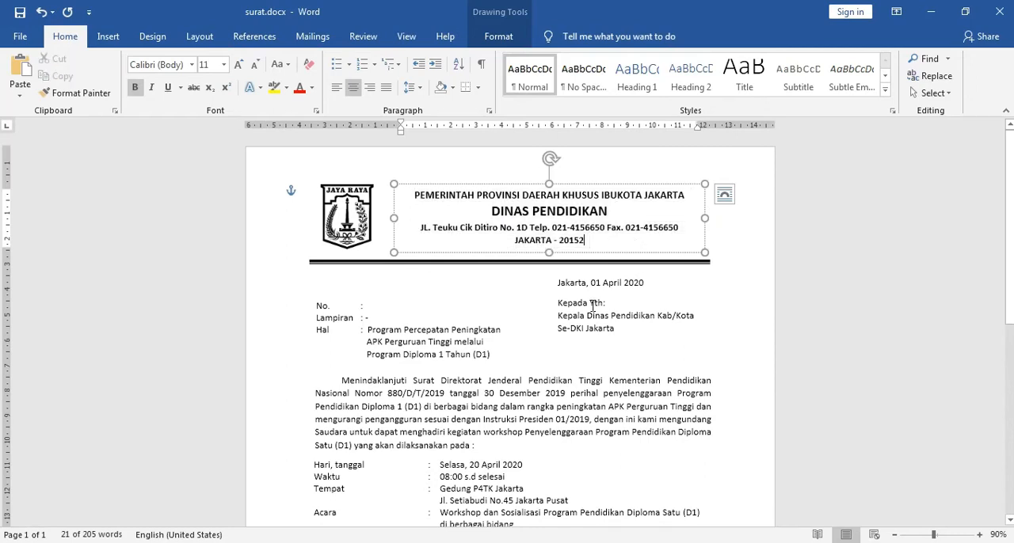
mouse_move(453, 539)
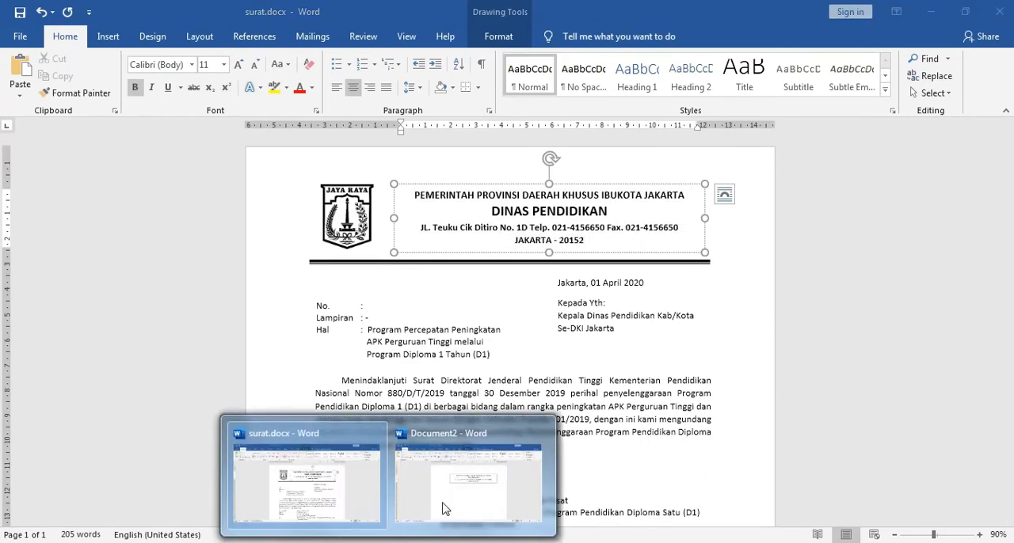
click(446, 507)
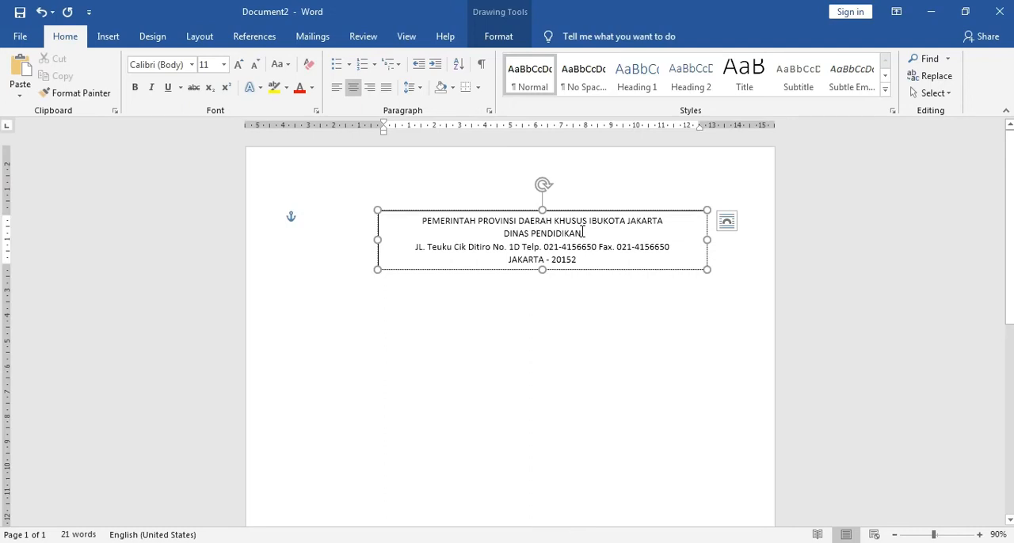
drag(581, 233, 500, 234)
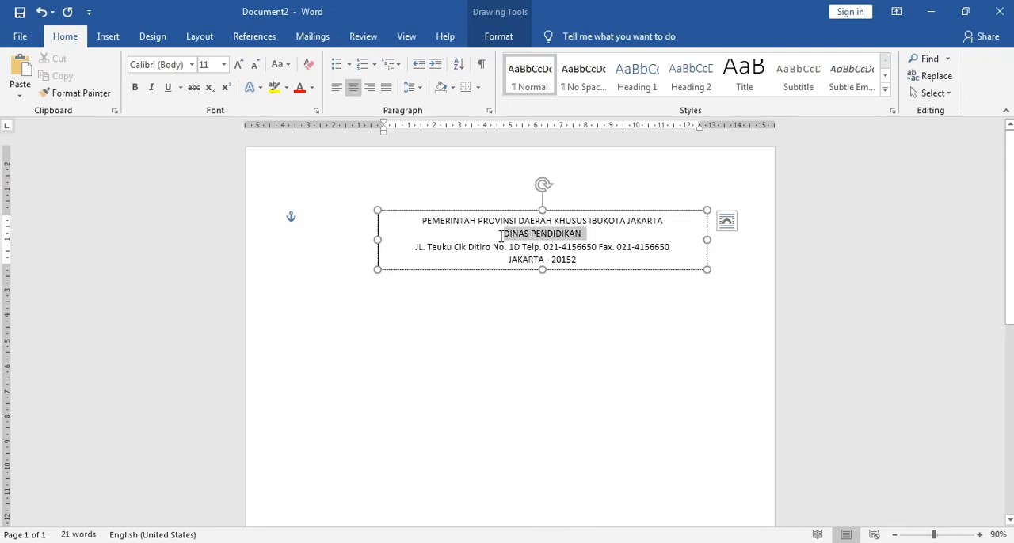
click(225, 67)
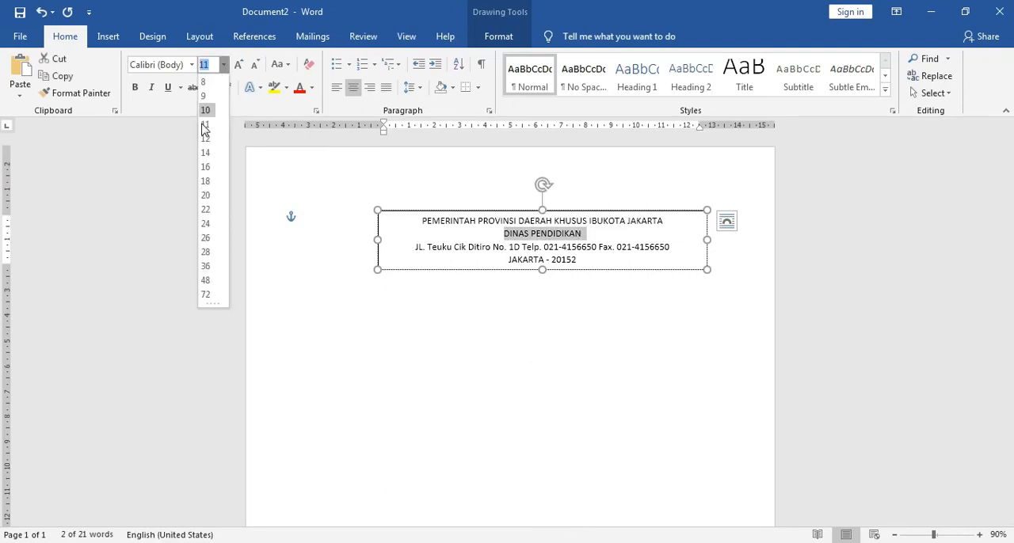
click(206, 167)
click(134, 87)
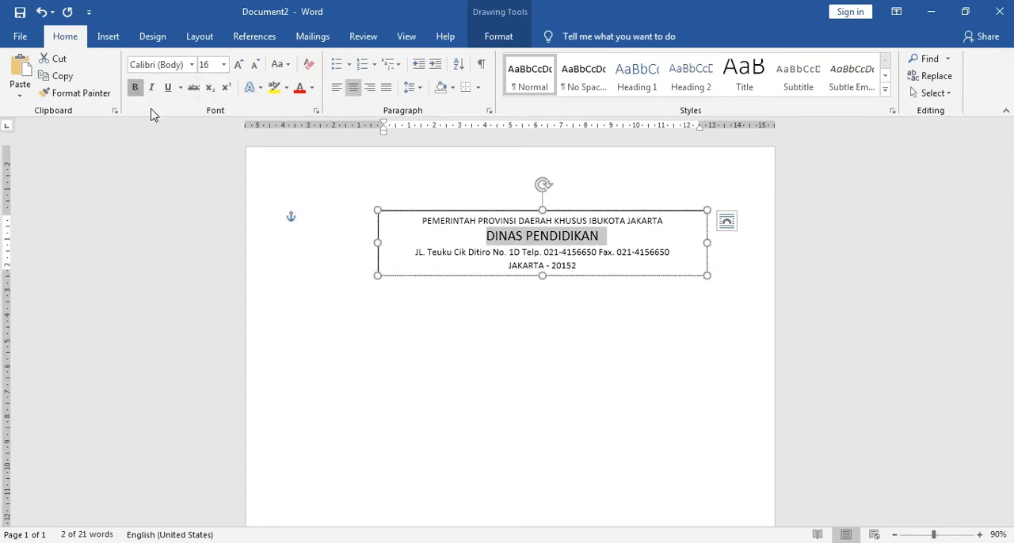
Step: Make the first letterhead line, PEMERINTAH PROVINSI DAERAH KHUSUS IBUKOTA JAKARTA, 14 pt and bold
click(422, 222)
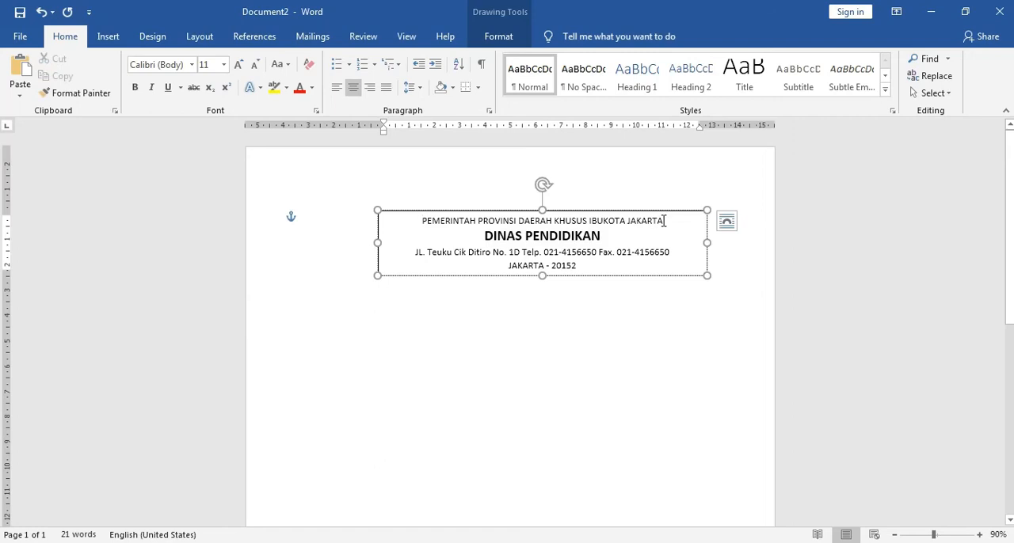
shift+click(663, 221)
click(224, 65)
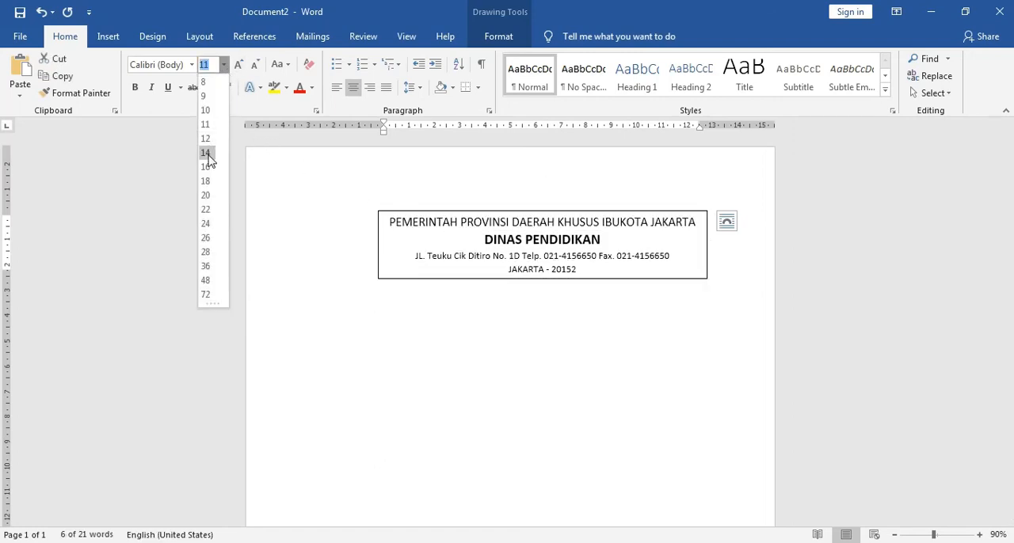
click(208, 153)
key(ctrl+b)
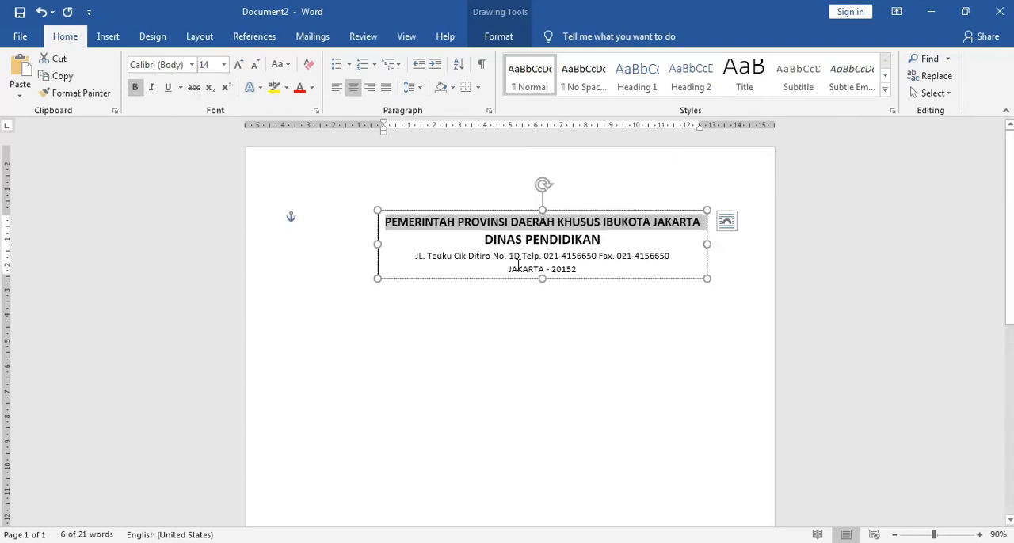
Step: Set the last letterhead line with the city and postcode to 12 pt and compare it with surat.docx
drag(509, 270, 576, 272)
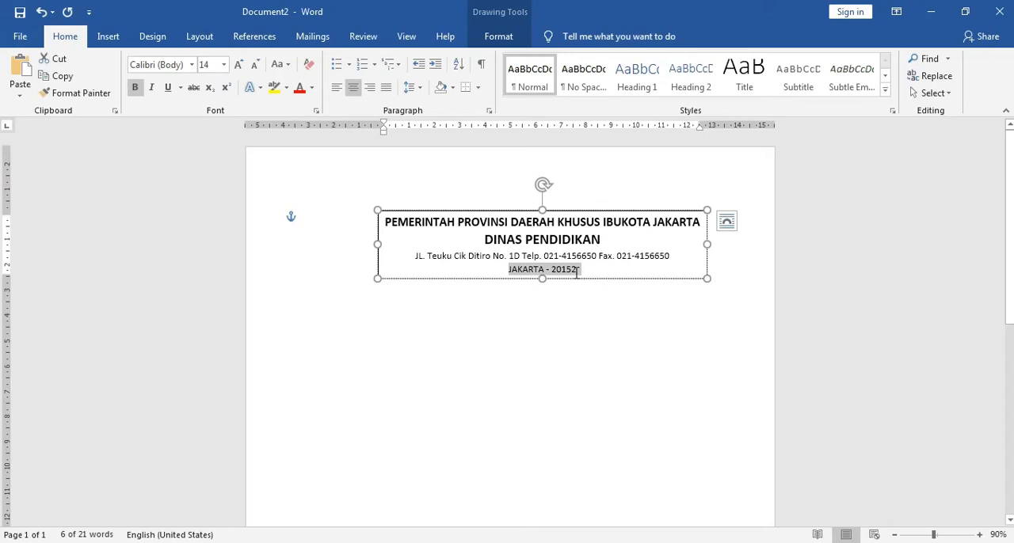
click(223, 64)
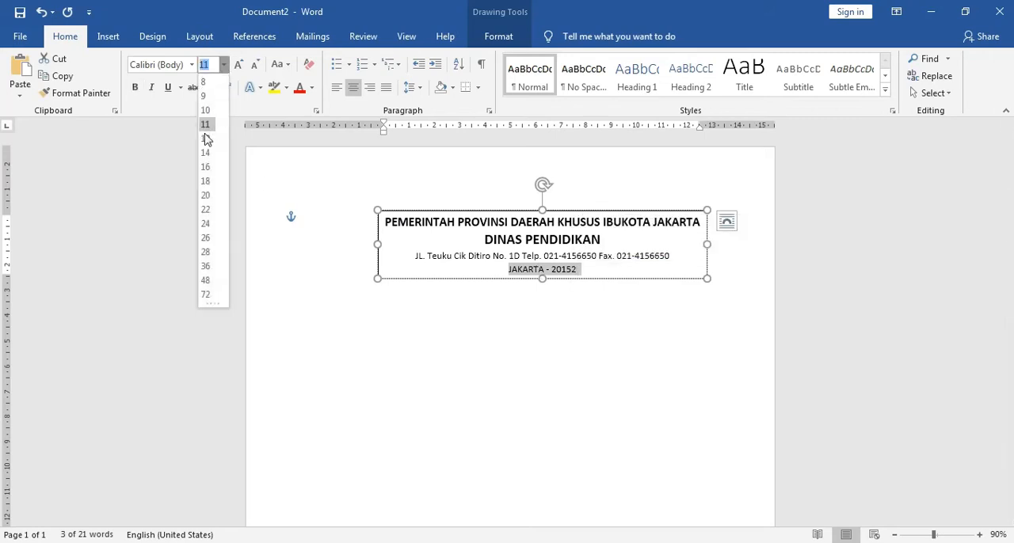
click(205, 139)
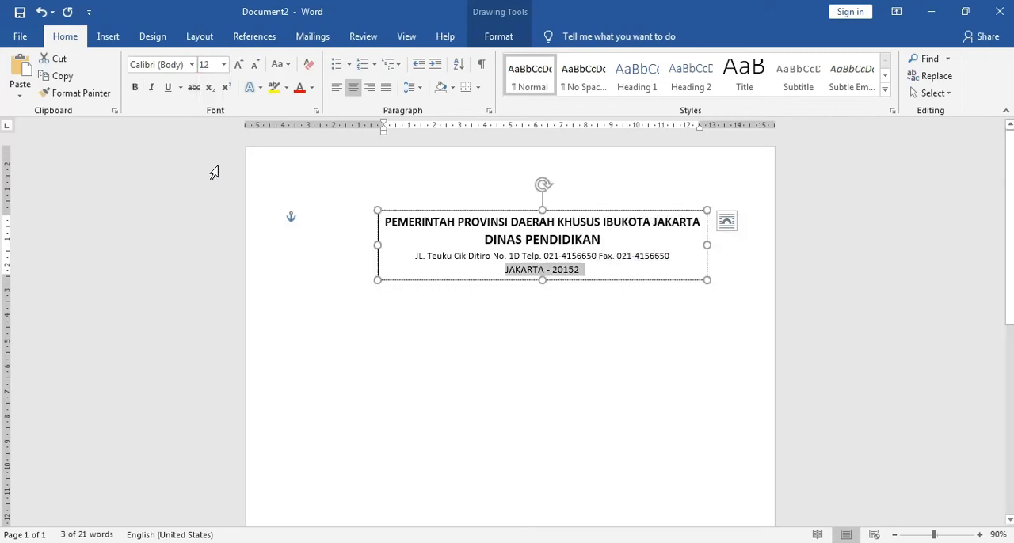
mouse_move(290, 540)
click(309, 476)
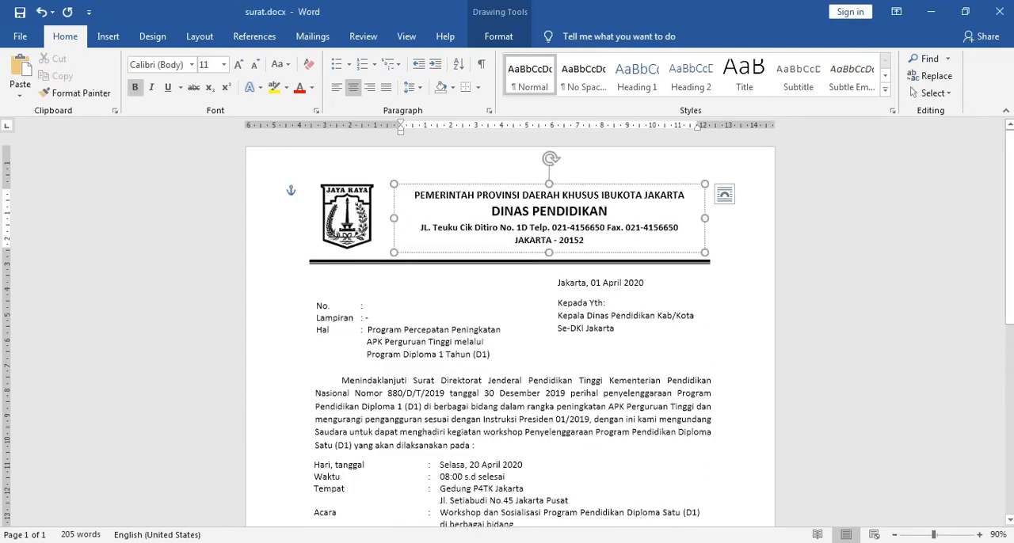
mouse_move(396, 542)
click(445, 501)
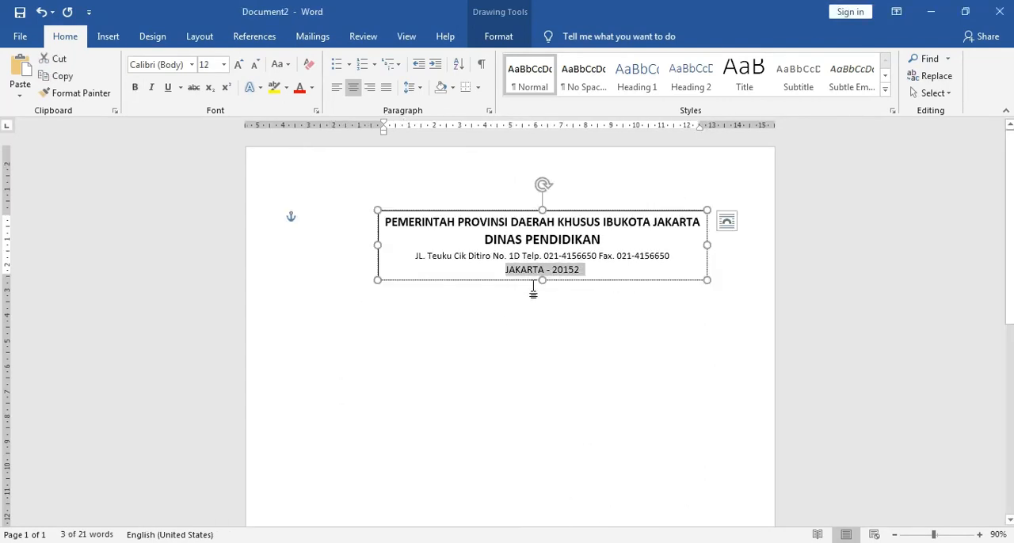
Step: Make the address line and the city line of the letterhead bold
click(579, 274)
drag(417, 256, 583, 271)
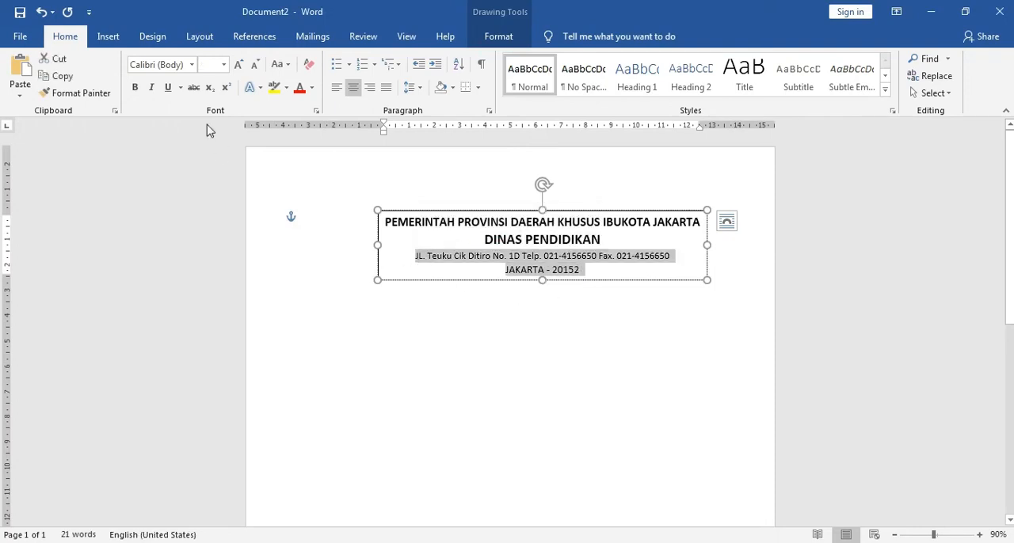
click(135, 87)
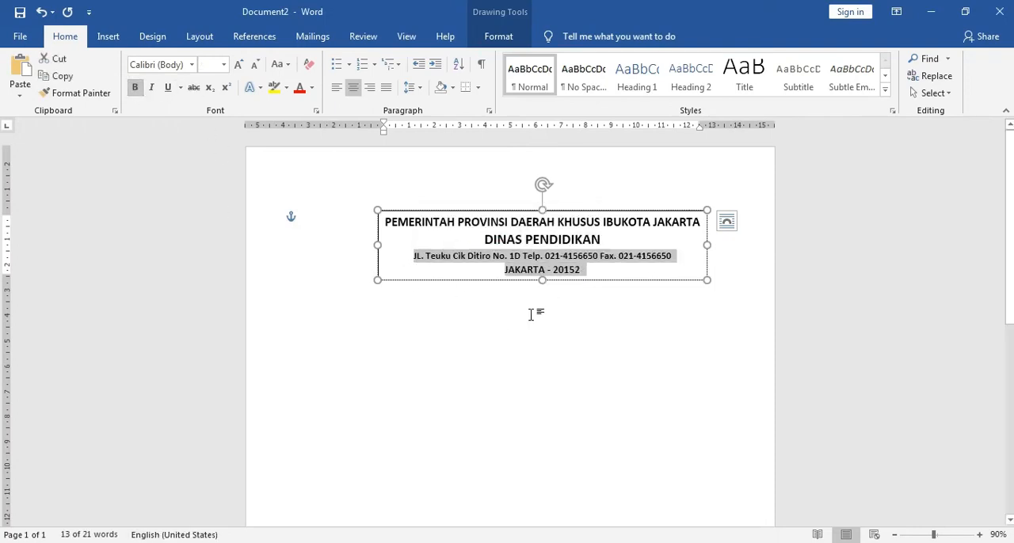
click(530, 315)
click(565, 213)
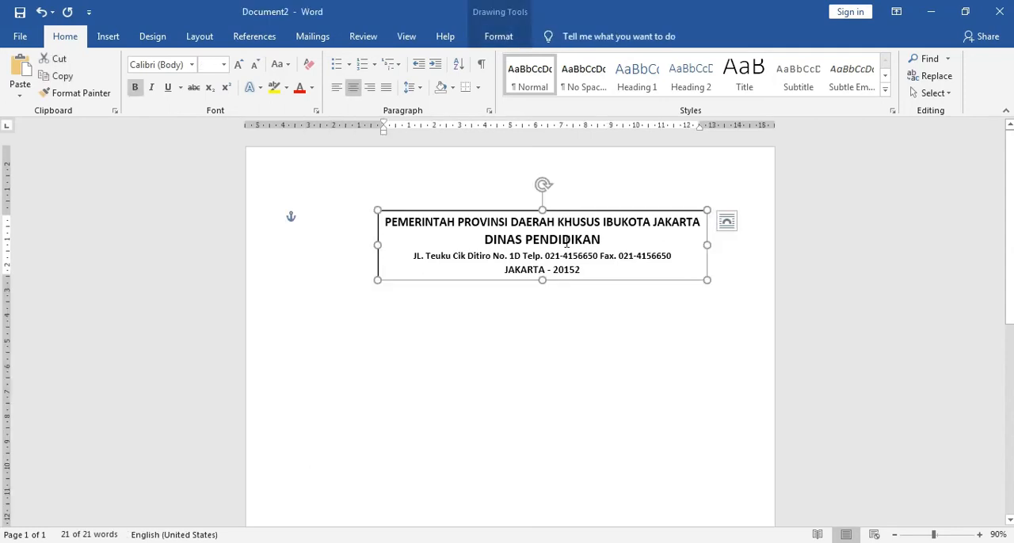
click(577, 325)
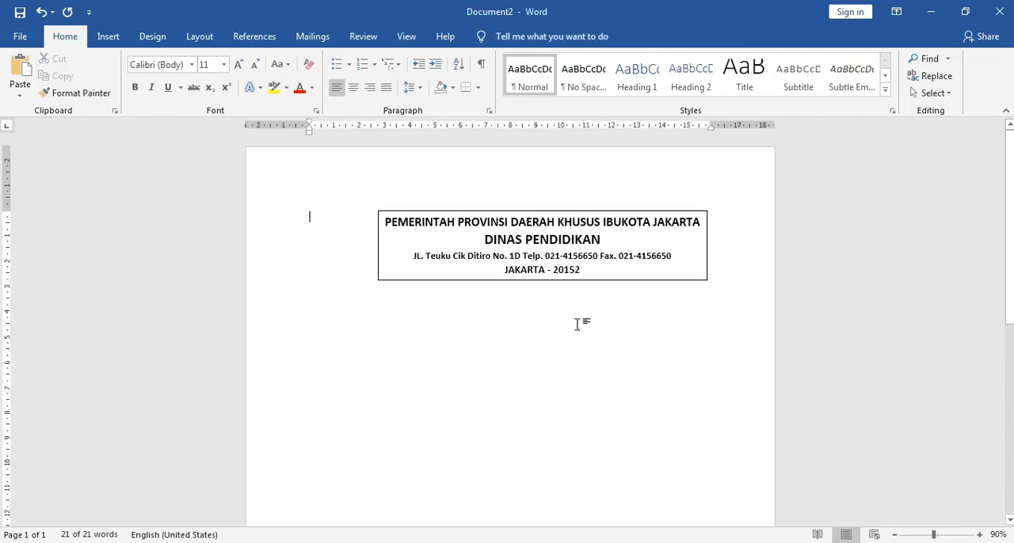
click(593, 212)
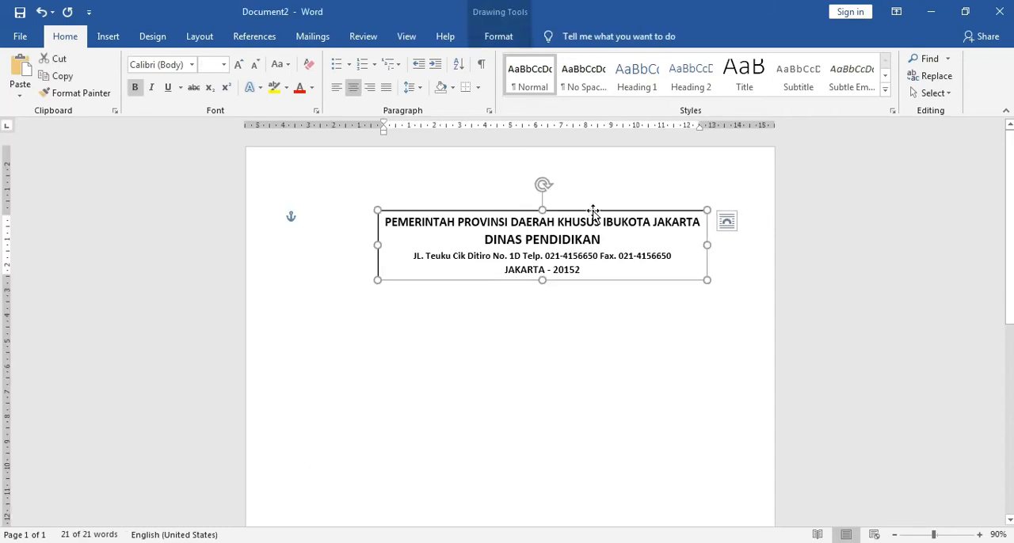
right_click(593, 212)
click(539, 405)
click(539, 398)
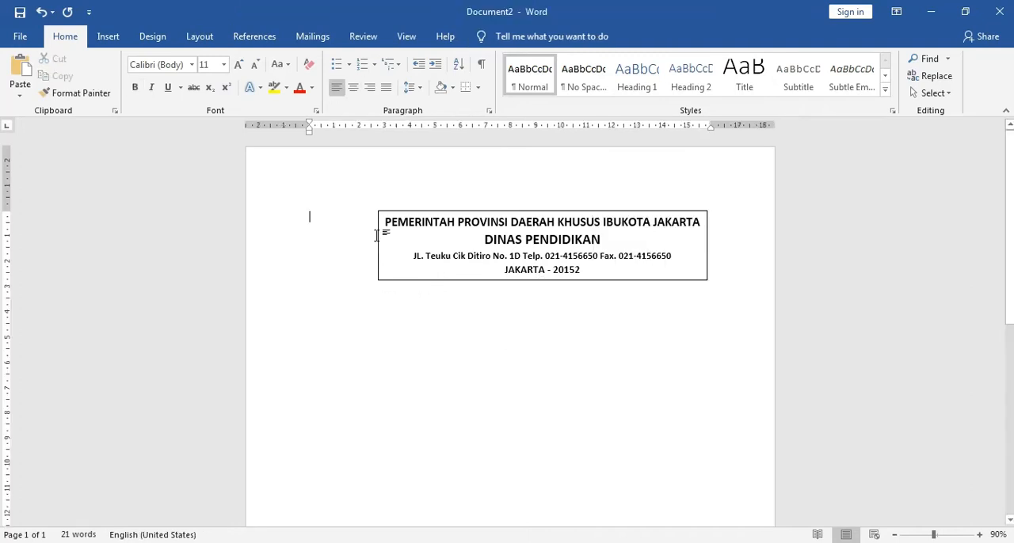
Step: Remove the letterhead text box's border by setting its shape outline to No line
click(579, 212)
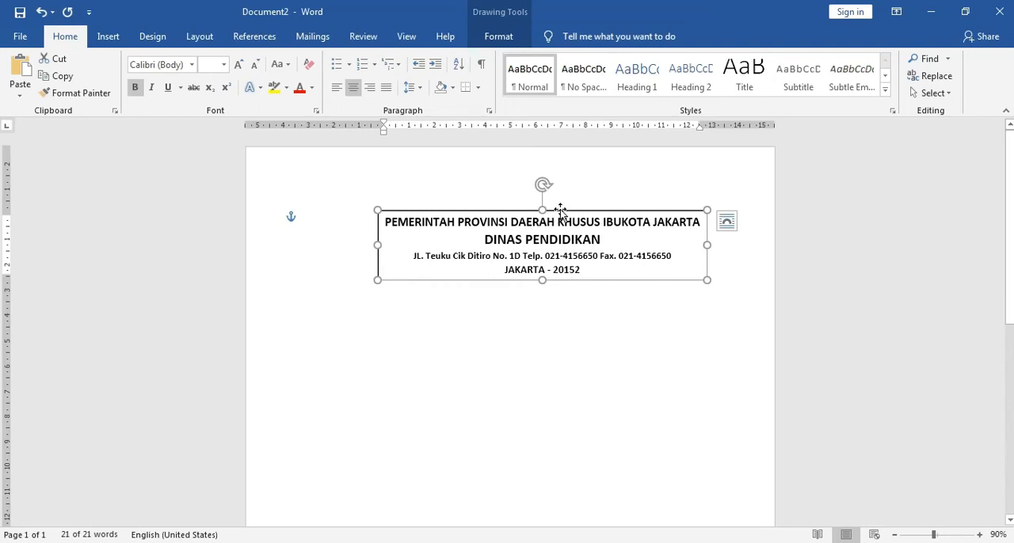
right_click(562, 215)
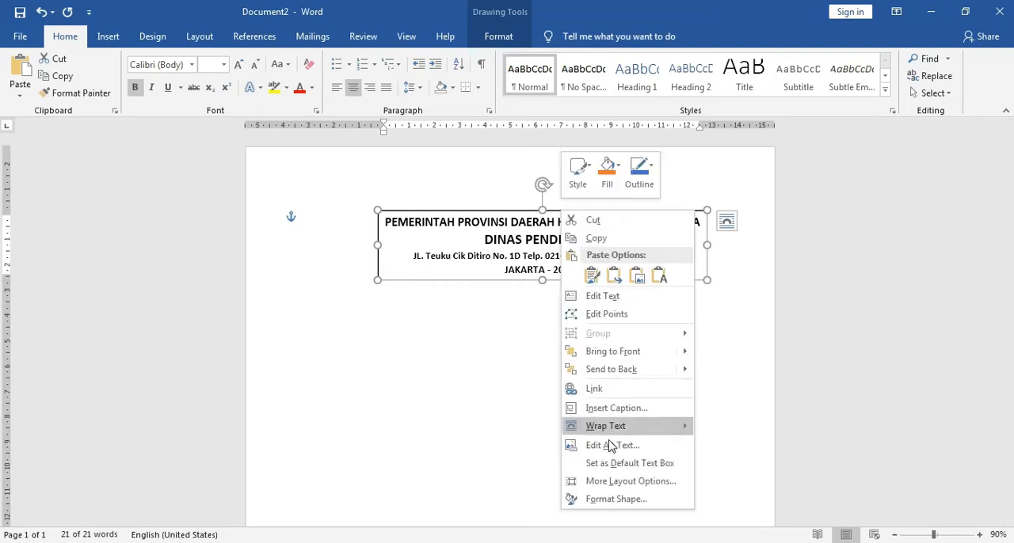
click(606, 500)
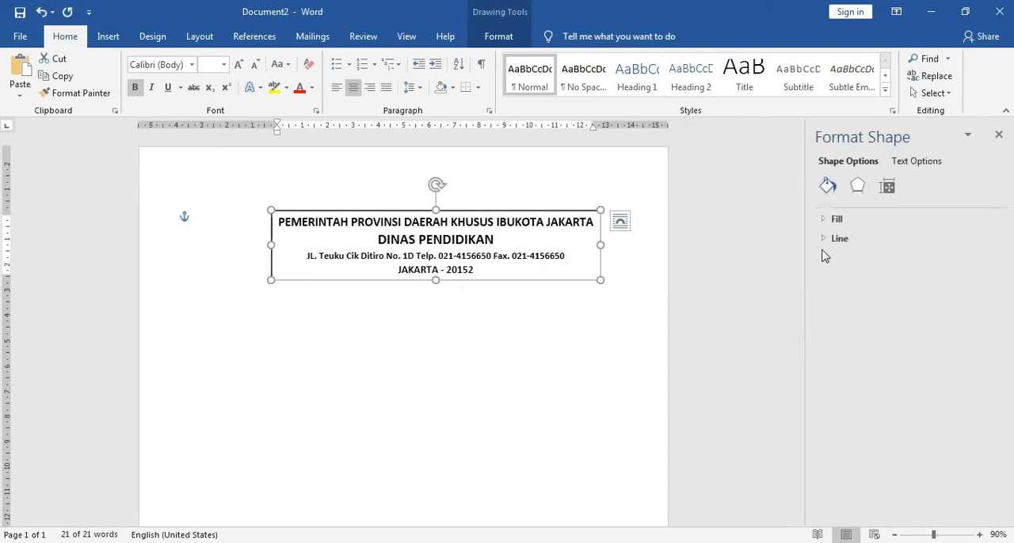
click(832, 238)
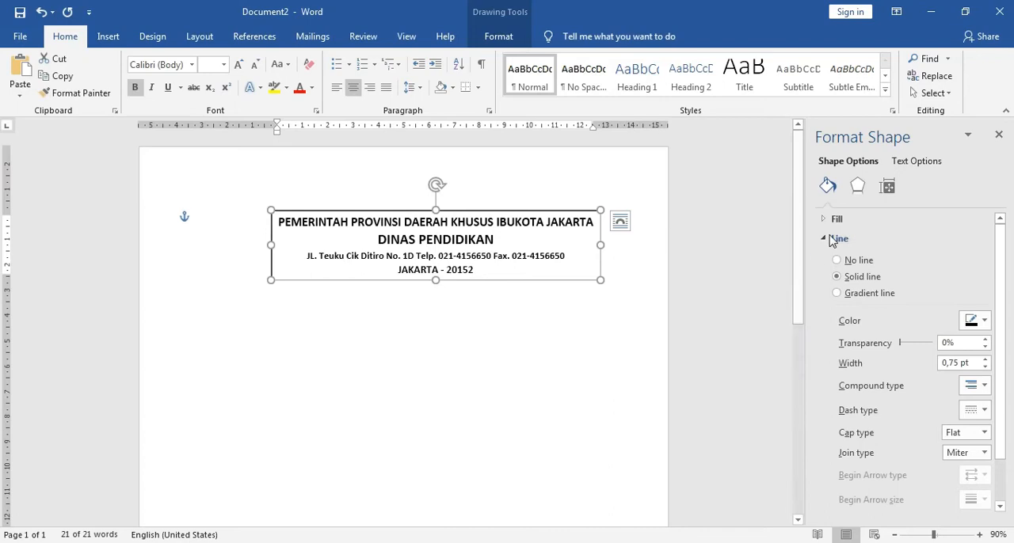
click(826, 240)
click(824, 240)
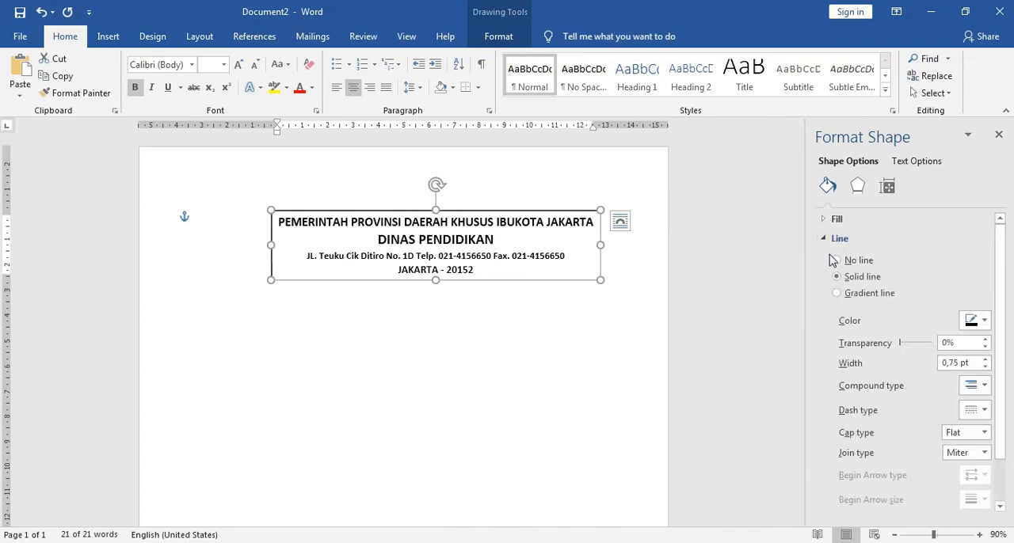
click(837, 260)
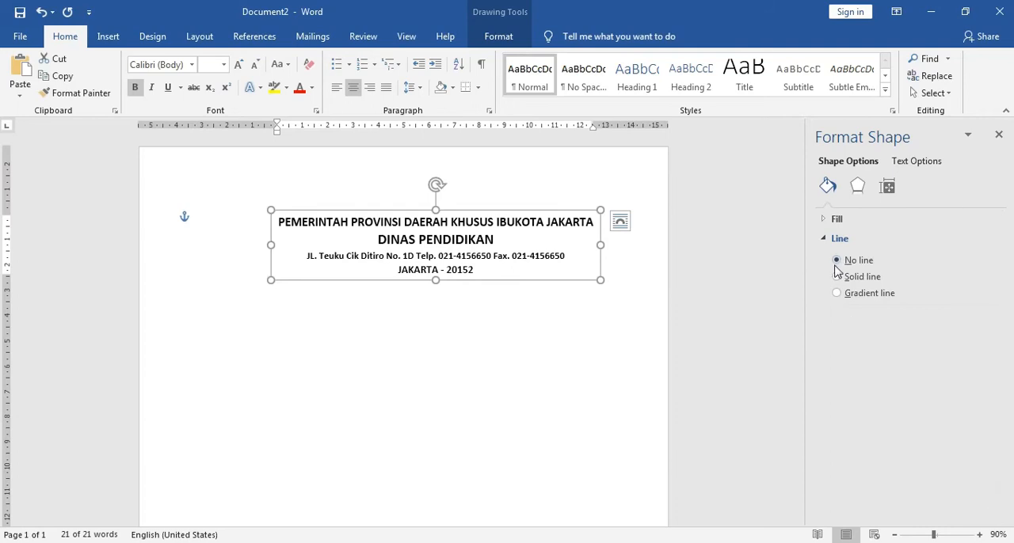
click(1000, 139)
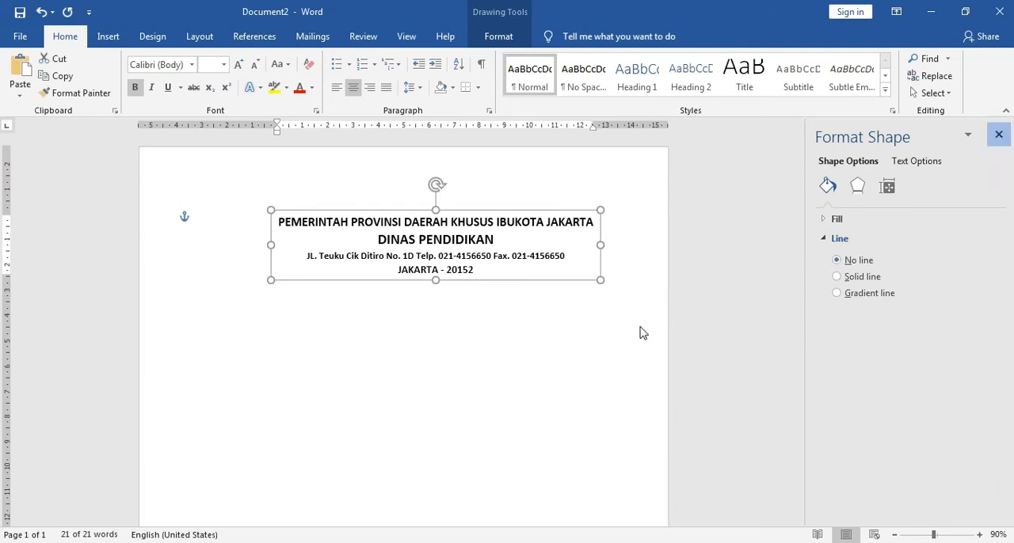
click(520, 406)
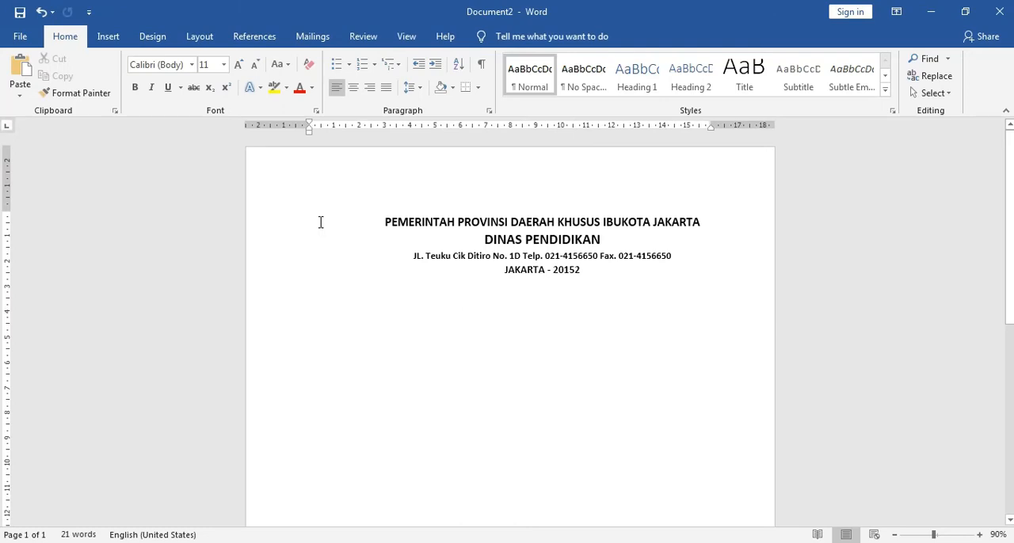
Step: Insert several blank lines at the start of the document and move the letterhead text box back up to the top margin
key(Return)
key(Return)
key(Return)
key(Return)
key(Return)
key(Return)
key(Return)
key(Return)
key(Return)
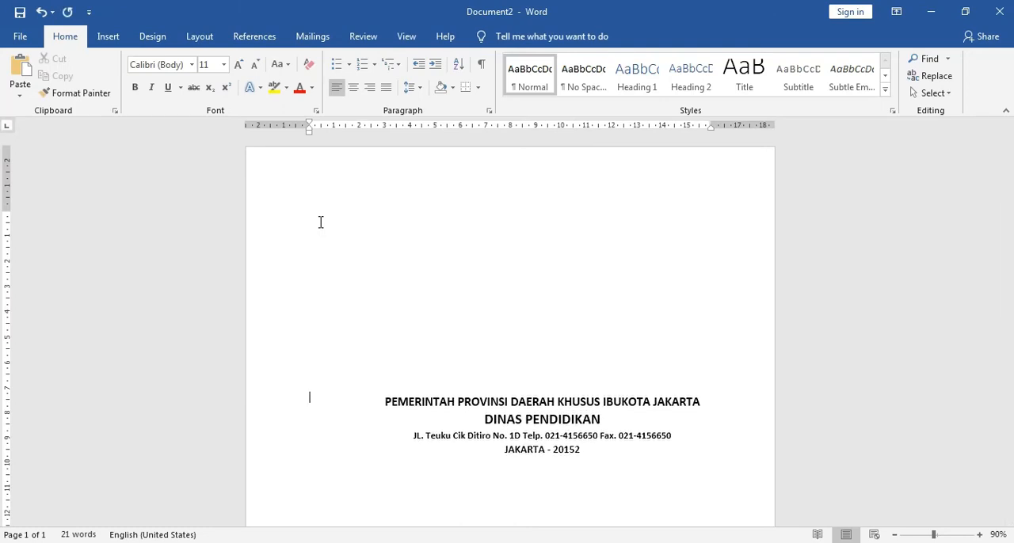
click(470, 401)
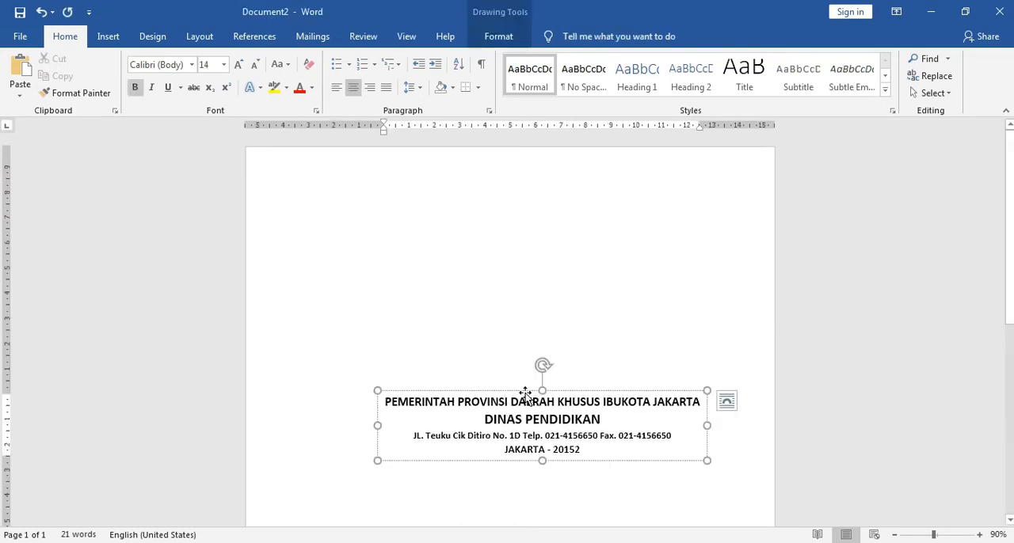
drag(527, 391, 524, 207)
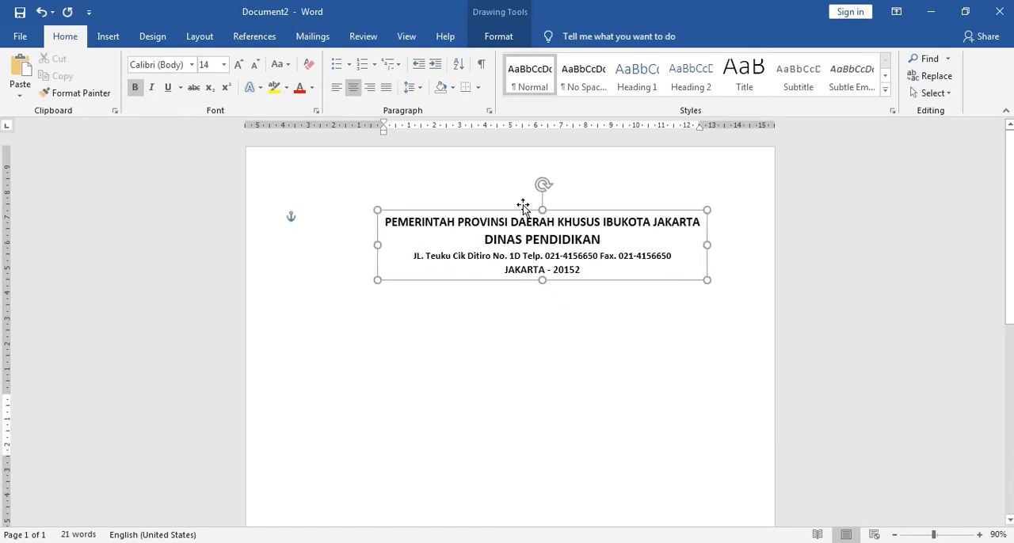
click(446, 369)
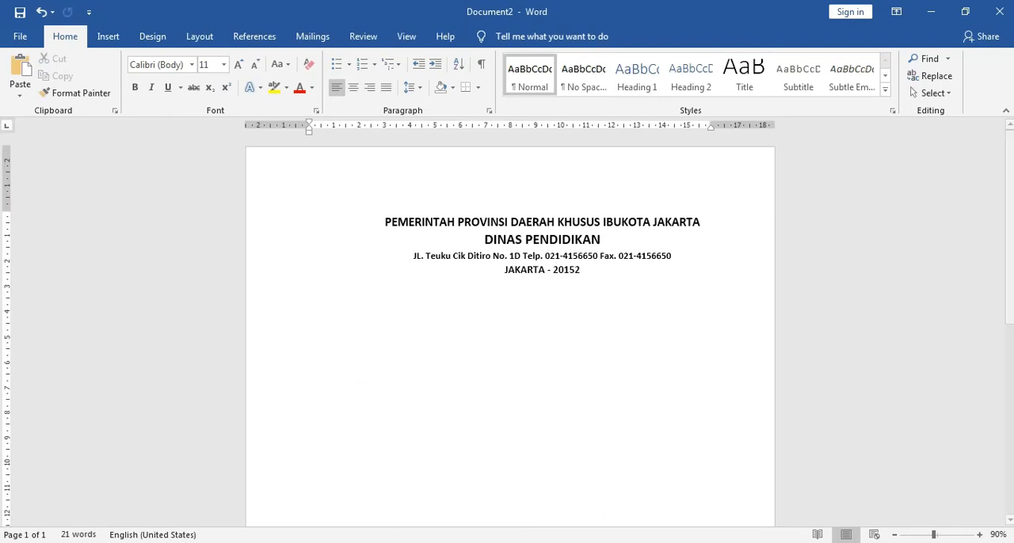
Step: Check the logo in surat.docx, and insert Logo Jakarta Hitam.png from the Pictures library into the new document
click(340, 509)
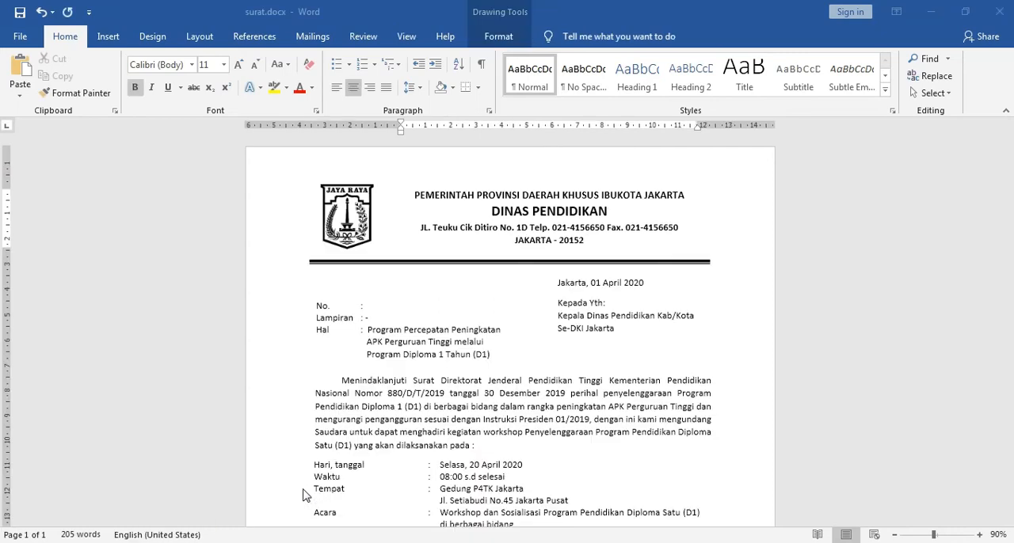
click(363, 230)
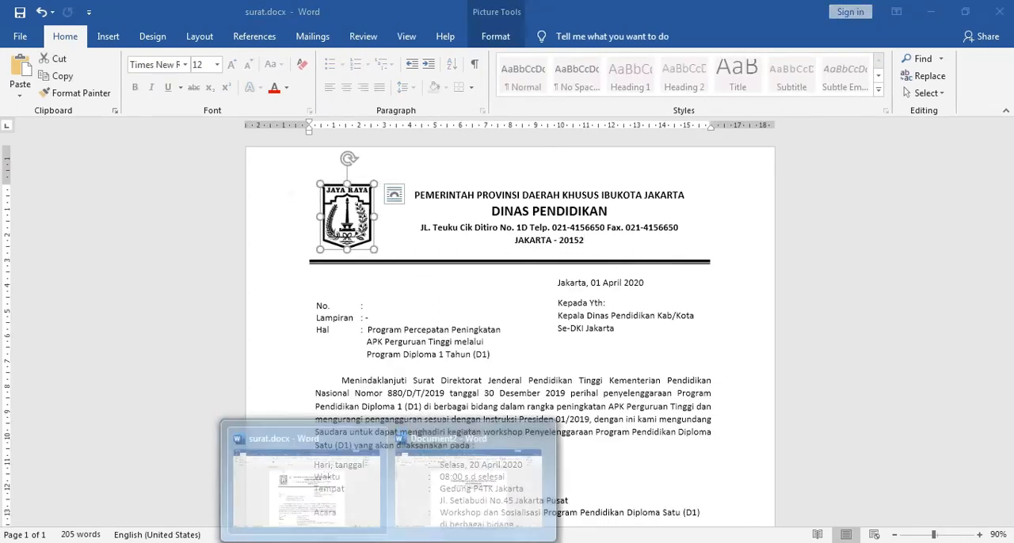
click(442, 504)
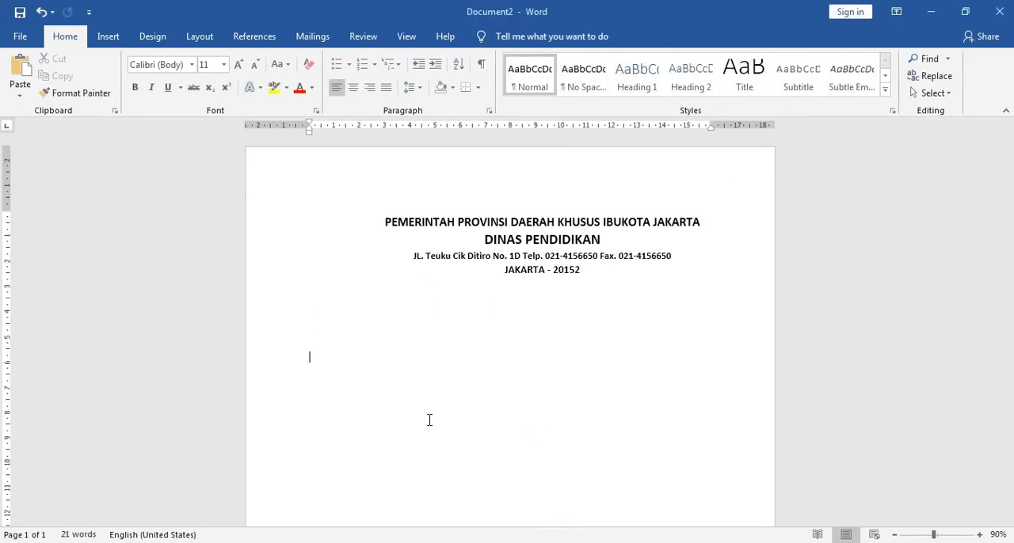
click(109, 38)
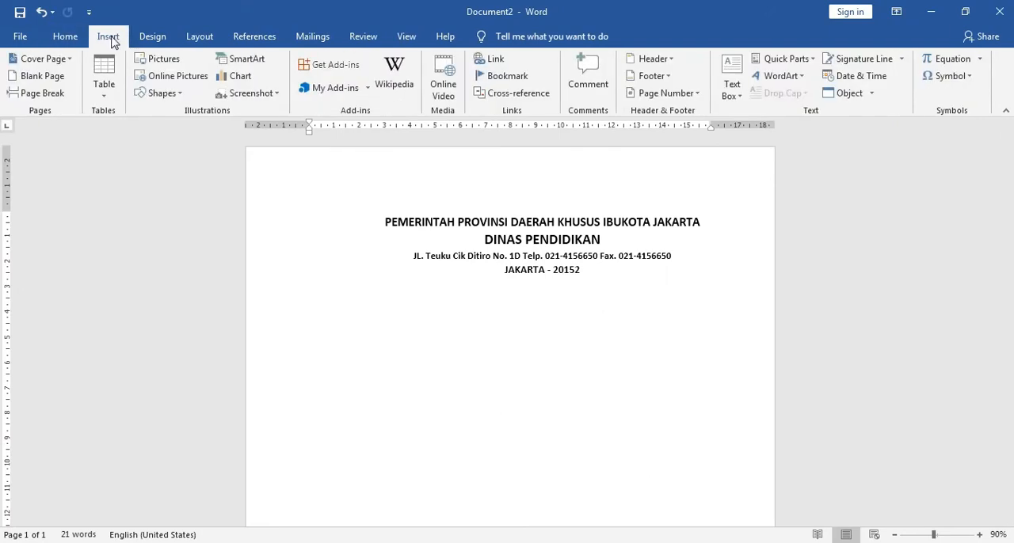
click(161, 60)
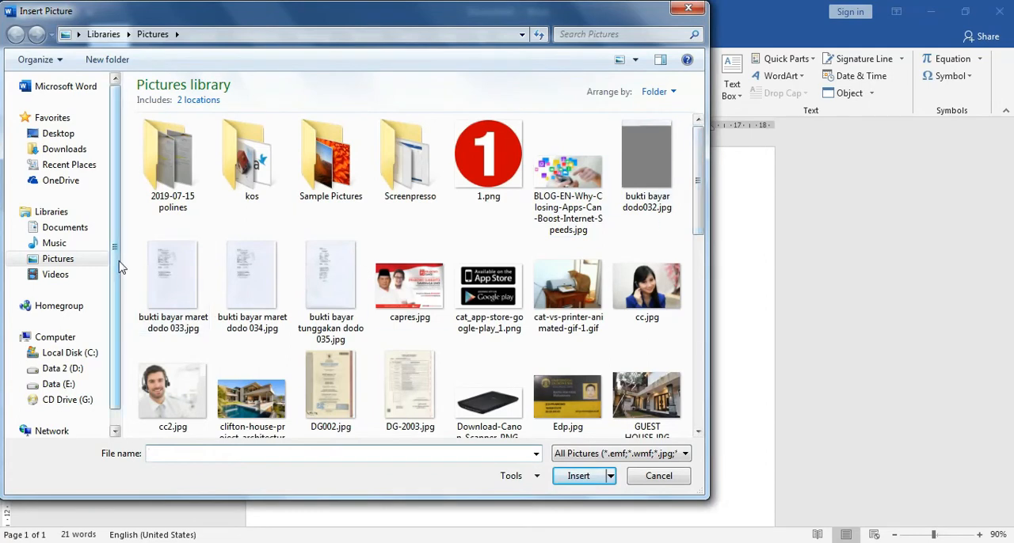
drag(700, 222, 692, 326)
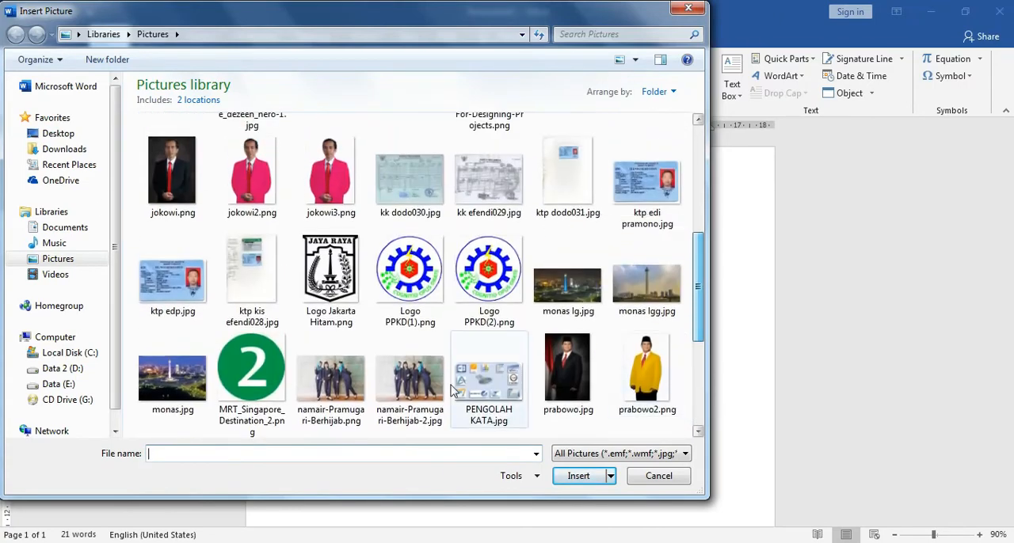
click(70, 264)
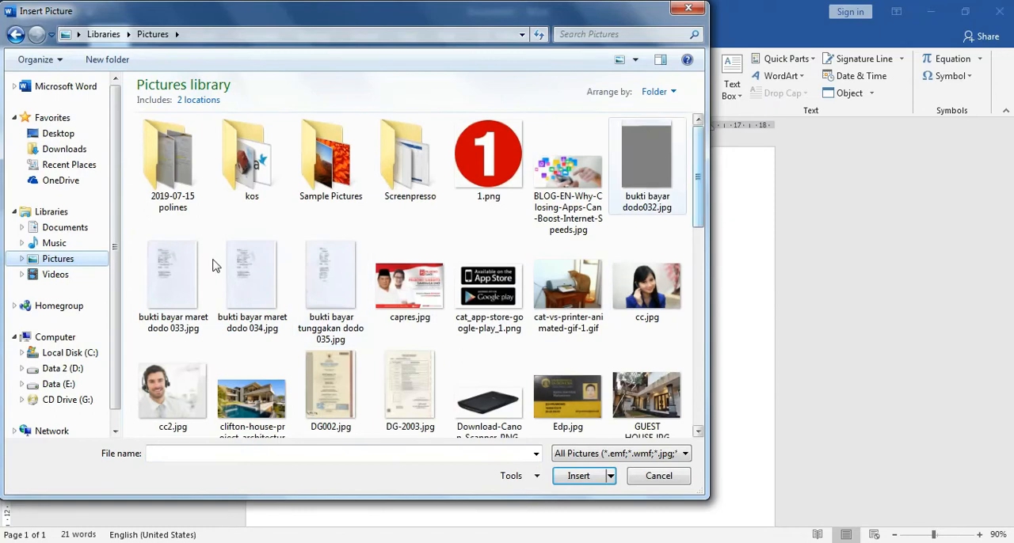
drag(701, 192, 703, 318)
click(331, 231)
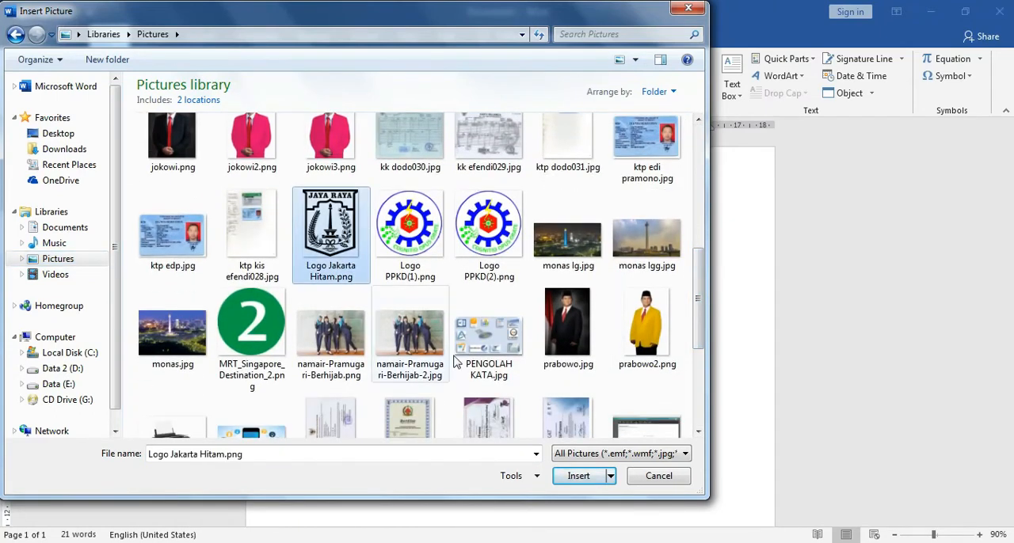
click(575, 476)
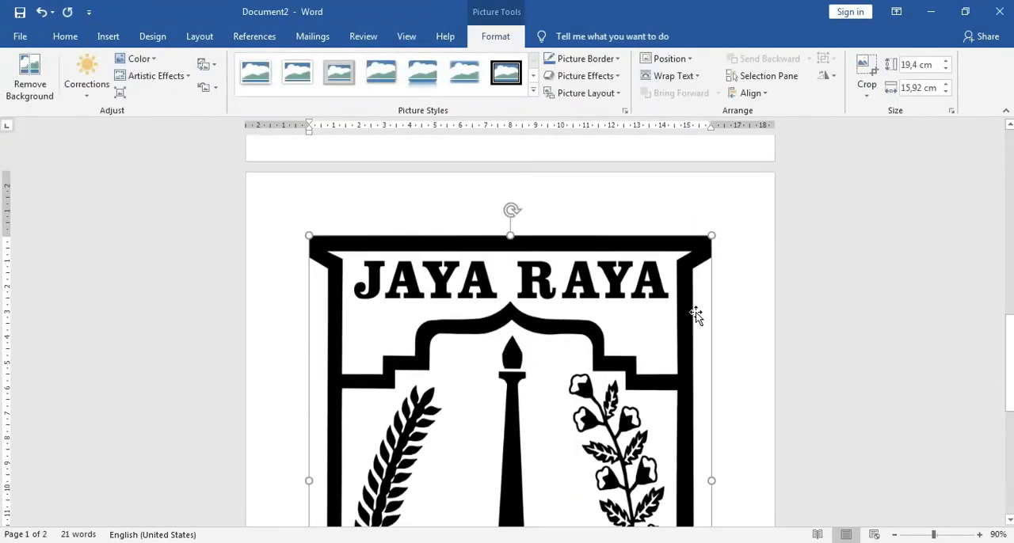
Step: Shrink the inserted Jaya Raya logo proportionally to about 2.7 cm high and 2.21 cm wide
scroll(695, 312, down, 2)
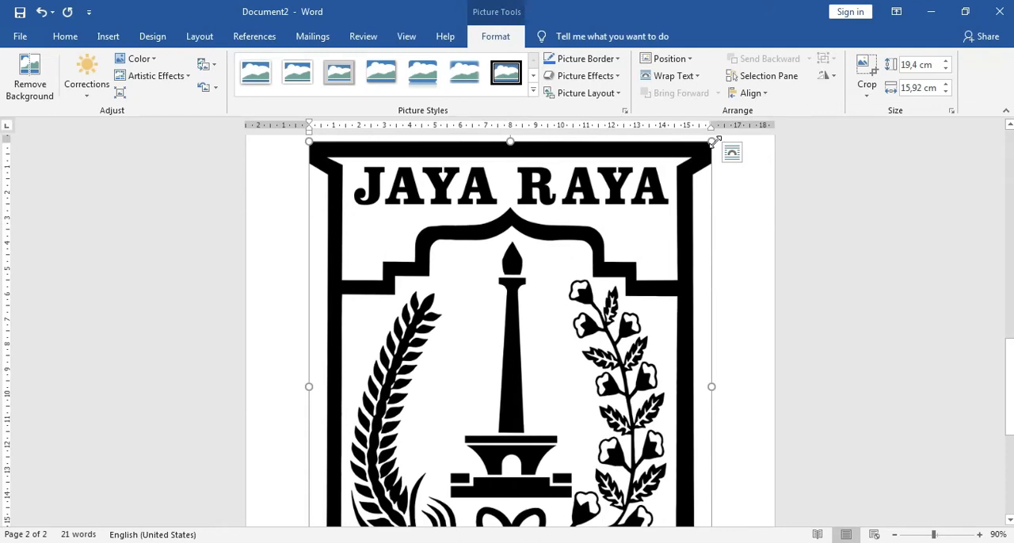
scroll(526, 238, up, 1)
scroll(550, 266, down, 2)
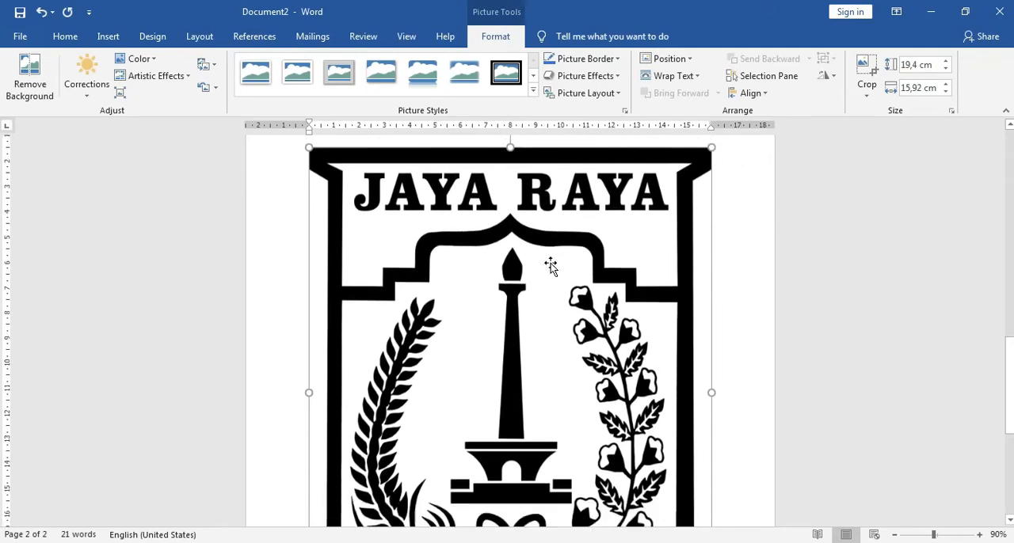
scroll(551, 265, down, 6)
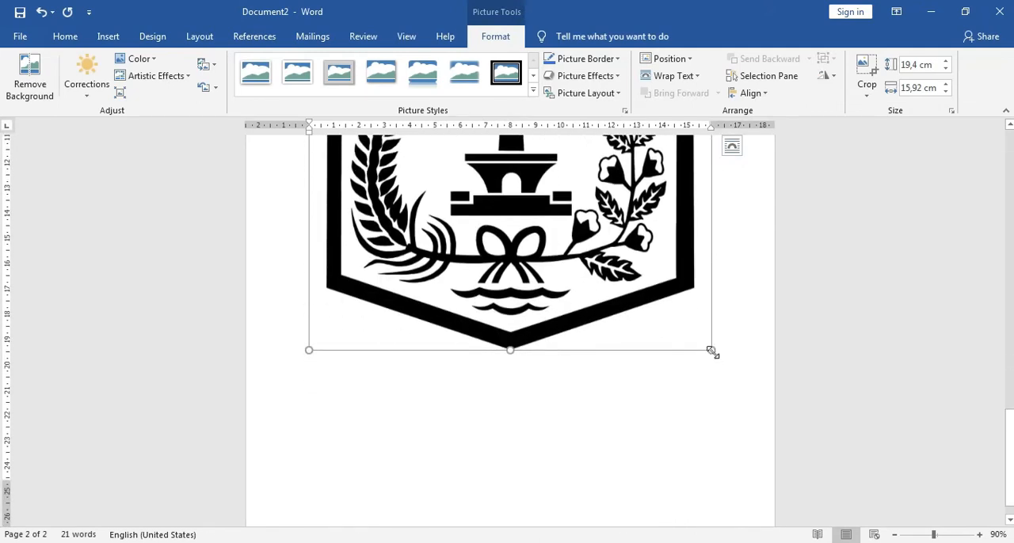
scroll(711, 352, up, 1)
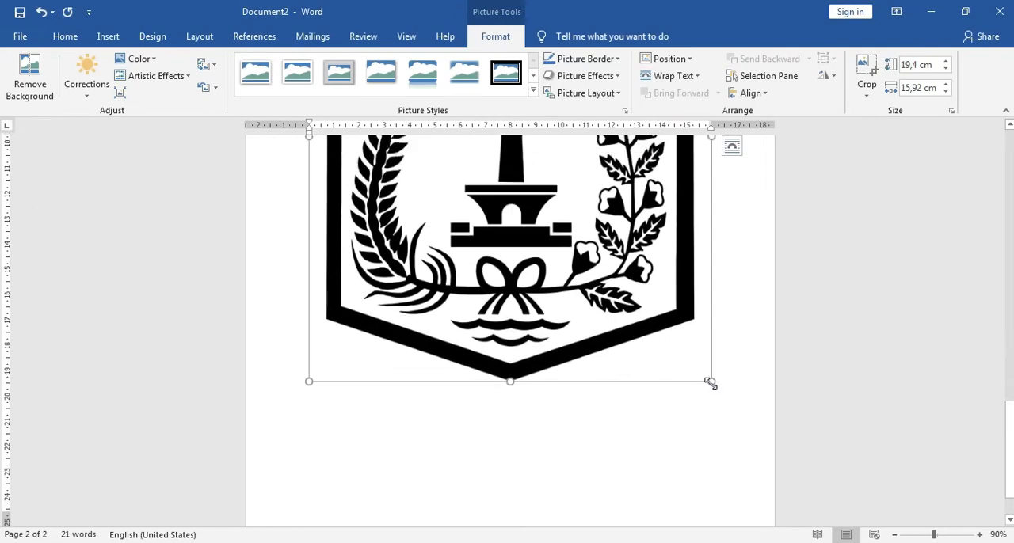
drag(711, 383, 506, 162)
scroll(542, 246, up, 8)
scroll(532, 453, down, 1)
drag(529, 472, 365, 264)
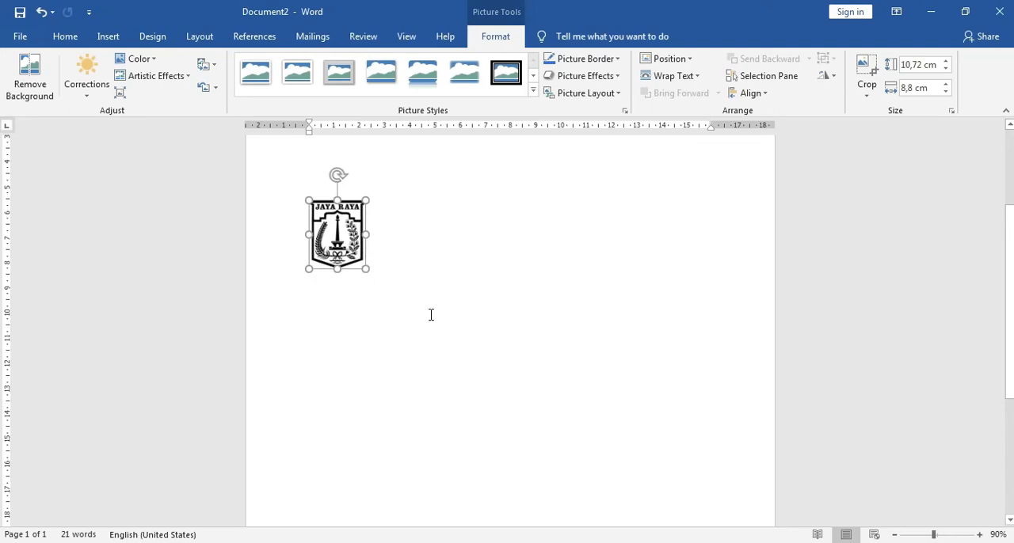
Step: Move the Jaya Raya logo up beside the letterhead text and try to adjust its vertical position there
click(452, 386)
click(349, 358)
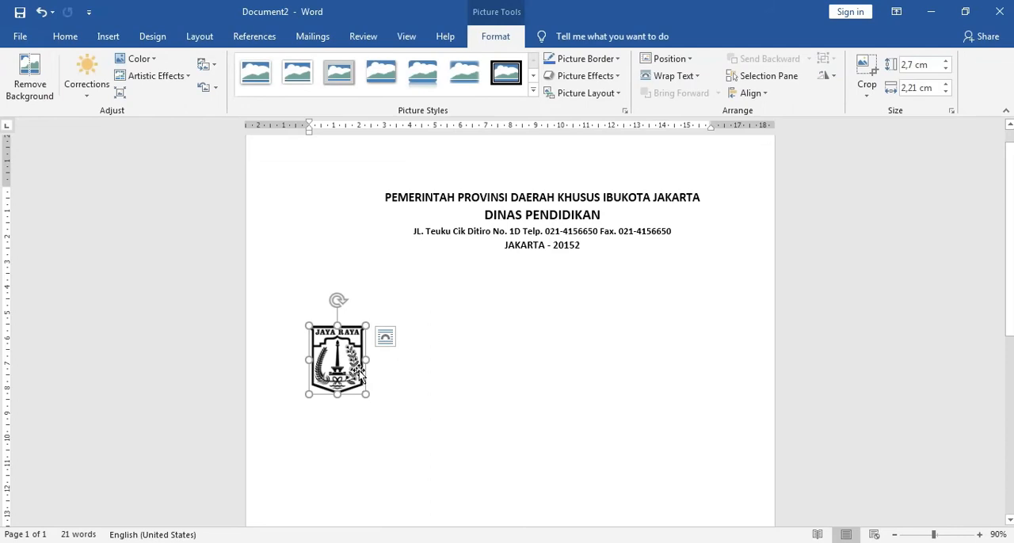
drag(346, 365, 349, 200)
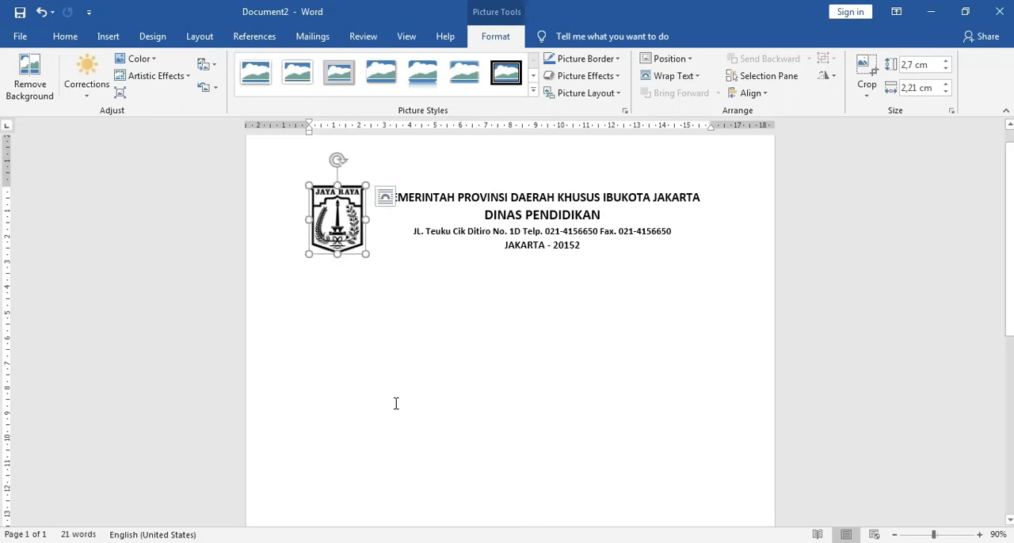
click(409, 371)
scroll(423, 378, up, 1)
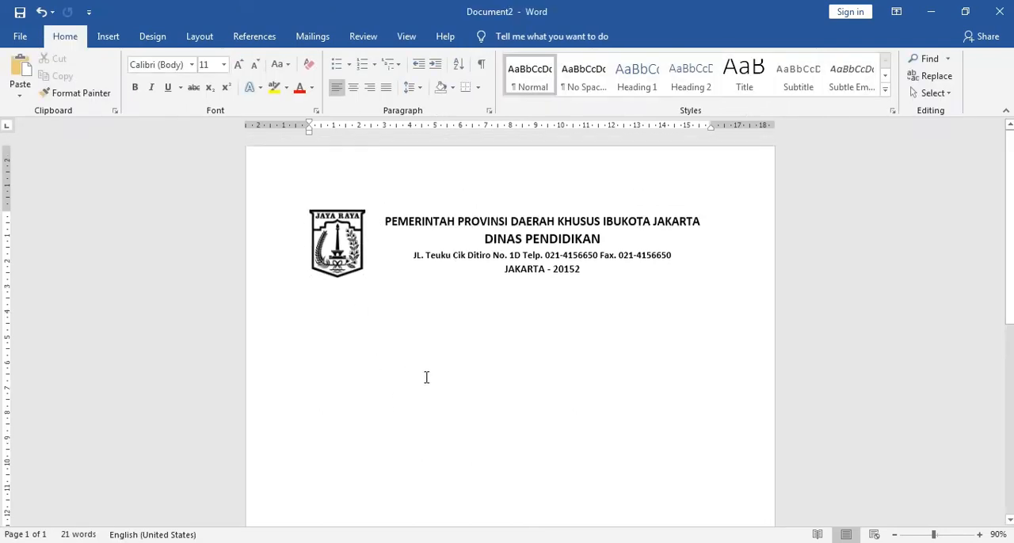
click(352, 275)
mouse_move(345, 273)
mouse_down()
mouse_move(345, 295)
mouse_move(343, 254)
mouse_move(347, 280)
mouse_up()
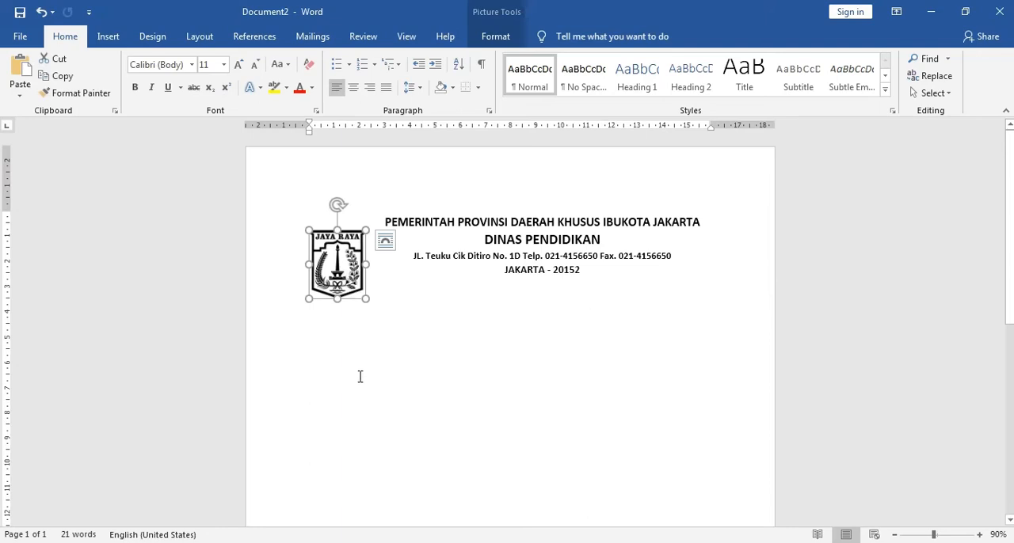
Step: Set the logo's text wrapping to In Front of Text and align it beside the letterhead lines
right_click(342, 272)
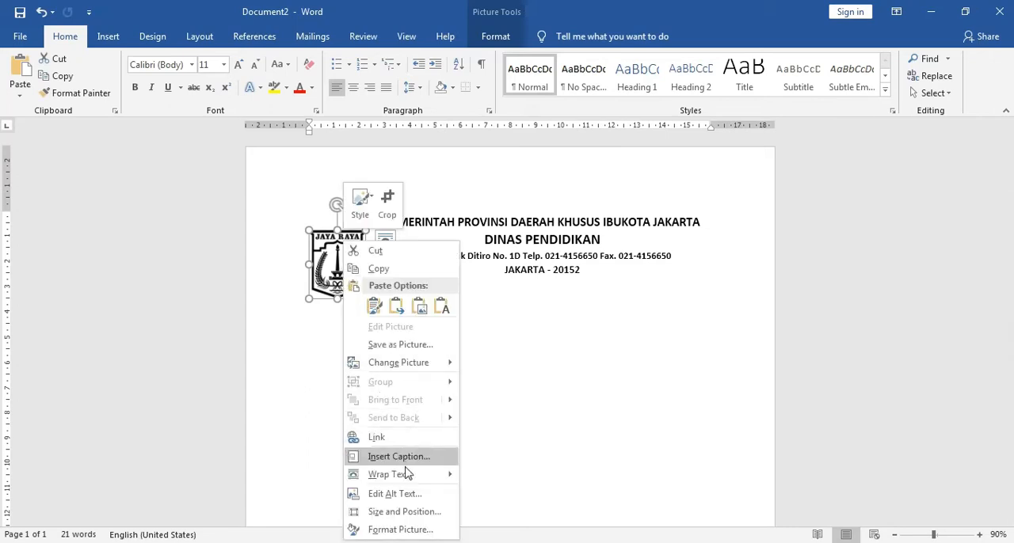
mouse_move(405, 475)
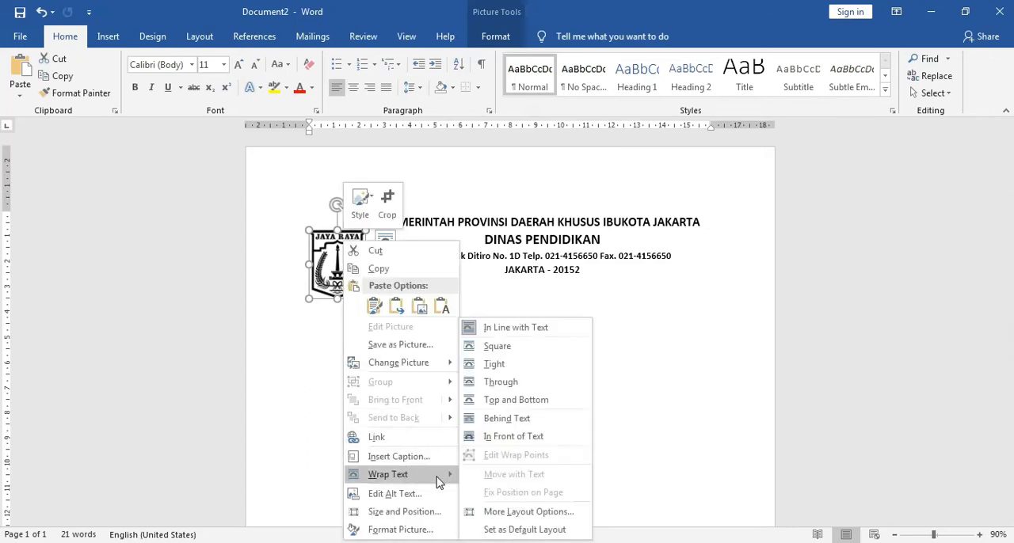
click(501, 442)
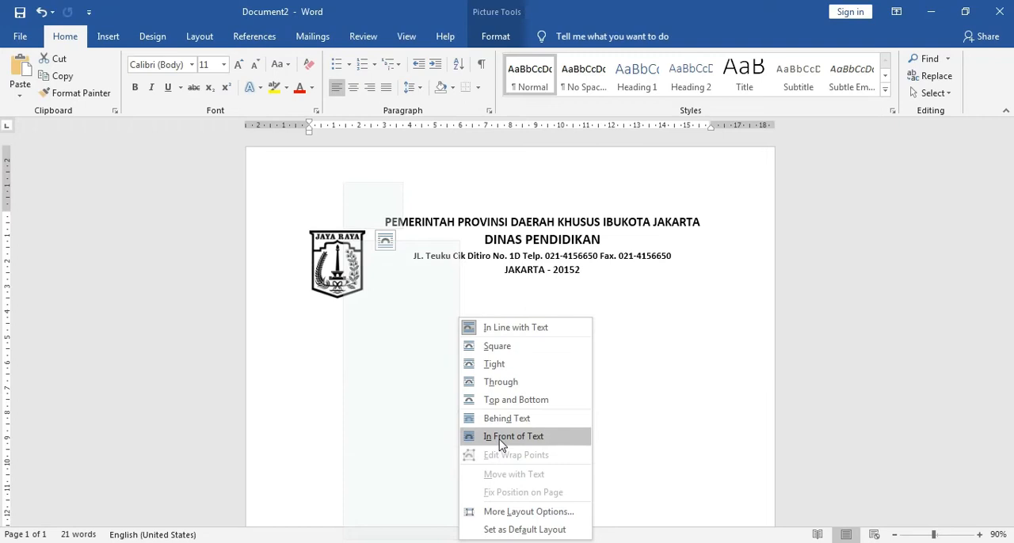
drag(331, 278, 339, 260)
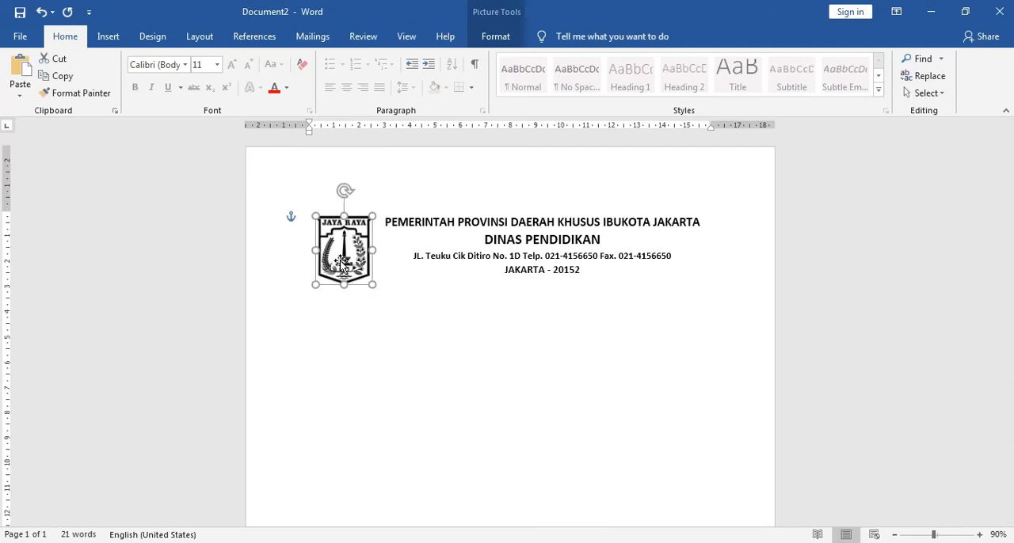
click(533, 346)
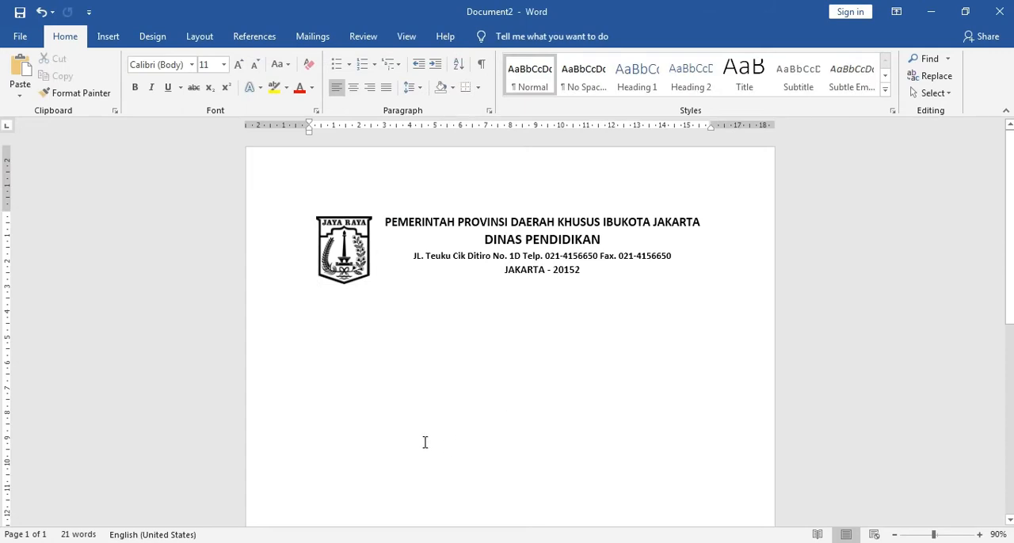
scroll(508, 404, down, 5)
Step: Set the page's top margin to 2 cm and compare the letterhead with surat.docx
click(201, 37)
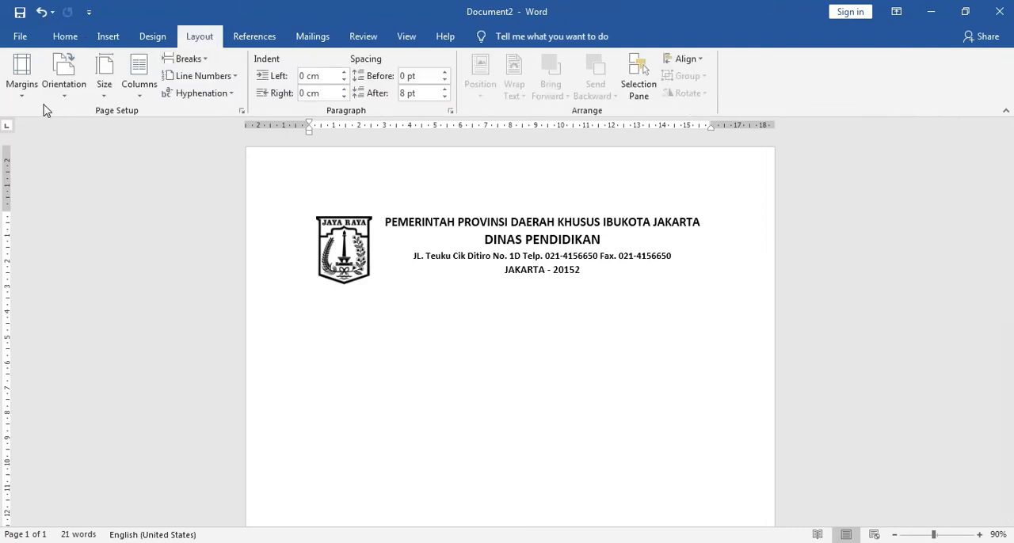
click(23, 80)
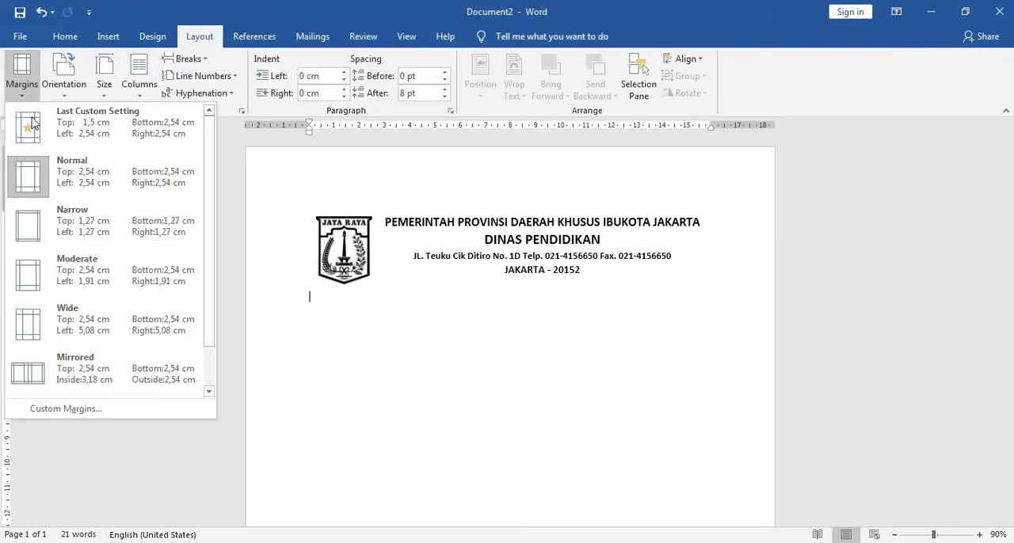
click(70, 407)
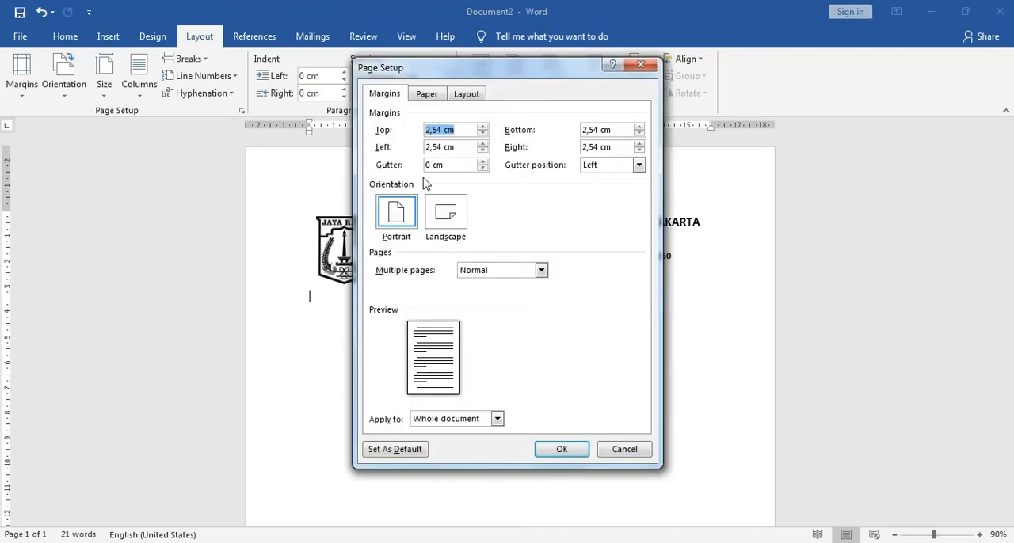
drag(444, 130, 418, 135)
text(2)
click(561, 449)
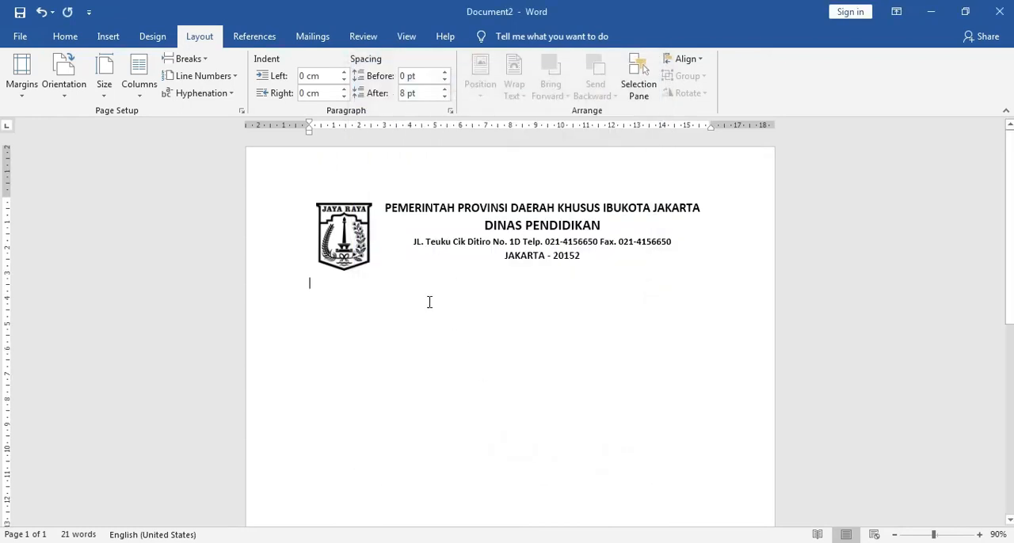
click(301, 502)
click(346, 230)
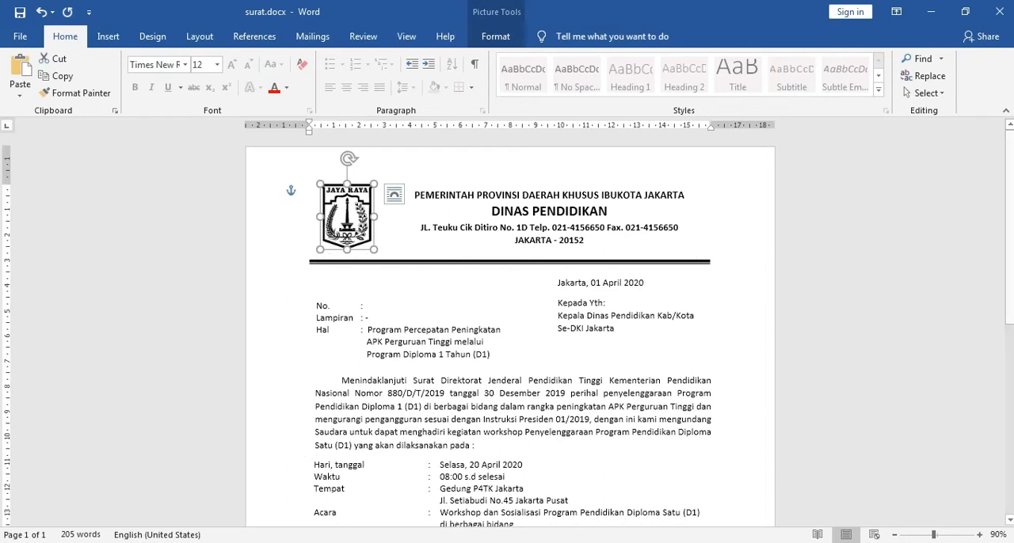
mouse_move(403, 534)
click(427, 511)
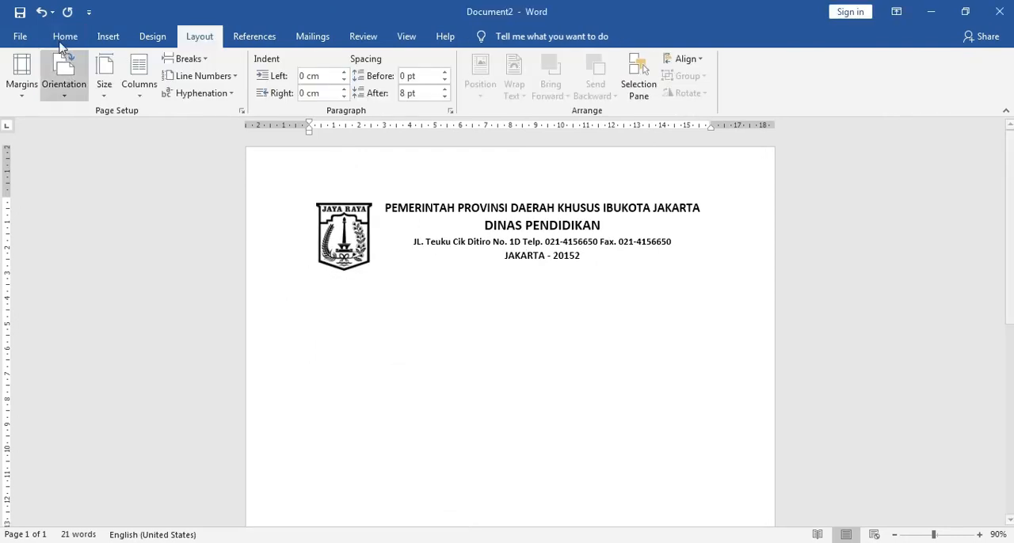
click(107, 36)
click(166, 93)
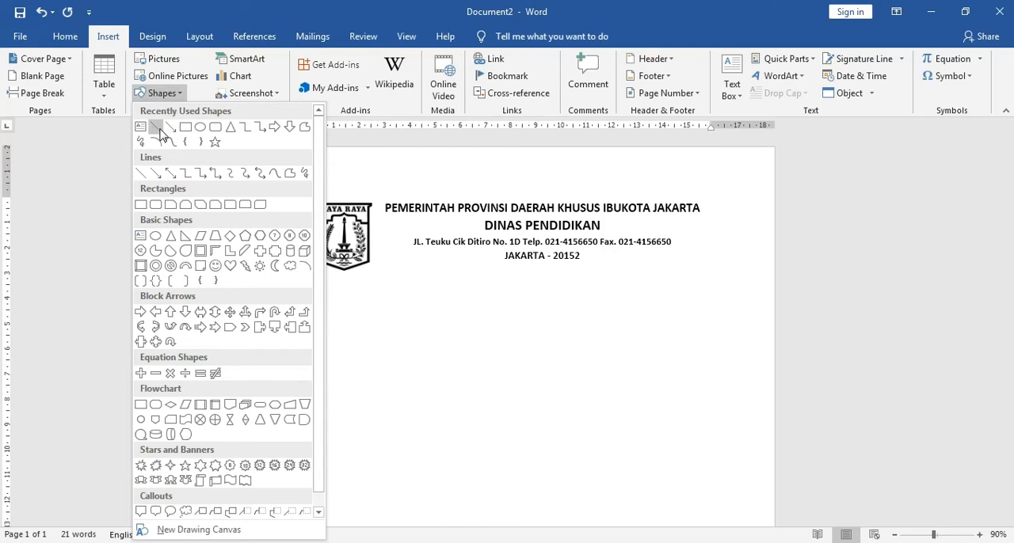
click(156, 129)
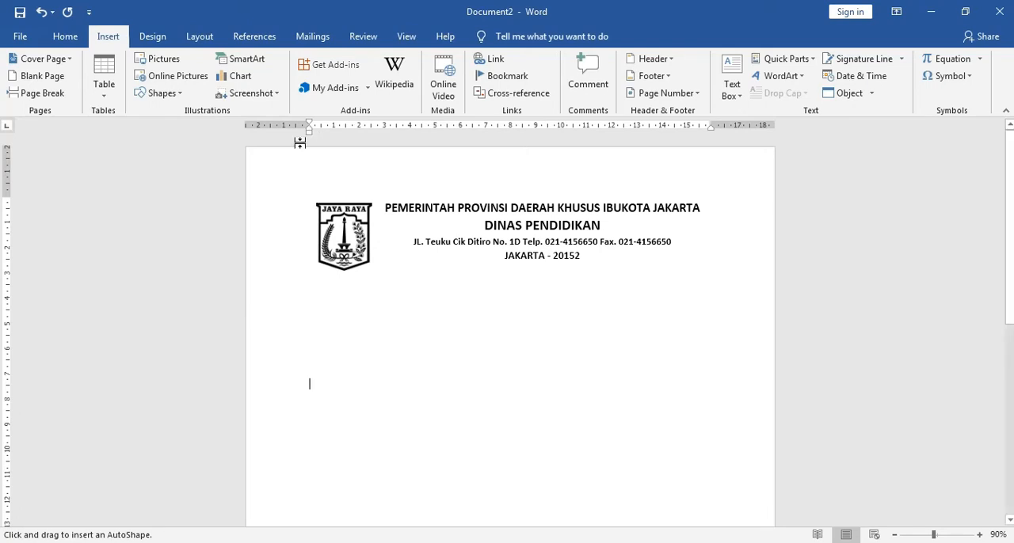
Step: Show the gridlines and draw a straight horizontal line about 15.88 cm long between the margins, just below the letterhead
click(406, 35)
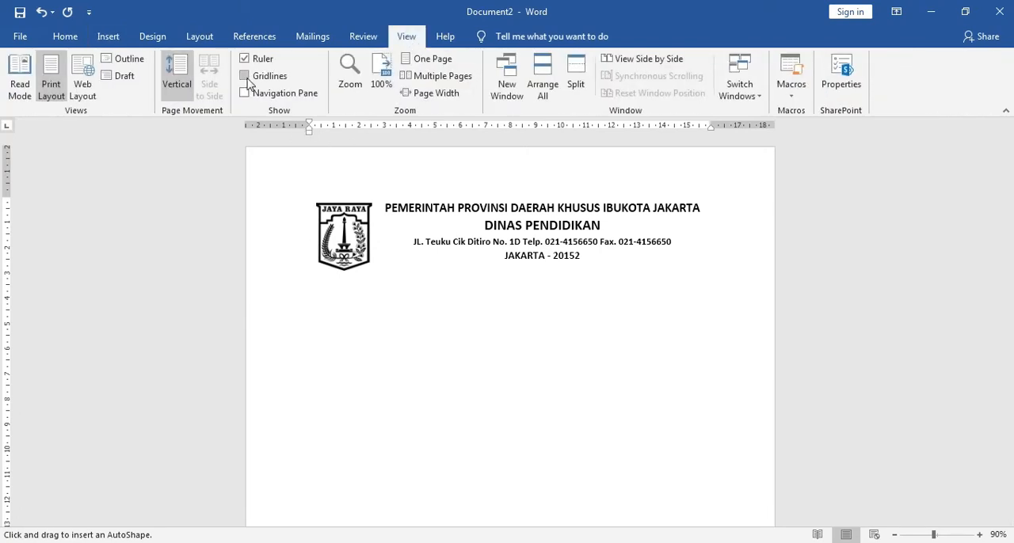
click(245, 76)
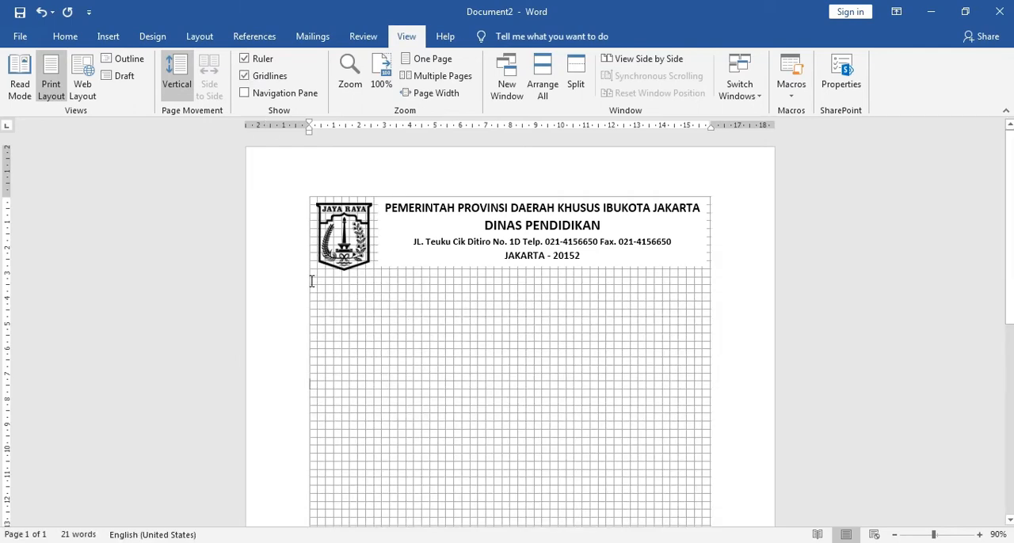
click(108, 36)
click(168, 95)
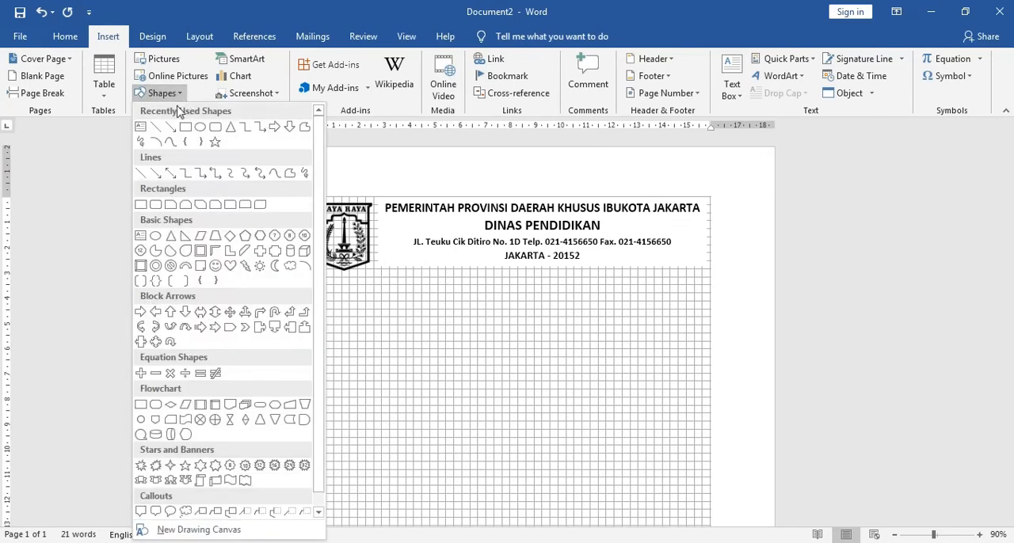
click(157, 129)
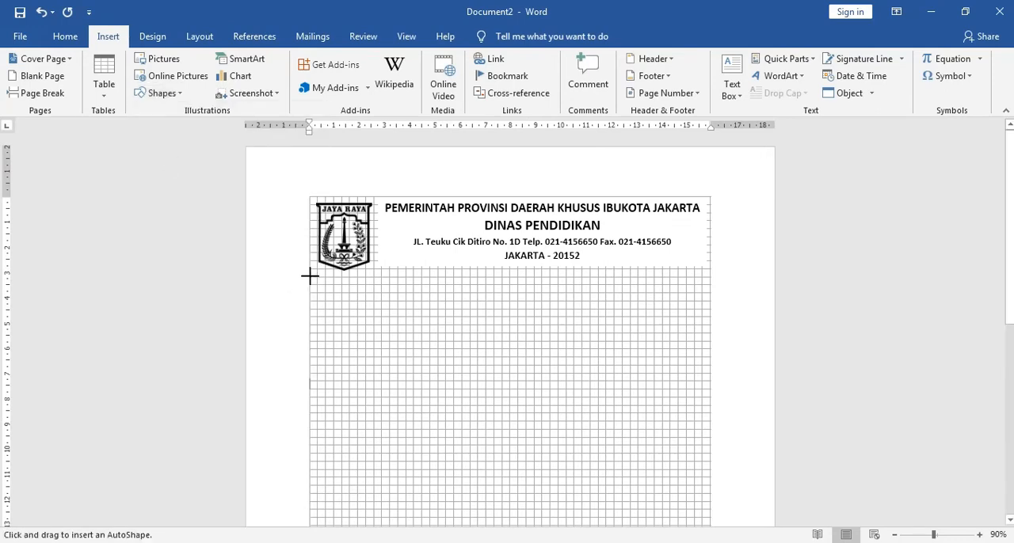
scroll(309, 280, up, 2)
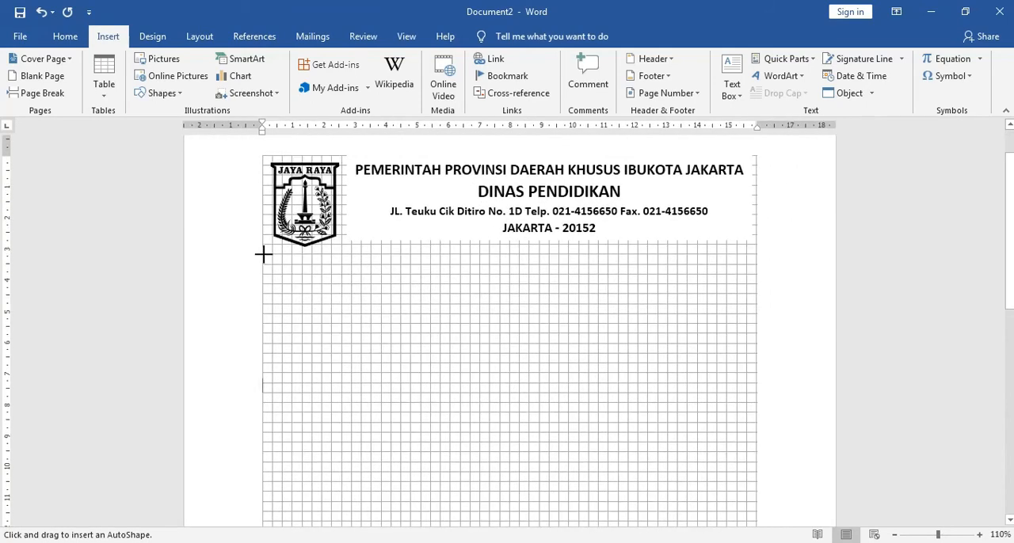
drag(262, 254, 757, 254)
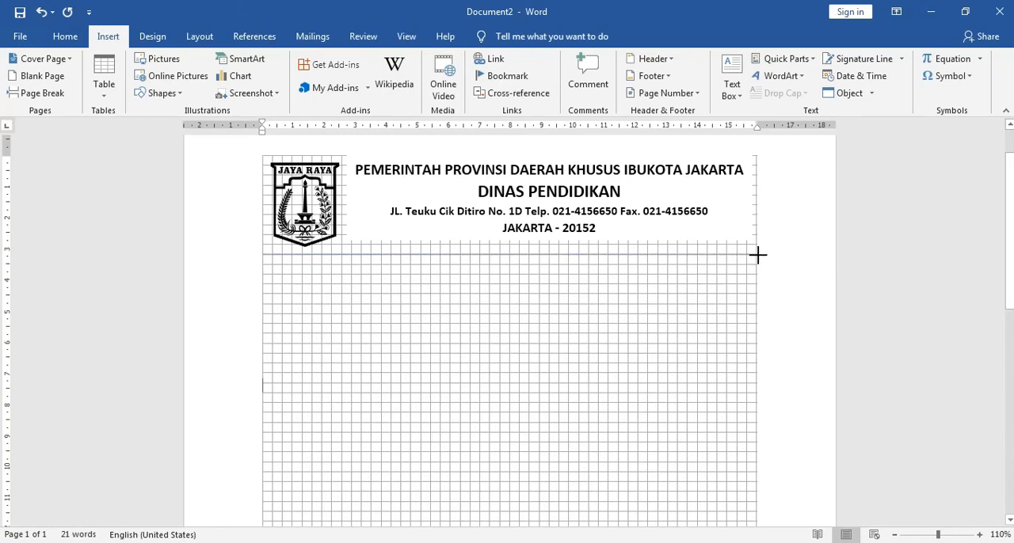
drag(756, 254, 756, 255)
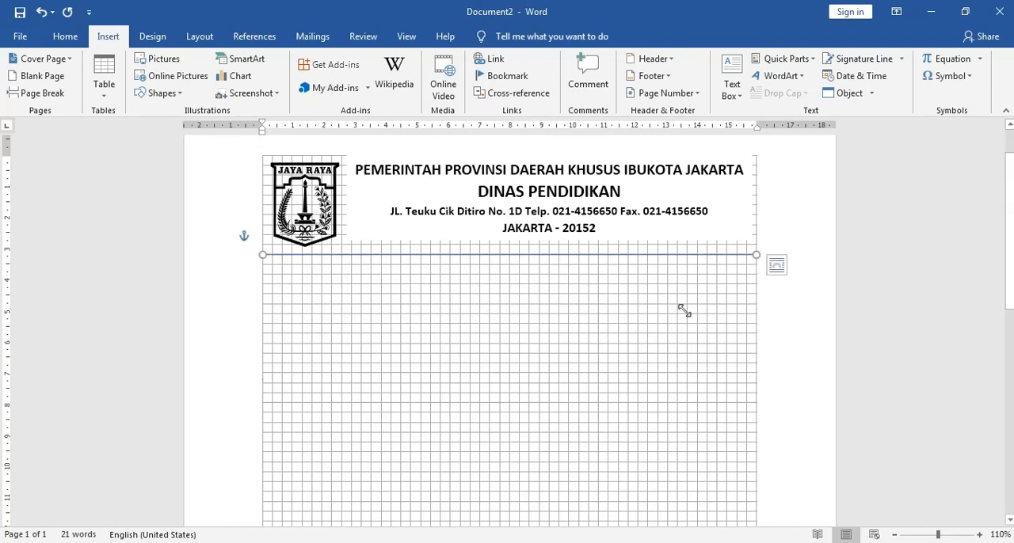
Step: Hide the gridlines again while keeping the line under the letterhead selected
click(406, 38)
click(244, 75)
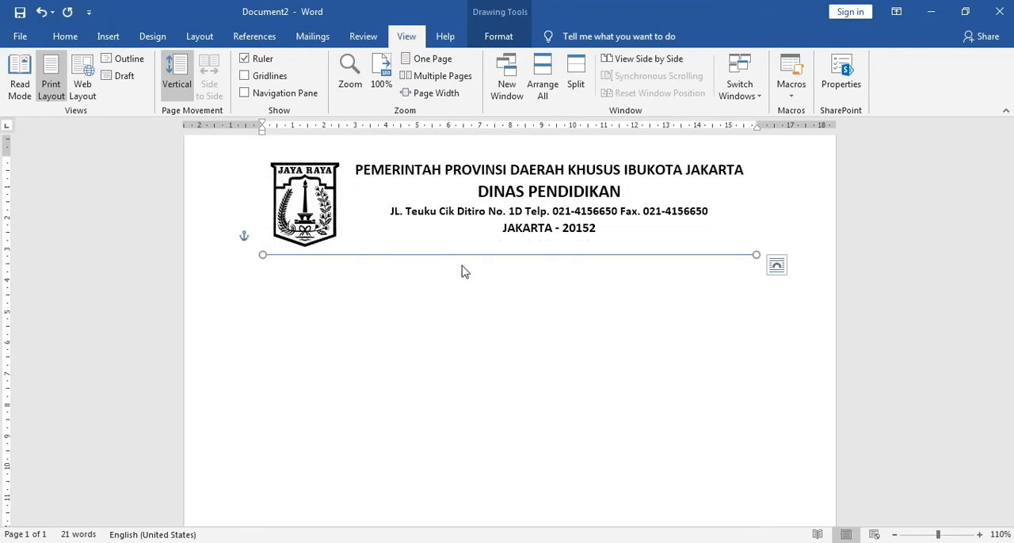
scroll(665, 316, up, 1)
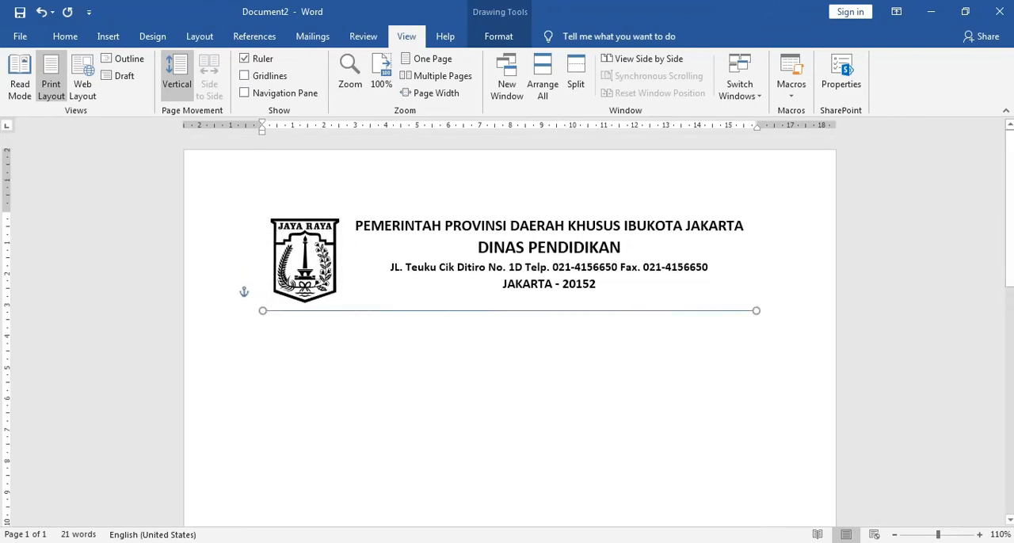
Step: Check the separator line in surat.docx and give the new line in Document2 the Thick Thin compound type
click(343, 499)
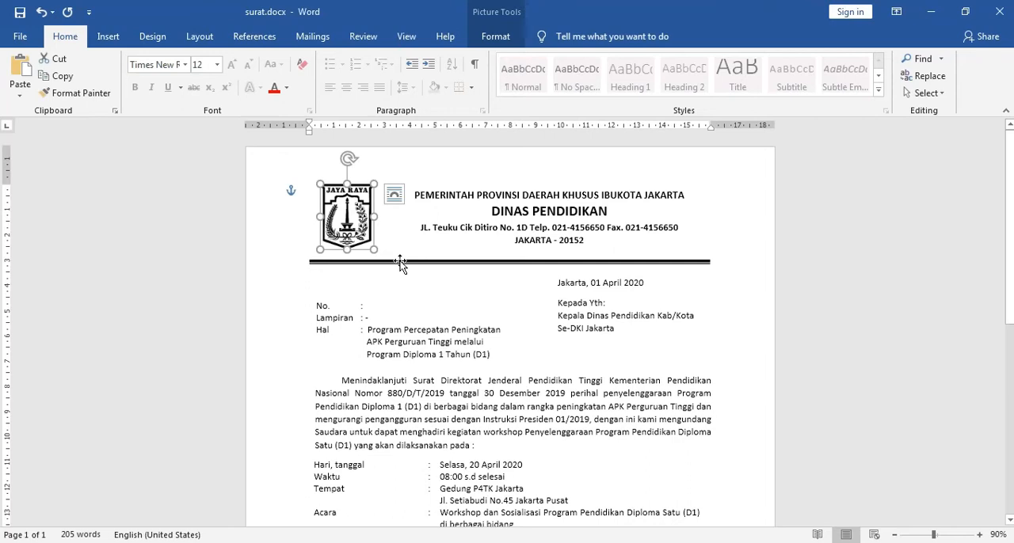
ctrl+scroll(421, 282, up, 2)
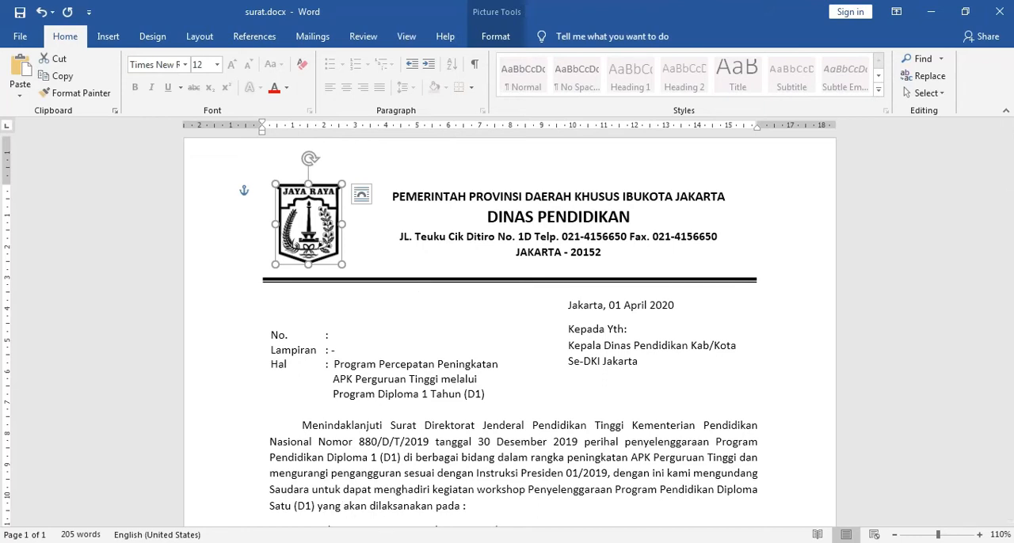
click(487, 483)
click(510, 311)
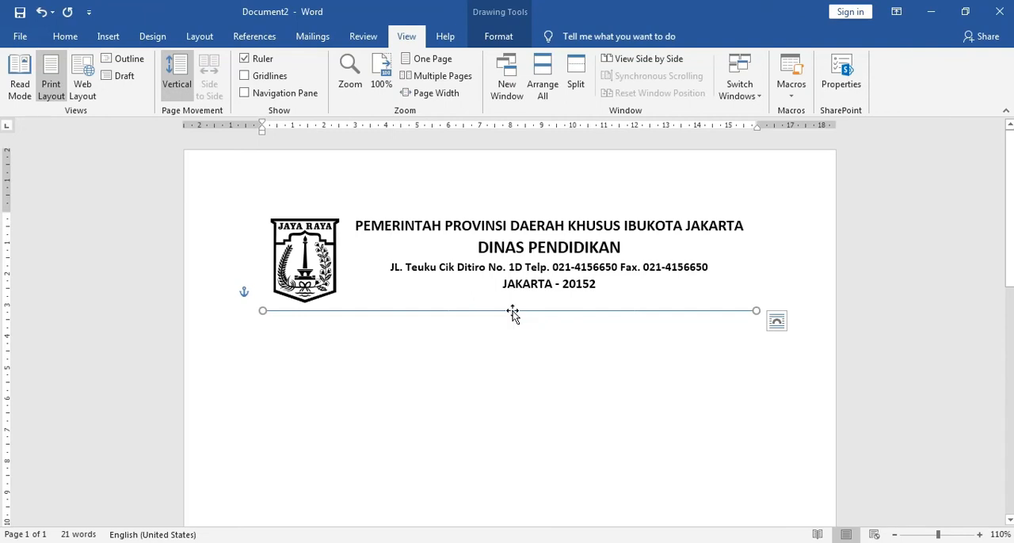
right_click(513, 313)
click(558, 236)
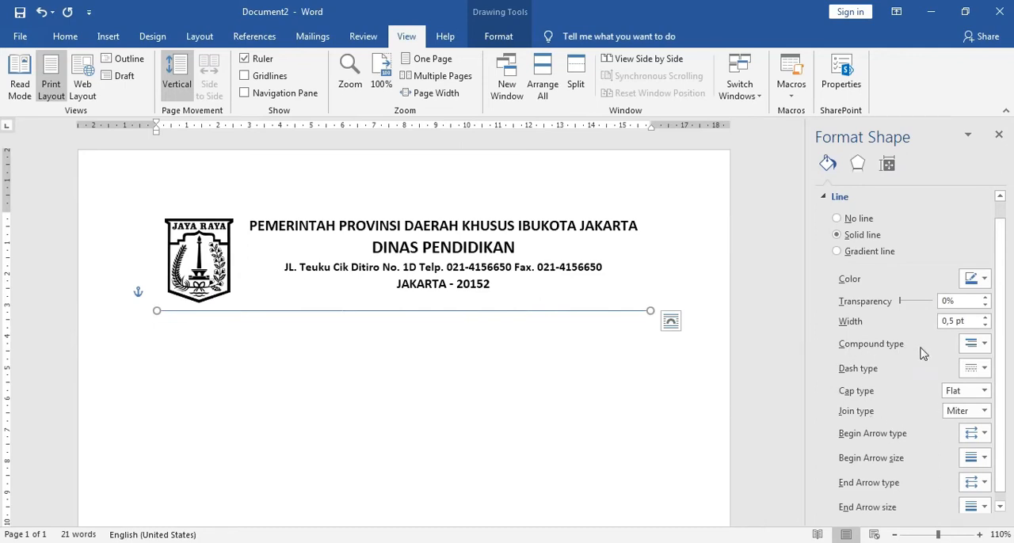
click(987, 348)
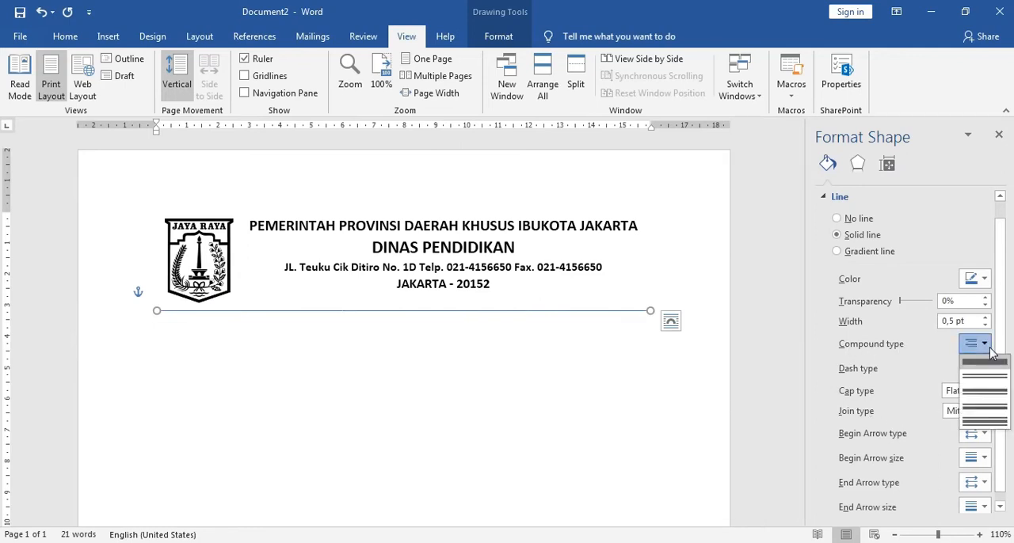
click(984, 400)
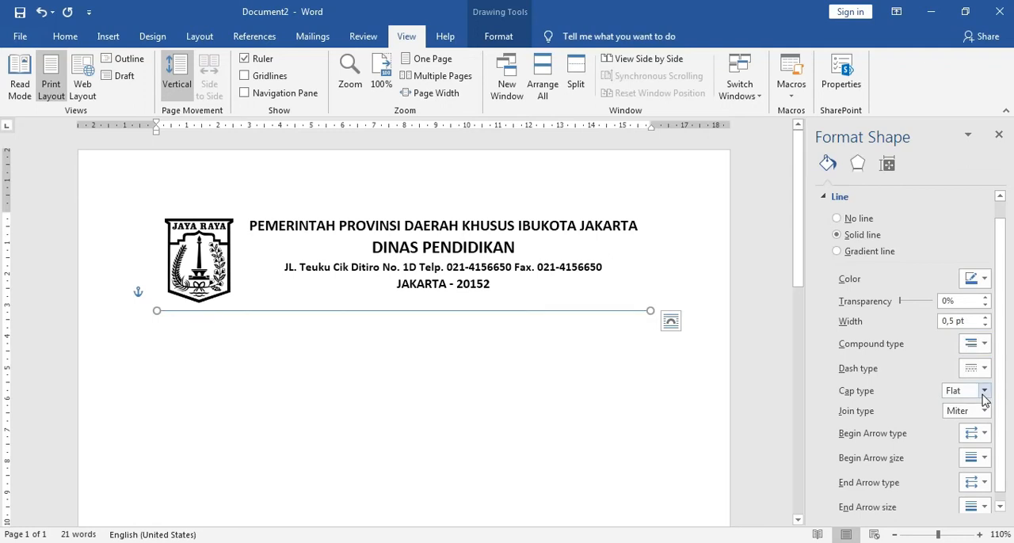
Step: Color the separator line black, set its width to 4 pt and close the shape formatting
click(979, 279)
click(908, 313)
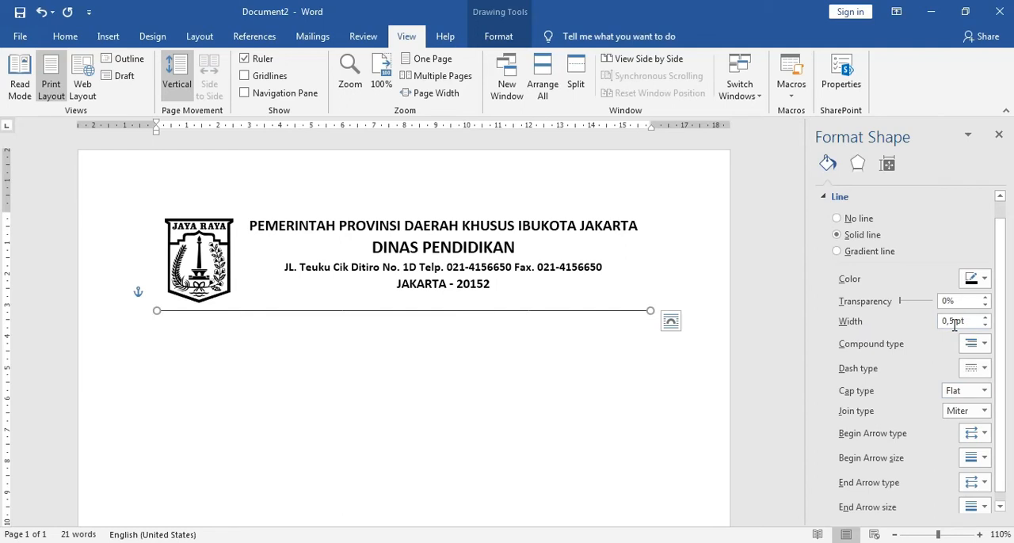
drag(956, 322, 941, 325)
text(4)
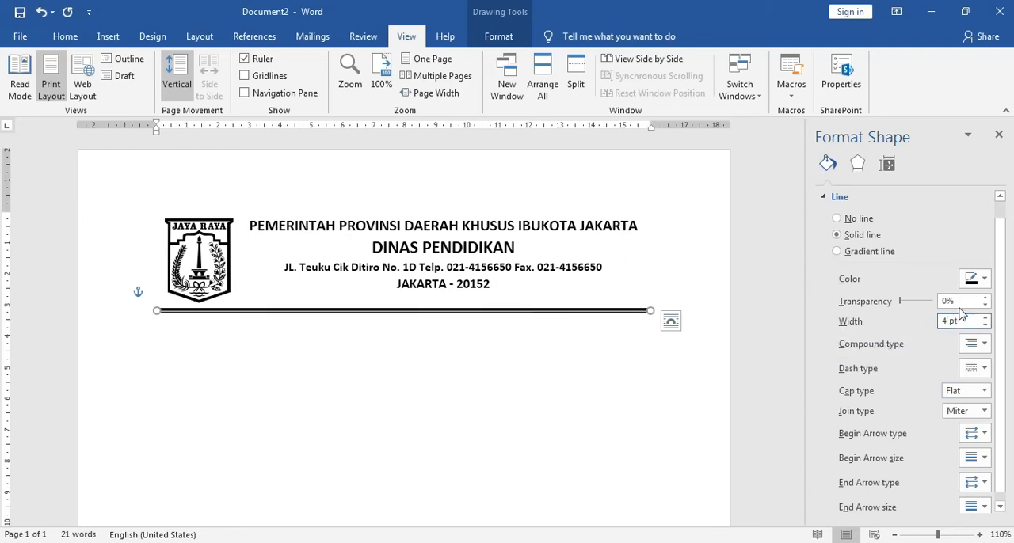
click(650, 381)
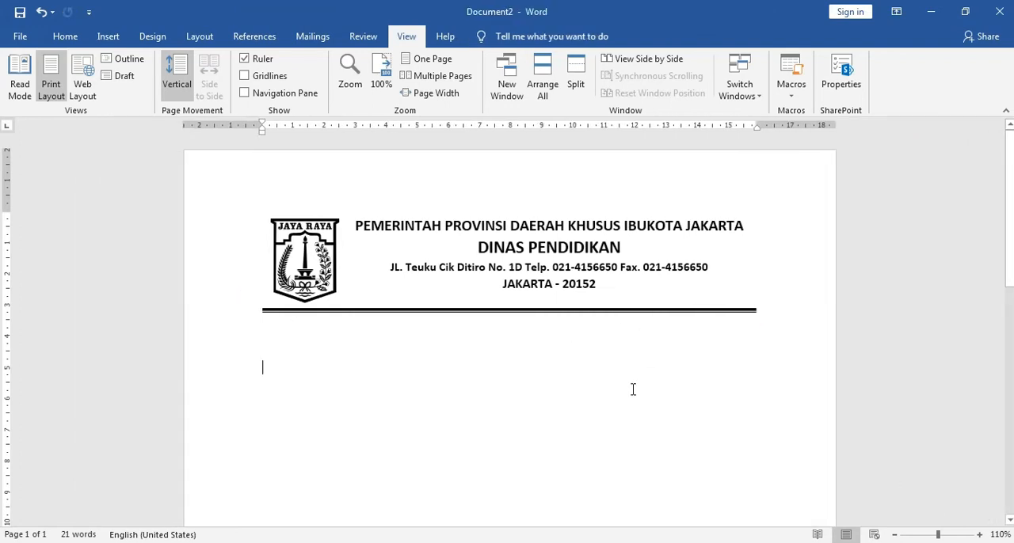
Step: Examine the content below the letterhead in surat.docx, especially the text box with the date and addressee, and return to Document2
scroll(432, 371, down, 2)
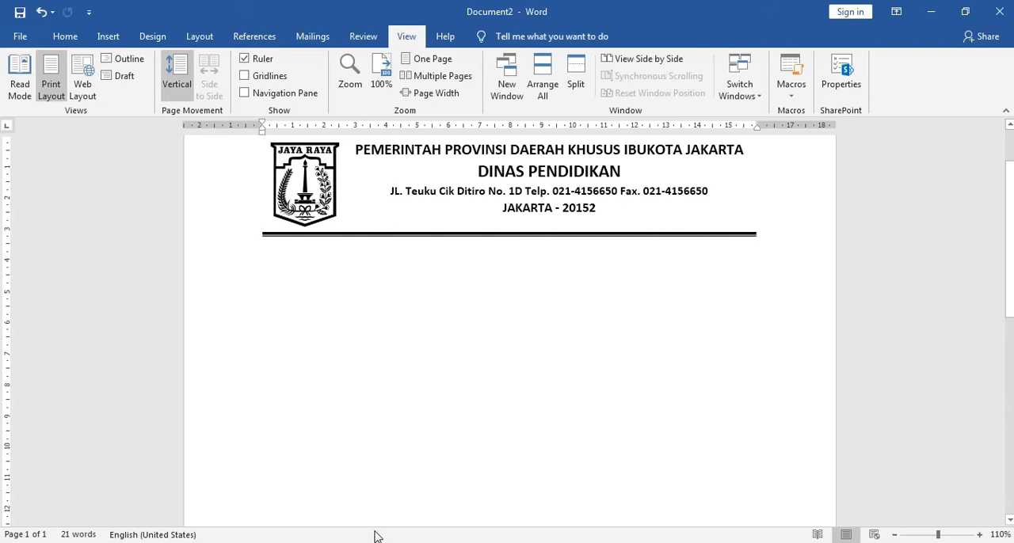
mouse_move(374, 541)
click(340, 516)
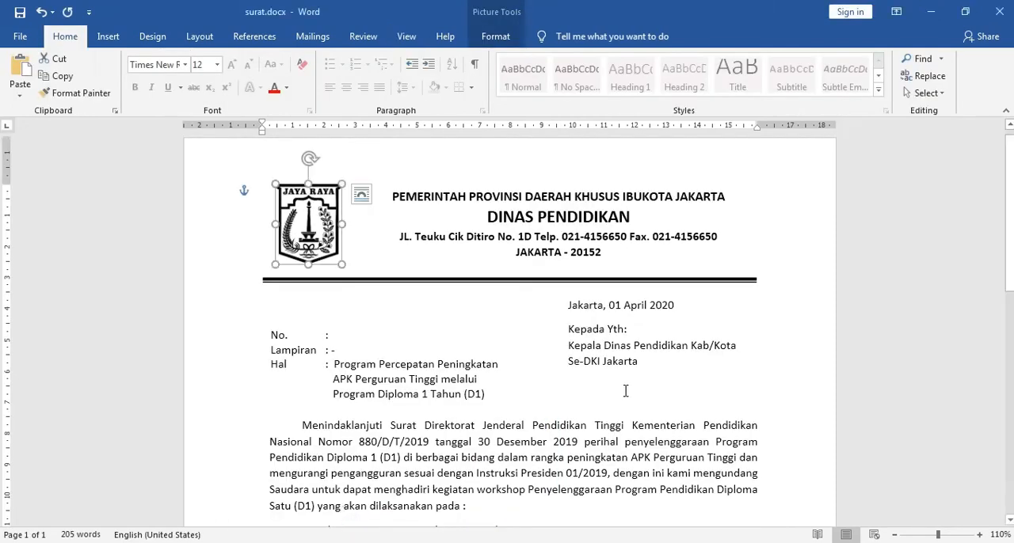
scroll(625, 391, down, 4)
scroll(624, 393, up, 1)
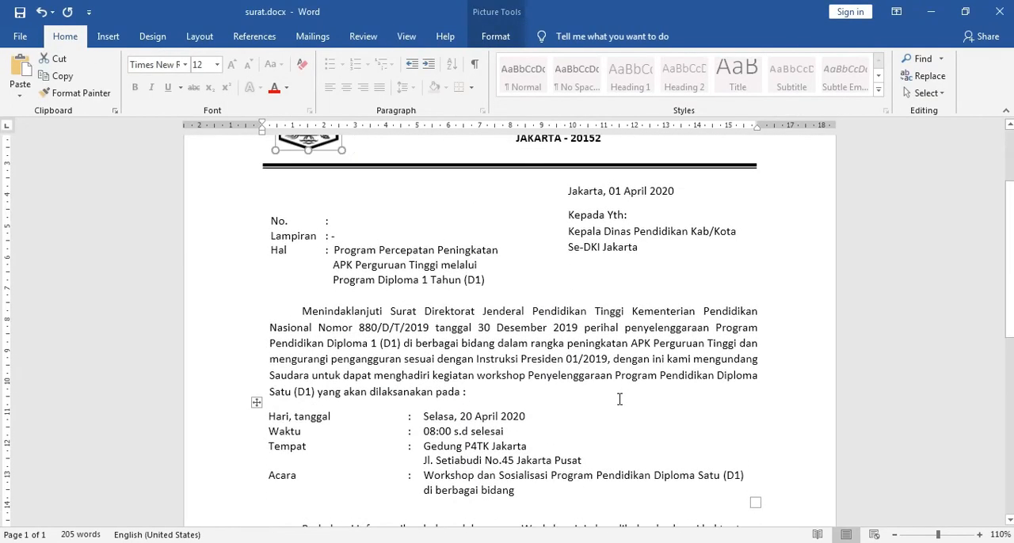
scroll(619, 399, up, 1)
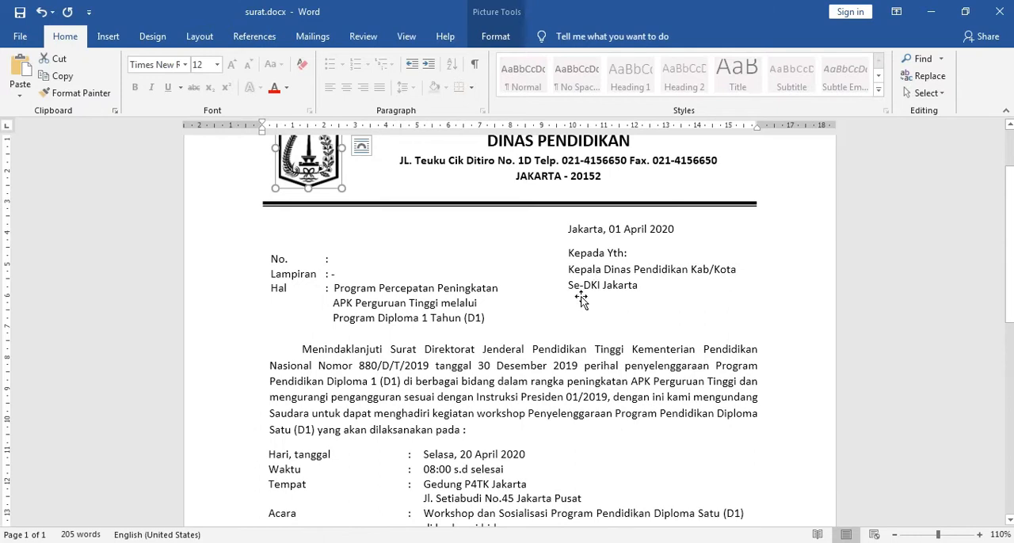
click(583, 254)
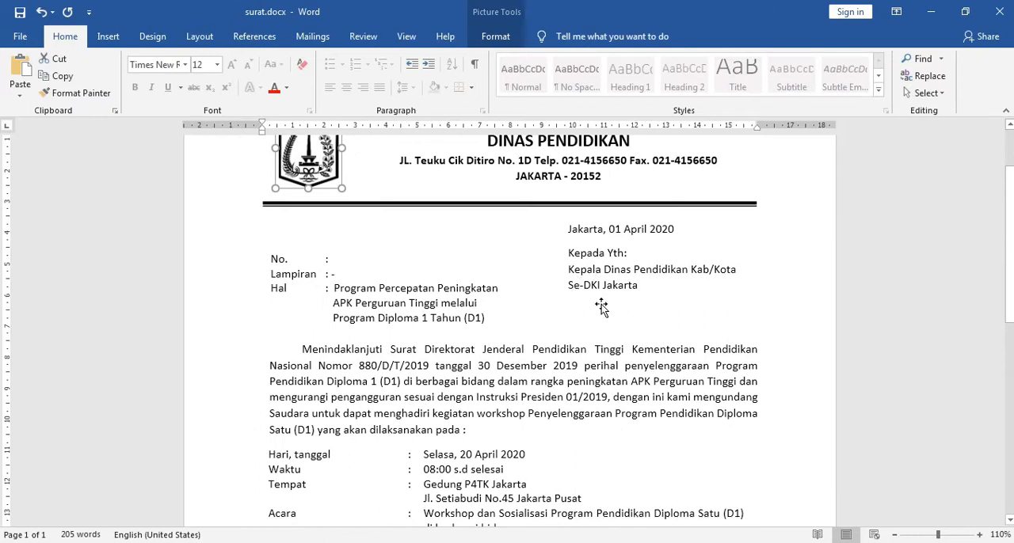
click(636, 216)
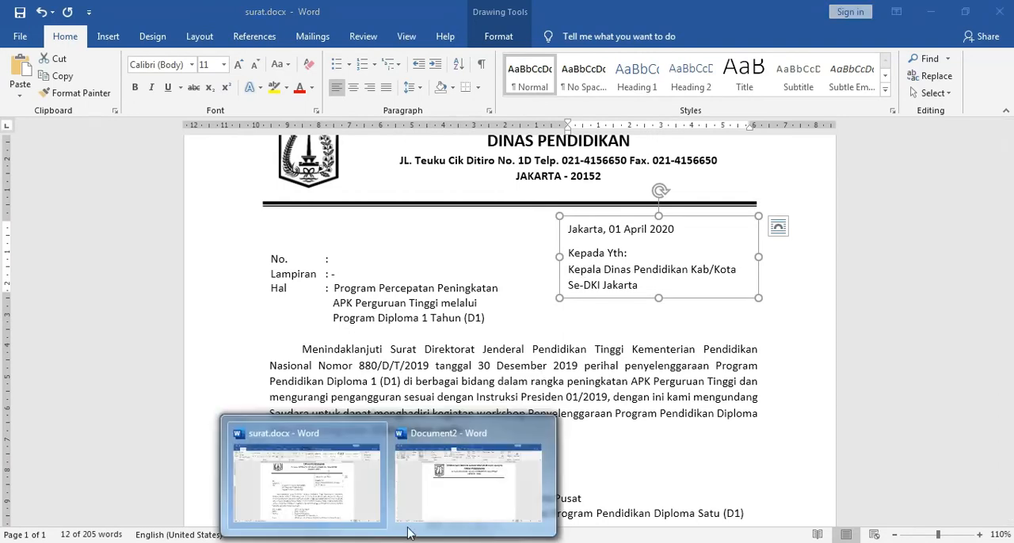
click(467, 475)
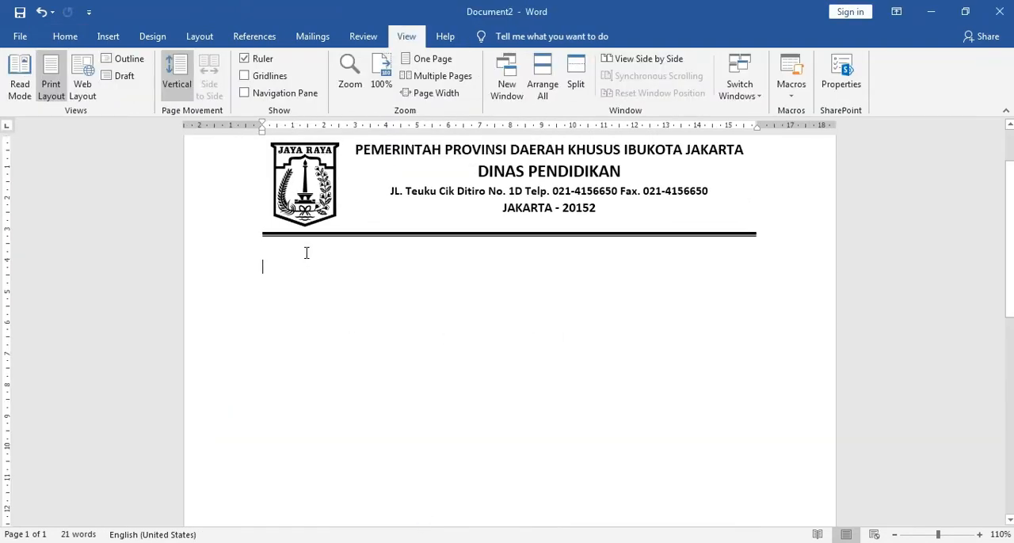
Step: Insert a Simple Text Box about 6.3 cm wide and place it below the separator line against the page's right margin
click(288, 339)
click(290, 407)
click(314, 324)
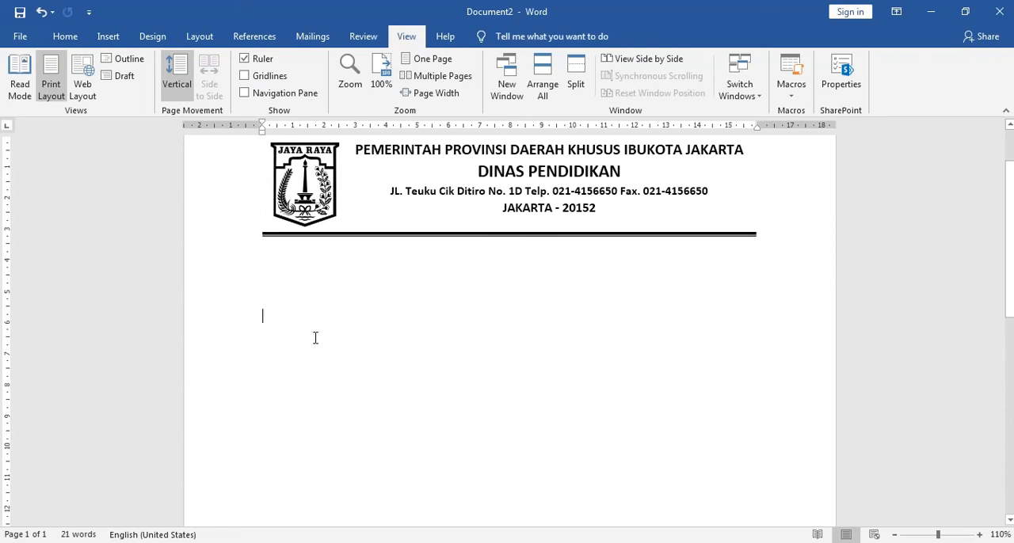
click(107, 36)
click(733, 93)
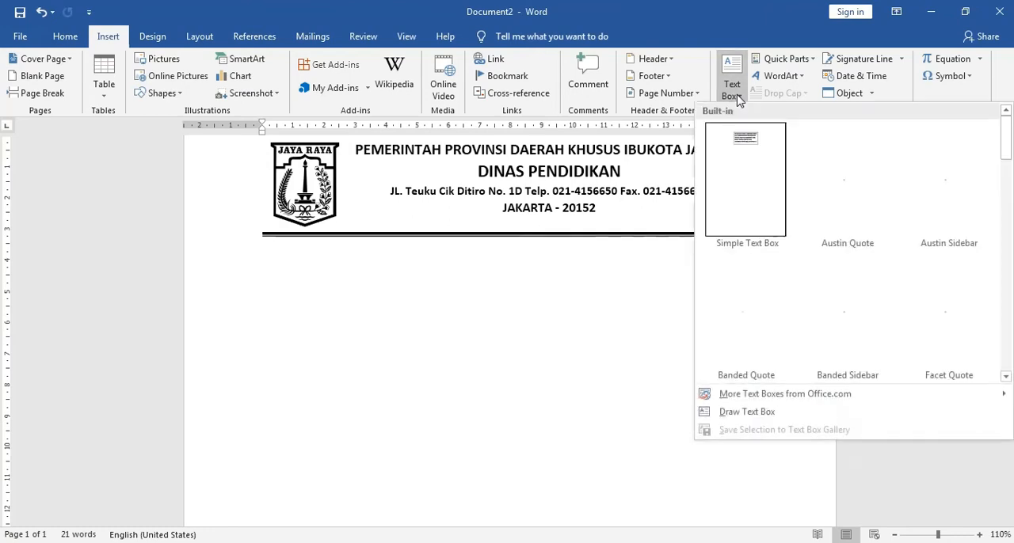
click(745, 192)
mouse_move(555, 325)
mouse_down()
mouse_move(753, 271)
mouse_move(694, 267)
mouse_move(705, 260)
mouse_up()
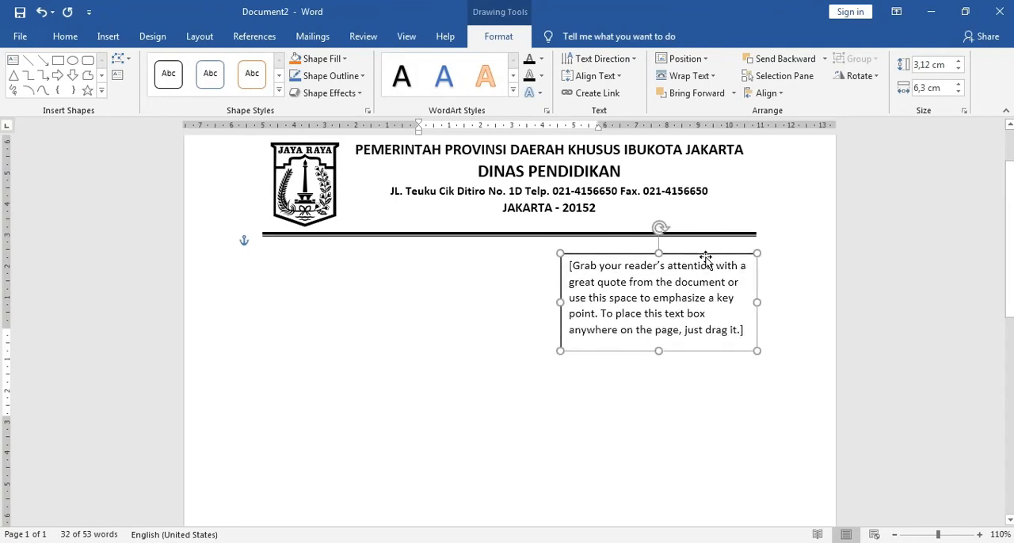
Step: Replace the text box's placeholder text with "Jakarta, 01 April 2020", following surat.docx, and start a new paragraph
click(746, 331)
triple_click(611, 294)
key(Delete)
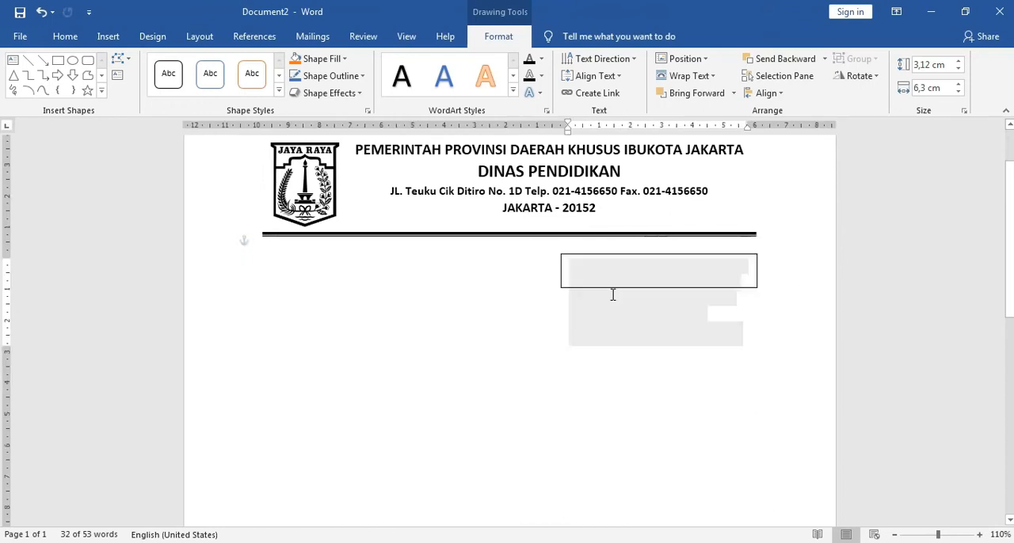
text(Jakarta,)
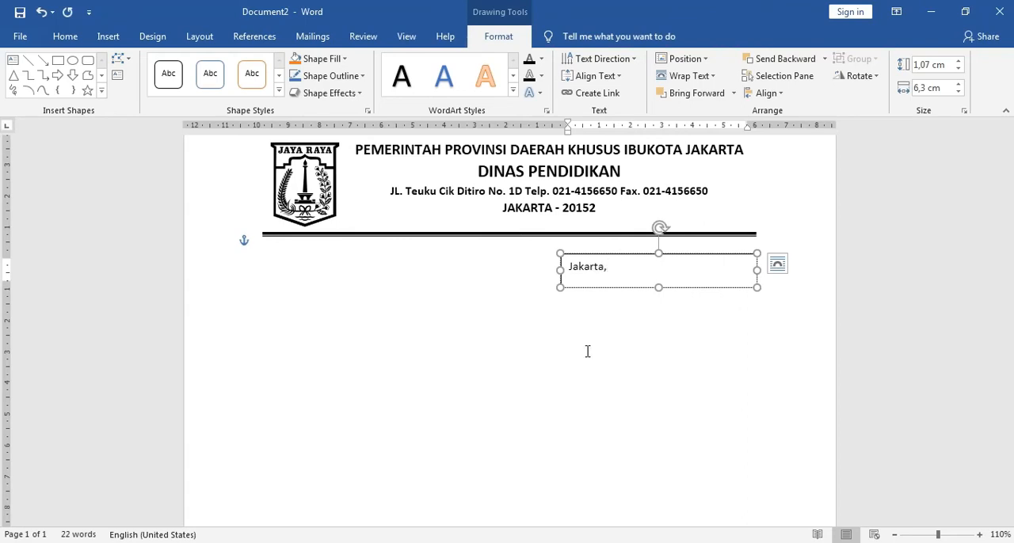
click(317, 475)
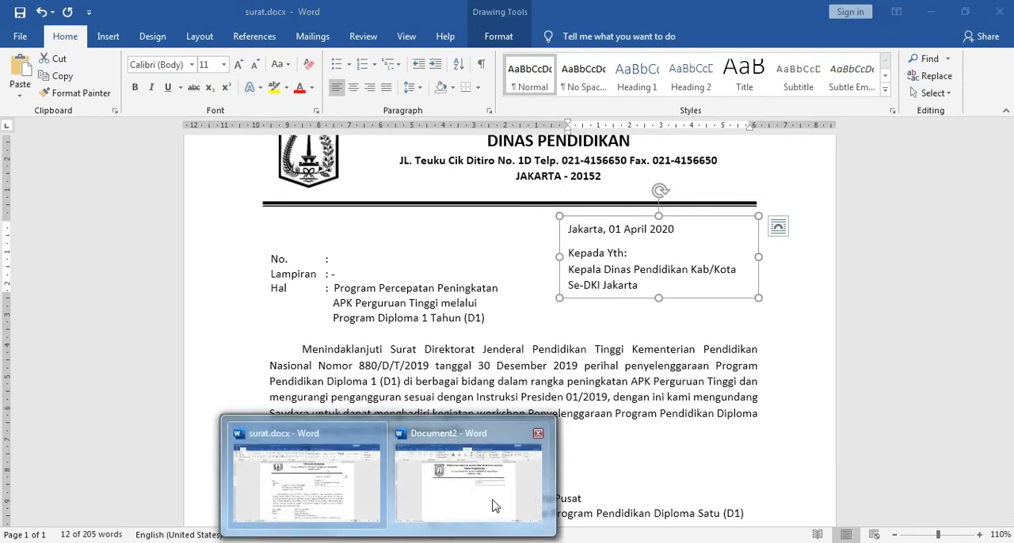
click(493, 502)
text(01 )
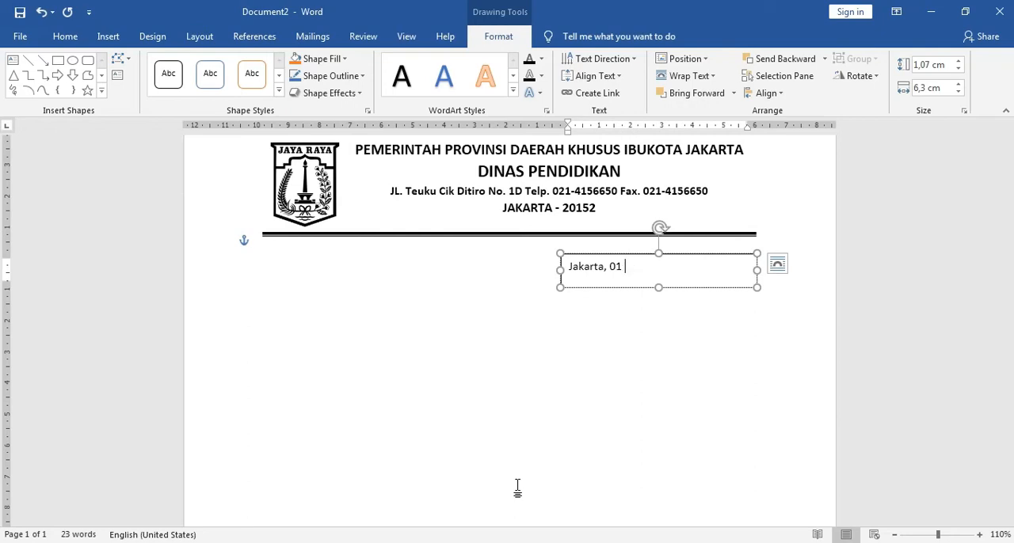
text(april 2020)
key(Return)
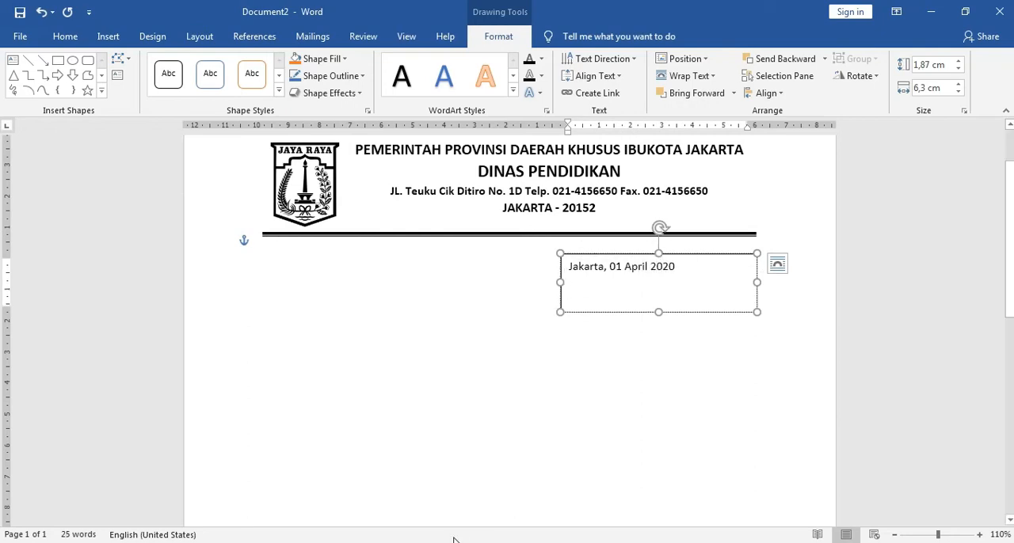
Step: Copy the three addressee lines starting with "Kepada Yth:" from surat.docx below the date in Document2's text box, without a trailing empty line
mouse_move(388, 542)
click(351, 502)
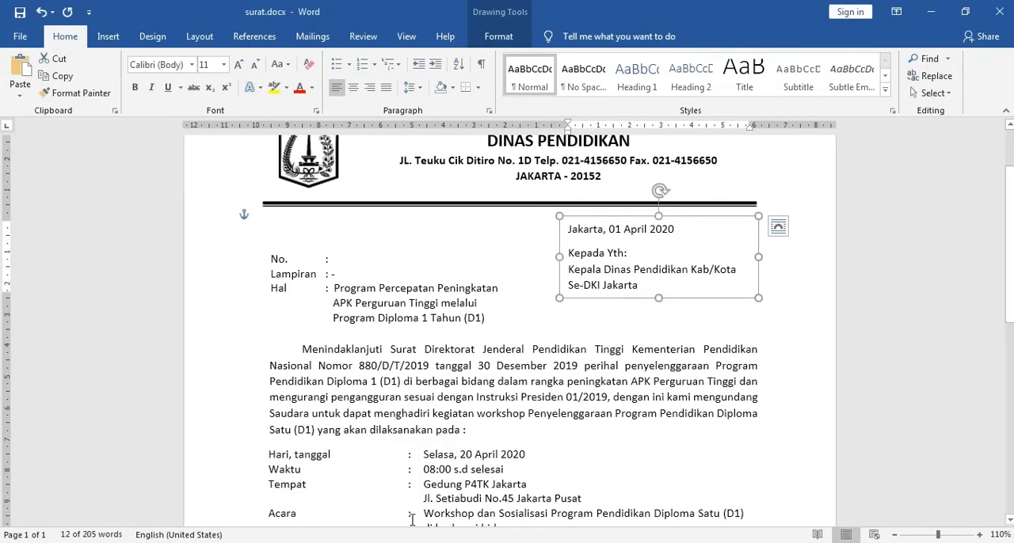
drag(639, 285, 574, 266)
key(ctrl+c)
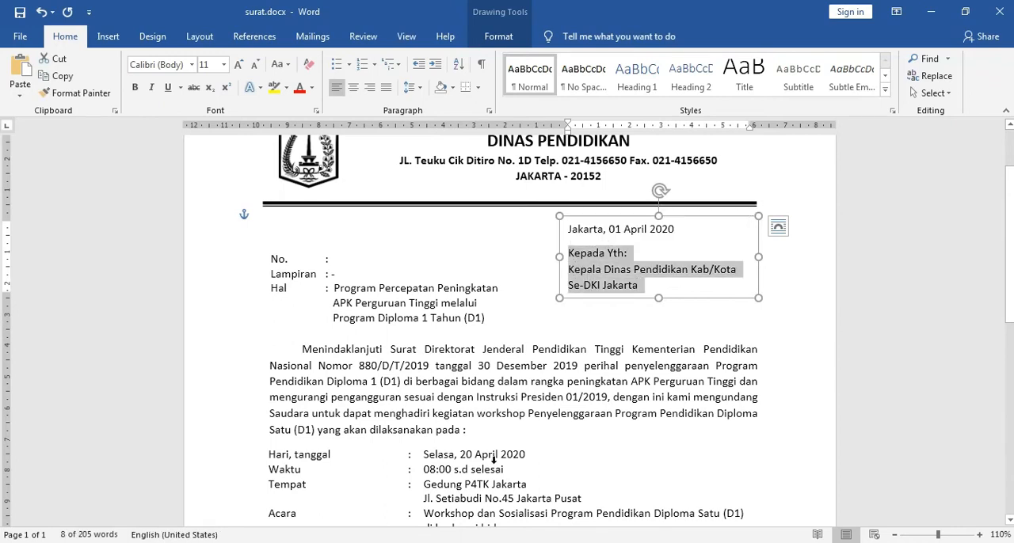
click(437, 531)
click(592, 311)
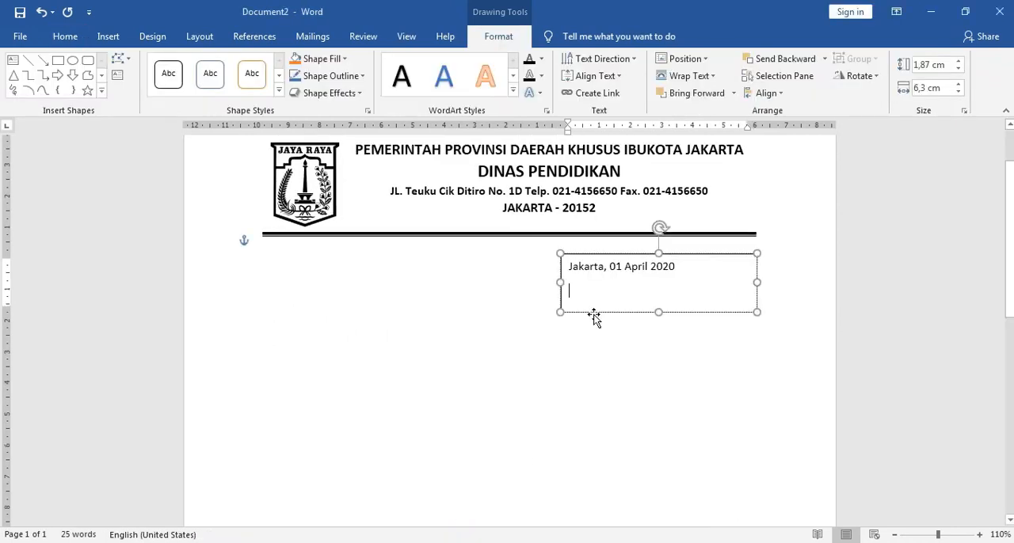
key(ctrl+v)
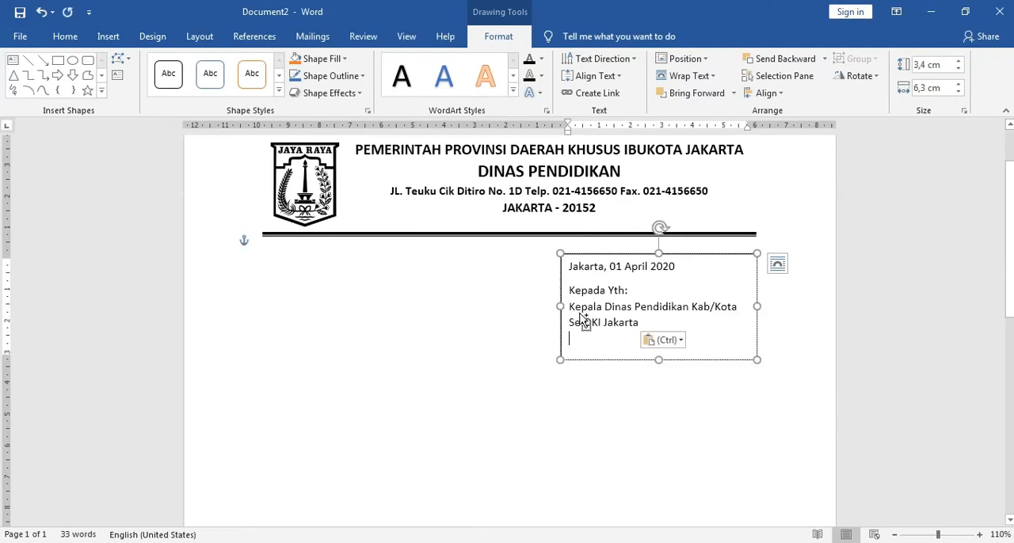
key(BackSpace)
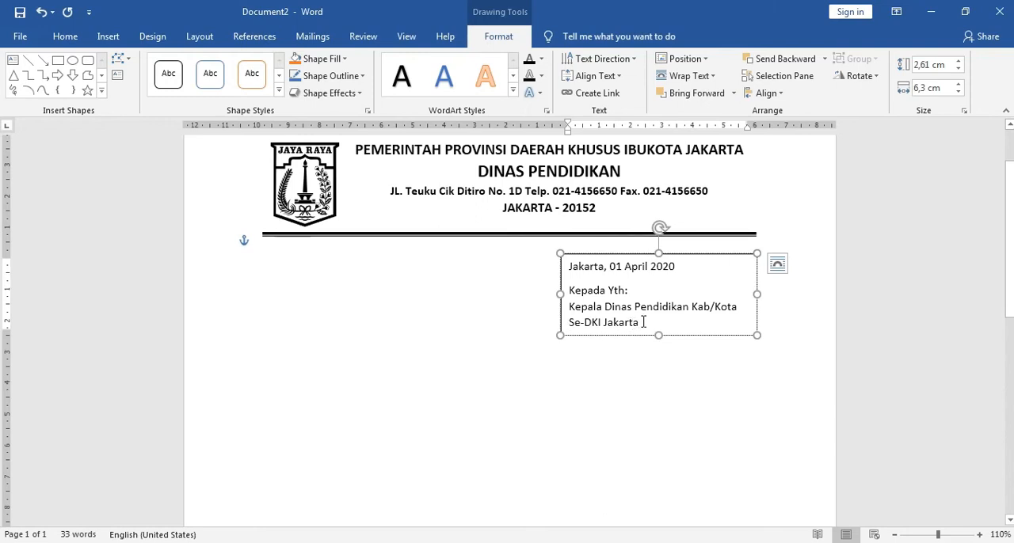
Step: Add space after the three addressee paragraphs in the text box, and remove that spacing again
drag(643, 321, 569, 291)
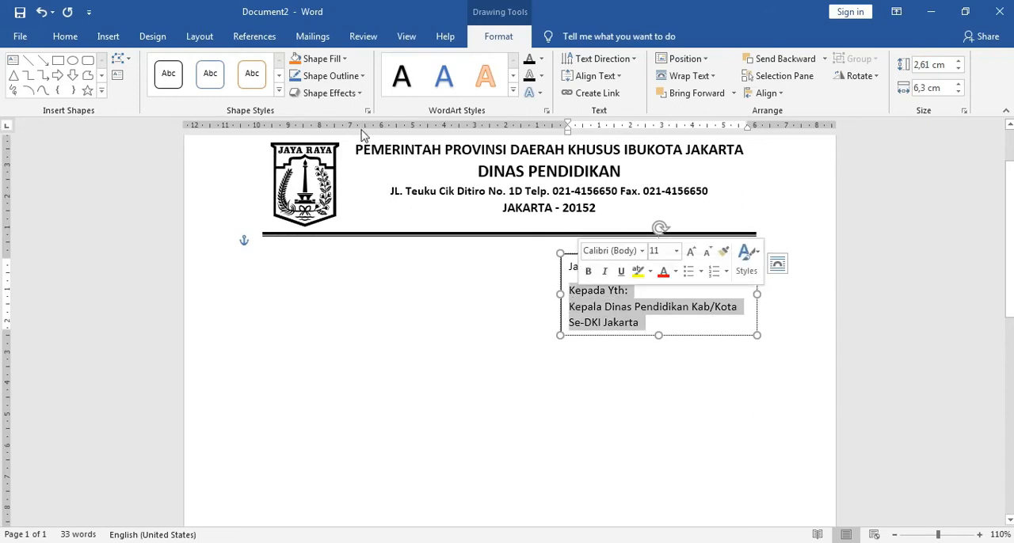
click(64, 36)
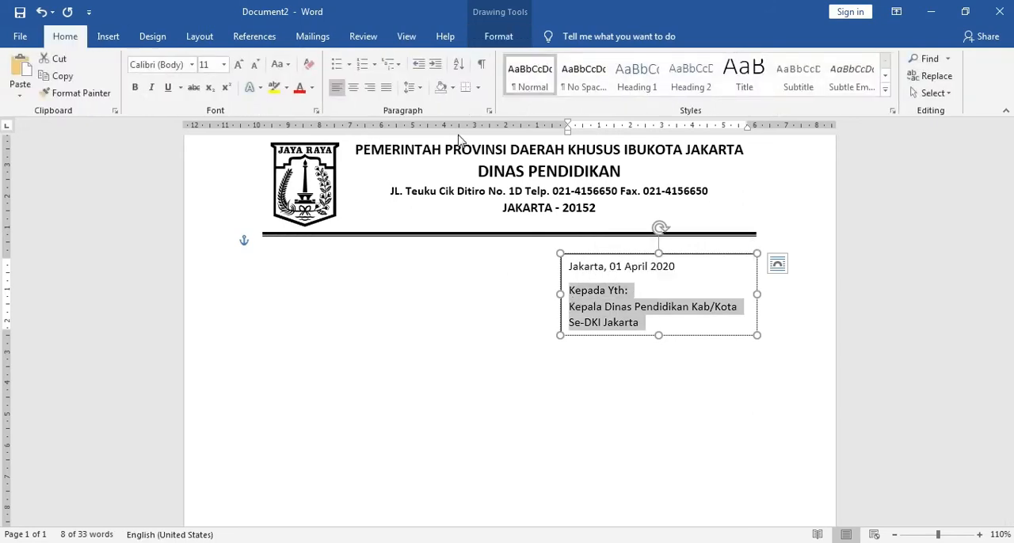
click(420, 89)
click(389, 249)
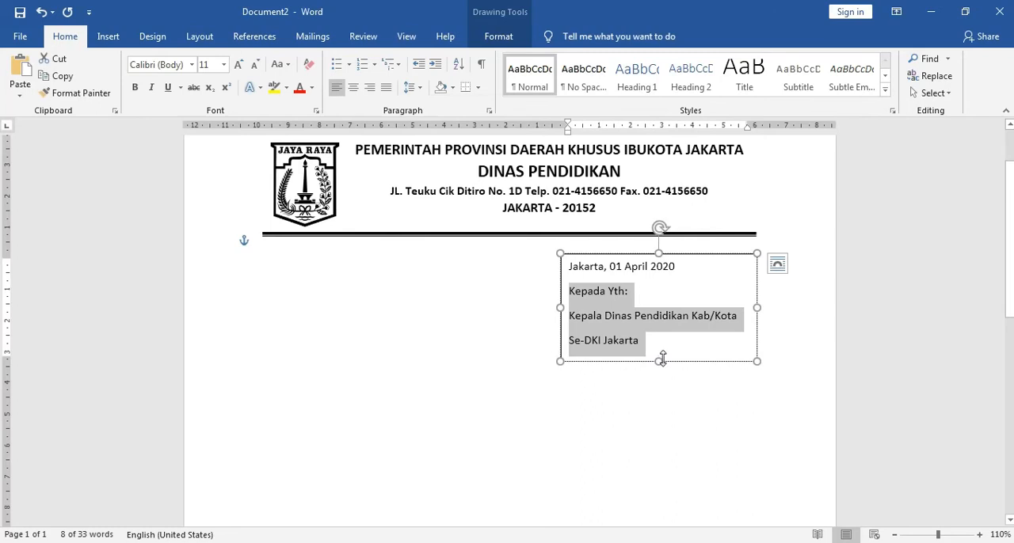
click(670, 350)
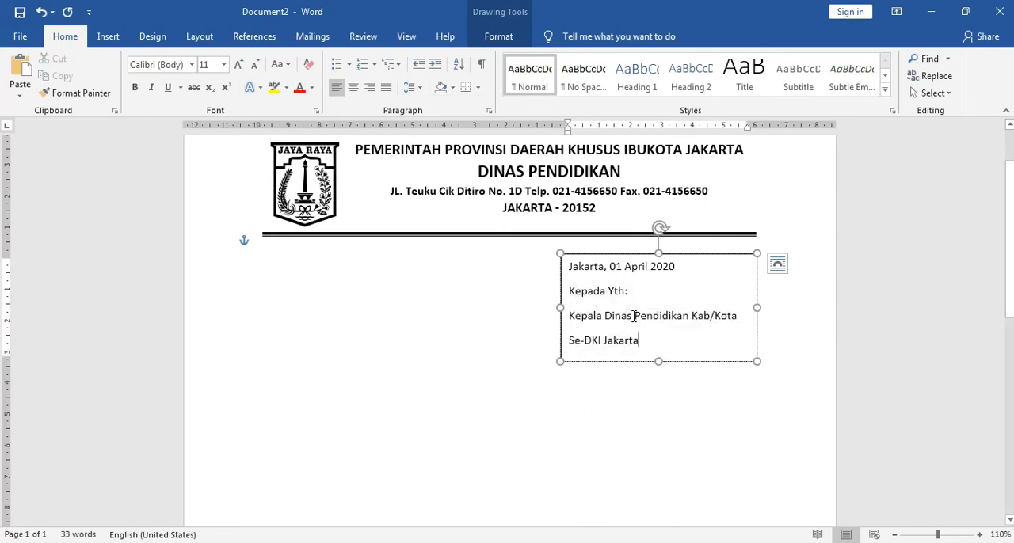
drag(640, 341, 569, 292)
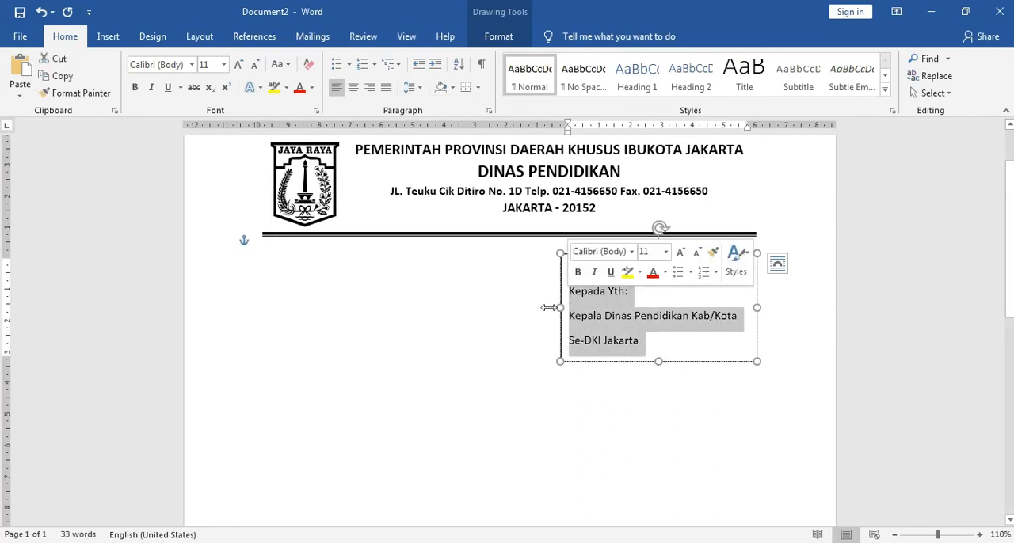
click(410, 87)
click(464, 251)
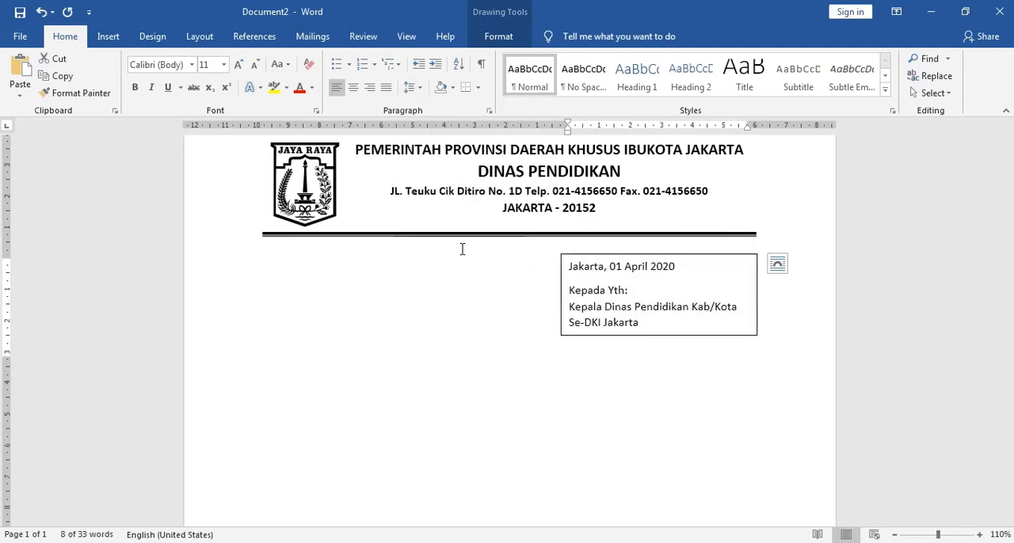
click(656, 332)
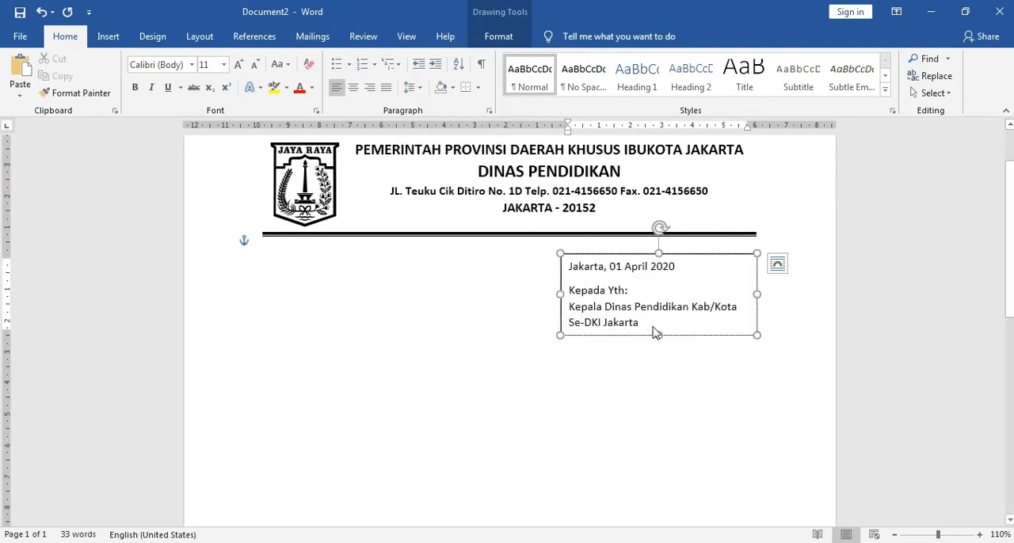
Step: Remove the outline of the date and addressee text box by setting its line to No line, and close the shape formatting
right_click(688, 254)
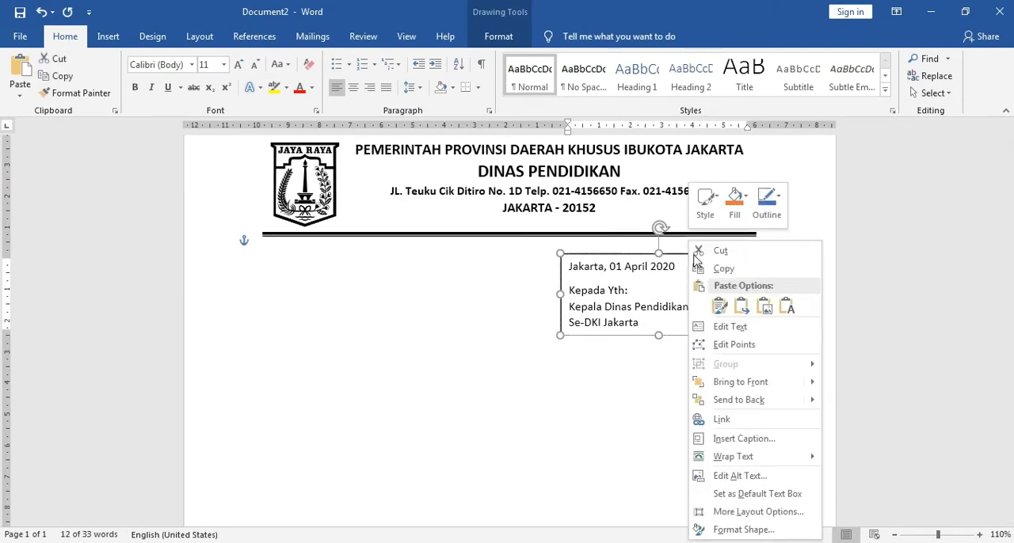
click(749, 529)
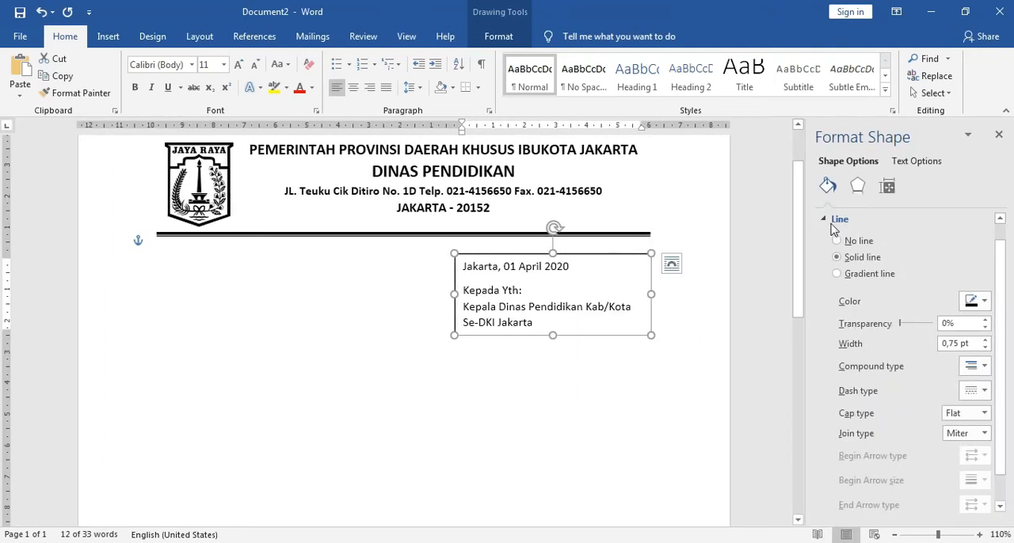
click(838, 242)
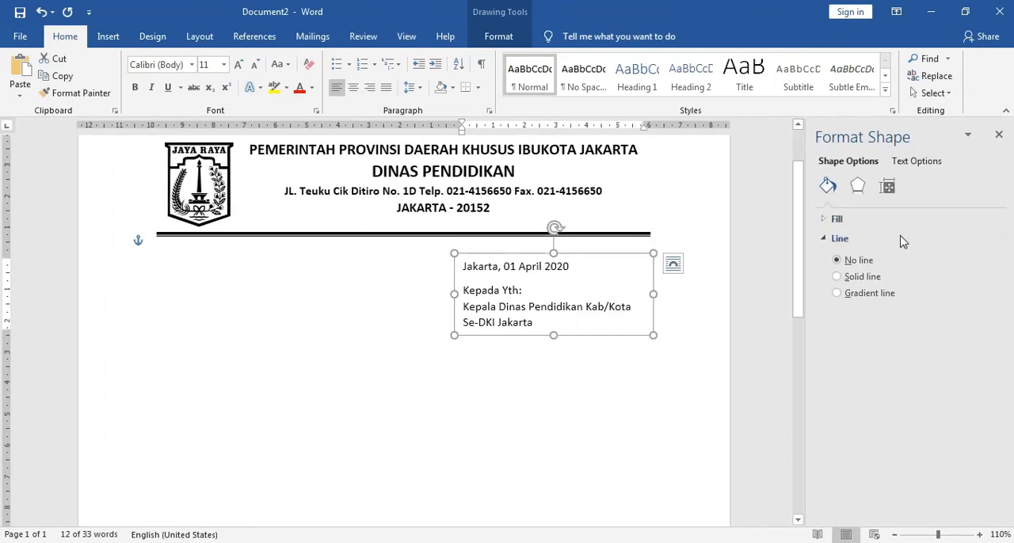
click(999, 134)
click(642, 446)
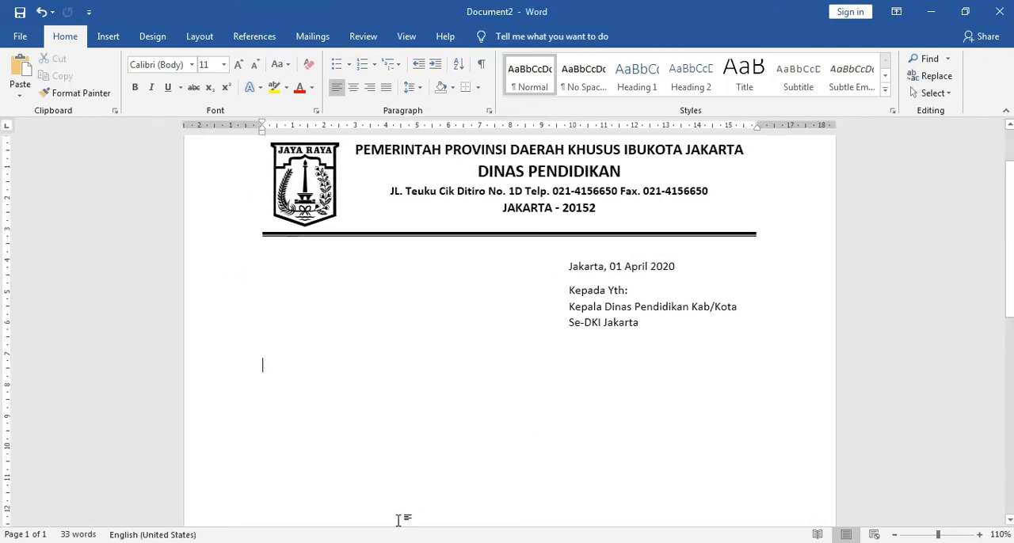
Step: Check the No., Lampiran and Hal text box in surat.docx, and place a Simple Text Box at Document2's left margin below the separator line
click(339, 505)
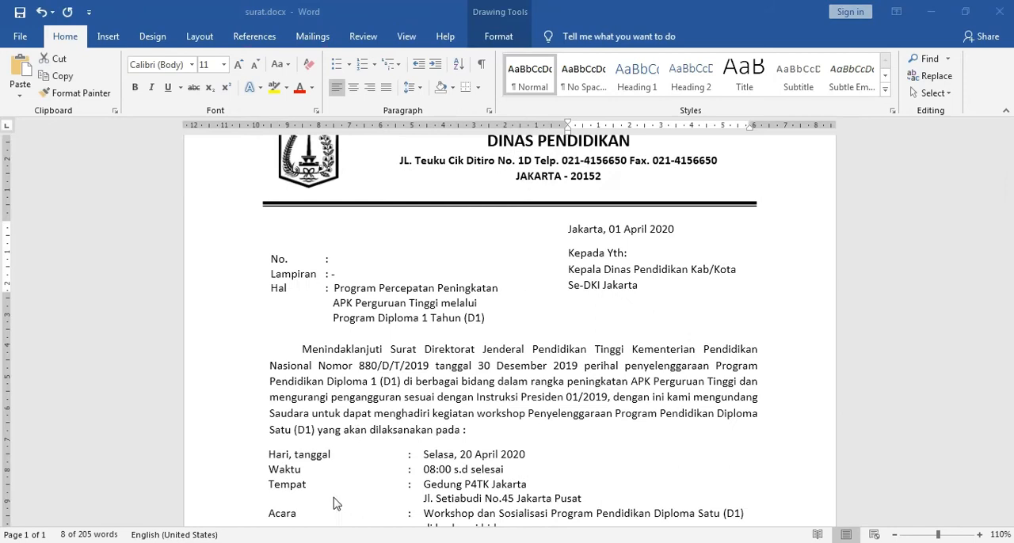
click(349, 293)
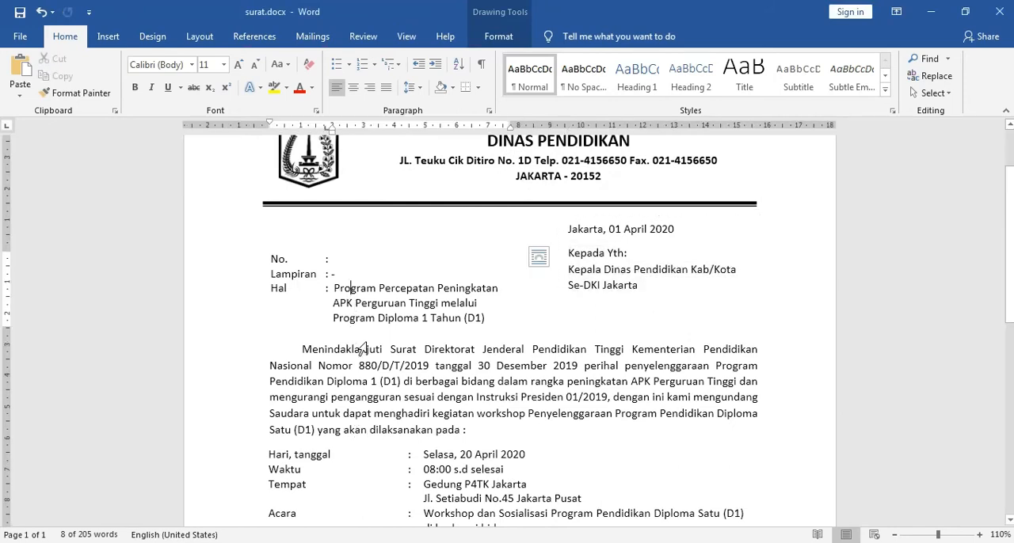
click(362, 290)
click(369, 332)
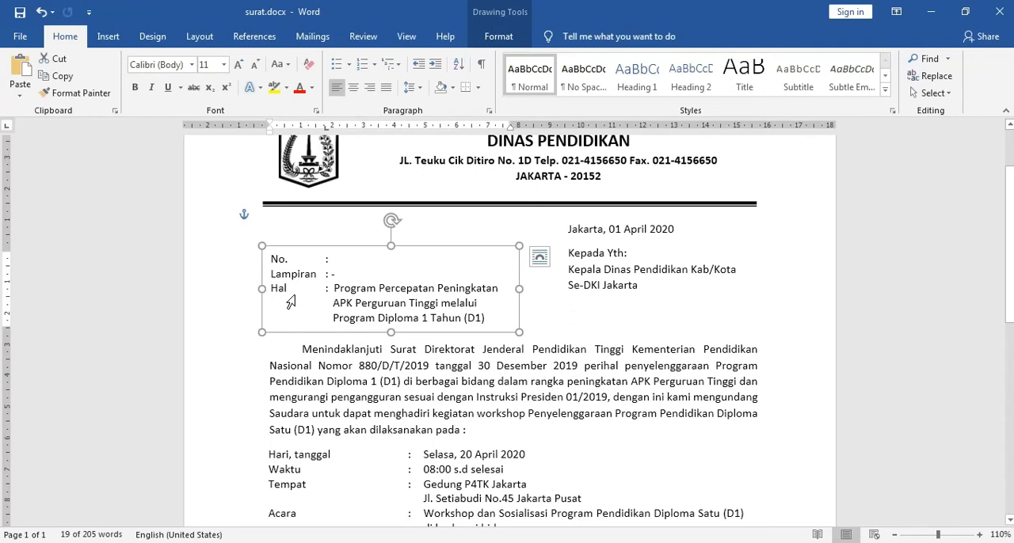
click(434, 493)
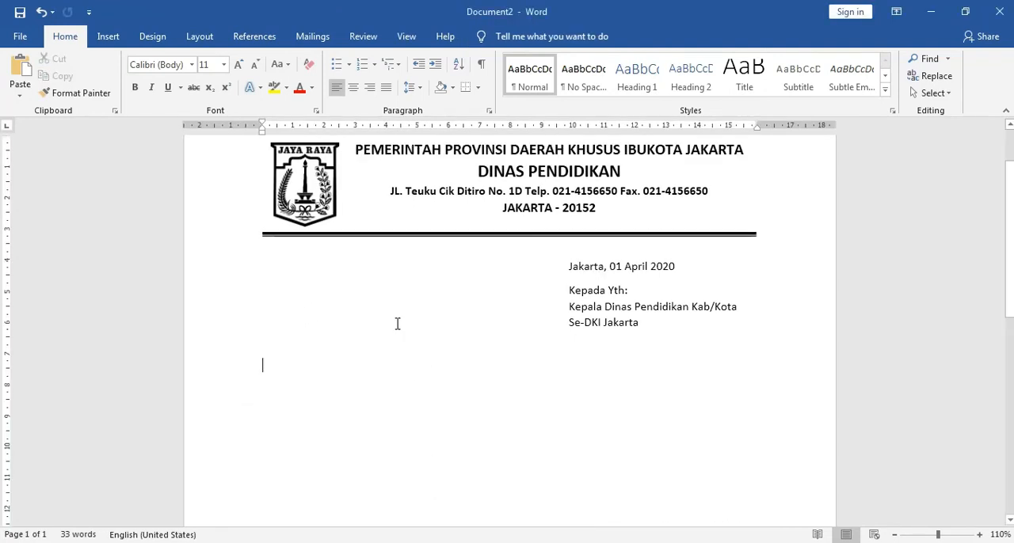
click(309, 333)
click(108, 36)
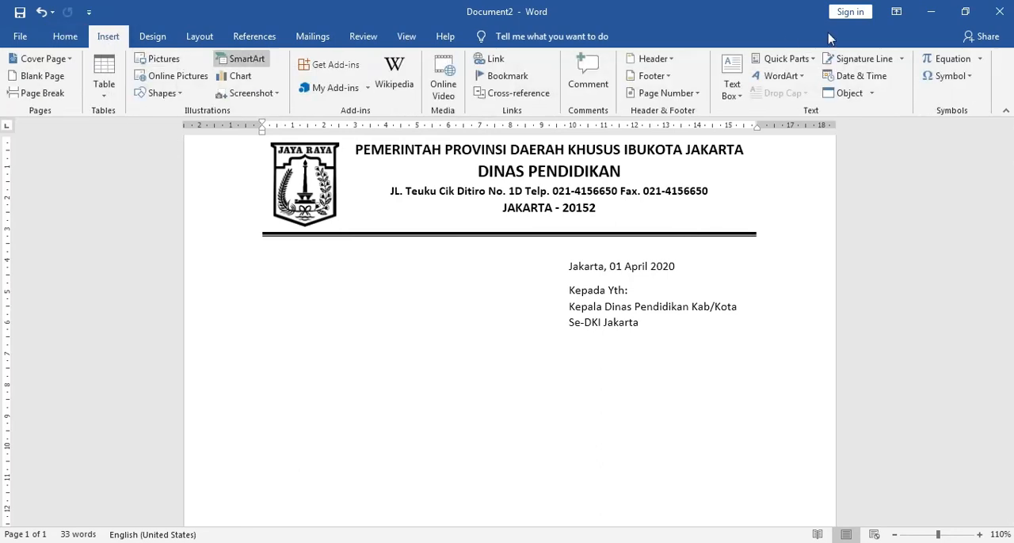
click(733, 85)
click(751, 191)
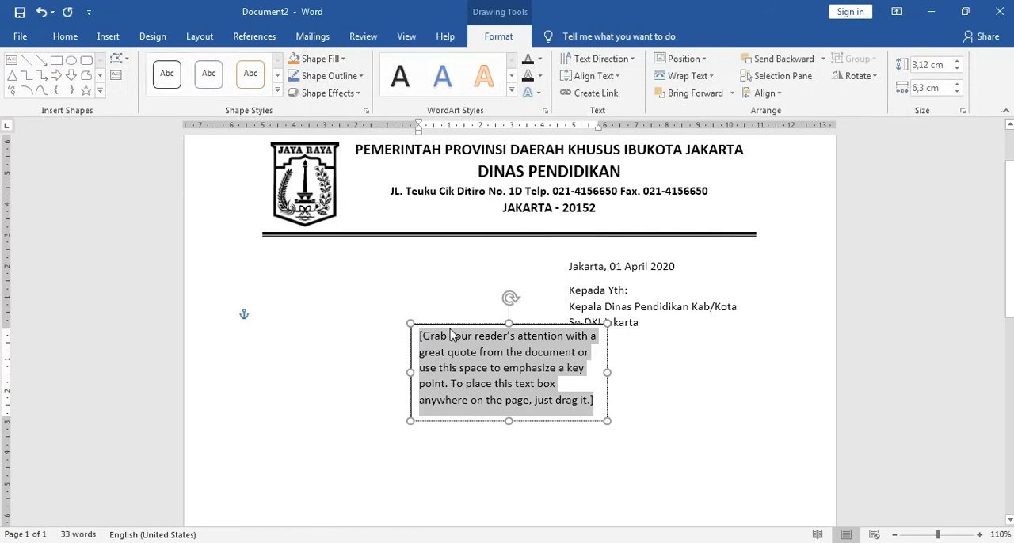
drag(457, 325, 309, 286)
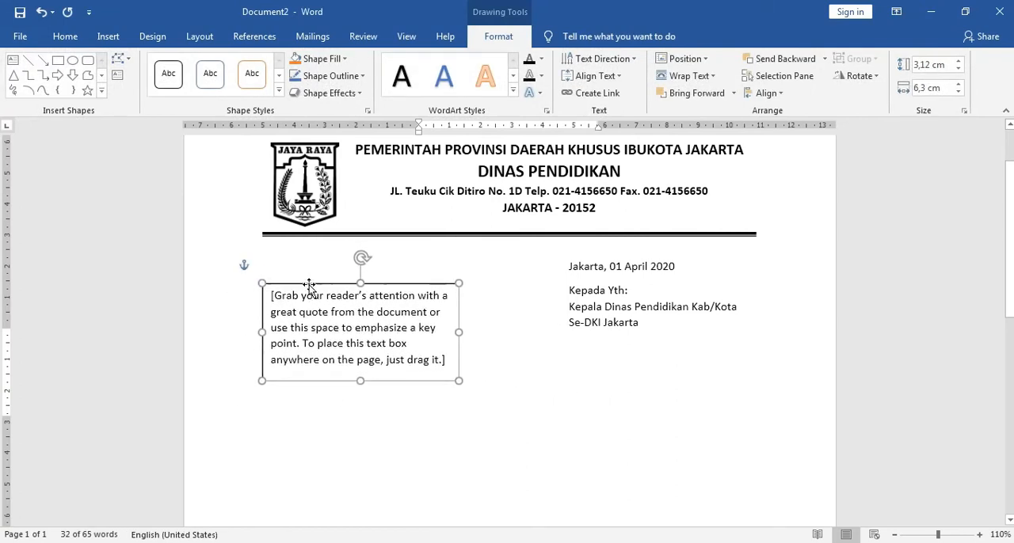
Step: Replace the new text box's placeholder text with "No", "Lamp" and "Hal" on three separate lines
click(437, 359)
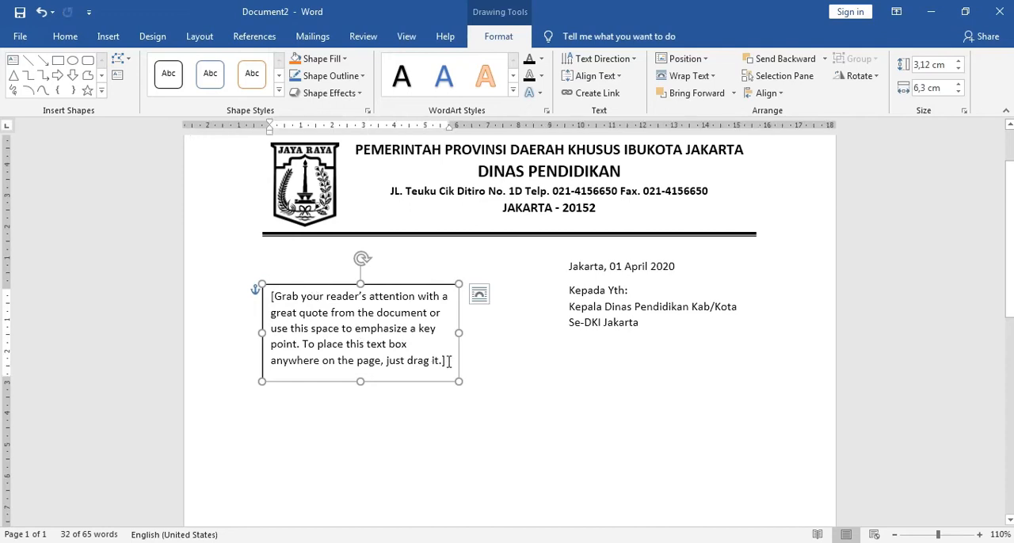
drag(448, 362, 290, 324)
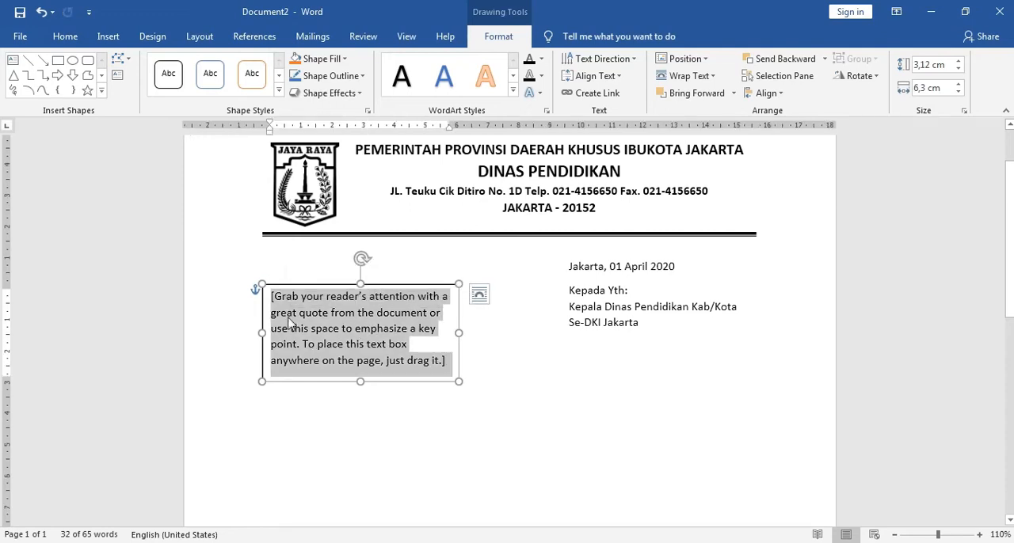
text(No)
key(Return)
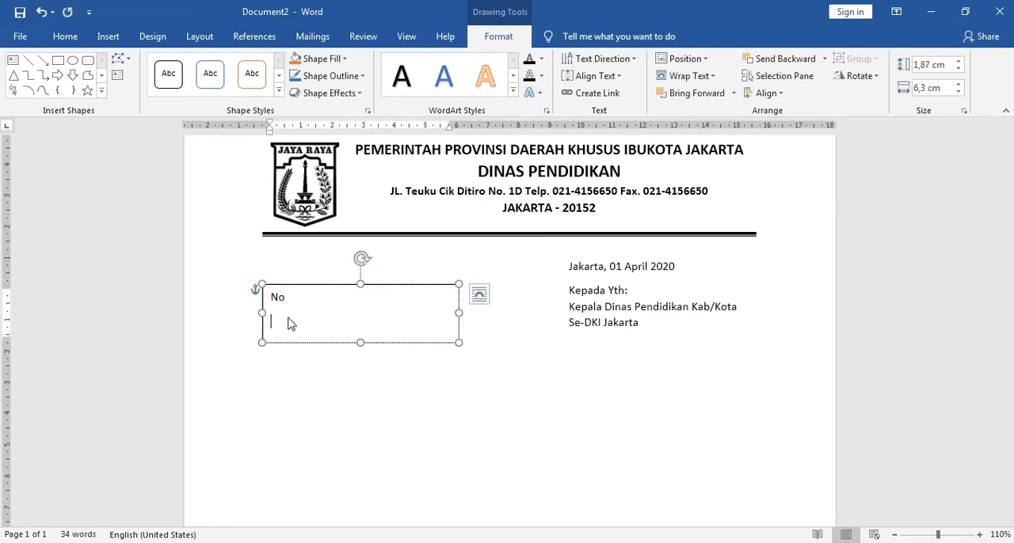
text(Lamp)
key(Return)
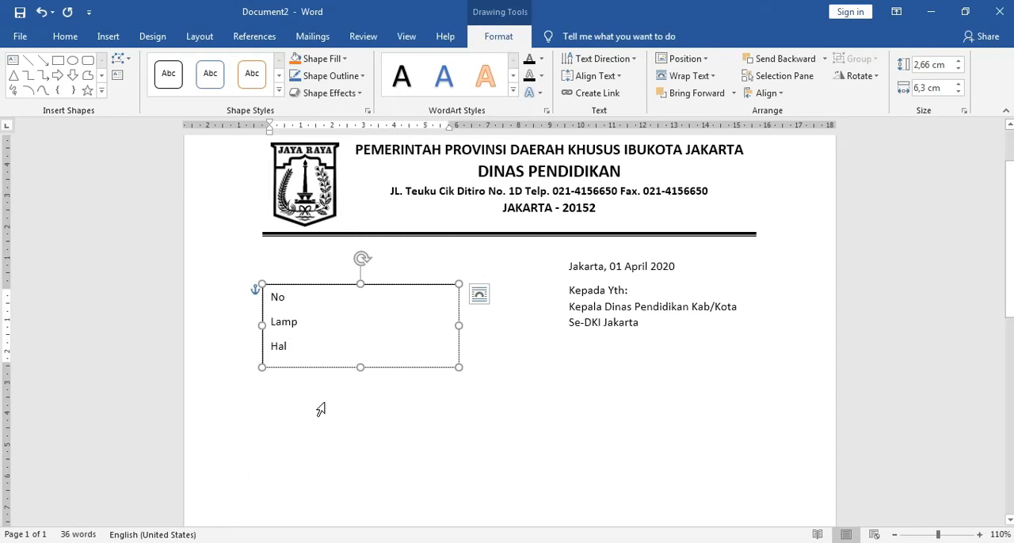
Step: Compare with the spacing in surat.docx, and remove the space after the No, Lamp and Hal paragraphs in Document2
click(301, 483)
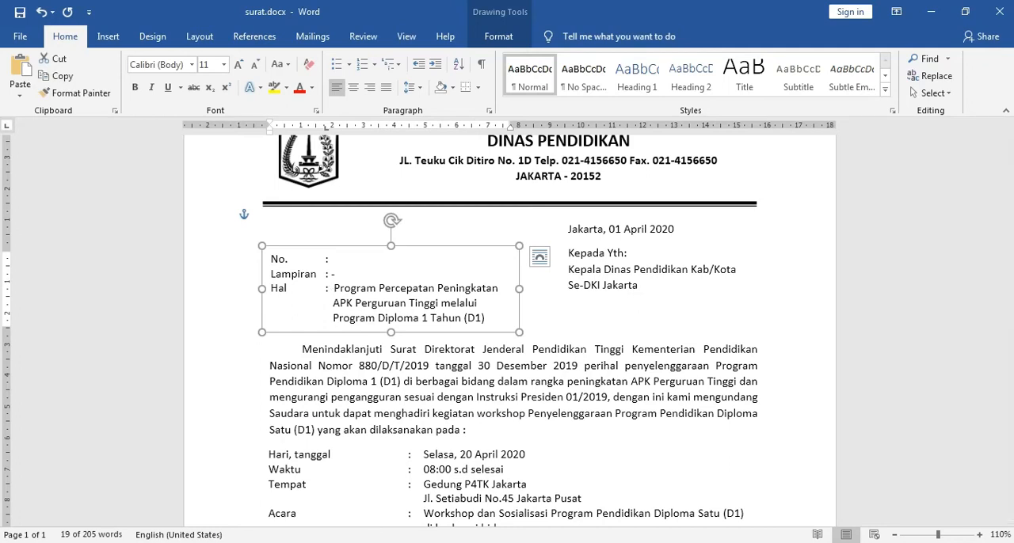
mouse_move(402, 520)
click(428, 499)
click(298, 297)
drag(278, 339, 256, 287)
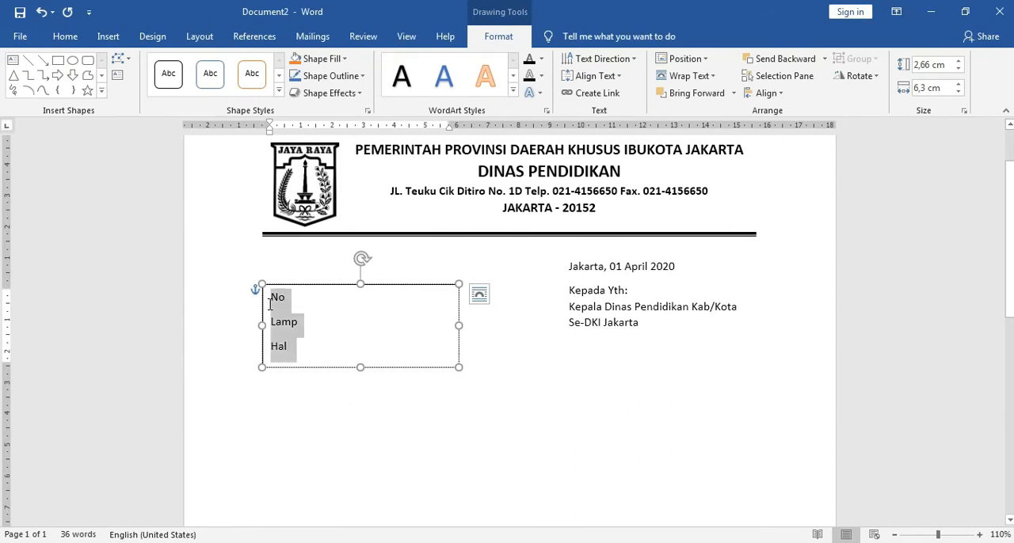
click(68, 36)
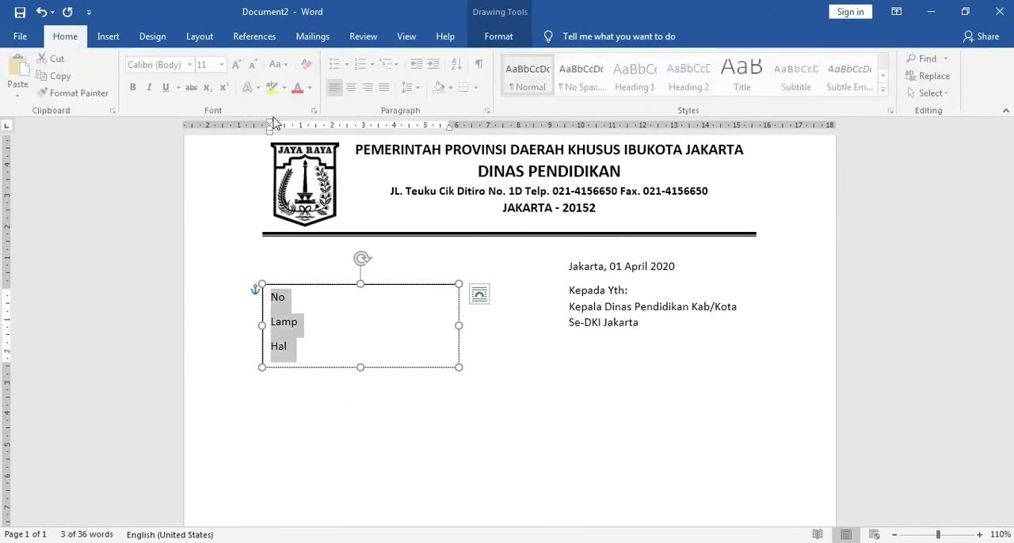
click(410, 88)
click(471, 251)
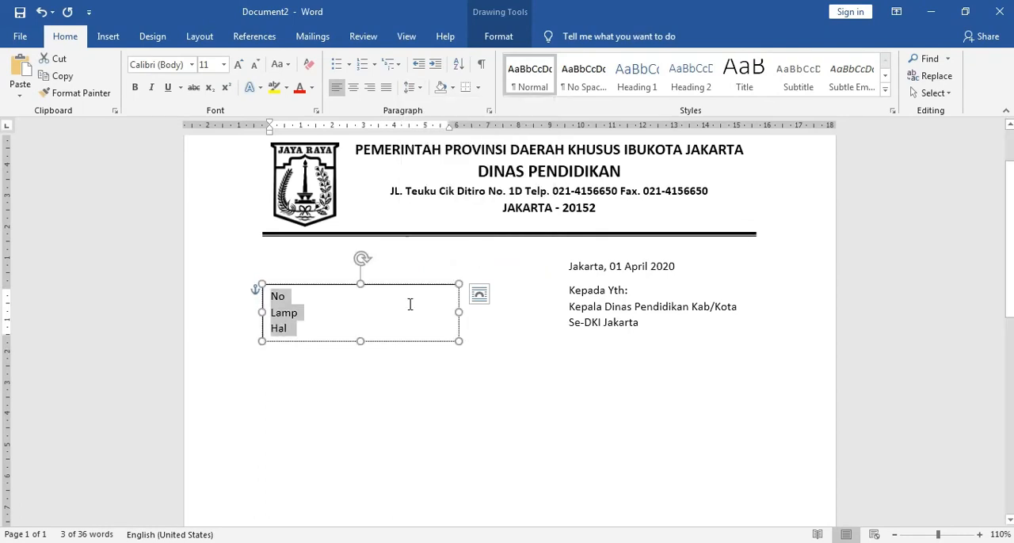
Step: Set a left tab stop at about 1.3 cm on the ruler for the text in the No, Lamp and Hal box
click(302, 313)
key(Up)
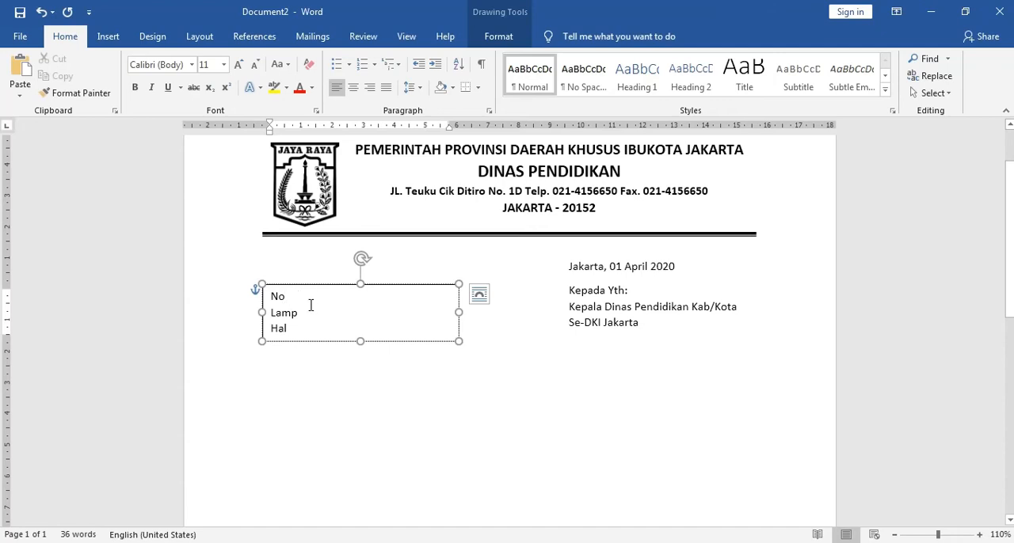
click(310, 126)
drag(308, 129, 311, 131)
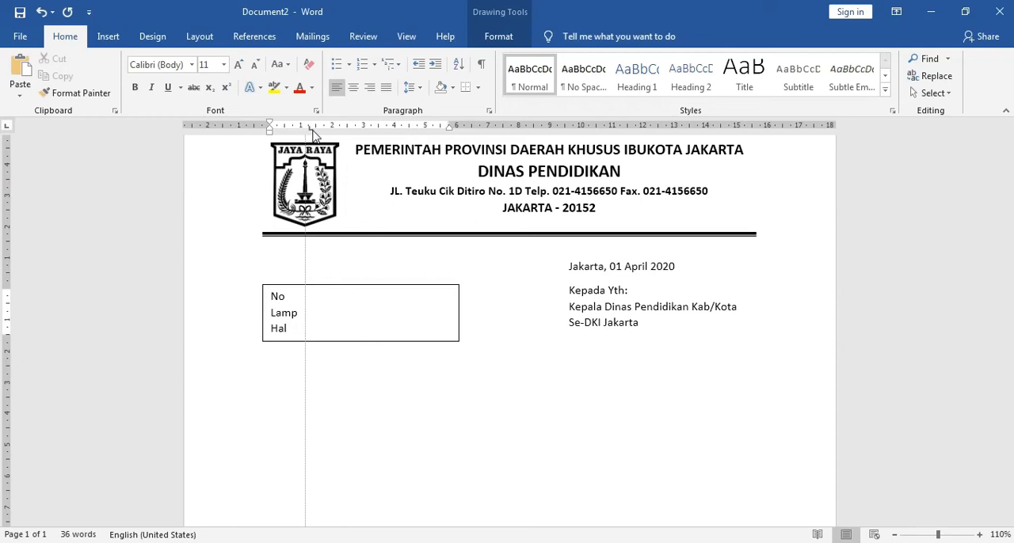
drag(313, 135, 313, 134)
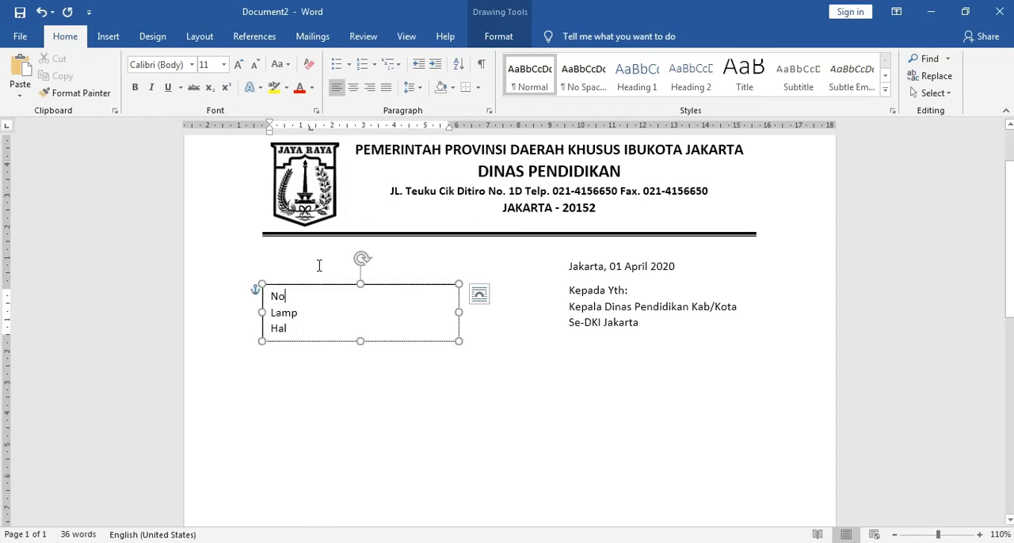
Step: Add a tab and a colon after "No" and "Lamp" in Document2's No, Lamp and Hal text box
click(300, 313)
click(294, 297)
key(Tab)
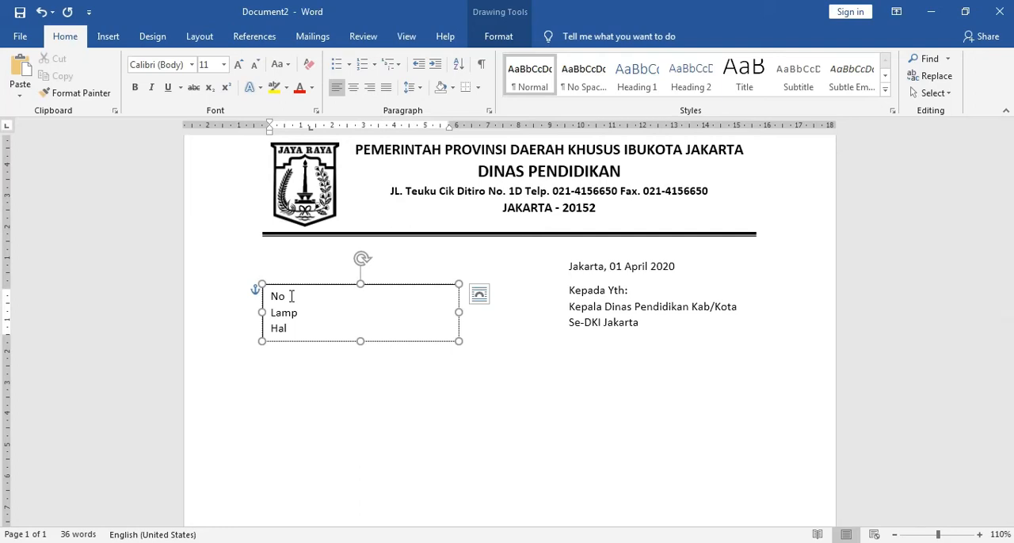
text(:)
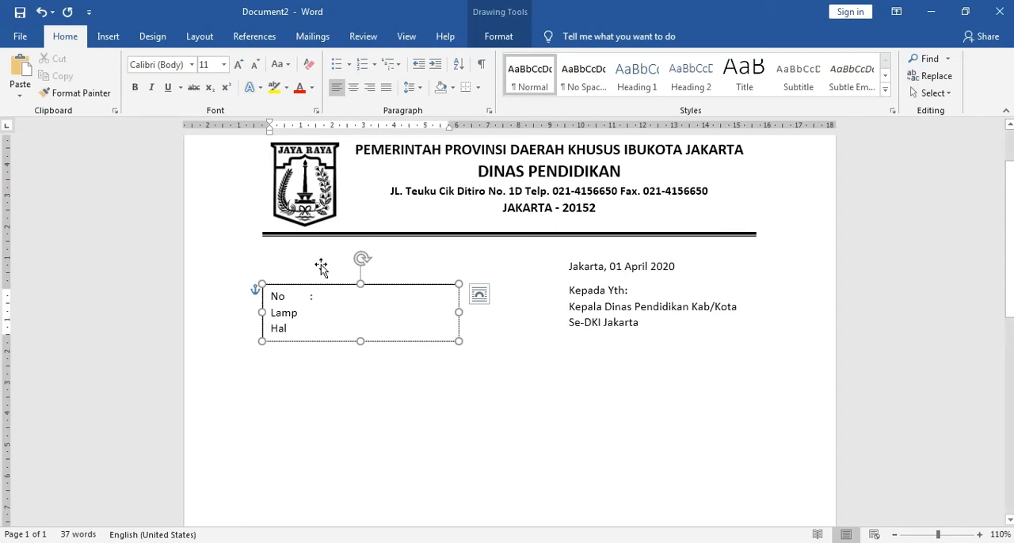
drag(308, 134, 308, 135)
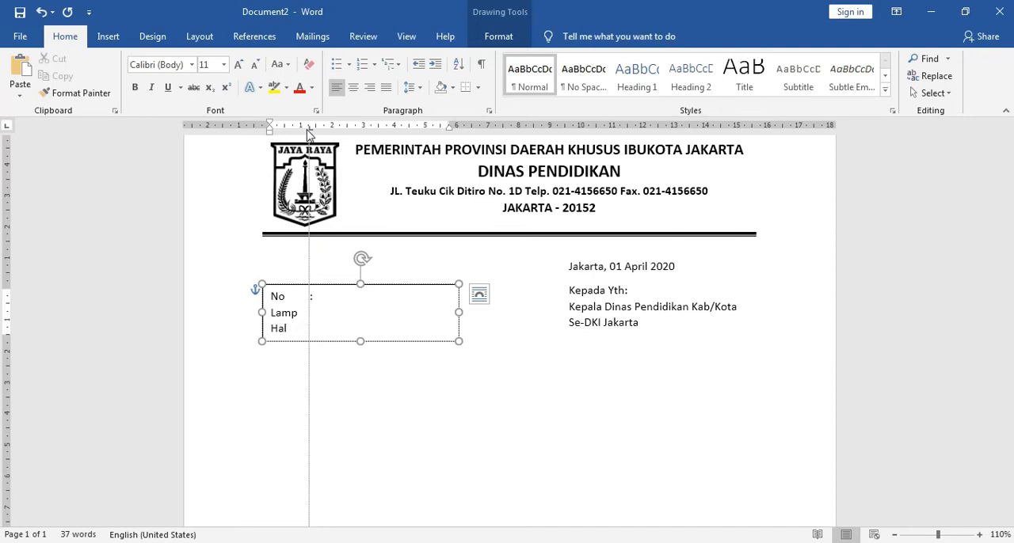
drag(308, 134, 308, 134)
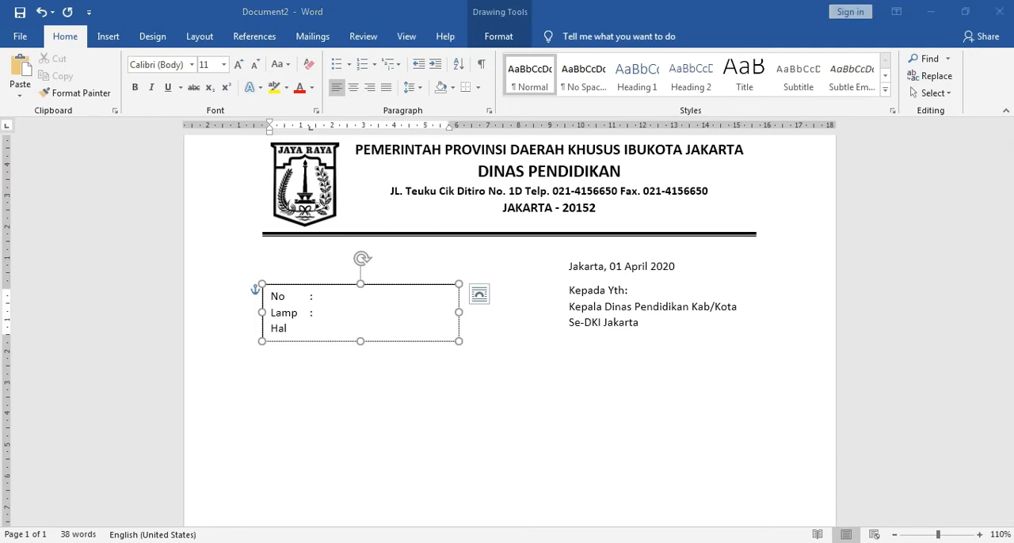
Step: Following surat.docx, enter "-" after the Lamp colon in Document2, and add a tab and a colon after "Hal"
click(321, 477)
click(323, 286)
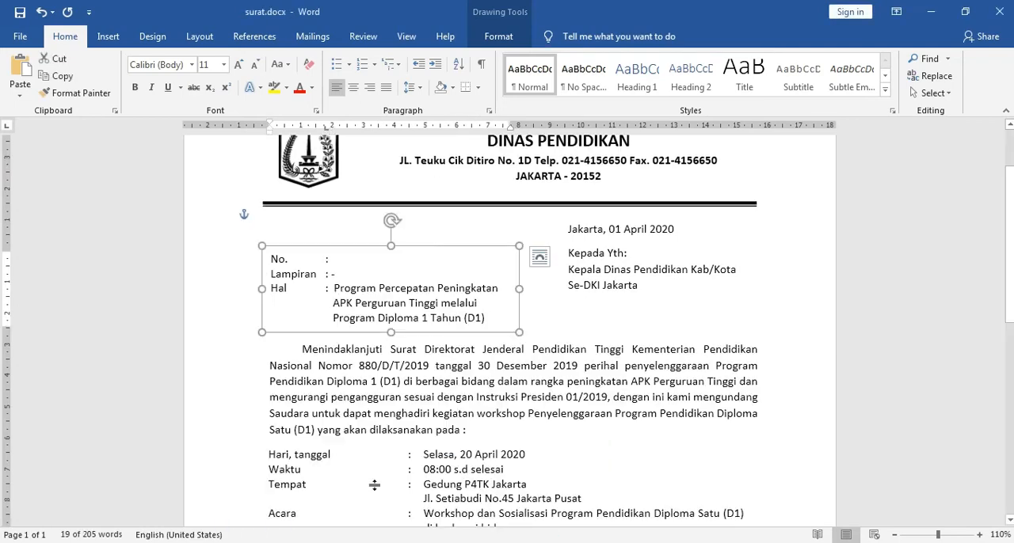
mouse_move(394, 537)
click(443, 469)
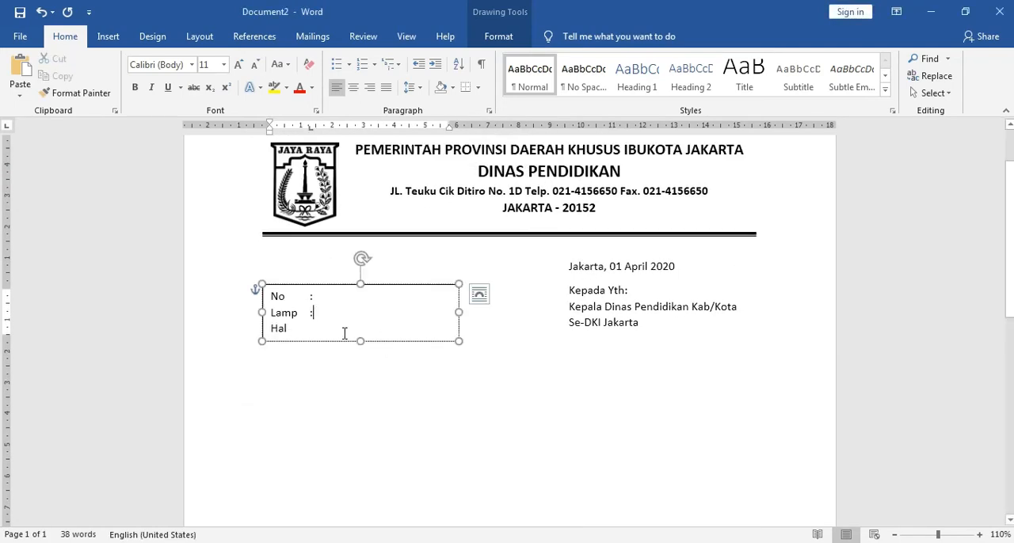
text(-)
click(307, 333)
drag(304, 129, 310, 130)
click(305, 329)
key(Tab)
text(:)
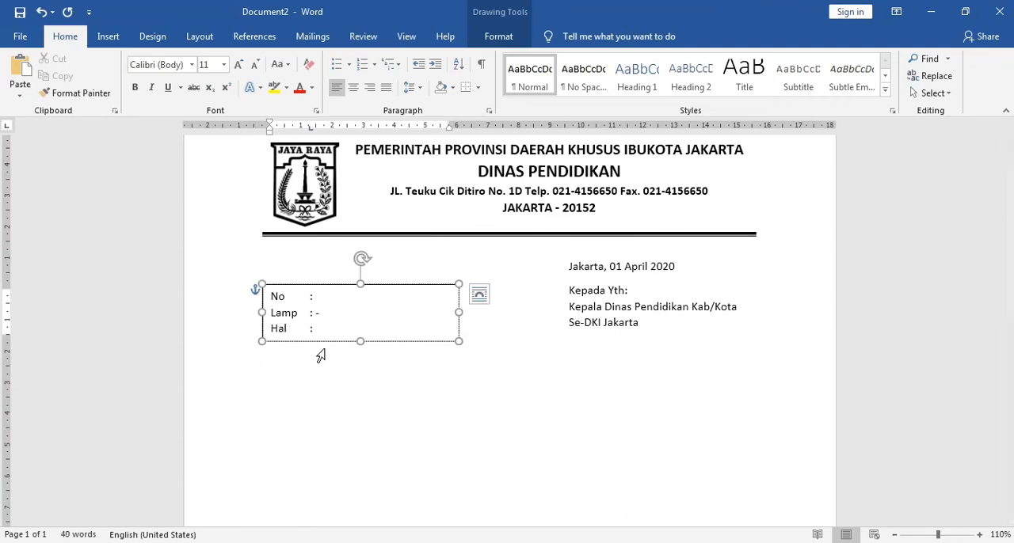
Step: Check the Hal text in surat.docx and begin Document2's Hal entry with "Program Percepatan P"
mouse_move(390, 542)
click(305, 475)
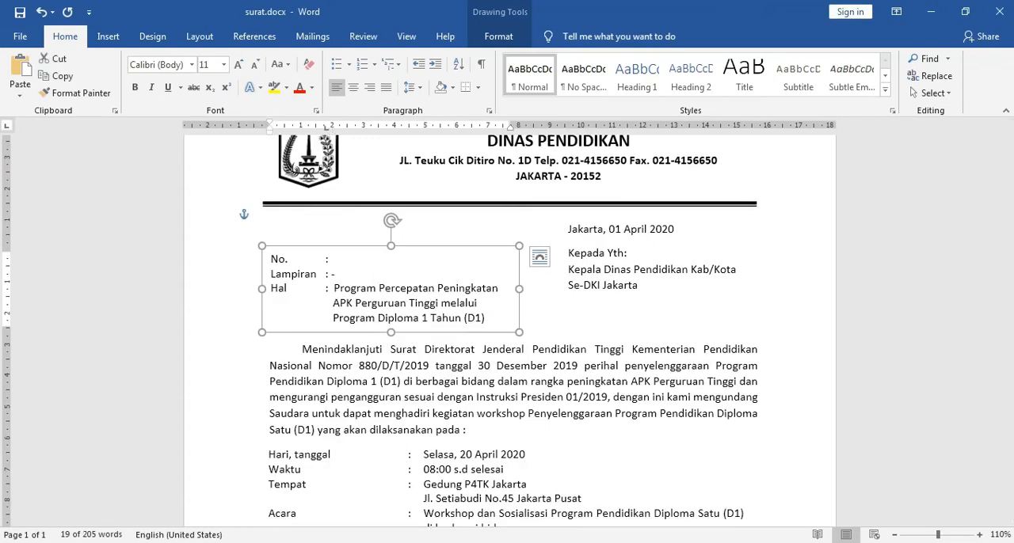
mouse_move(389, 542)
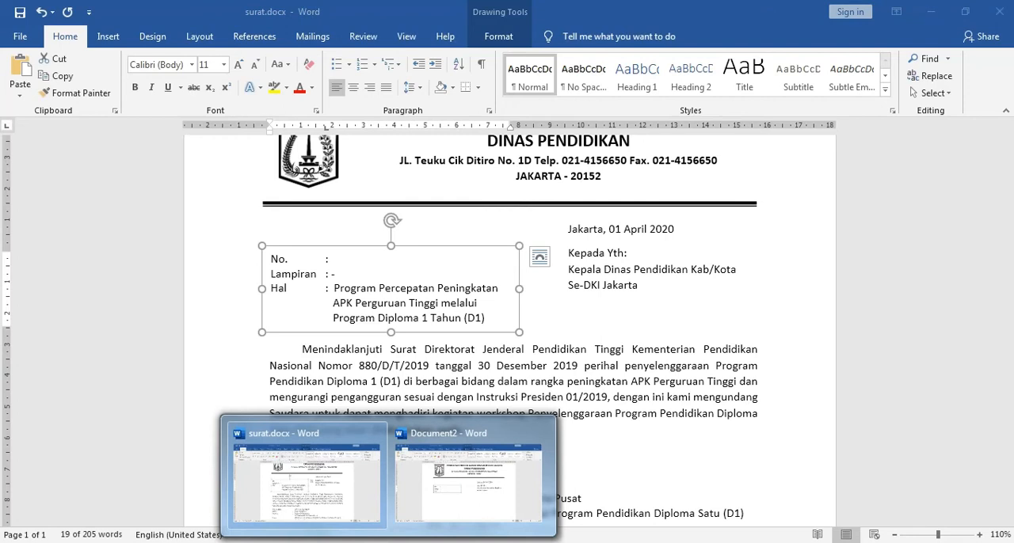
click(447, 510)
click(371, 341)
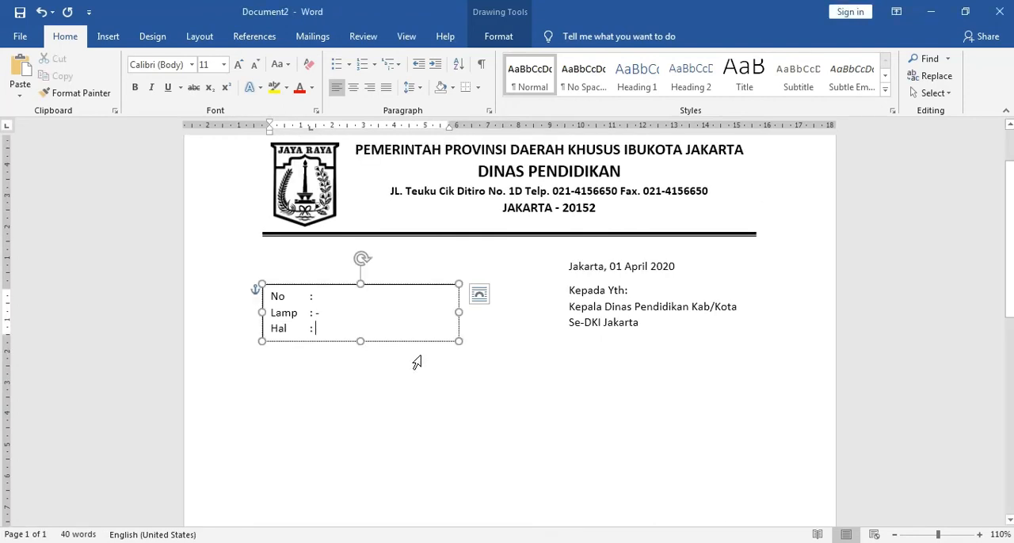
text(Program )
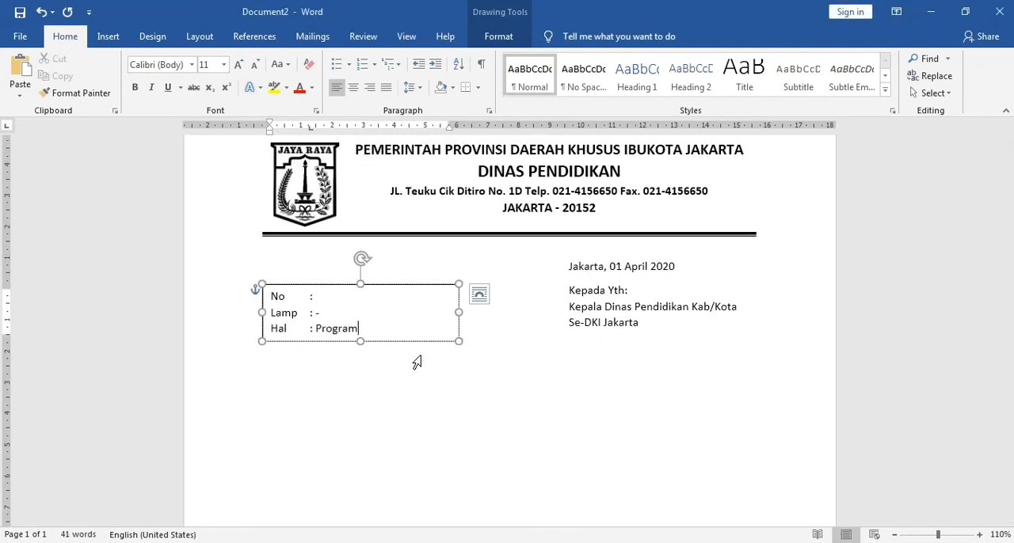
text(percepa)
key(BackSpace)
key(BackSpace)
key(BackSpace)
key(BackSpace)
key(BackSpace)
key(BackSpace)
text(Percepatan P)
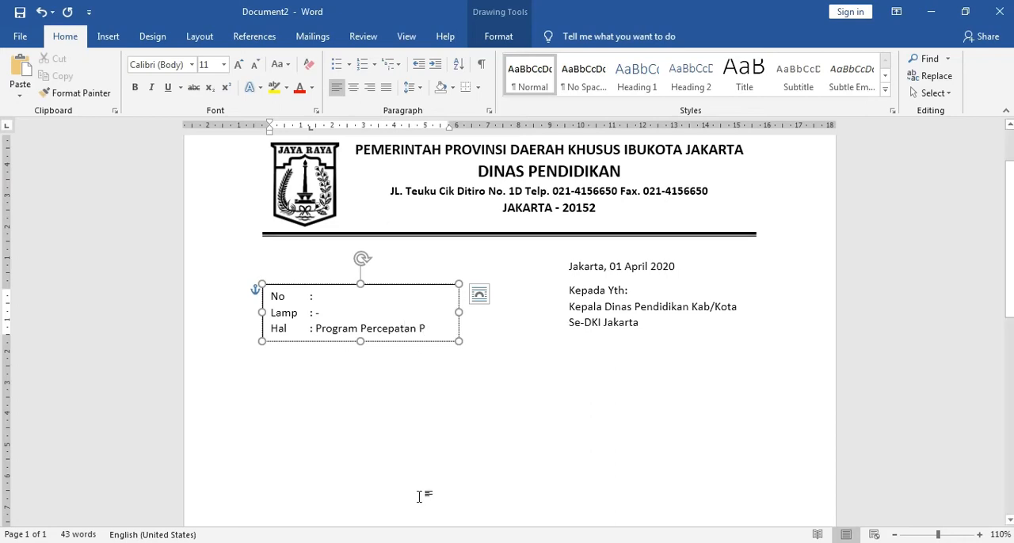
Step: Continue the Hal entry to read "Program Percepatan Peningkatan APK" and widen the text box to fit it on one line
click(340, 511)
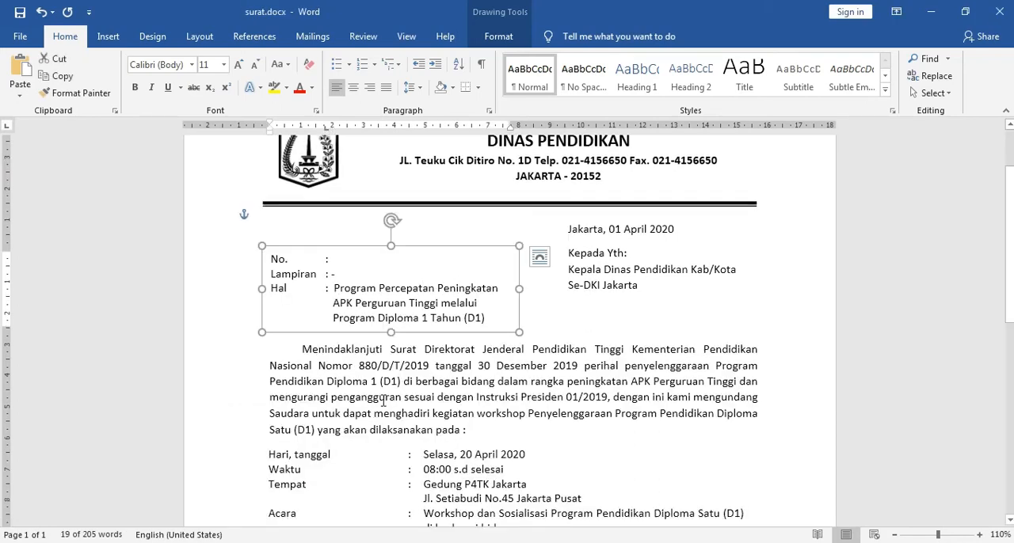
mouse_move(404, 539)
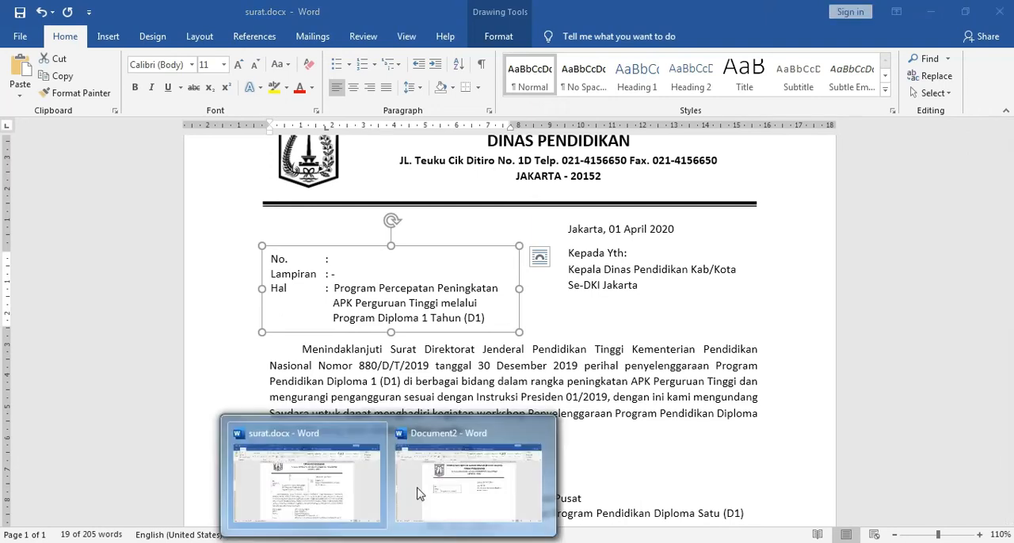
click(425, 489)
text(enin)
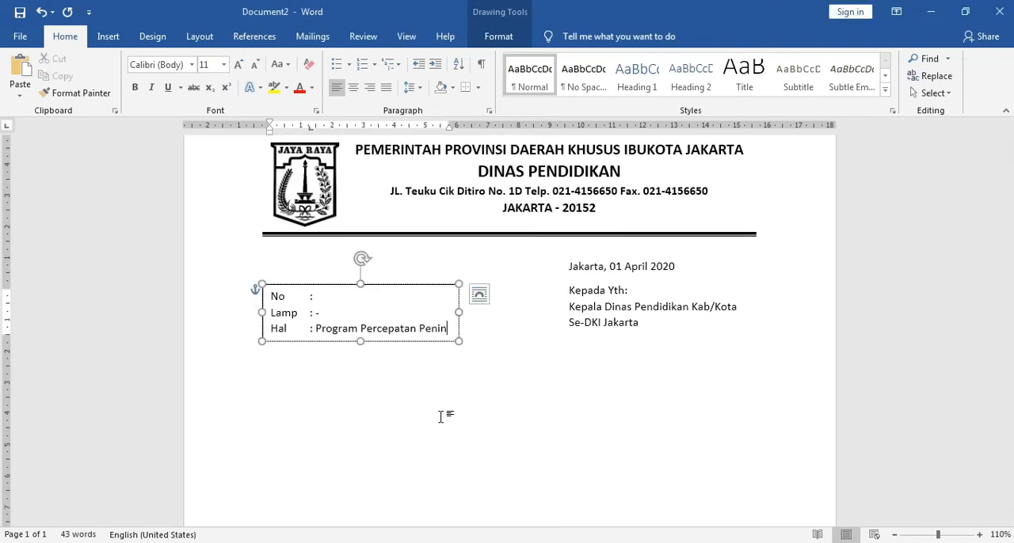
text(gkatan APK)
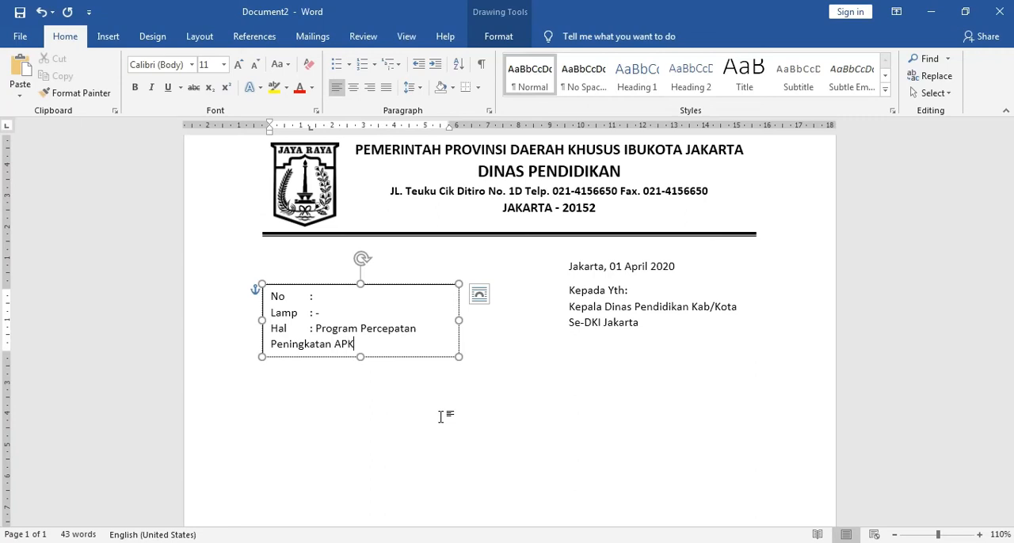
drag(459, 322, 518, 325)
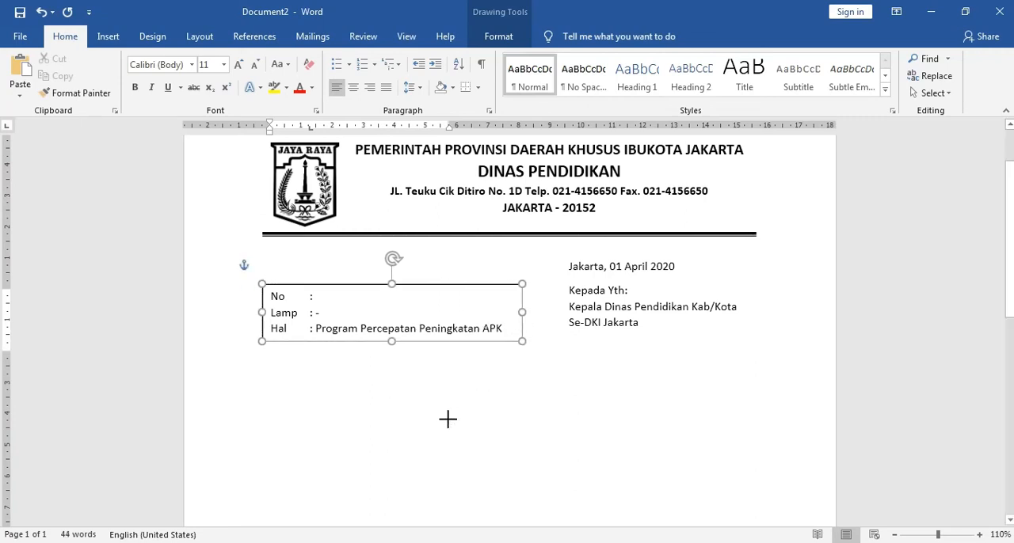
Step: Copy "Perguruan Tinggi melalui Program Diploma 1 Tahun (D1)" from surat.docx and paste it at the end of Document2's Hal entry
click(383, 542)
click(307, 479)
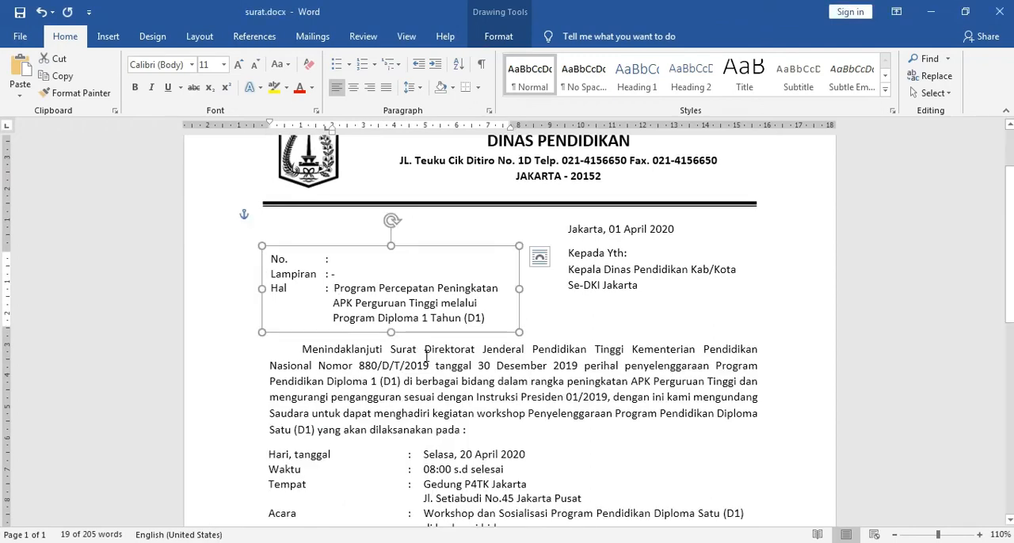
drag(356, 304, 487, 318)
key(ctrl+c)
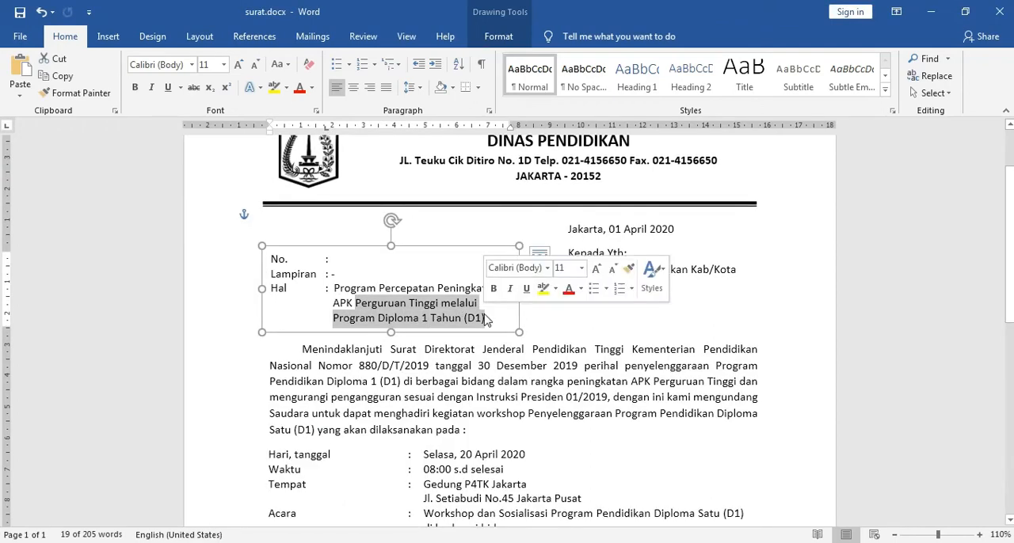
click(388, 542)
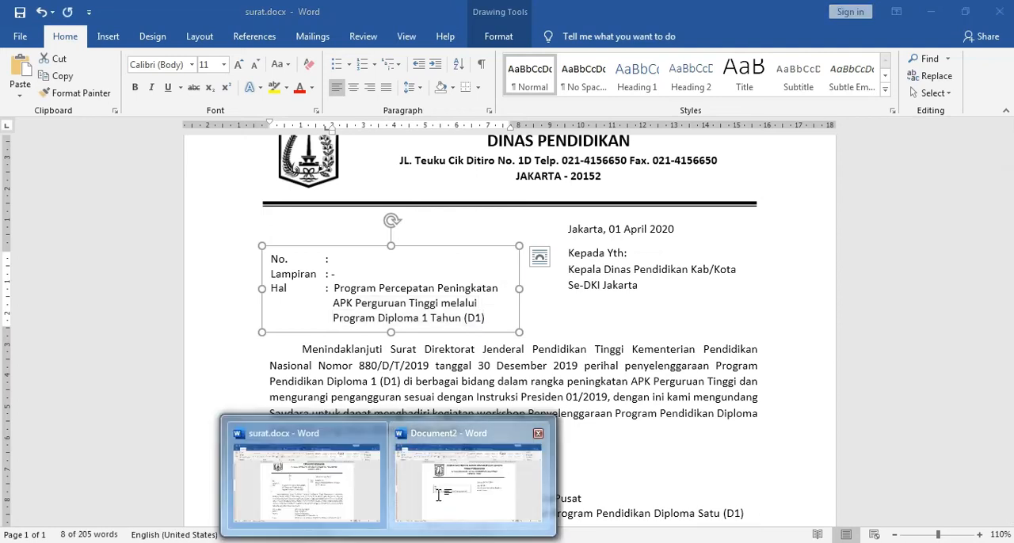
click(438, 495)
click(511, 328)
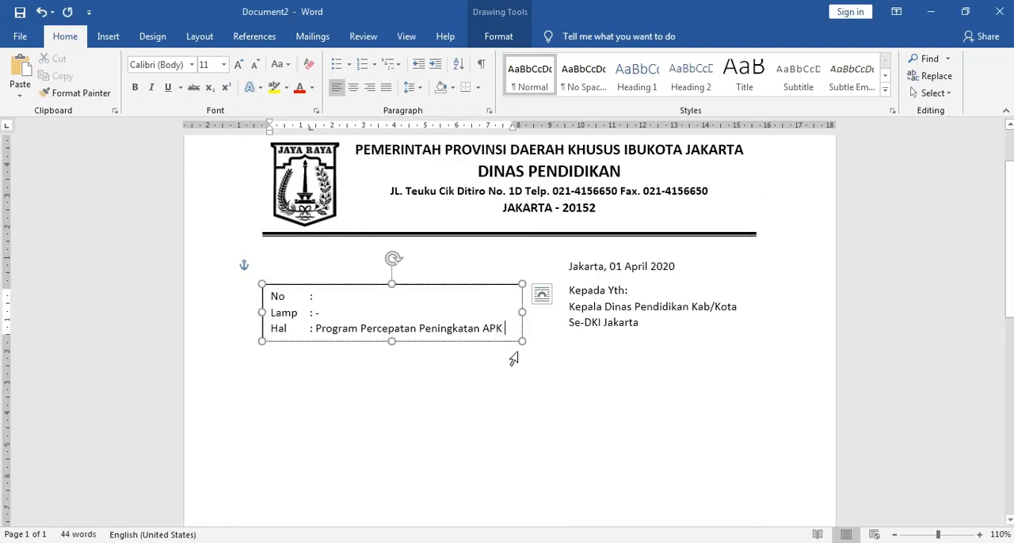
key(ctrl+v)
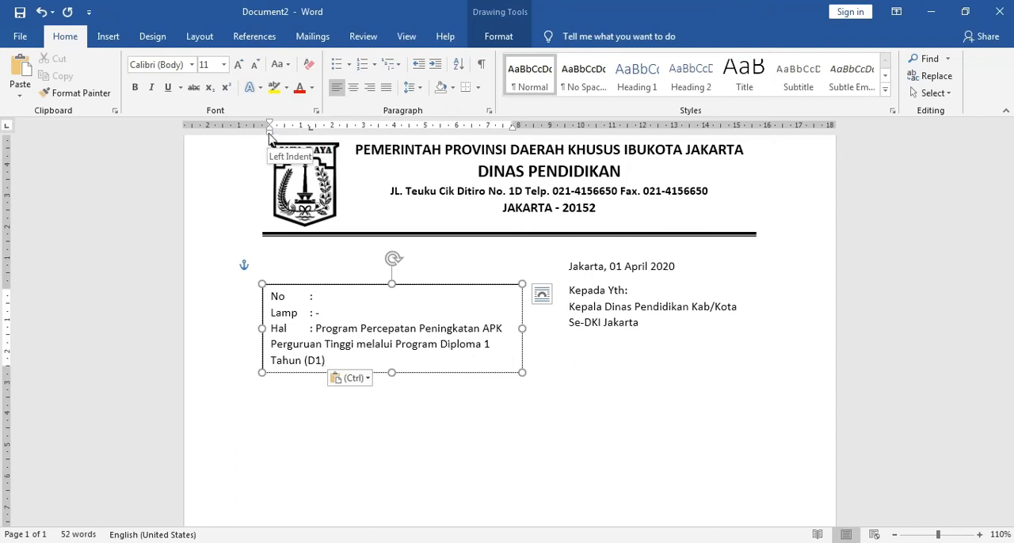
Step: Give the Hal paragraph a hanging indent of about 1.5 cm to align its wrapped lines with "Program", and compare with surat.docx
drag(270, 132, 315, 140)
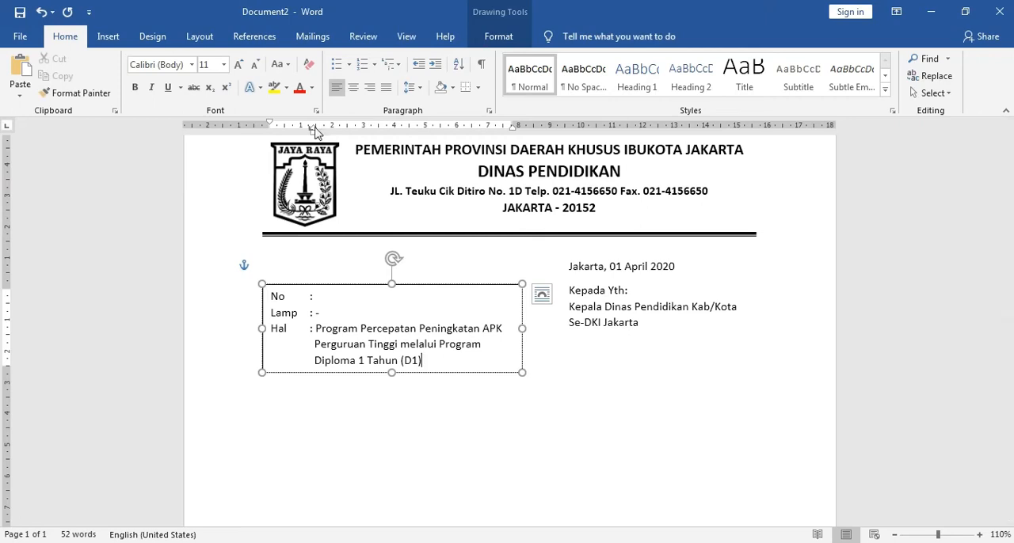
drag(315, 131, 316, 132)
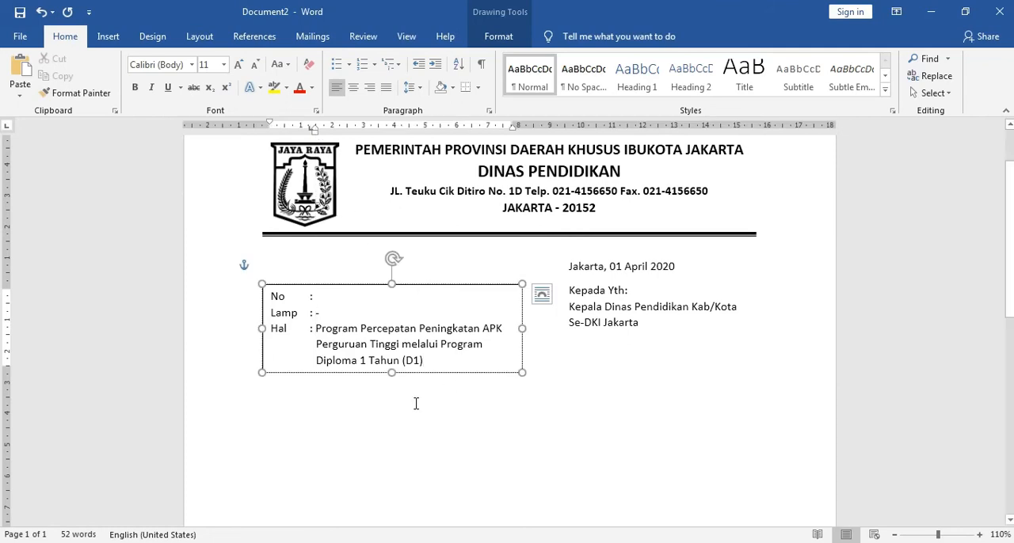
click(305, 509)
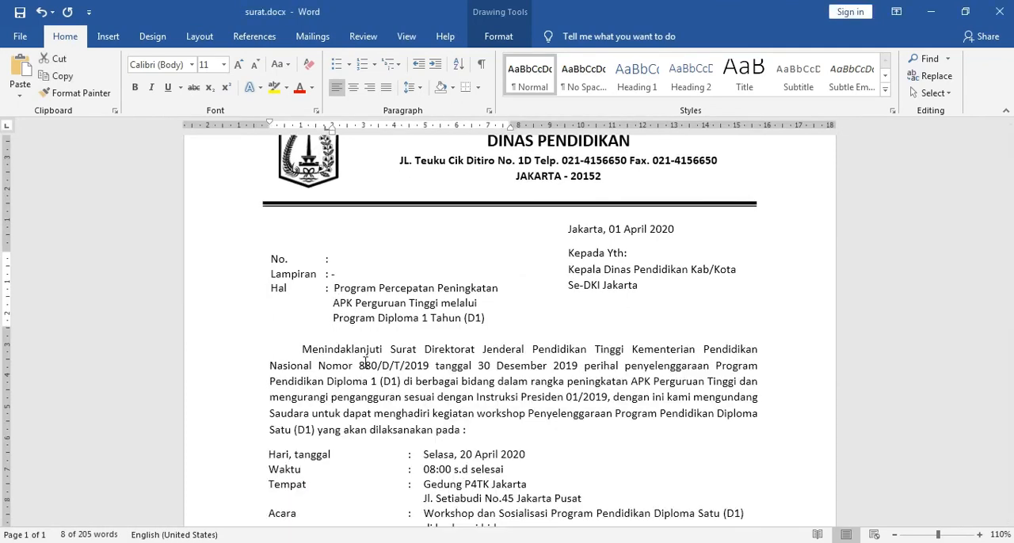
click(434, 542)
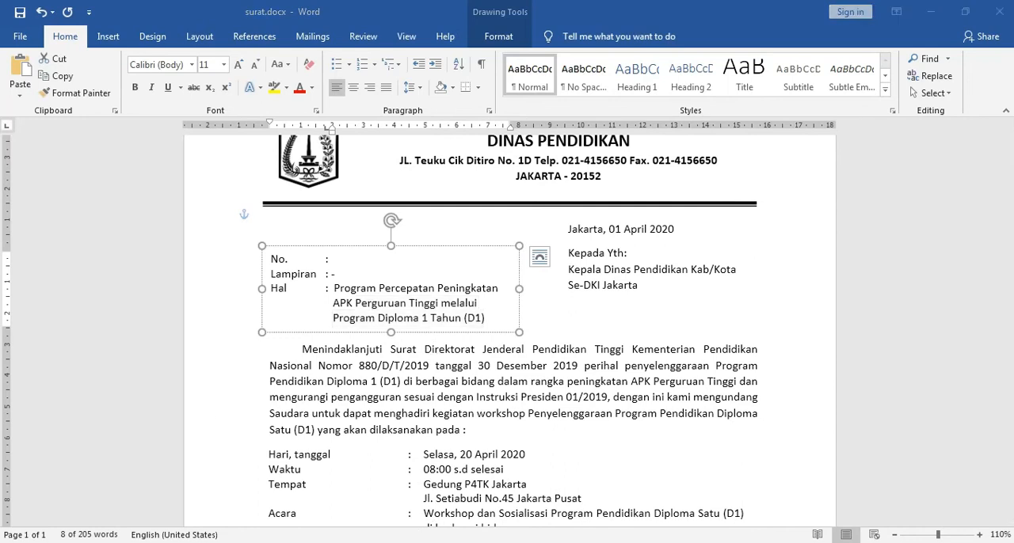
mouse_move(385, 542)
click(446, 480)
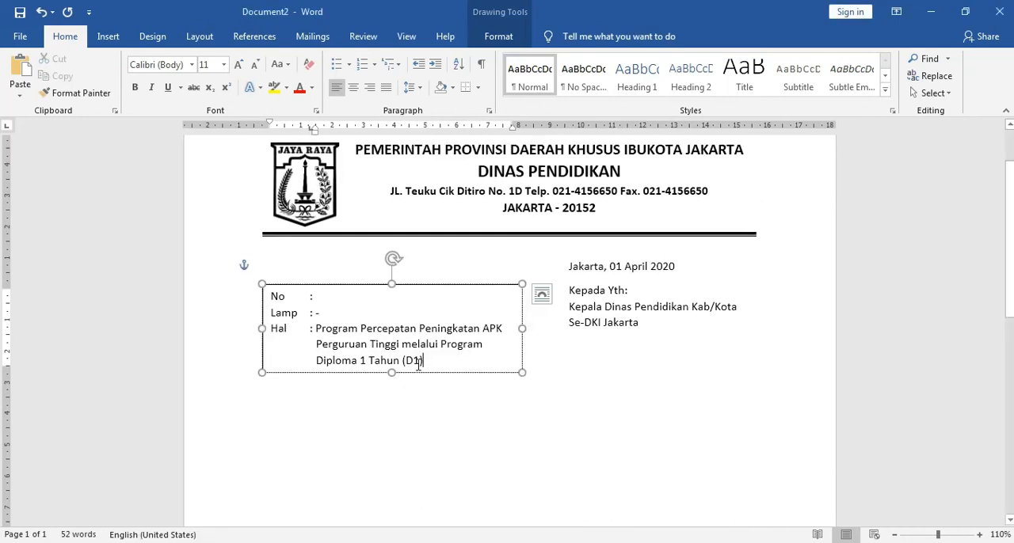
Step: Set the No, Lamp and Hal text box's outline to No line, and place the cursor in the empty body below it
click(418, 287)
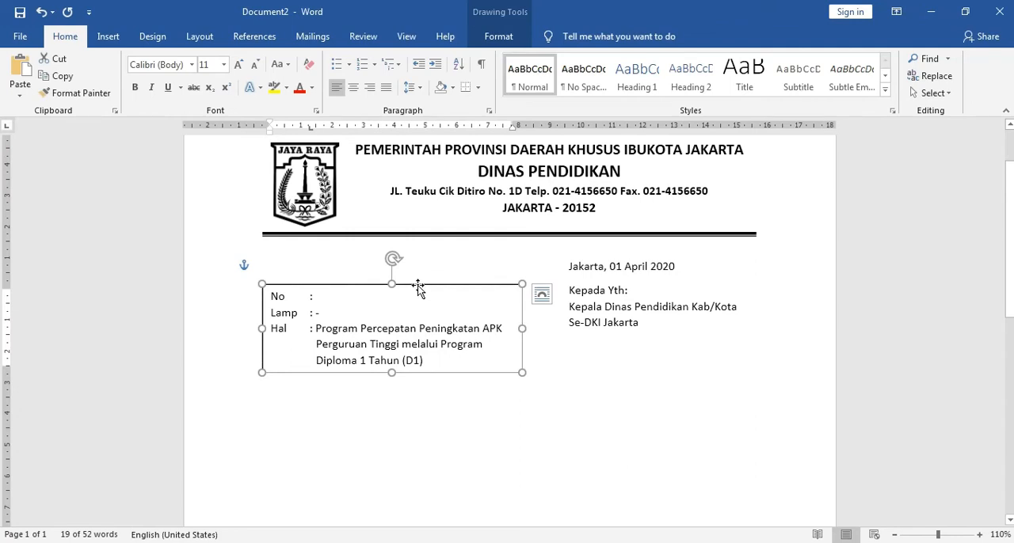
right_click(418, 287)
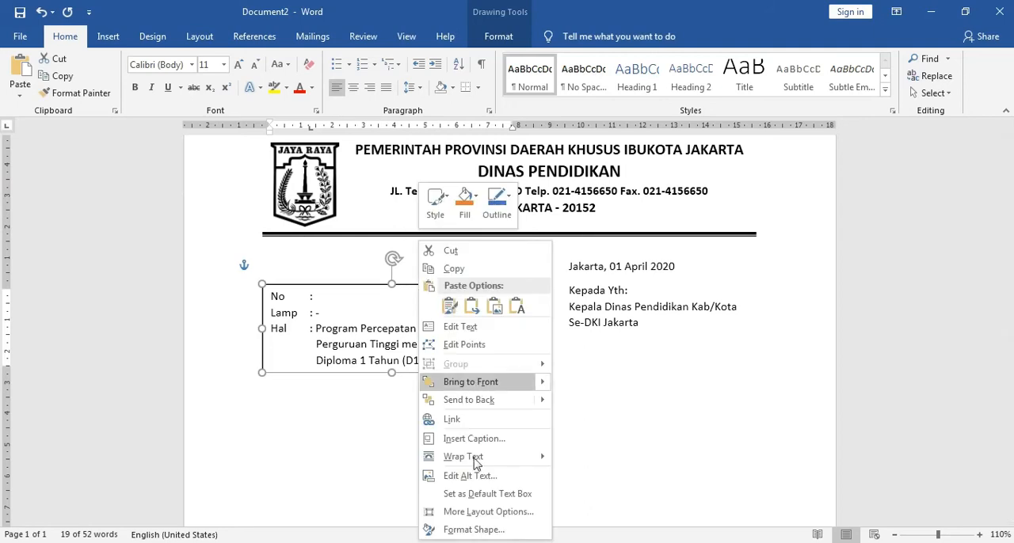
click(478, 534)
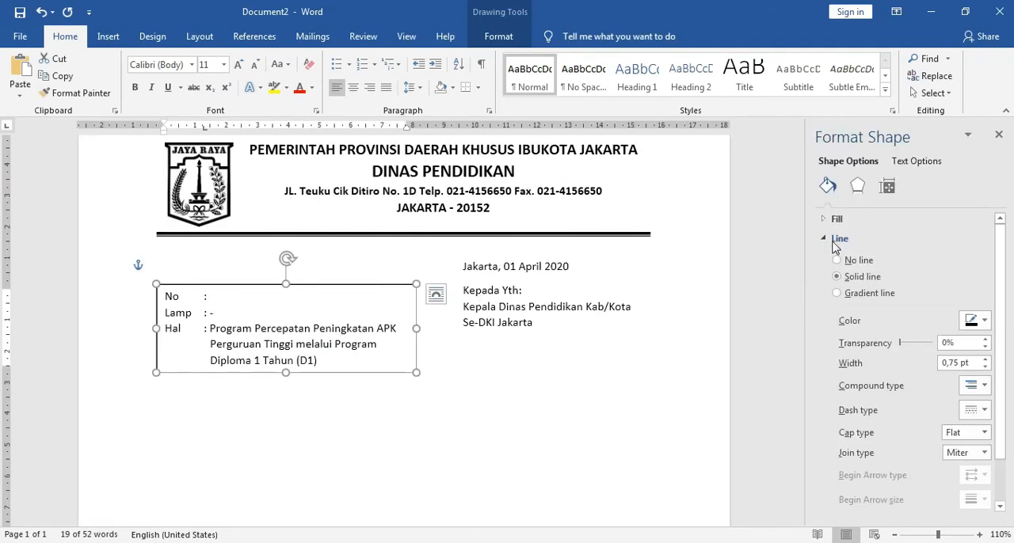
click(998, 135)
click(473, 423)
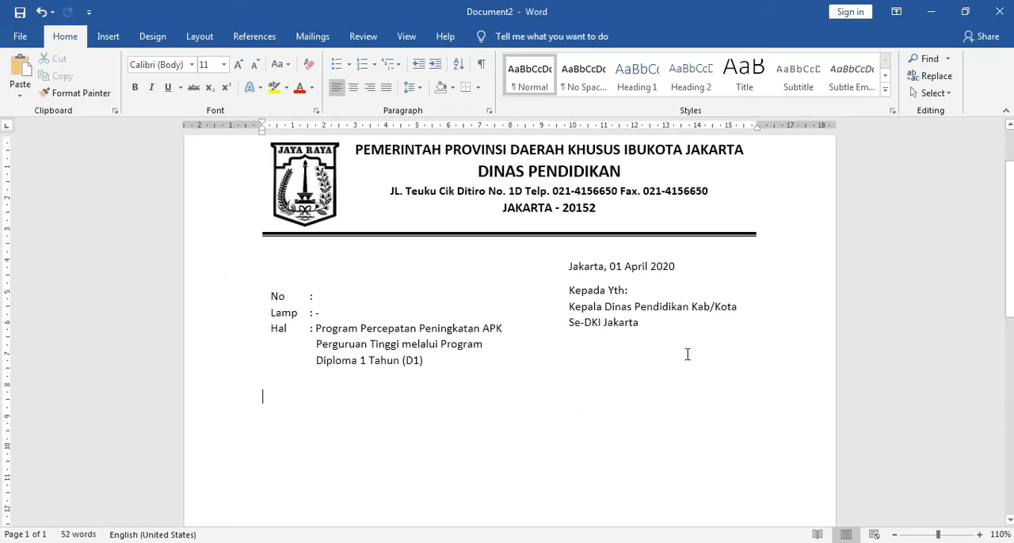
Step: Switch to surat.docx and remove the first-line indent from the opening body paragraph beginning "Menindaklanjuti Surat Direktorat Jenderal"
scroll(666, 379, down, 2)
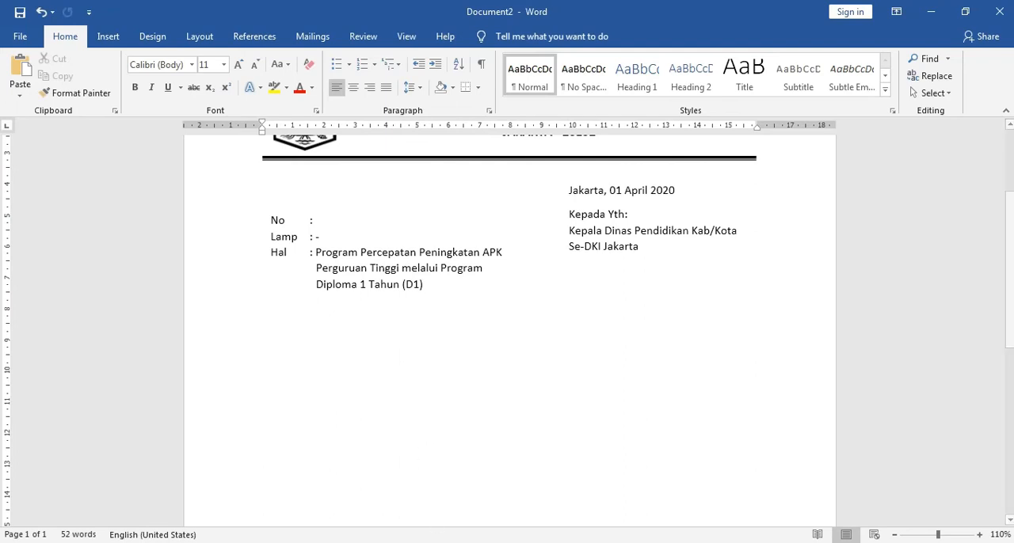
mouse_move(392, 542)
click(344, 511)
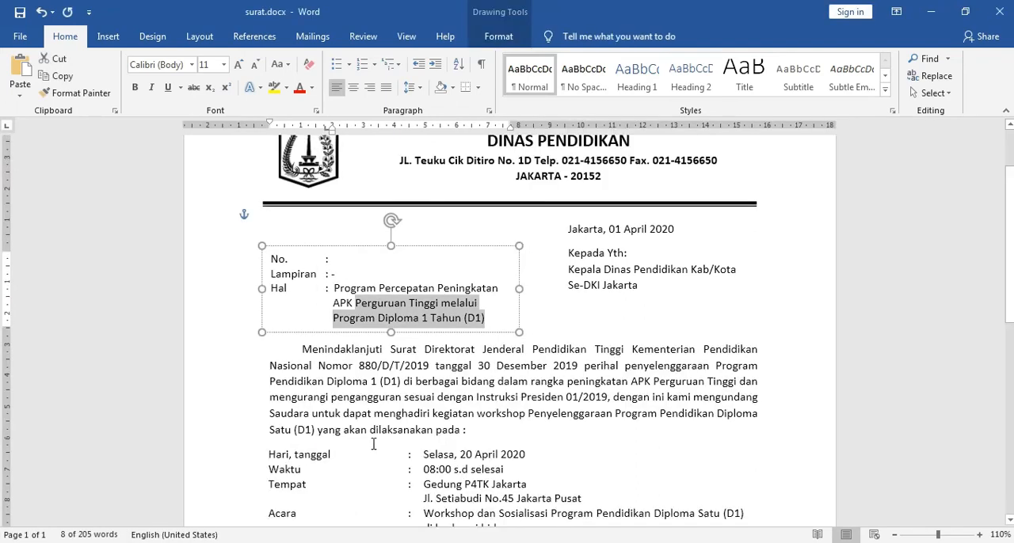
scroll(373, 444, down, 2)
scroll(380, 412, down, 1)
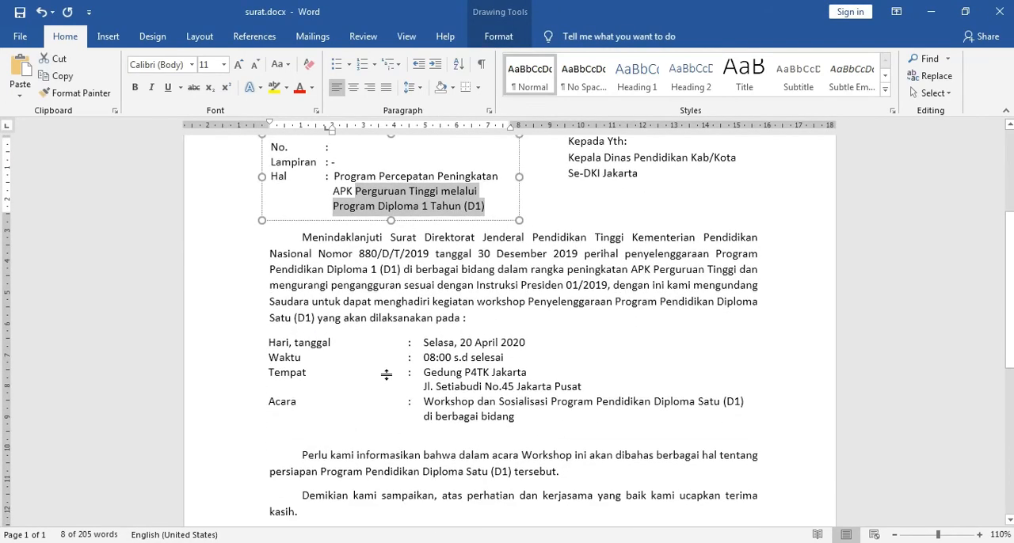
click(303, 235)
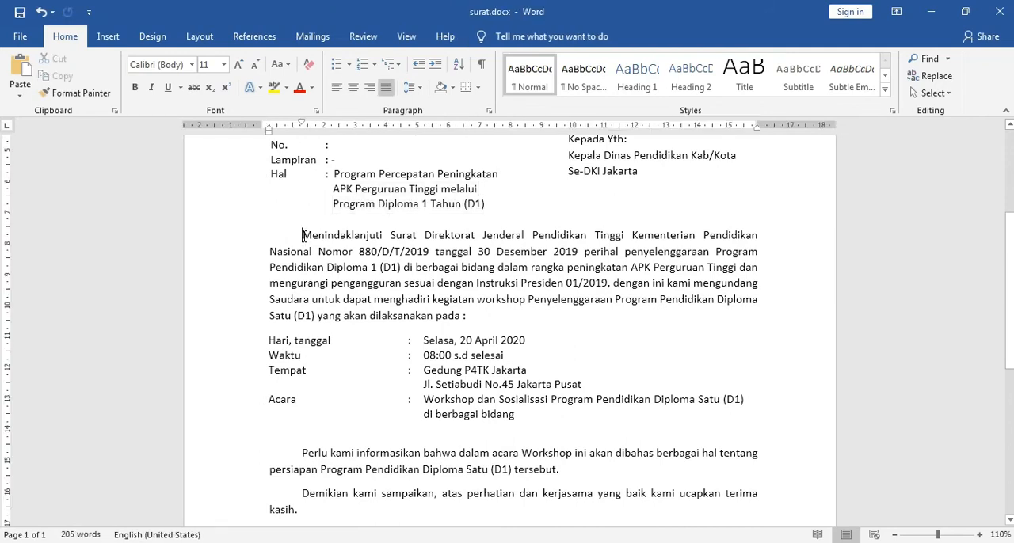
drag(304, 235, 467, 311)
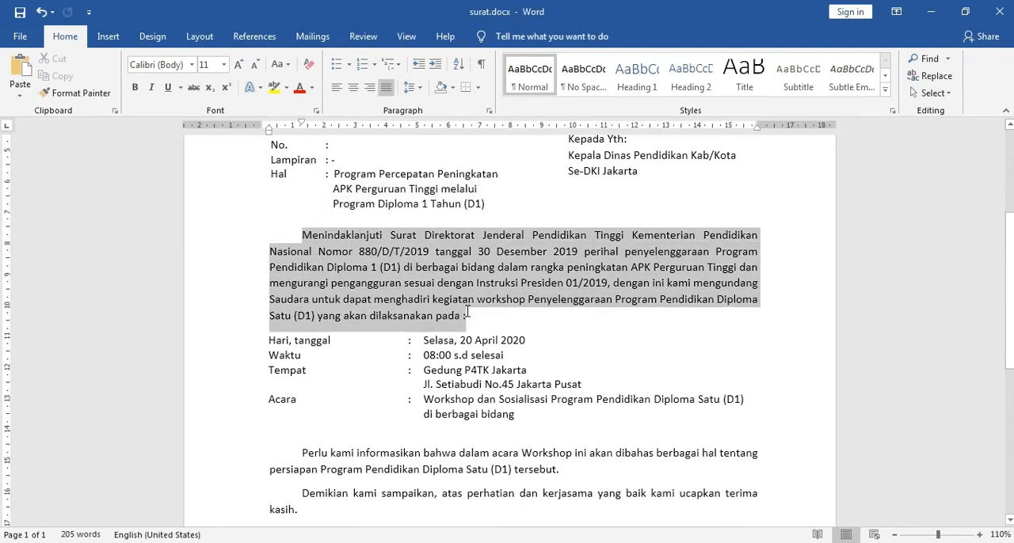
click(411, 370)
scroll(555, 356, up, 3)
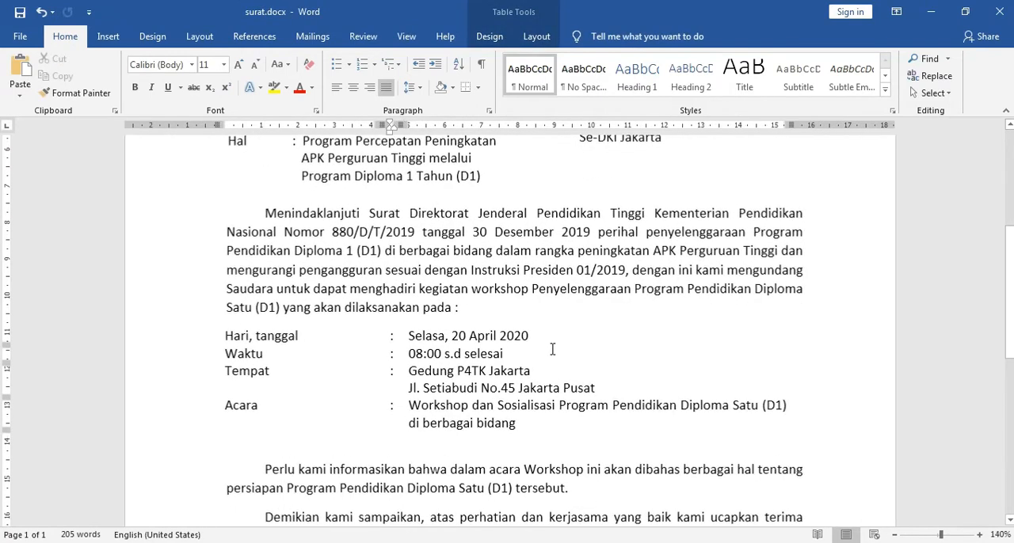
scroll(552, 349, up, 1)
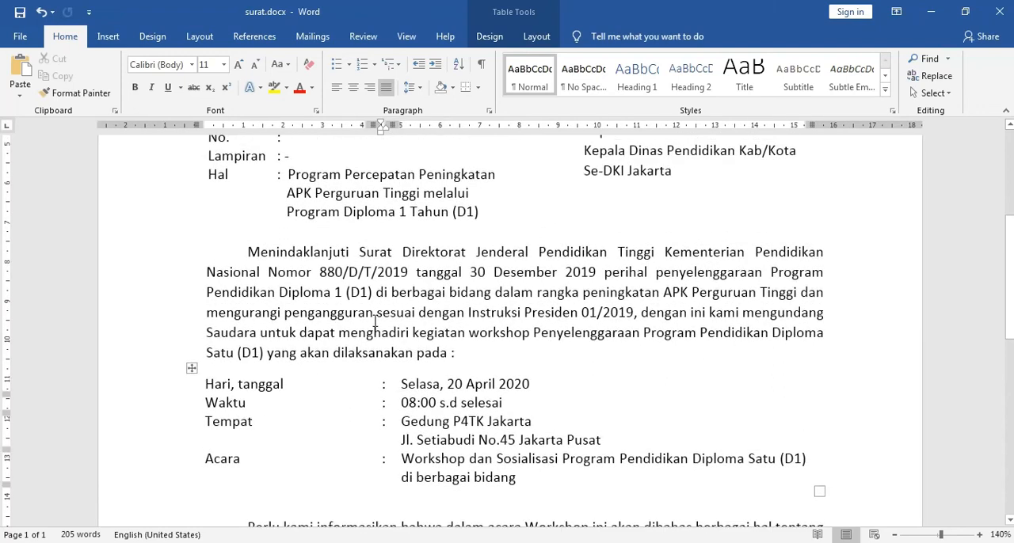
click(248, 252)
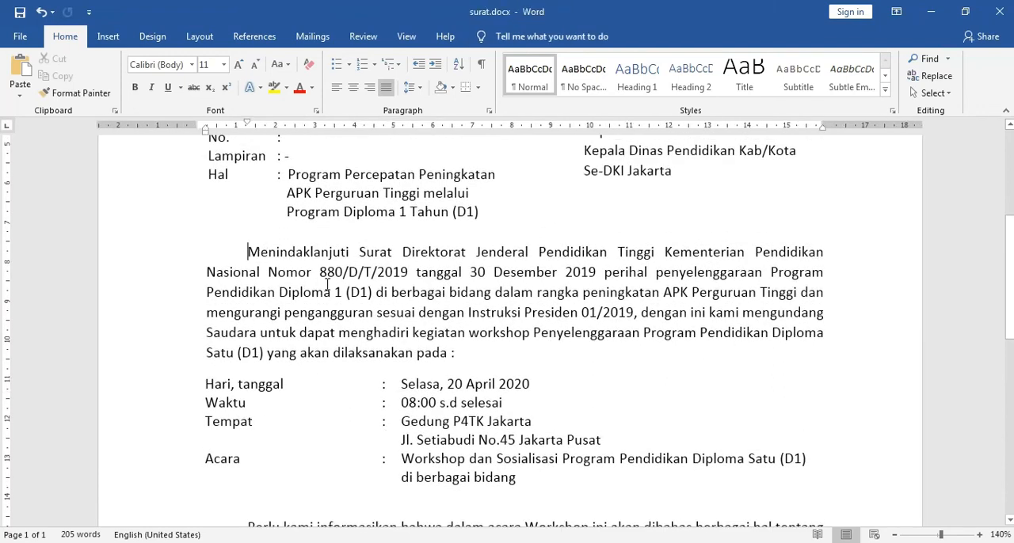
key(BackSpace)
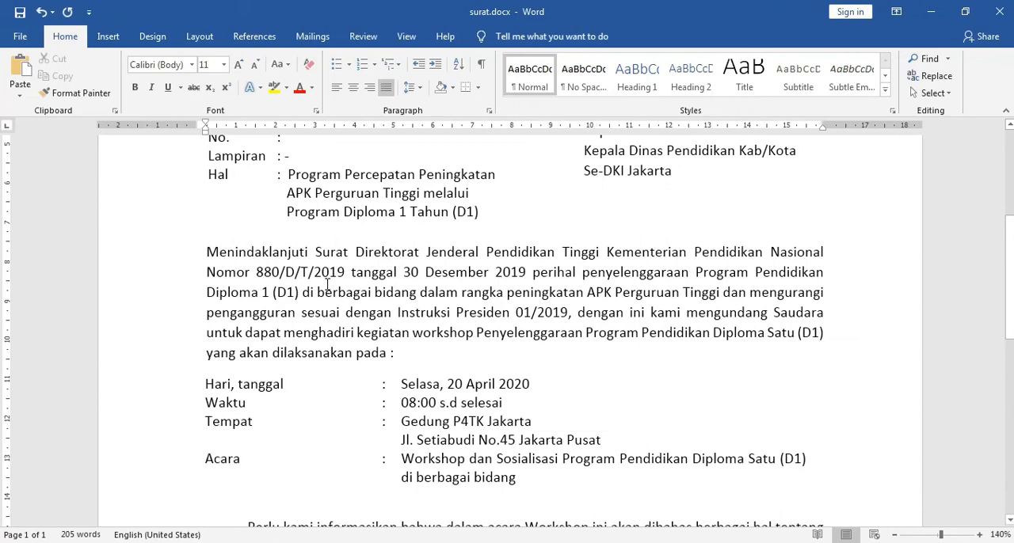
Step: Copy the whole "Menindaklanjuti Surat Direktorat Jenderal" paragraph from surat.docx and paste it below the Hal text box in Document2
drag(206, 252, 394, 353)
key(ctrl+c)
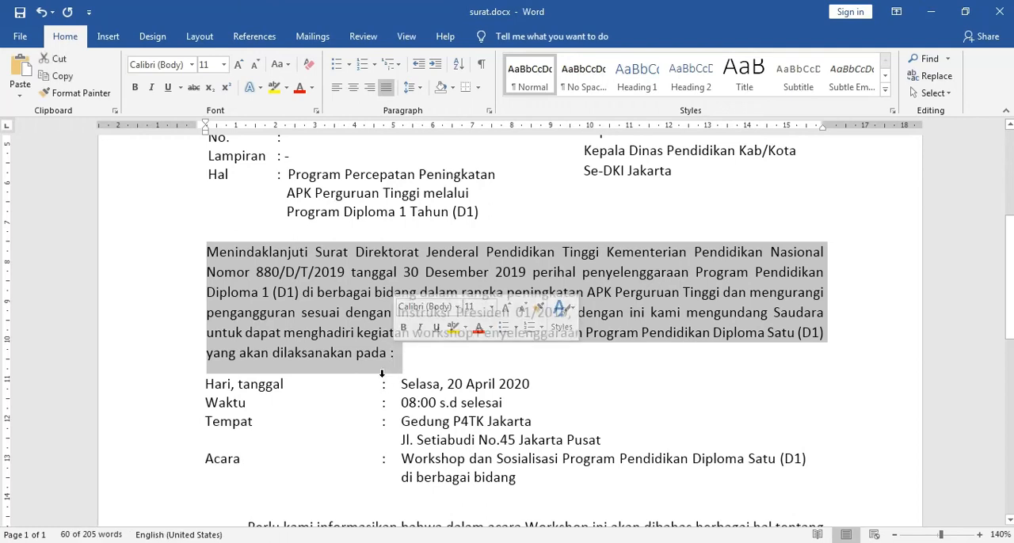
mouse_move(388, 542)
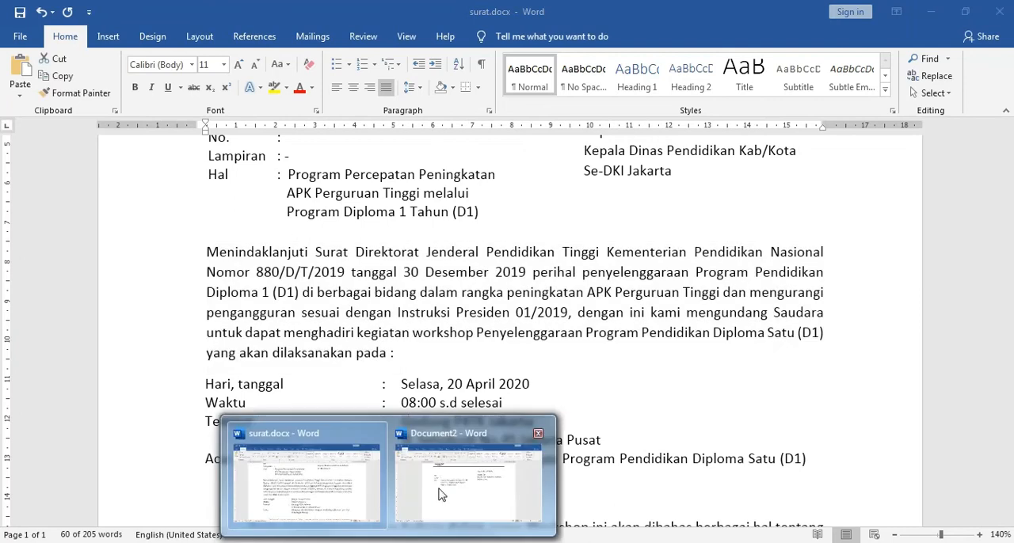
click(443, 494)
key(ctrl+v)
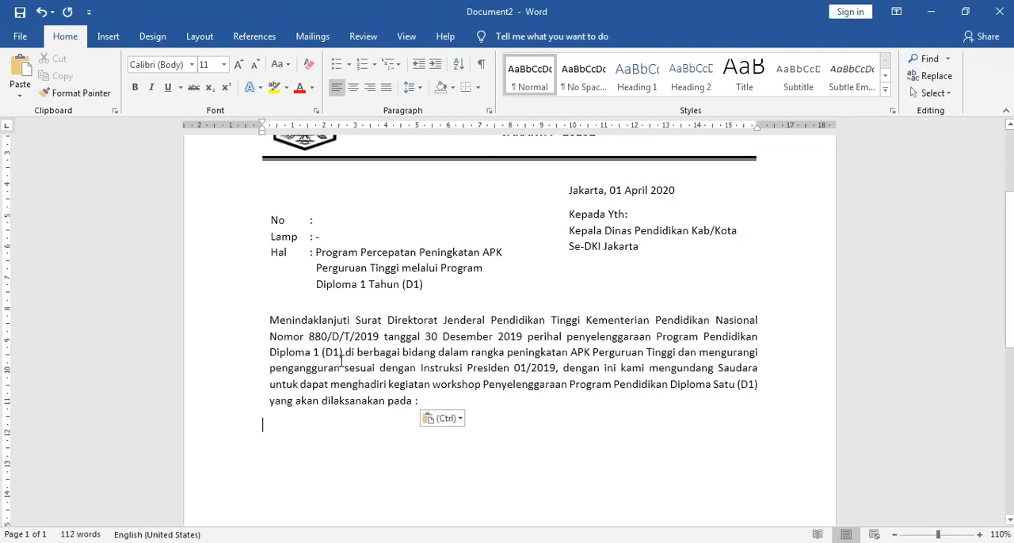
Step: Indent the first line of the pasted paragraph by about 1 cm and start a new paragraph after "yang akan dilaksanakan pada :"
click(424, 402)
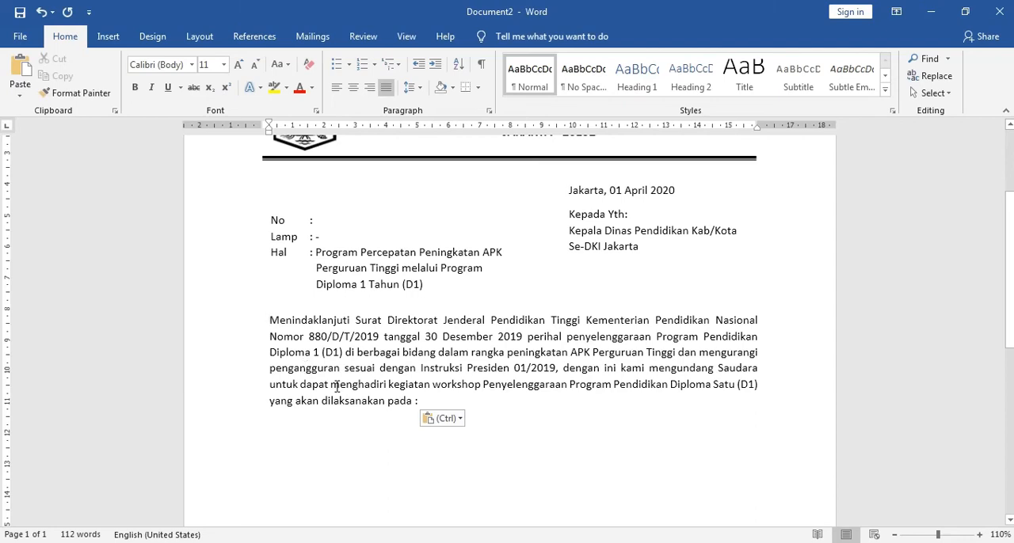
key(Tab)
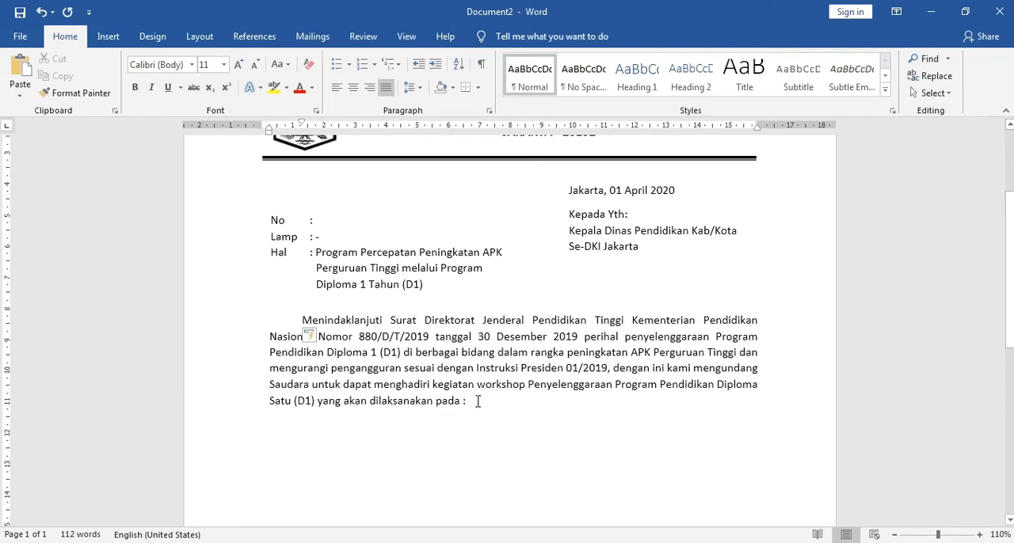
scroll(475, 436, down, 3)
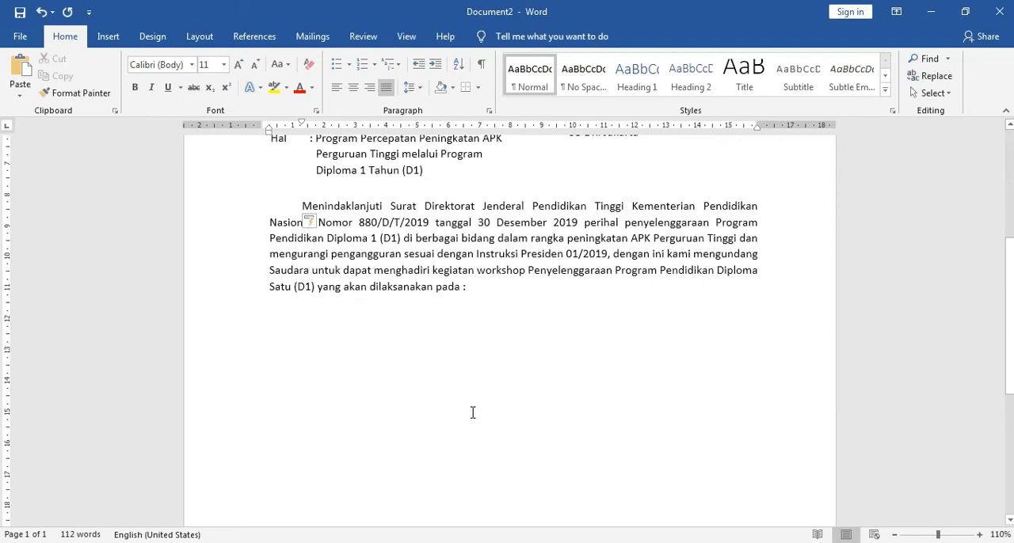
key(Return)
scroll(472, 386, up, 2)
scroll(462, 419, down, 1)
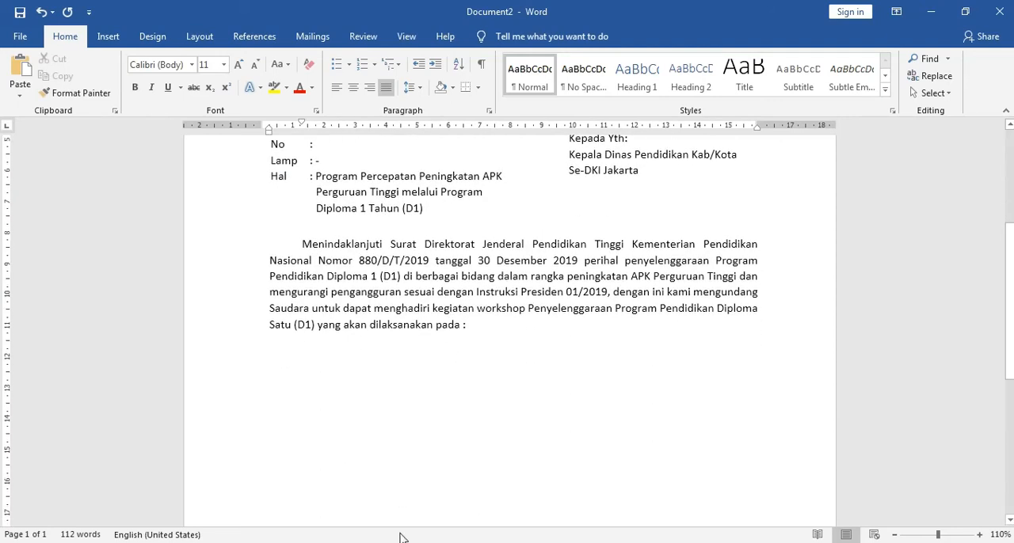
Step: Switch to surat.docx and examine how the Hari/tanggal, Waktu, Tempat and Acara details are laid out in the borderless table
click(322, 480)
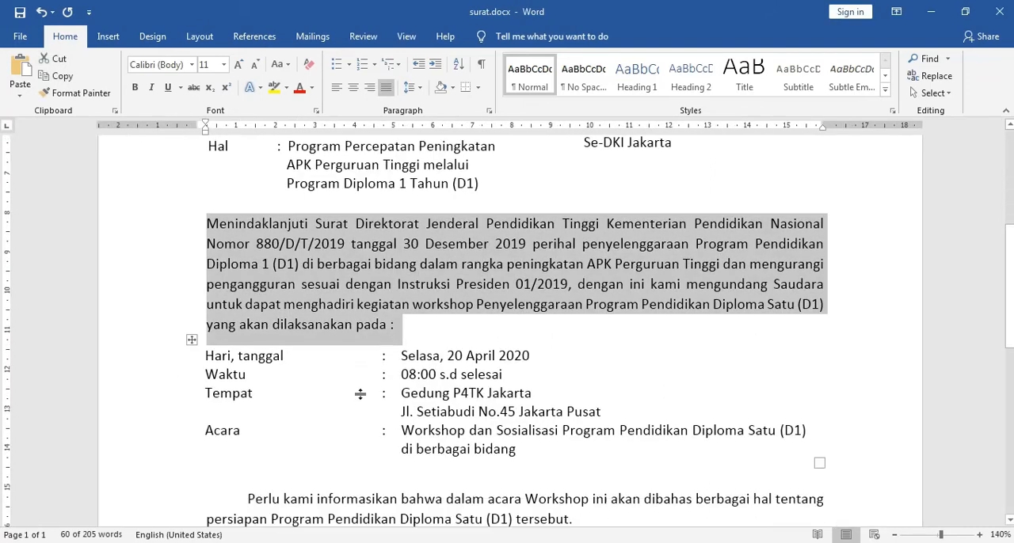
scroll(363, 394, down, 3)
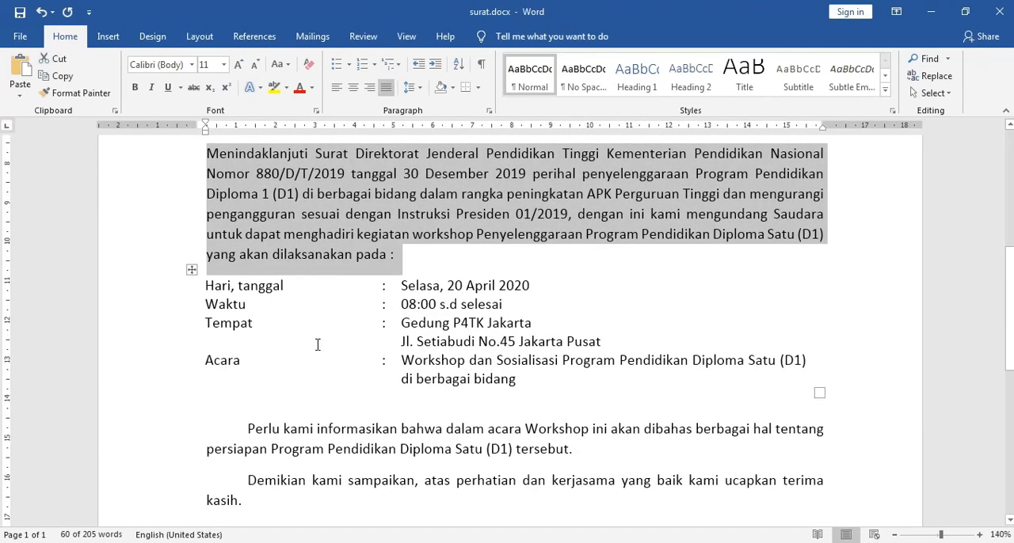
scroll(317, 345, down, 1)
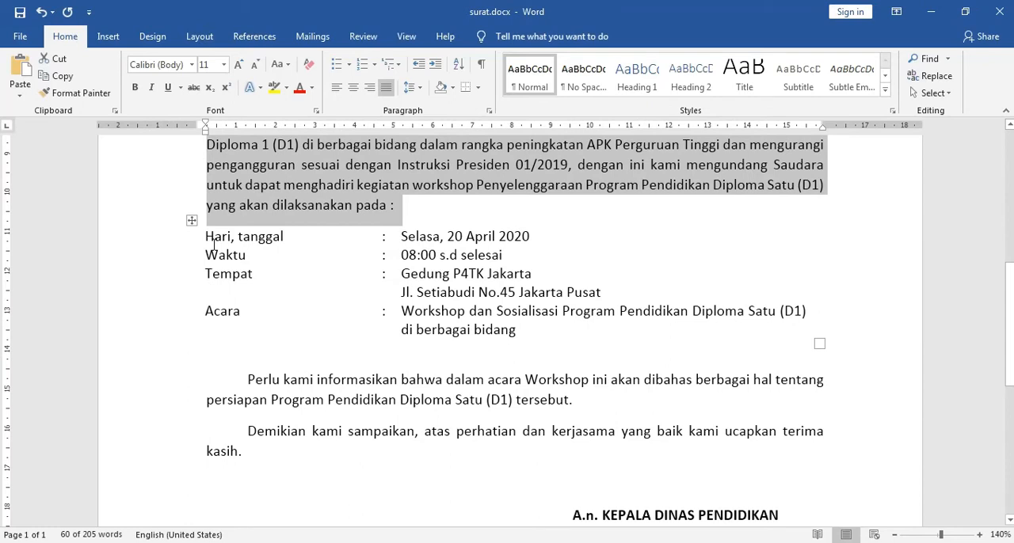
click(491, 329)
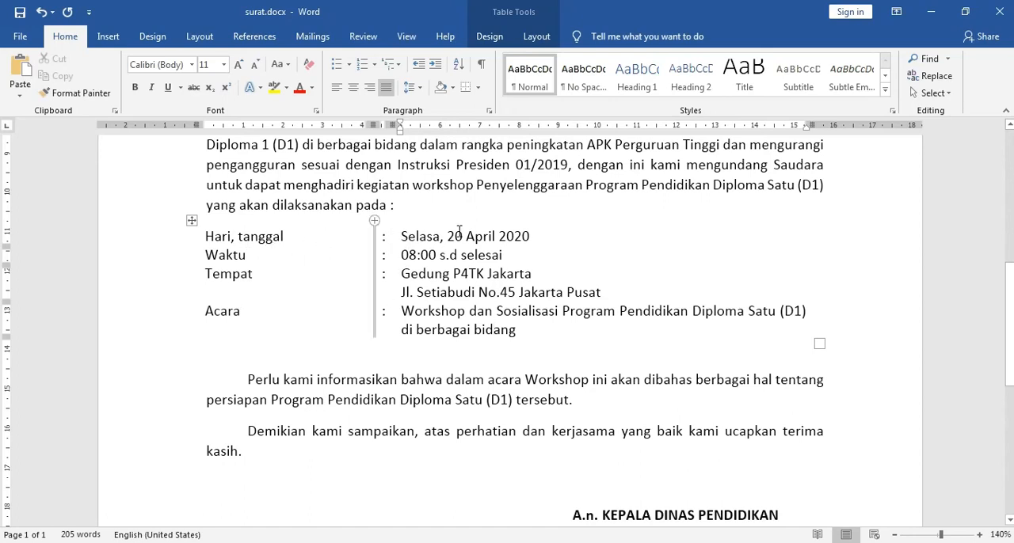
click(403, 235)
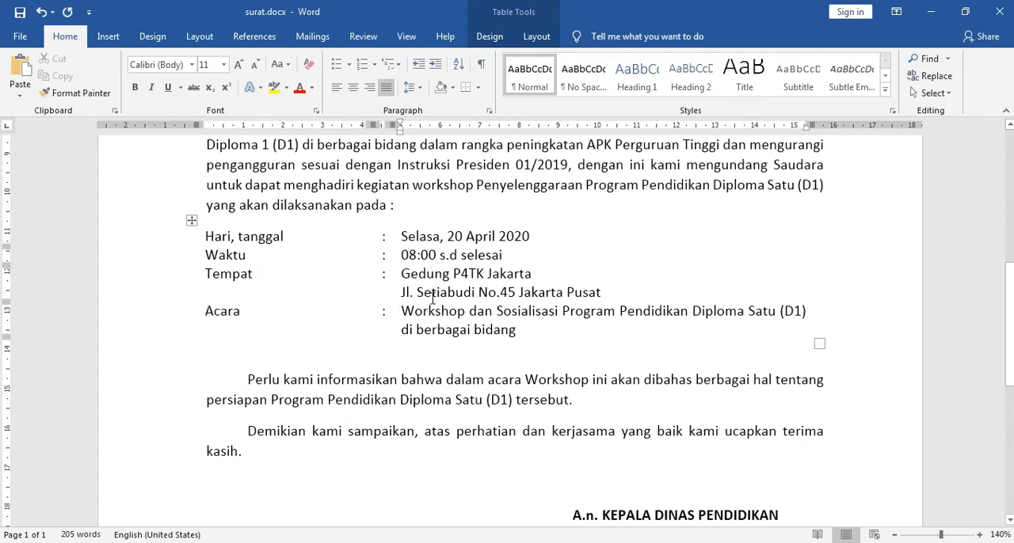
Step: Switch to Document2 and insert a table of three columns and four rows below "yang akan dilaksanakan pada :"
click(389, 542)
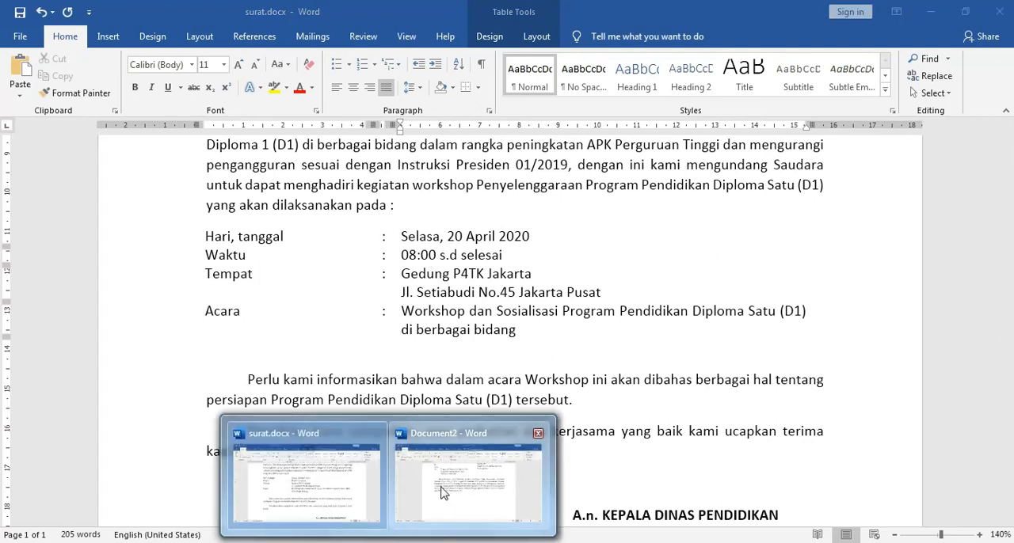
click(468, 479)
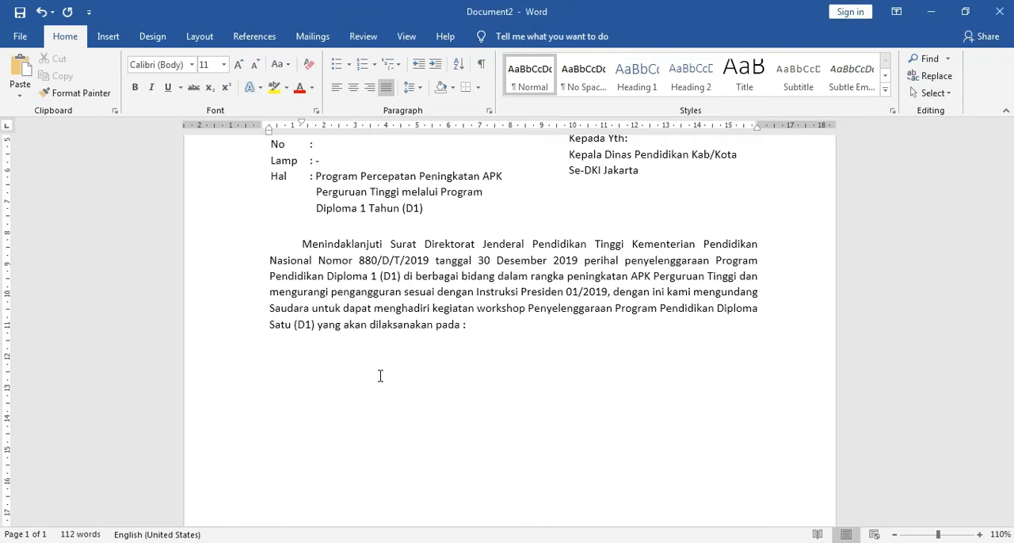
click(108, 37)
click(105, 88)
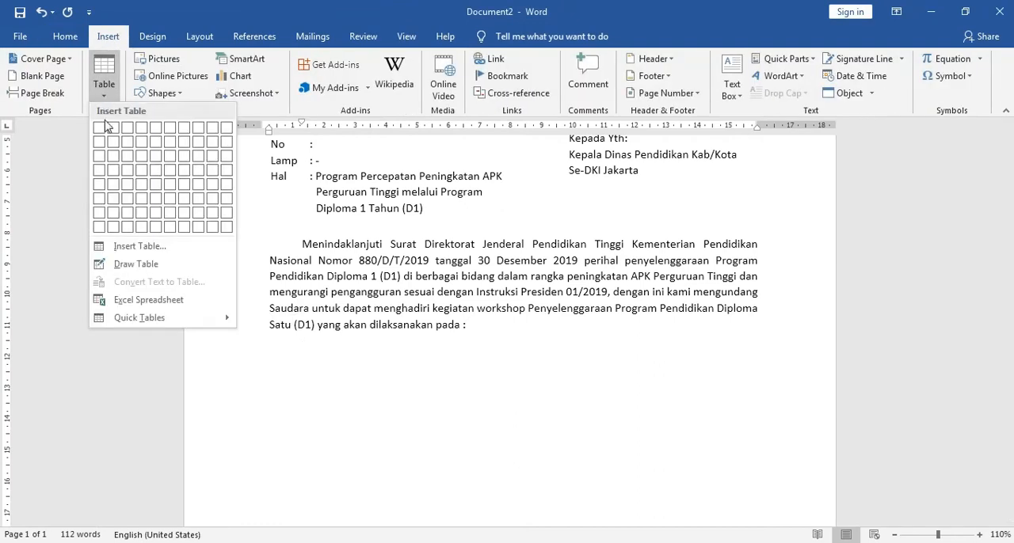
click(125, 175)
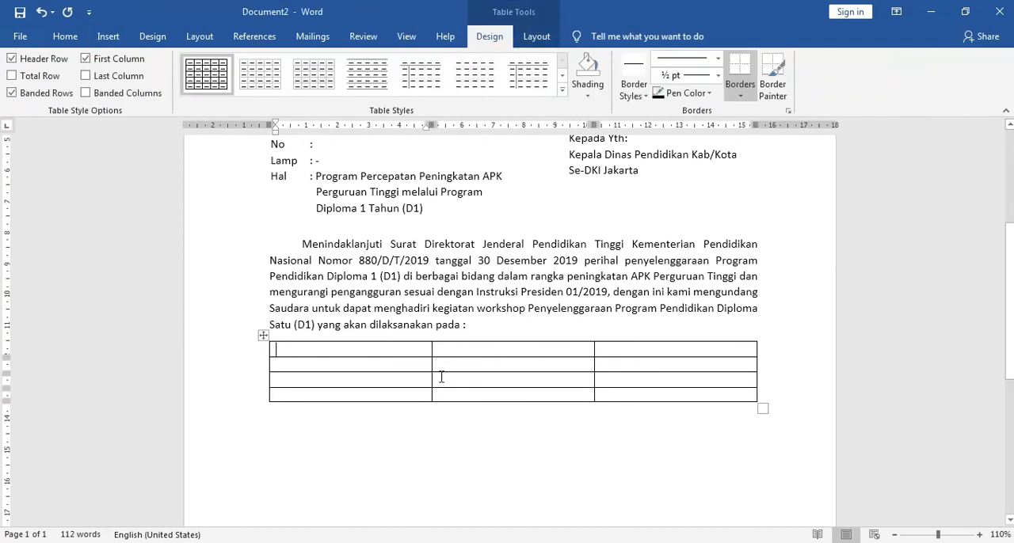
Step: Fill the table's first column with the labels Hari, tanggal, Waktu, Tempat and Acara, following the layout in surat.docx
click(388, 542)
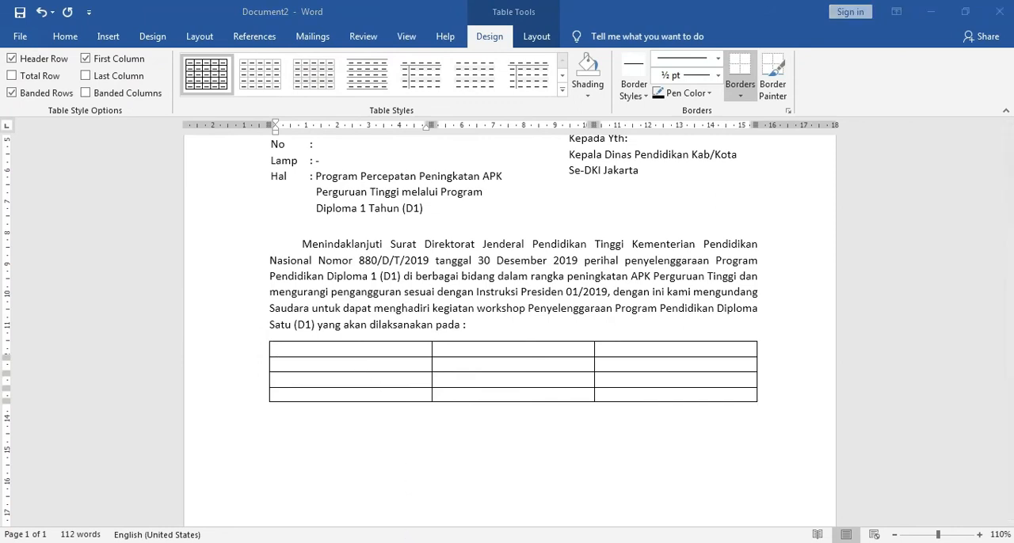
click(342, 515)
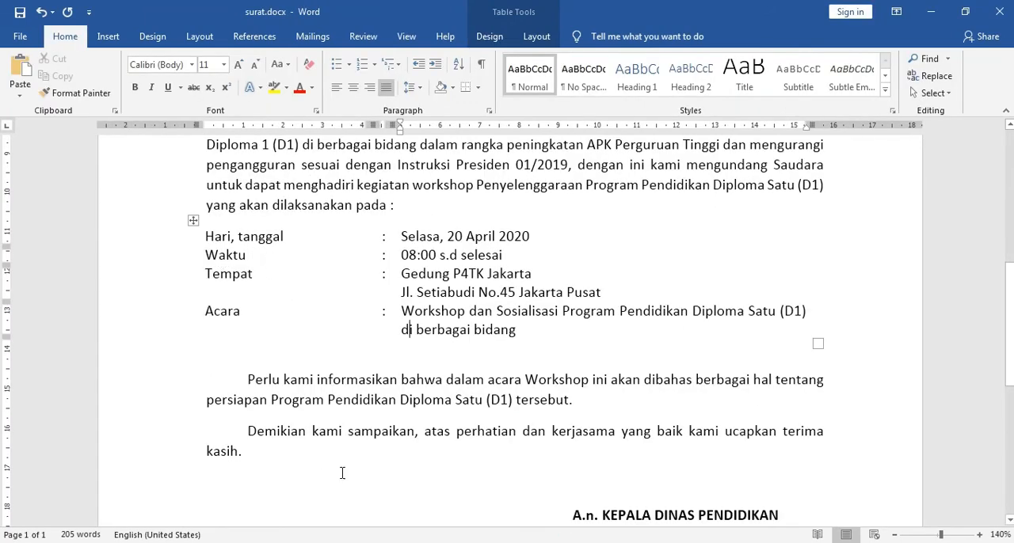
click(464, 512)
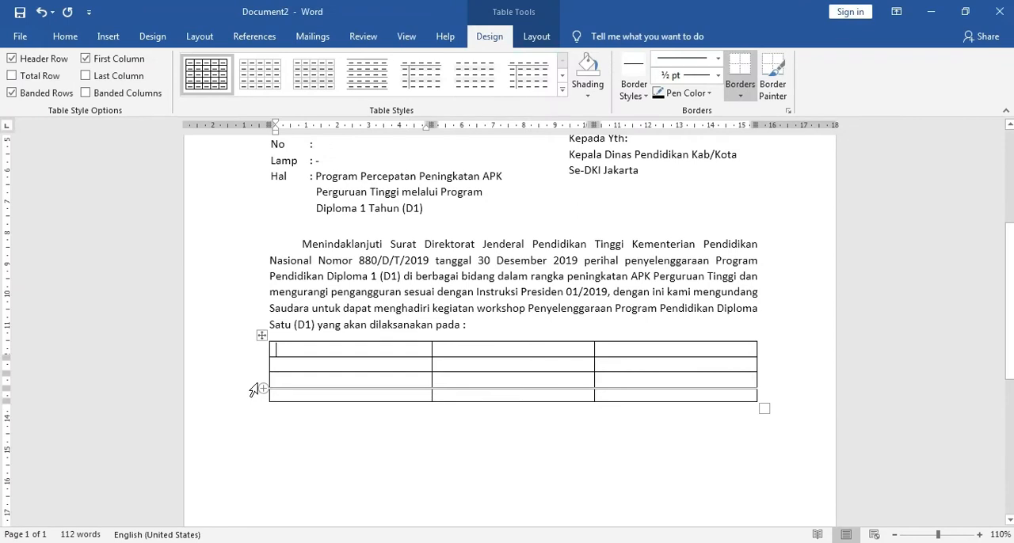
text(Har)
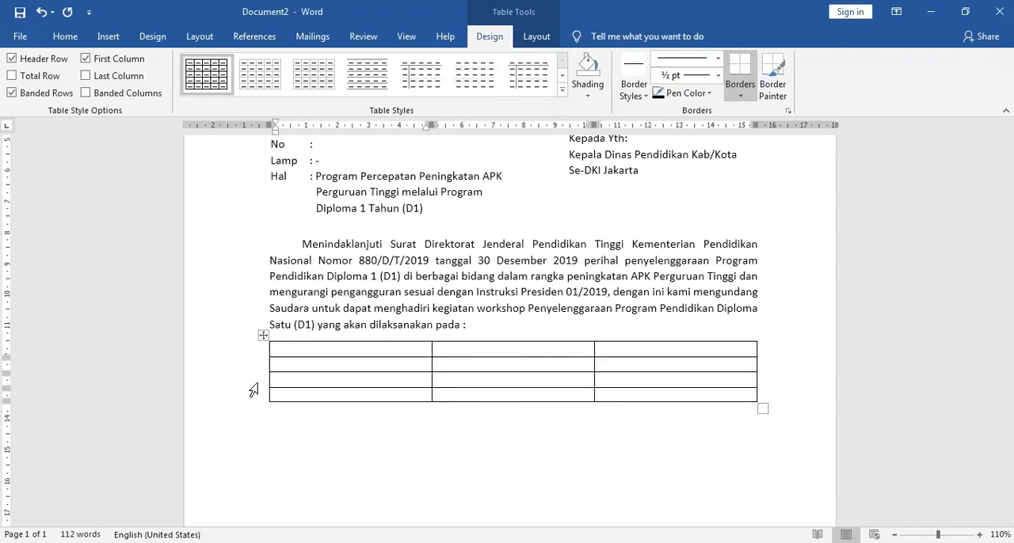
text(i, tanggal)
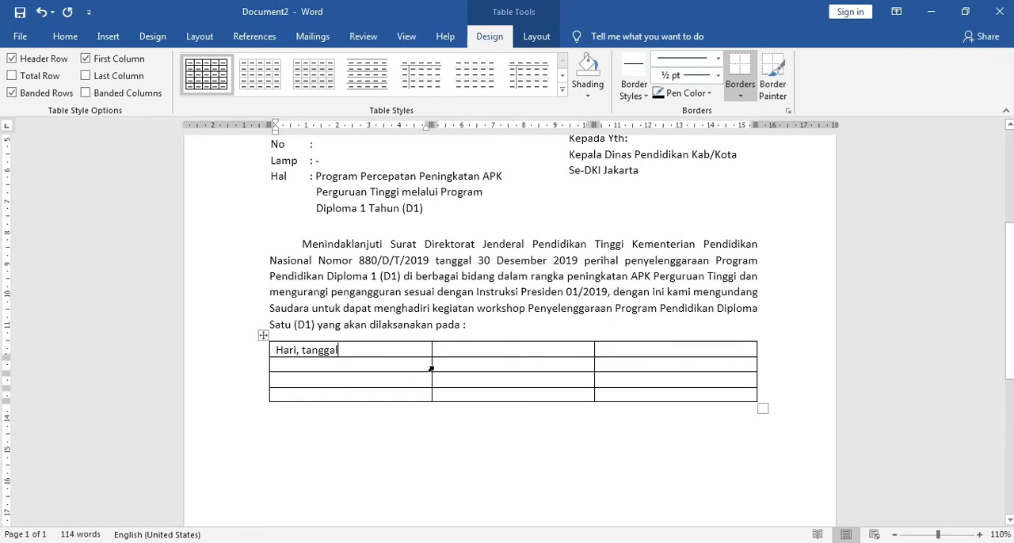
mouse_move(375, 535)
click(316, 467)
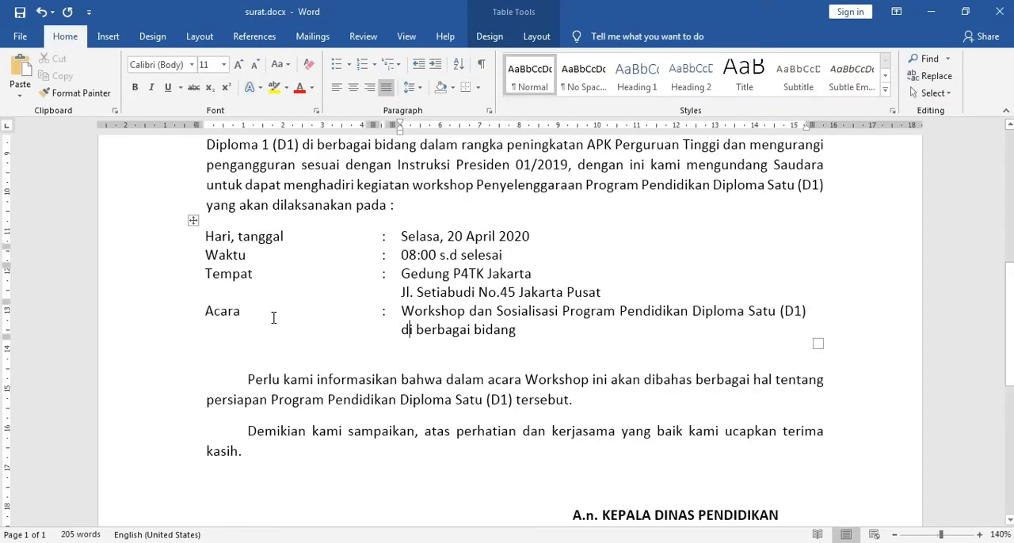
mouse_move(370, 536)
click(464, 500)
text(Wa)
text(Tempat)
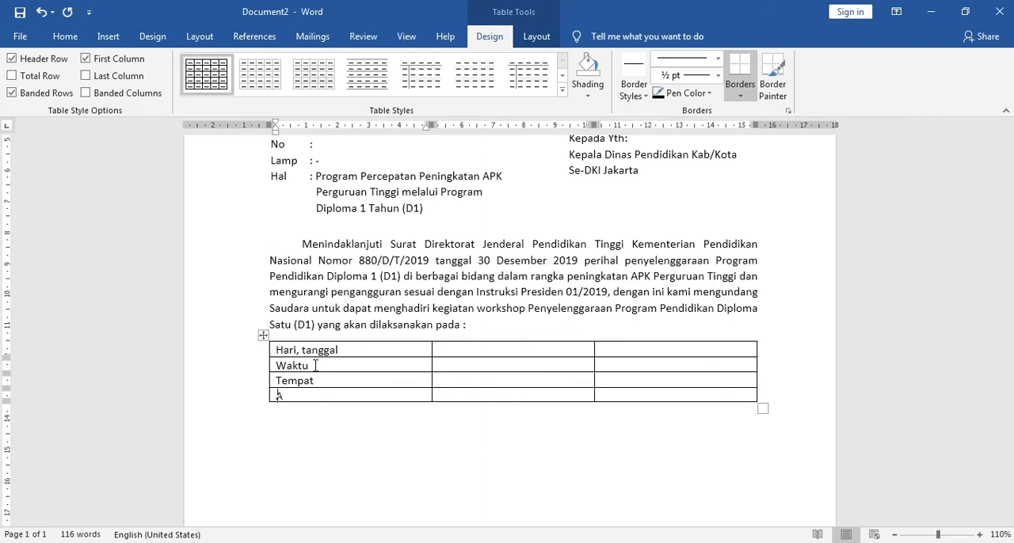
Step: Enter a colon in all four rows of the second column and narrow that column to about 0.5 cm
click(469, 347)
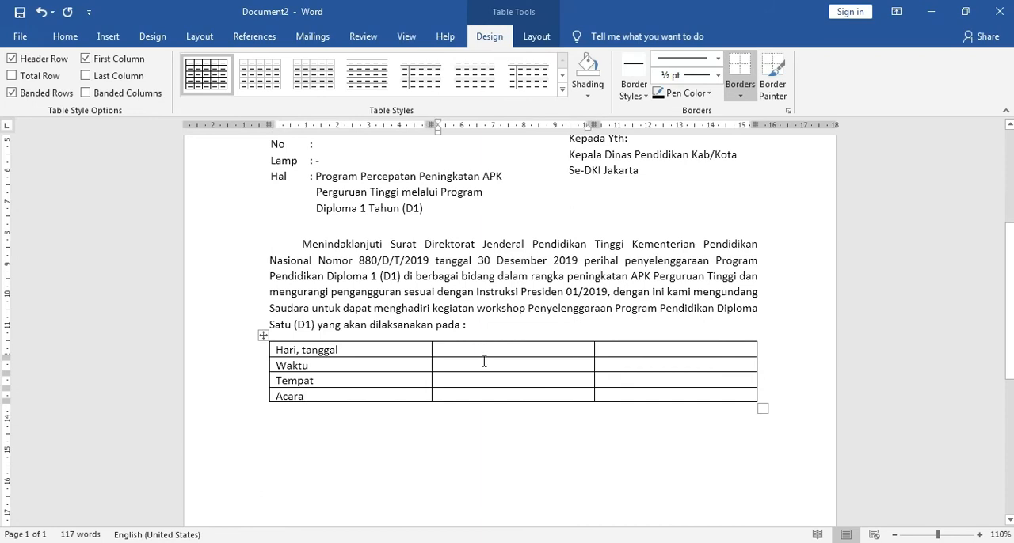
text(:)
click(484, 362)
text(:::)
drag(593, 350, 448, 355)
Step: Copy "Selasa, 20 April 2020" from surat.docx into the third column of the Hari, tanggal row in Document2
scroll(305, 239, up, 1)
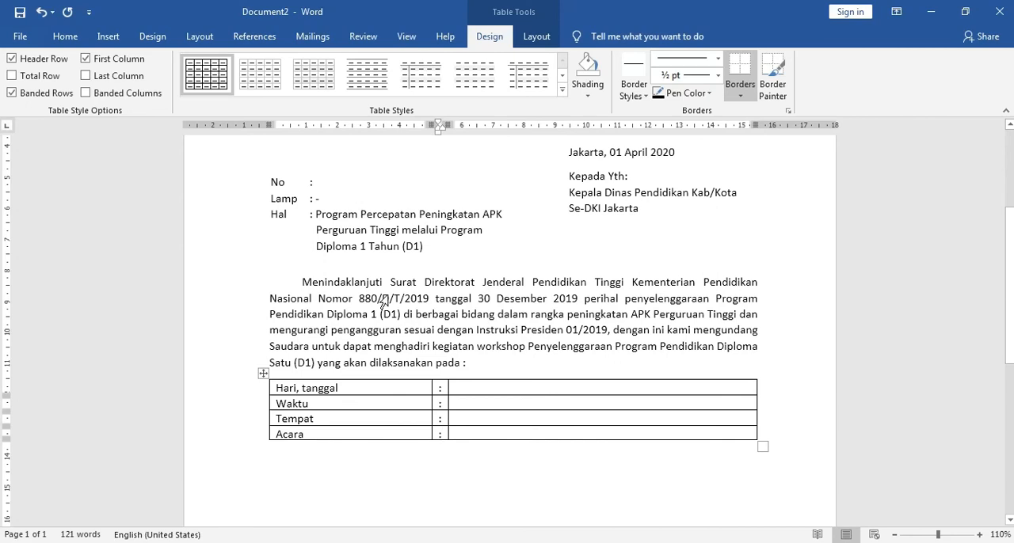
click(468, 389)
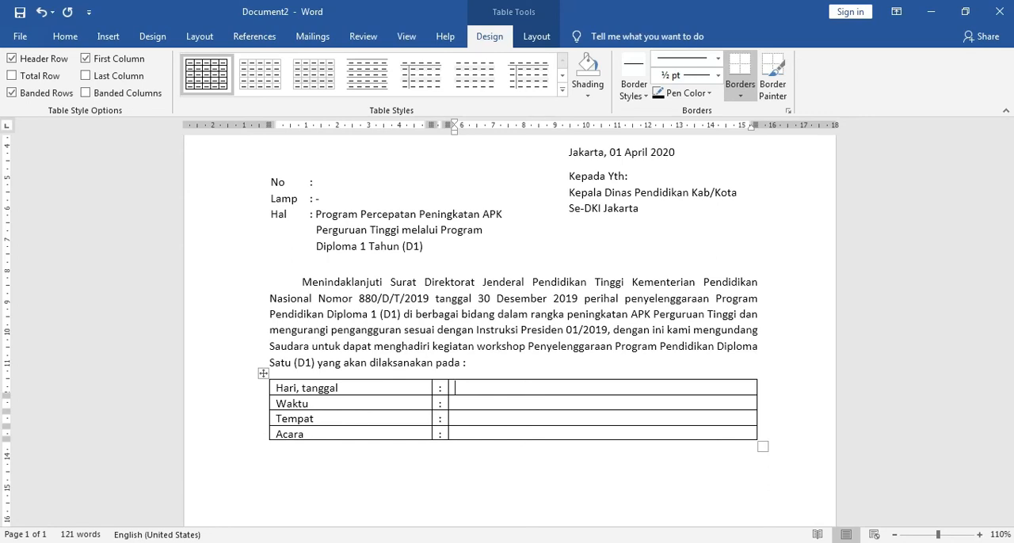
click(357, 524)
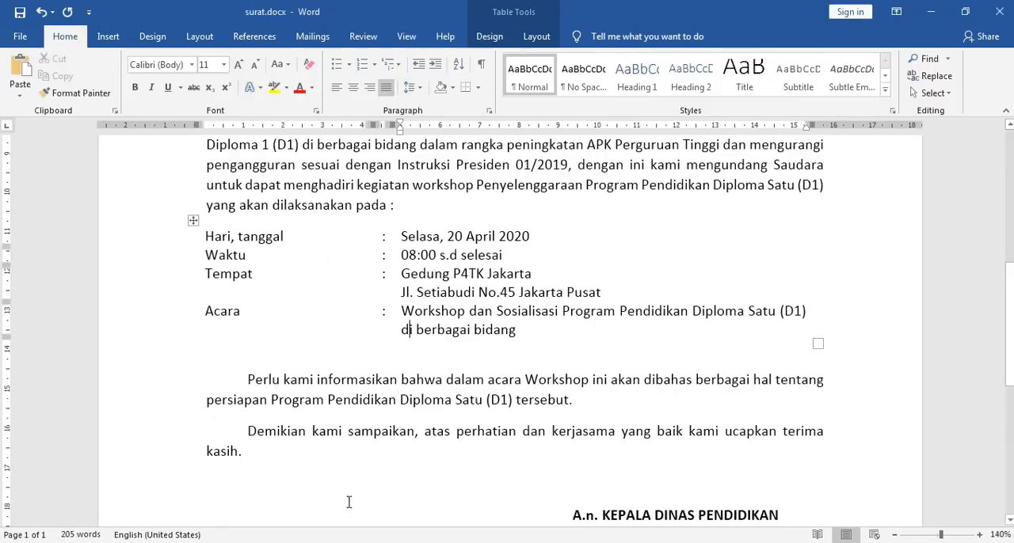
click(402, 238)
shift+click(529, 236)
key(ctrl+c)
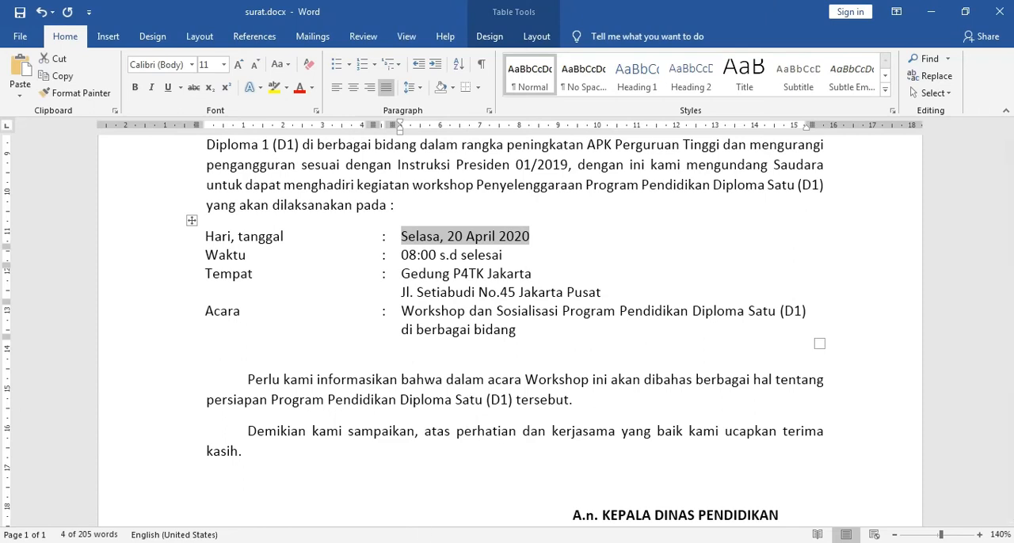
mouse_move(389, 541)
click(479, 496)
key(ctrl+v)
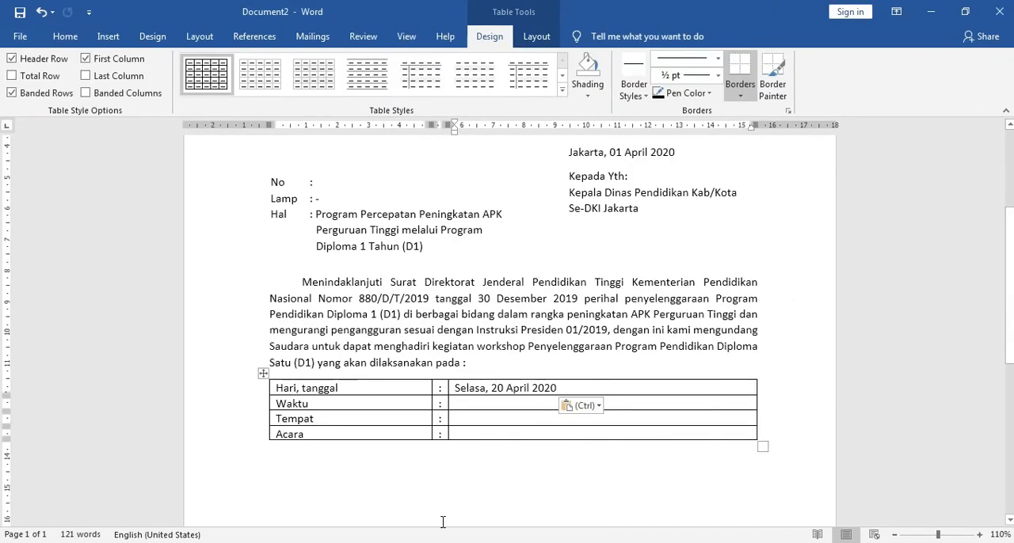
Step: Copy "08:00 s.d selesai" from surat.docx into the third column of the Waktu row in Document2
click(317, 475)
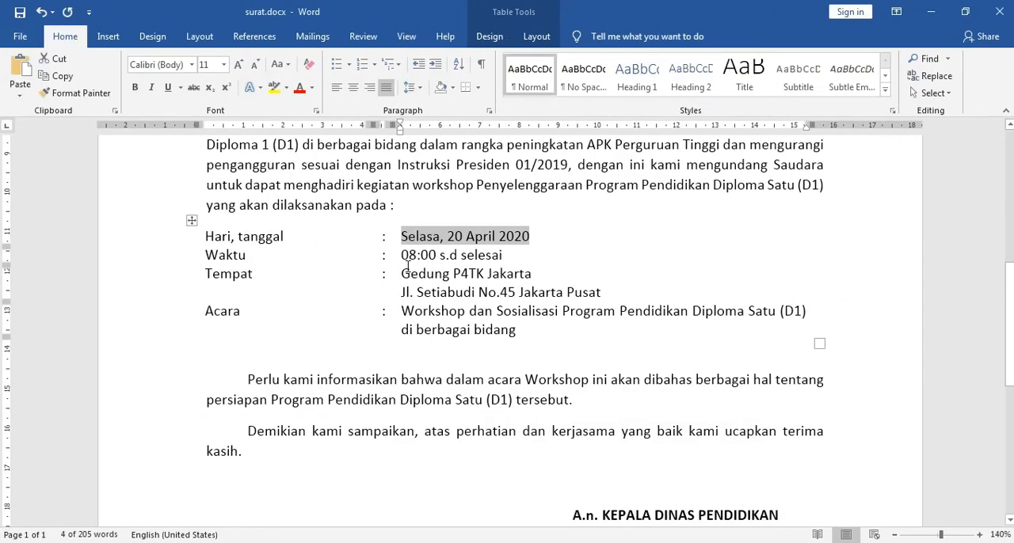
click(404, 256)
shift+click(505, 255)
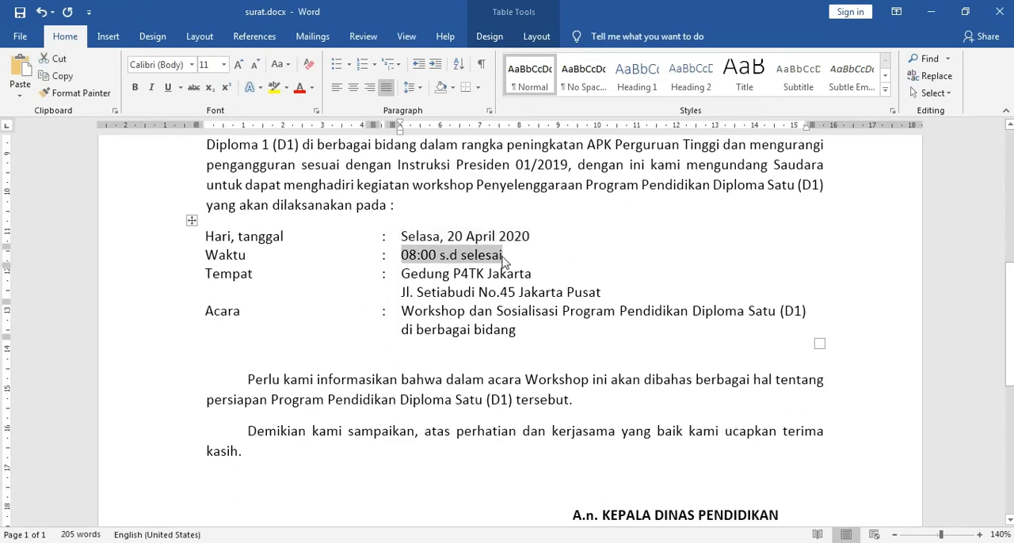
key(ctrl+c)
mouse_move(384, 539)
click(450, 496)
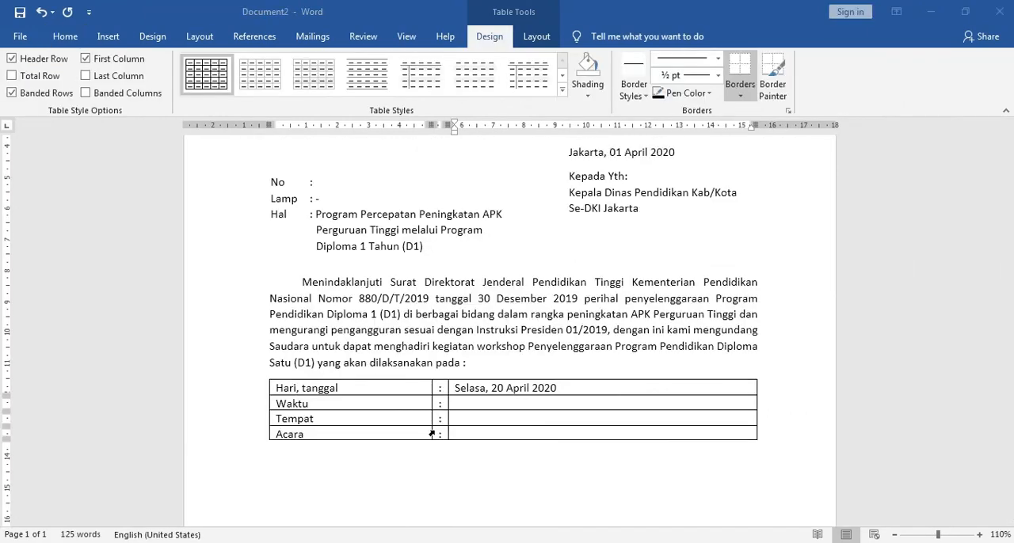
click(479, 406)
key(ctrl+v)
Step: Copy "Gedung P4TK Jakarta" from surat.docx into the third column of the Tempat row in Document2
mouse_move(329, 522)
click(307, 484)
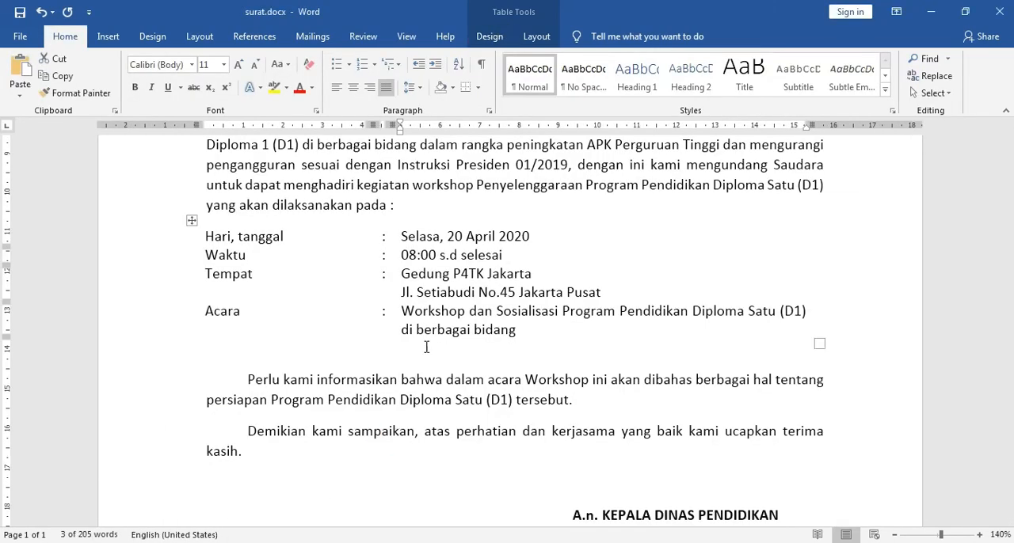
click(404, 274)
triple_click(532, 274)
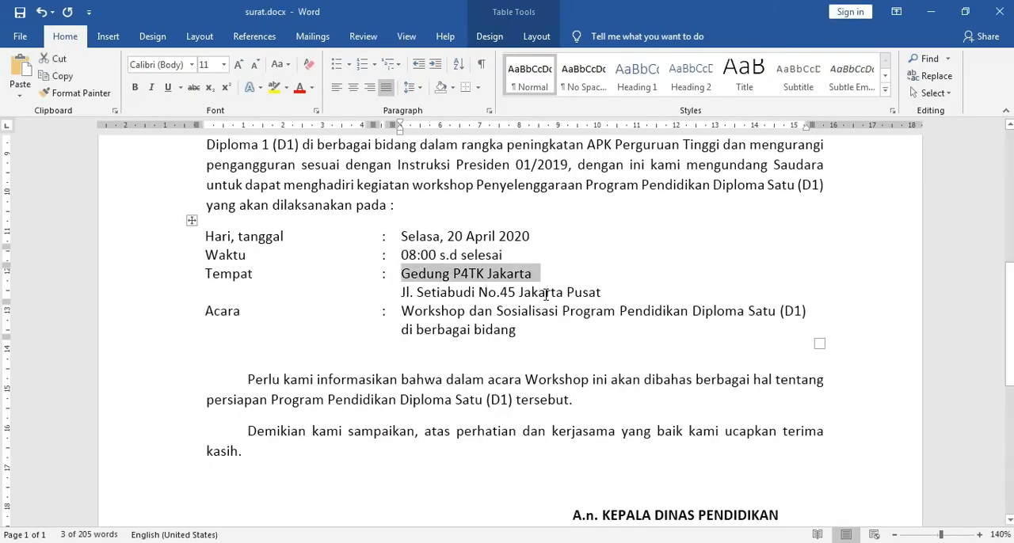
key(shift+Left)
click(456, 417)
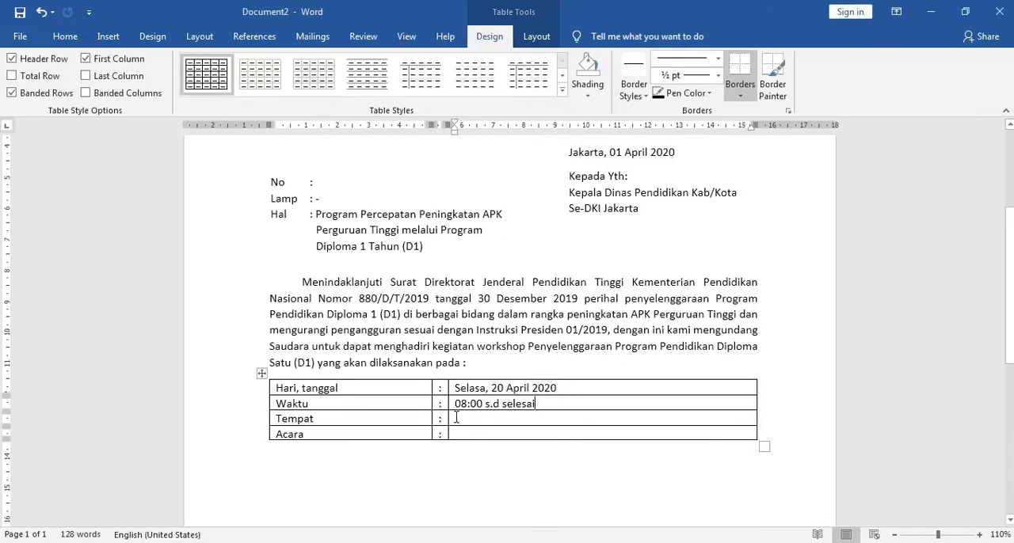
key(ctrl+v)
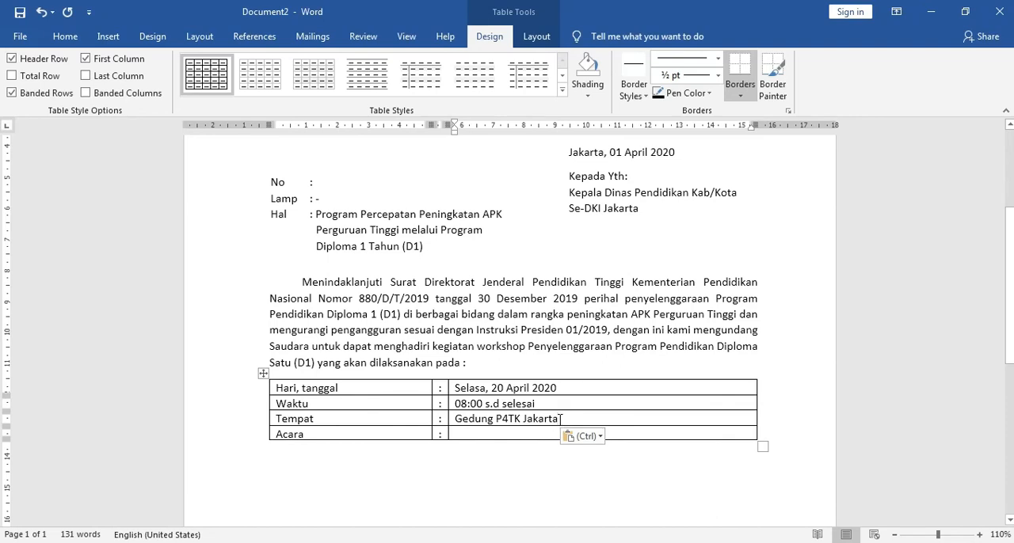
Step: Add a second line under "Gedung P4TK Jakarta" and paste the venue's street address from surat.docx into it
key(Return)
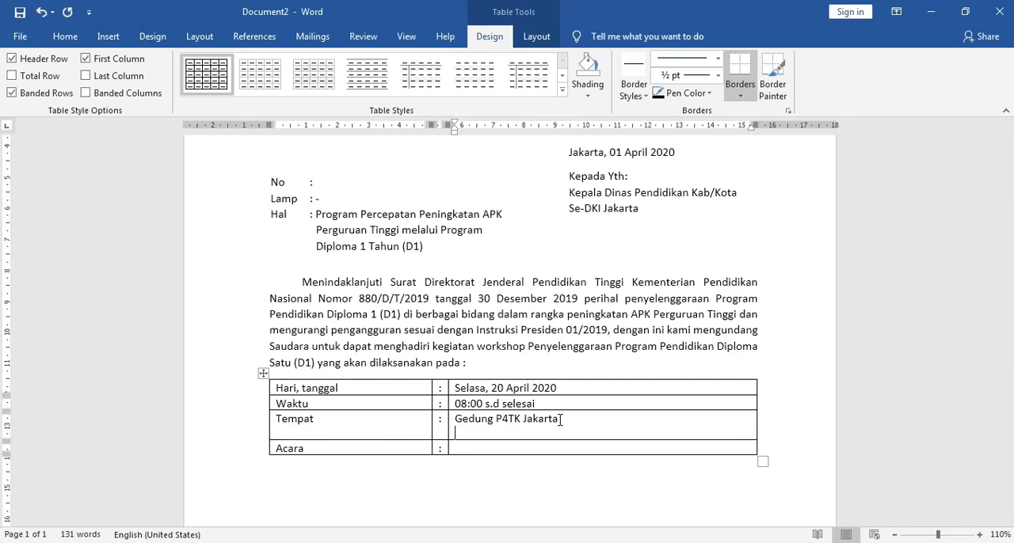
scroll(496, 471, down, 2)
click(301, 476)
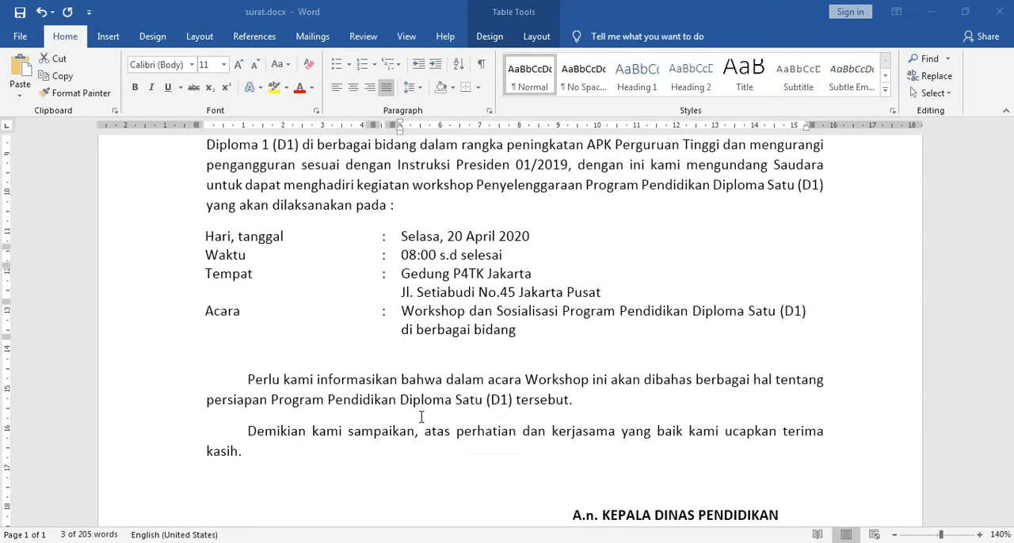
click(406, 293)
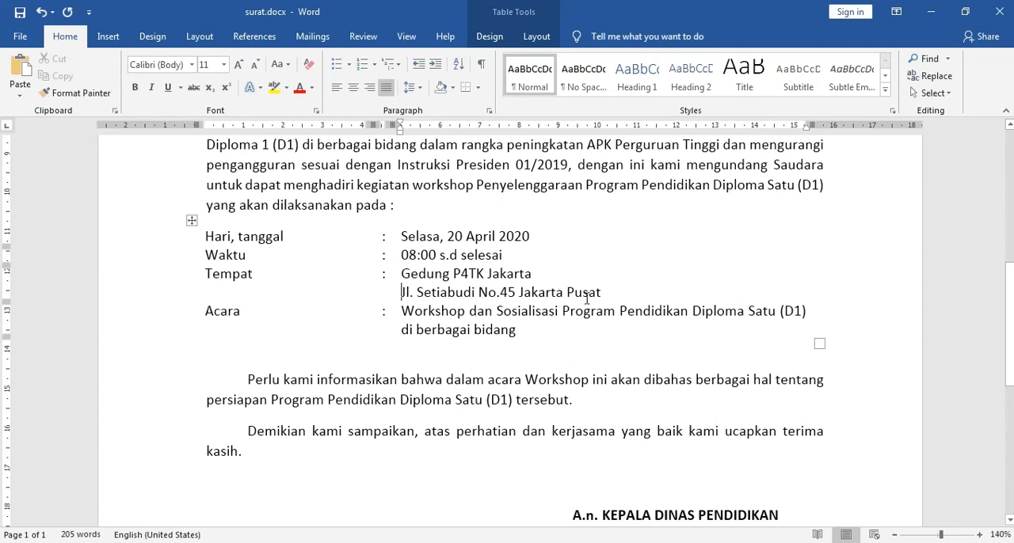
shift+click(603, 294)
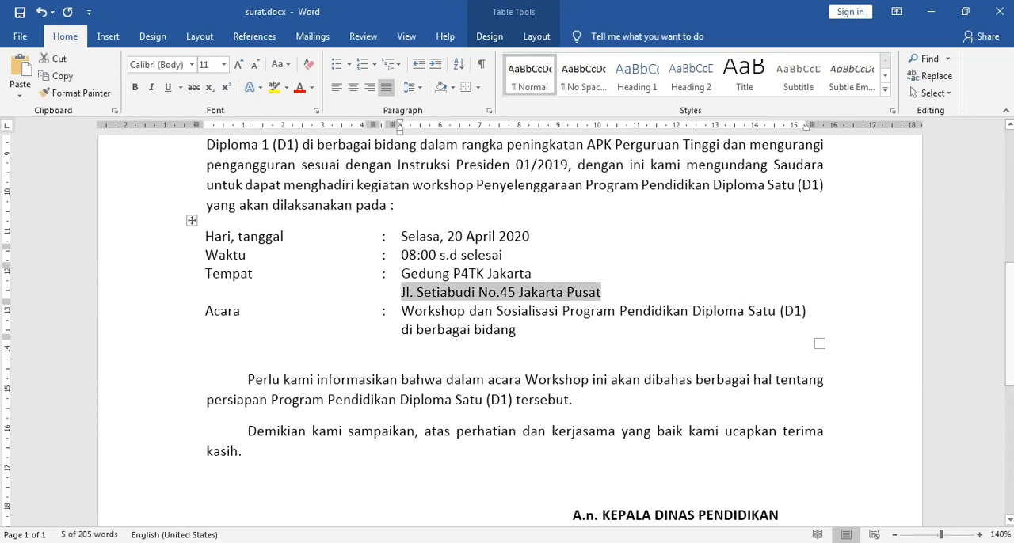
mouse_move(389, 541)
click(437, 509)
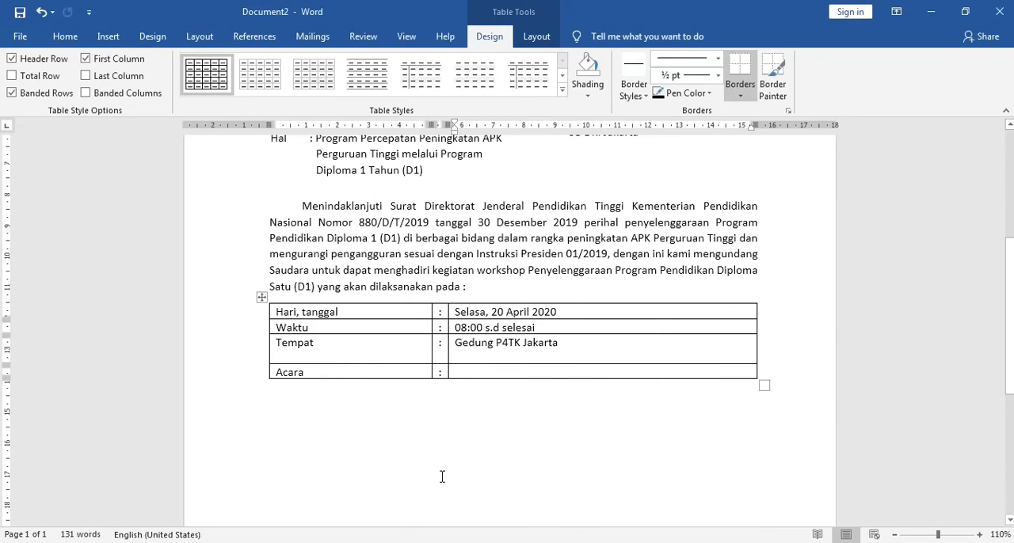
key(ctrl+v)
Step: Copy "Workshop dan Sosialisasi Program Pendidikan Diploma Satu (D1) di berbagai bidang" from surat.docx into the third column of the Acara row in Document2
mouse_move(389, 542)
click(301, 483)
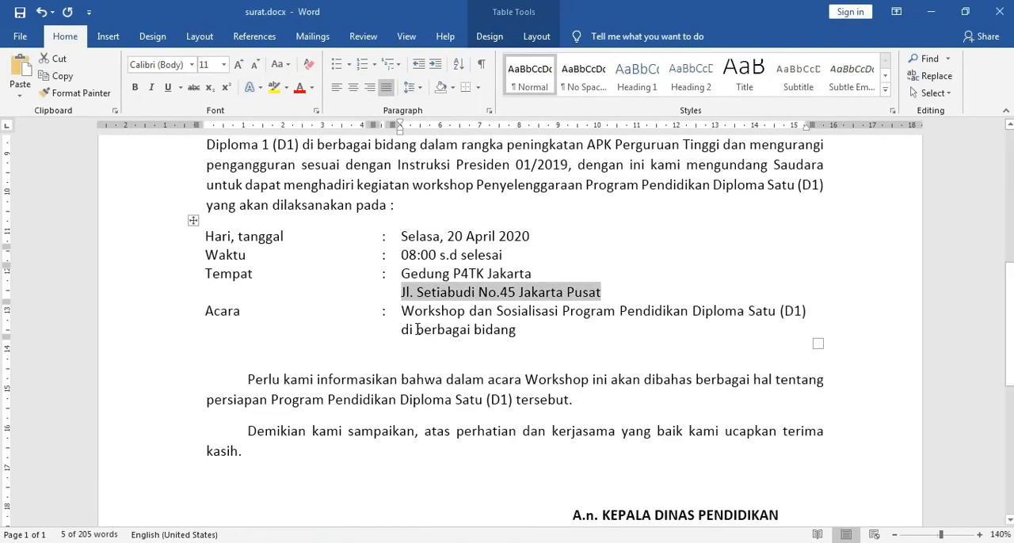
click(403, 312)
shift+click(515, 330)
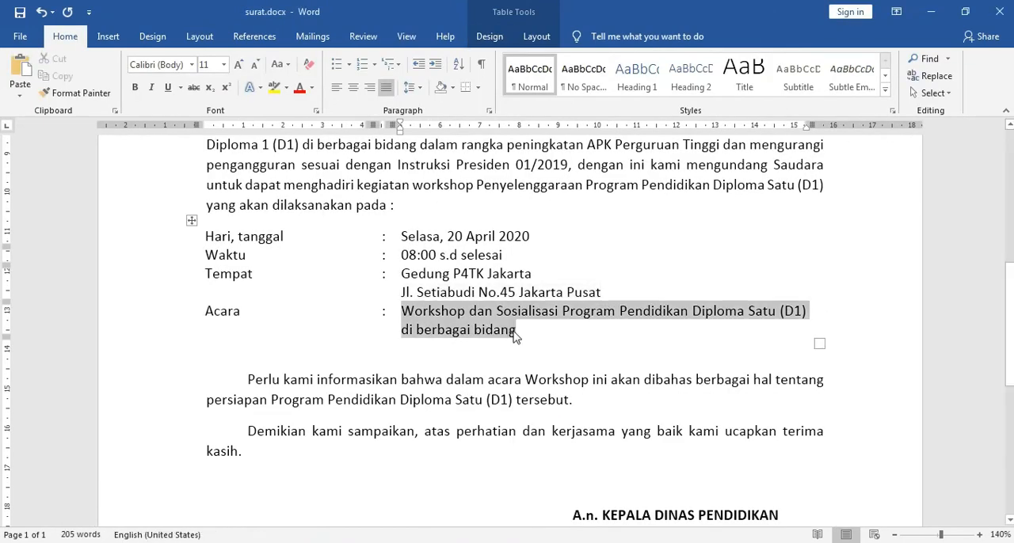
mouse_move(389, 542)
click(438, 488)
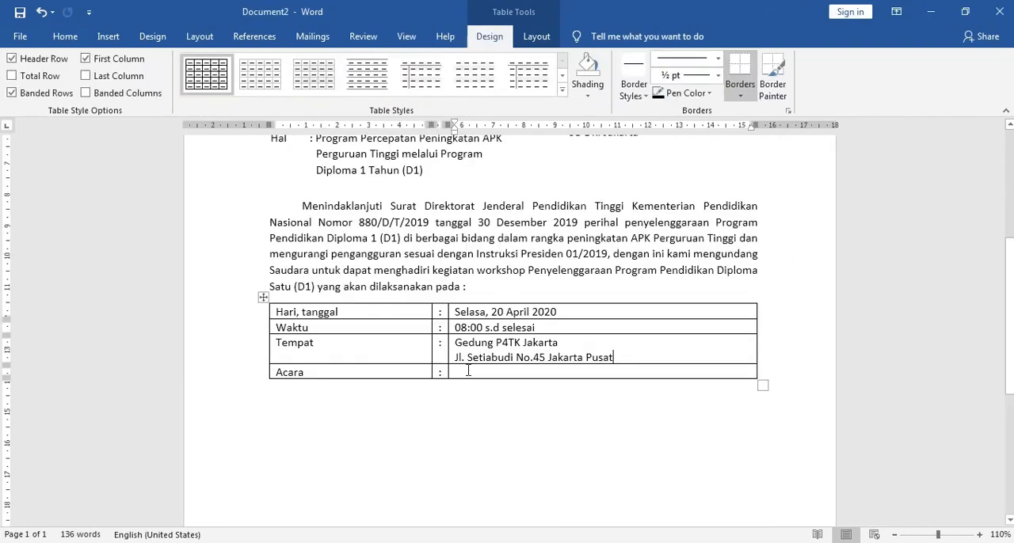
key(ctrl+v)
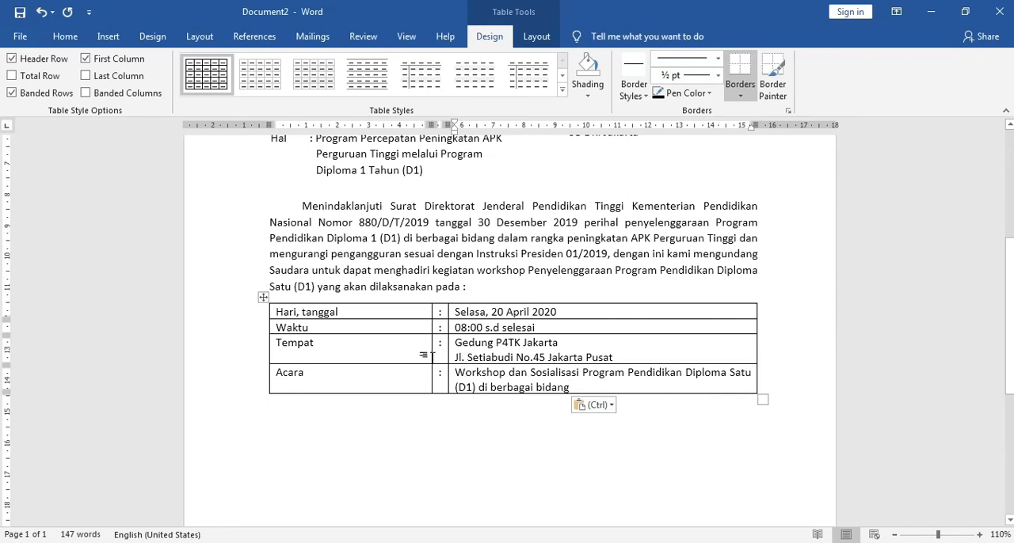
Step: Compare the event details table in surat.docx with the one in Document2
mouse_move(388, 542)
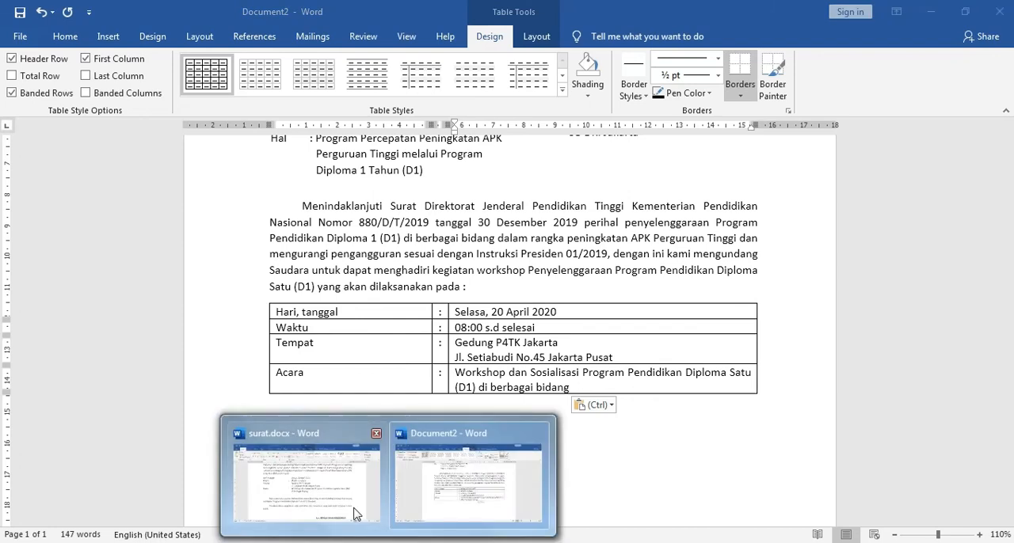
click(348, 491)
click(398, 475)
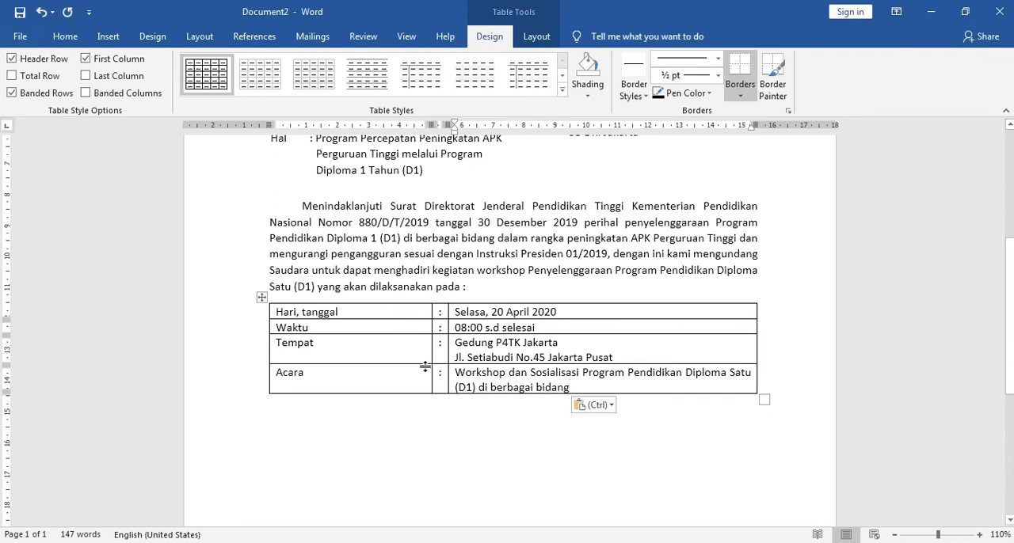
Step: Narrow the first column of the event details table in Document2 and remove all of the table's borders
mouse_move(432, 311)
mouse_down()
mouse_move(400, 311)
mouse_move(434, 312)
mouse_move(416, 316)
mouse_up()
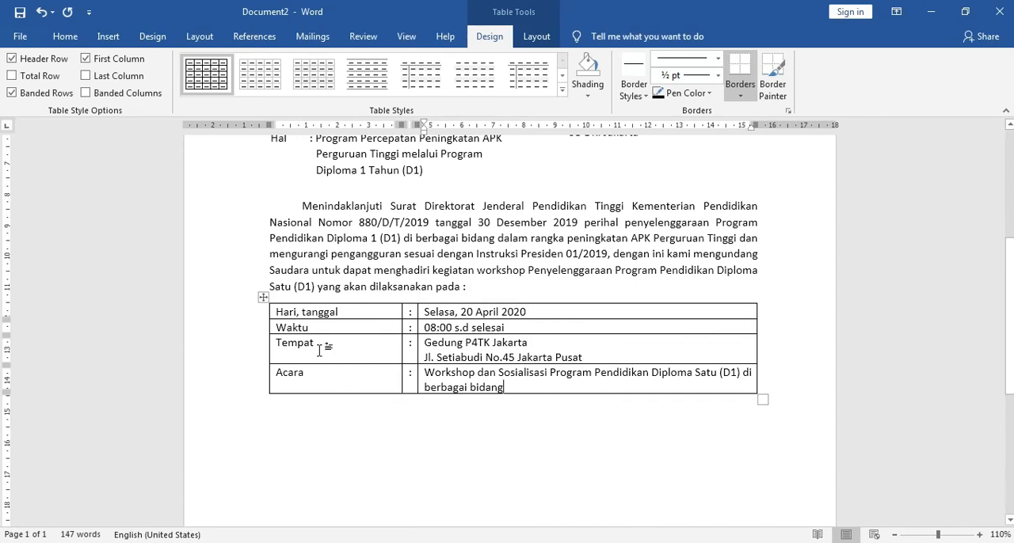
click(264, 298)
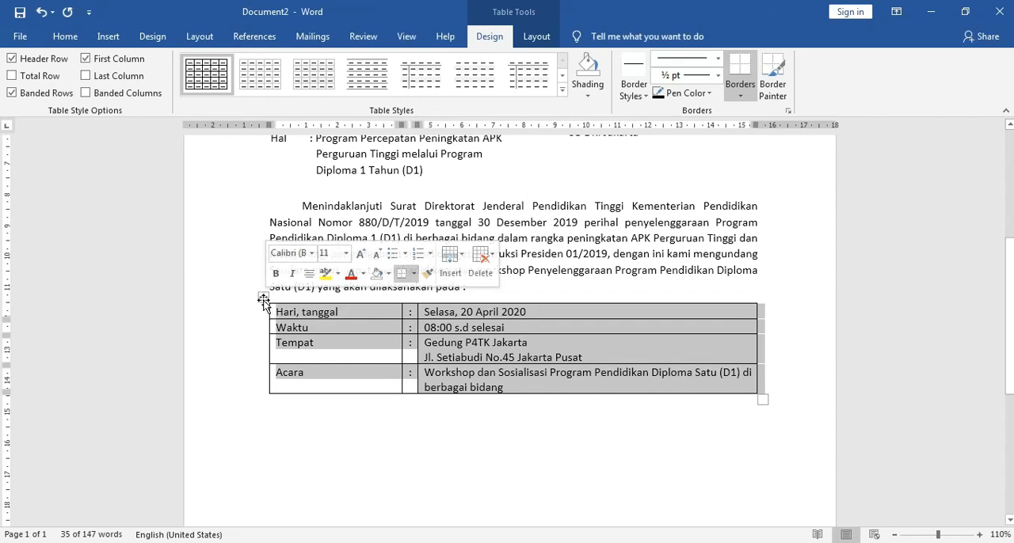
right_click(385, 317)
click(428, 294)
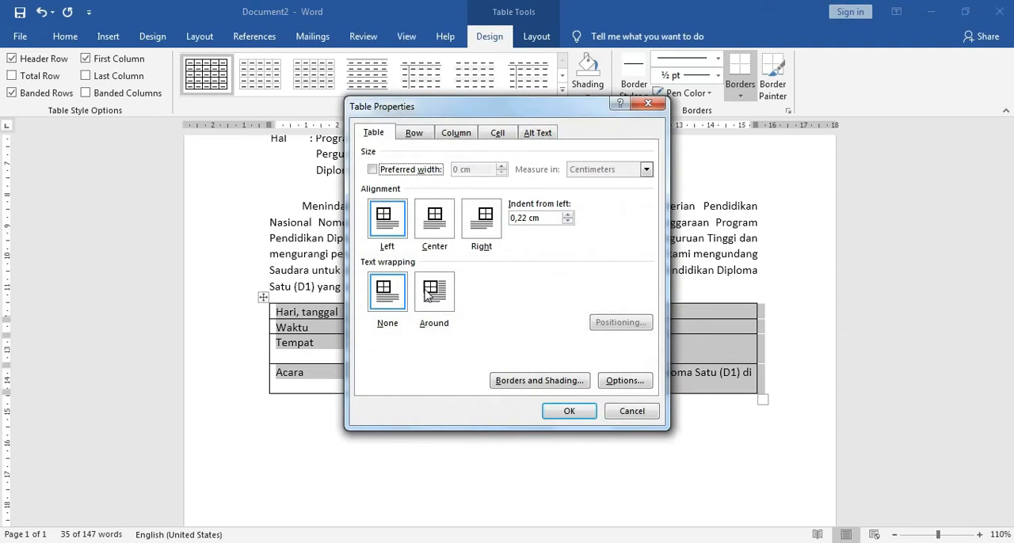
click(508, 381)
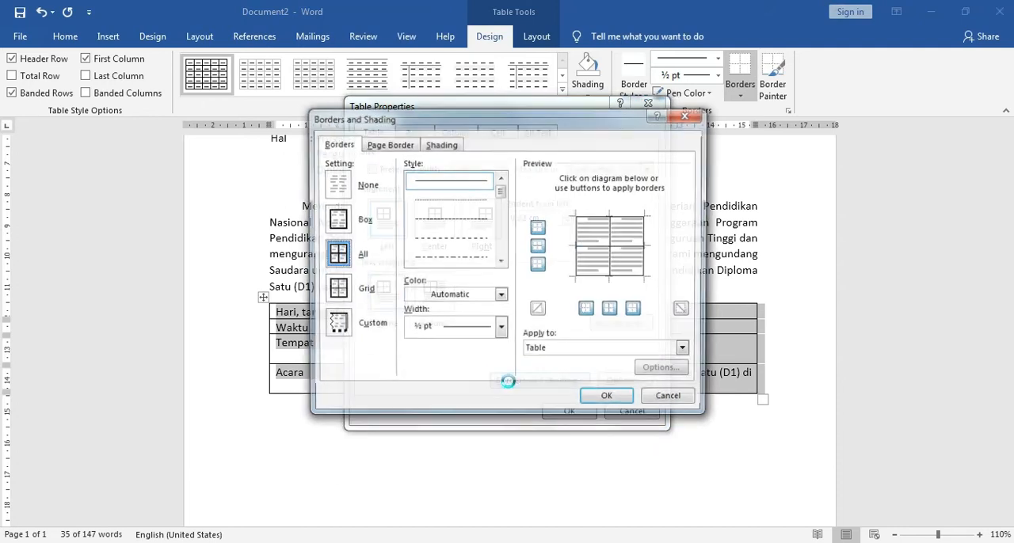
click(586, 220)
click(582, 261)
click(586, 277)
click(591, 252)
click(612, 247)
click(648, 250)
click(581, 253)
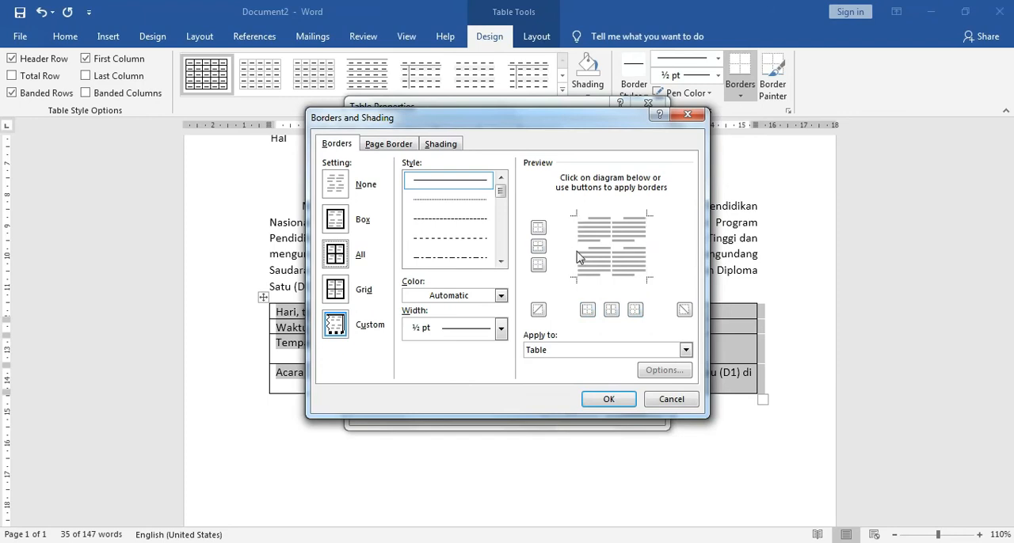
click(615, 402)
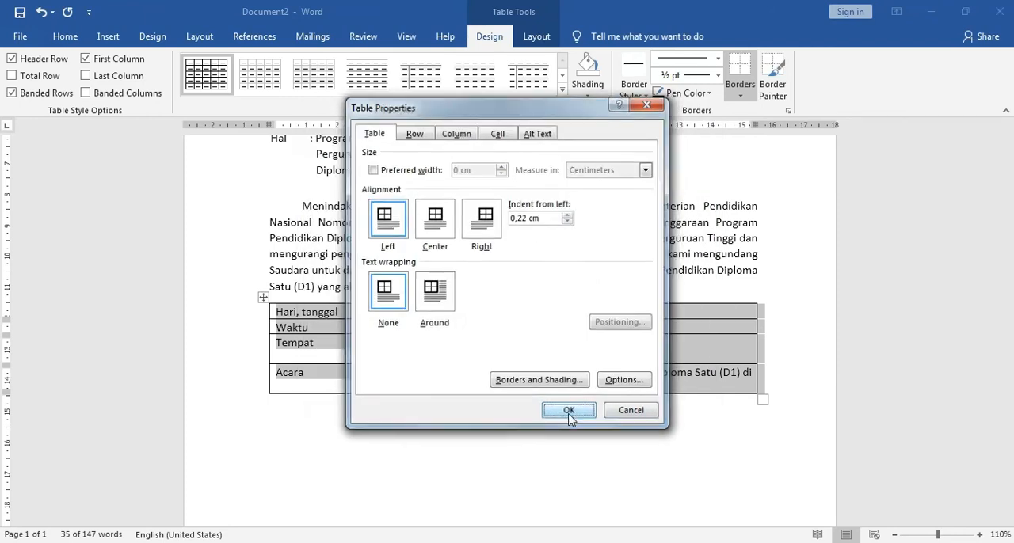
click(577, 411)
click(481, 445)
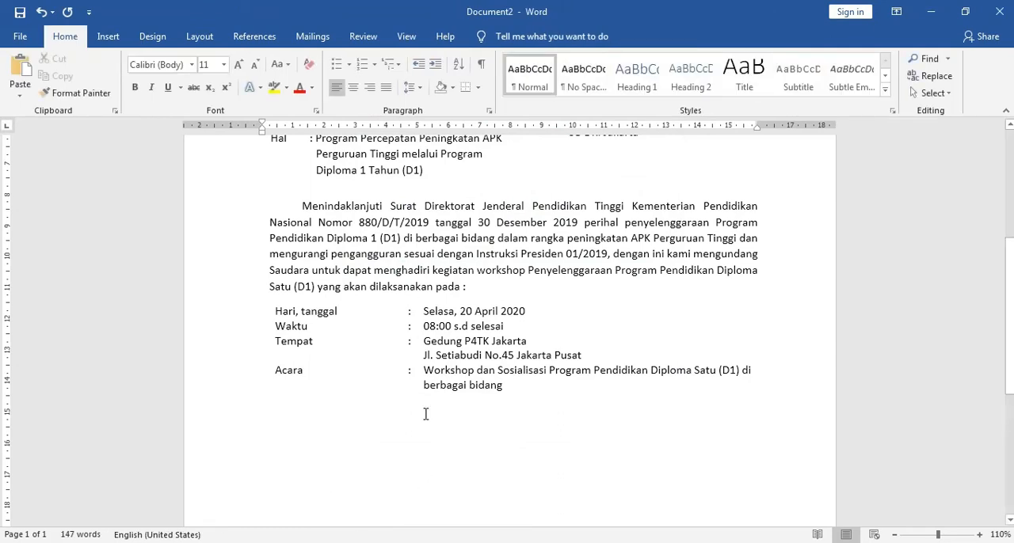
Step: Shift the borderless event details table slightly left so its labels line up with the body text's left edge
click(442, 386)
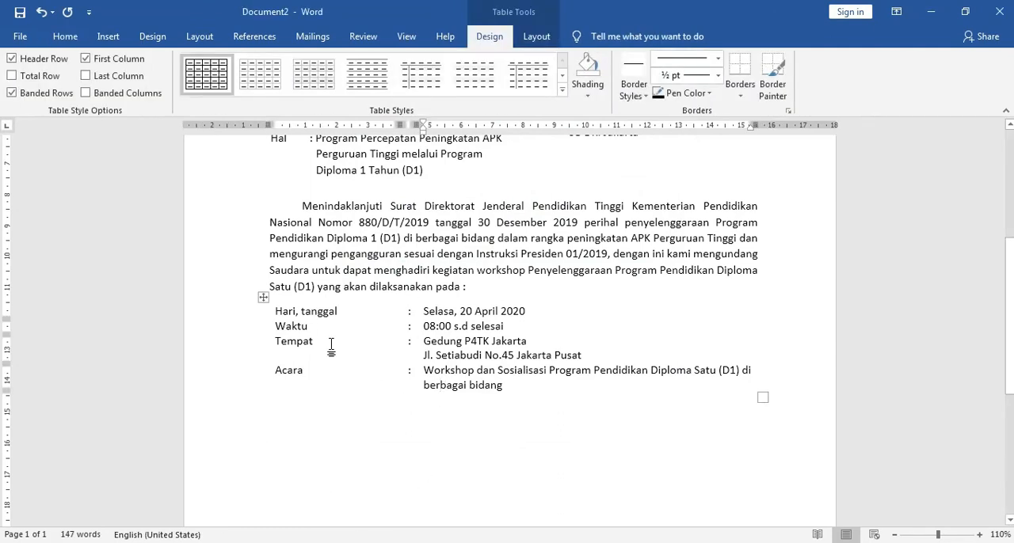
click(264, 300)
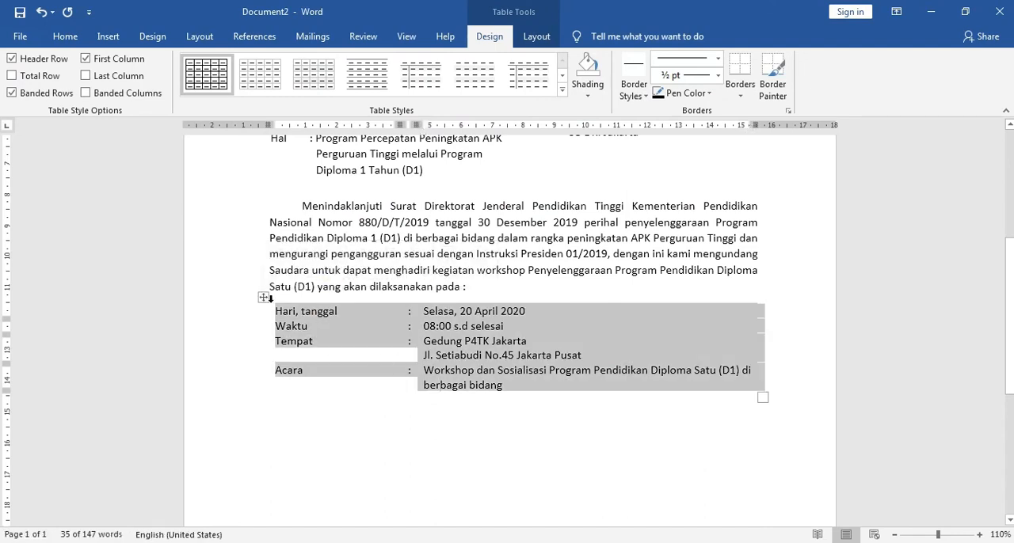
drag(264, 299, 262, 299)
drag(269, 125, 264, 126)
click(256, 296)
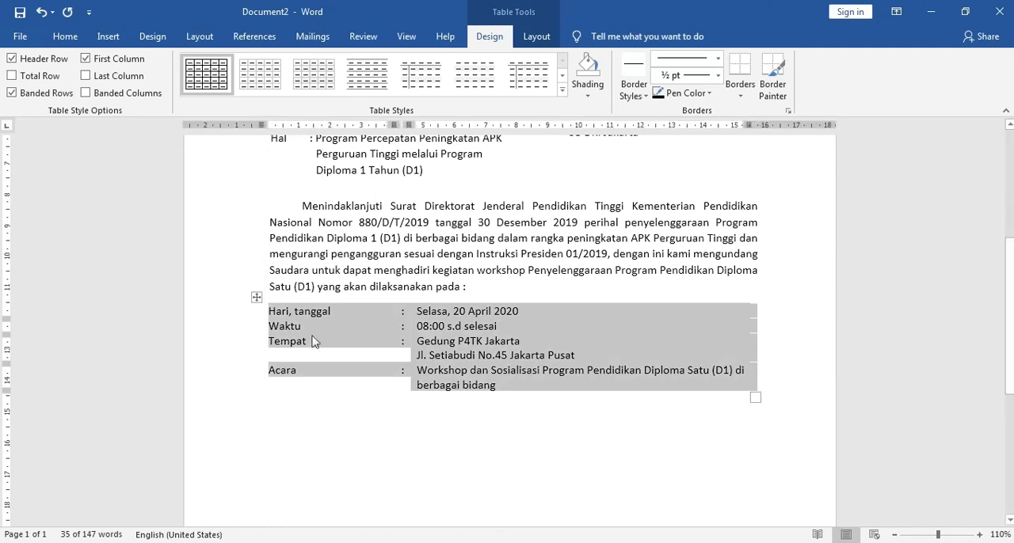
click(353, 407)
click(354, 461)
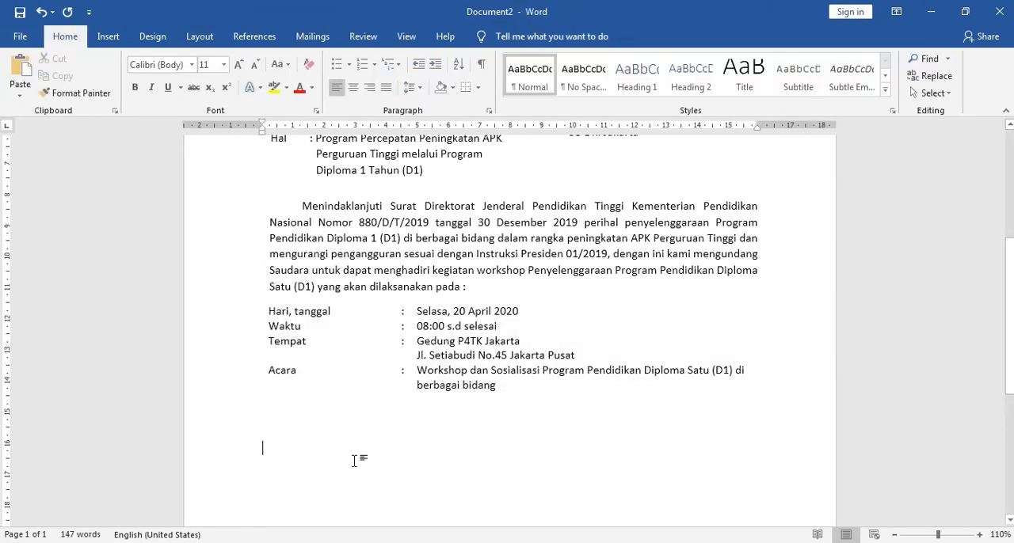
Step: Copy the paragraph starting "Perlu kami informasikan bahwa dalam acara Workshop" from surat.docx and paste it below the table in Document2
scroll(341, 458, down, 4)
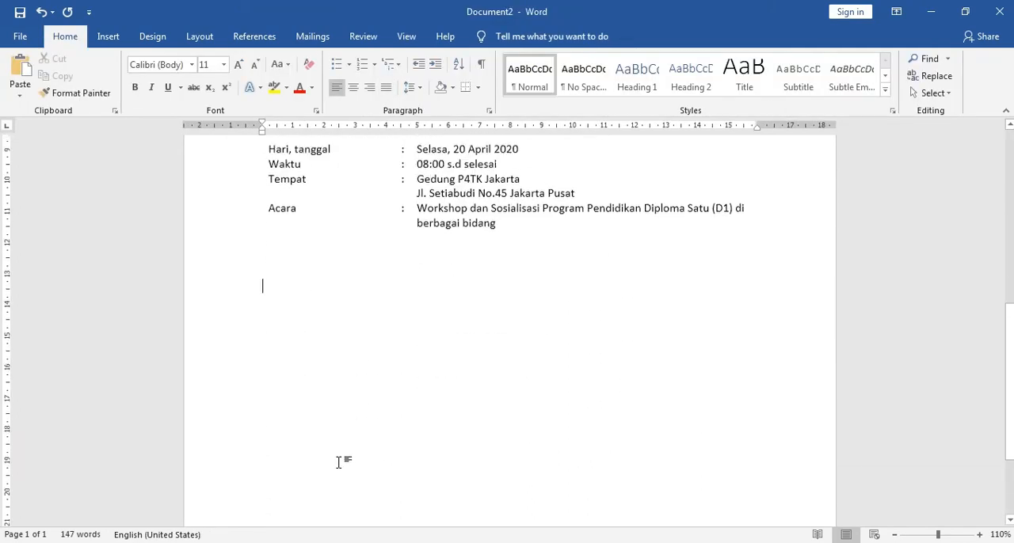
scroll(321, 352, up, 2)
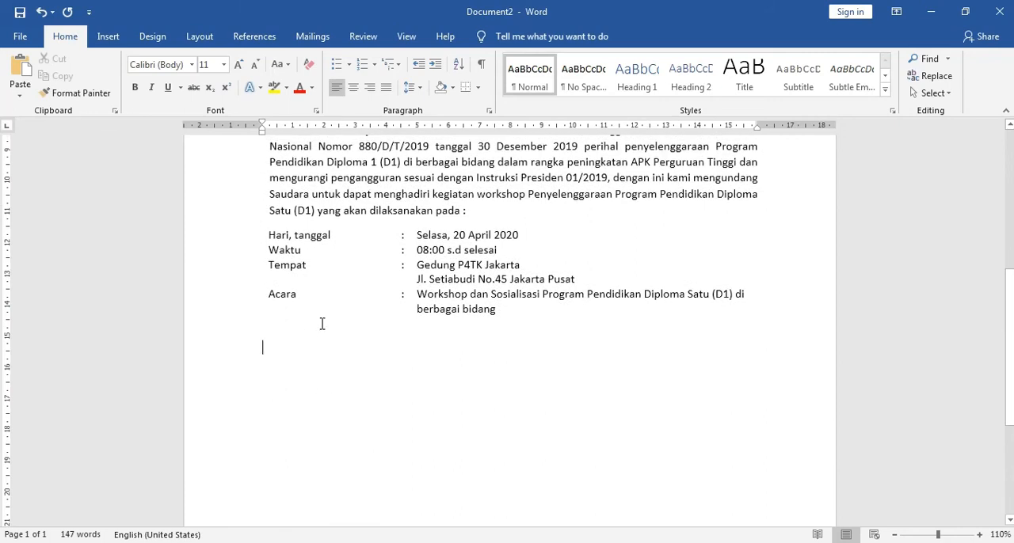
click(320, 324)
click(262, 346)
click(324, 484)
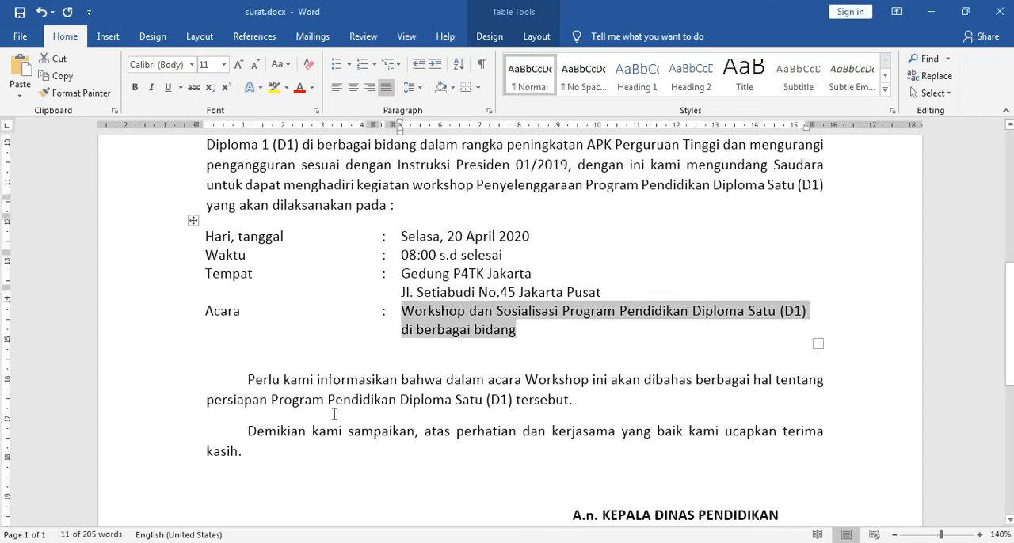
scroll(329, 403, down, 3)
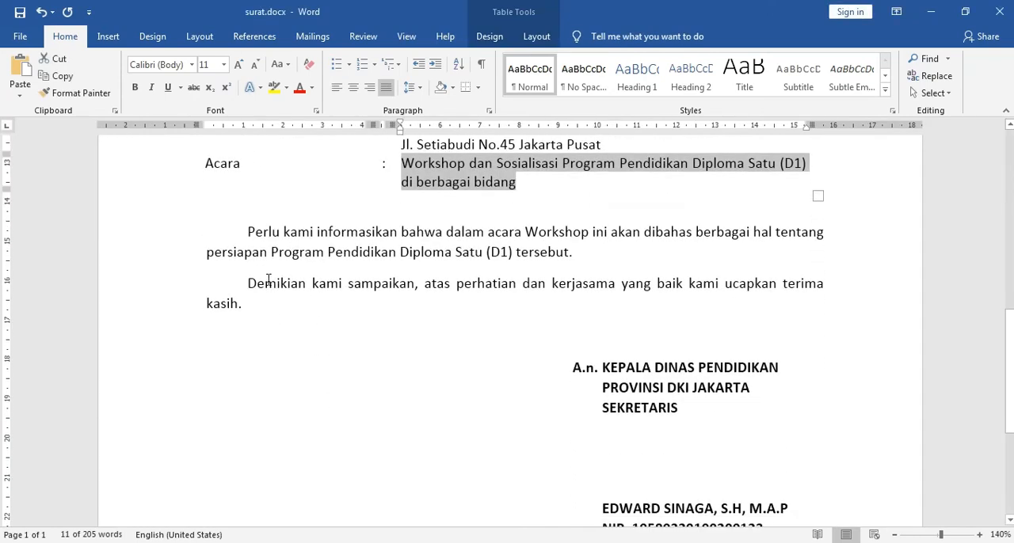
click(248, 232)
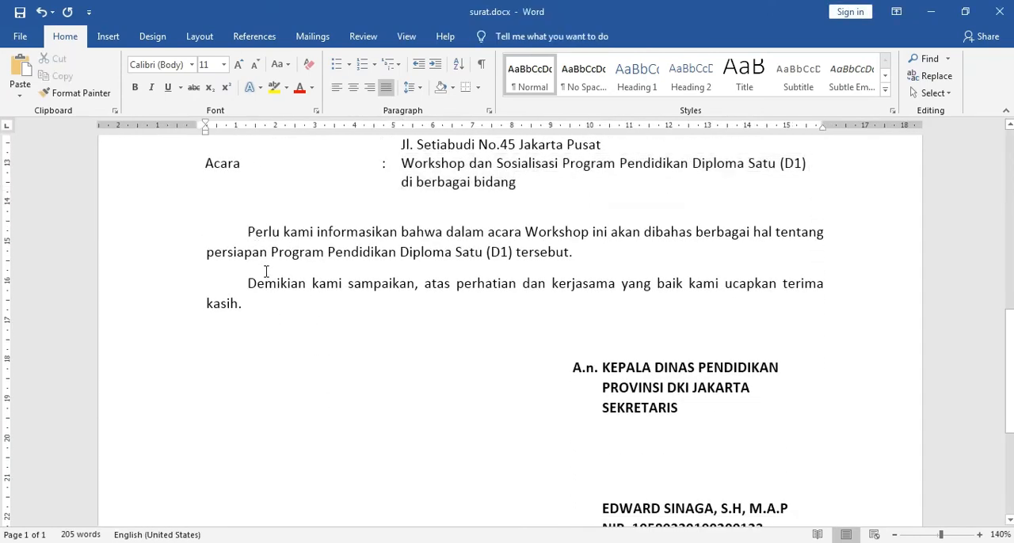
shift+click(572, 251)
key(ctrl+c)
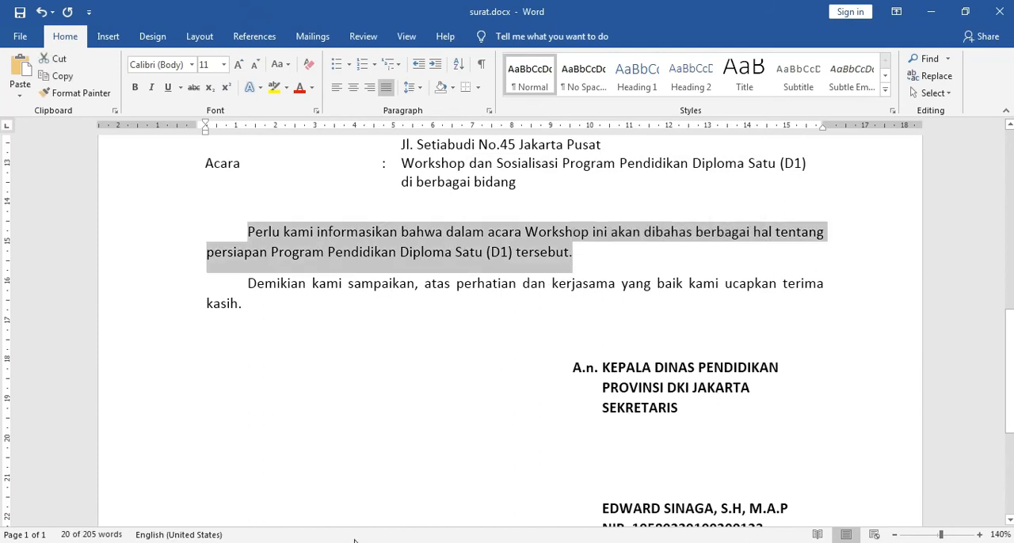
click(443, 542)
click(441, 502)
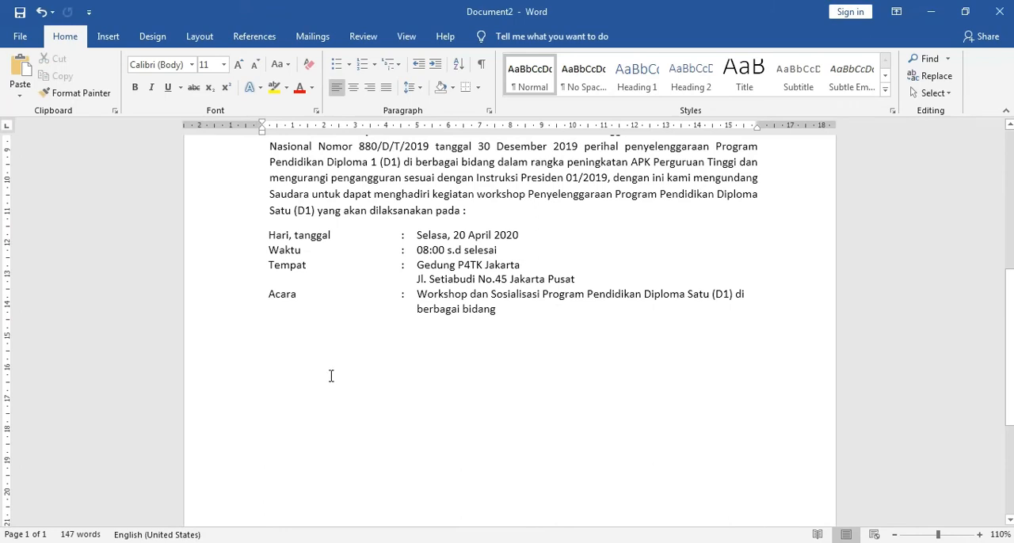
key(ctrl+v)
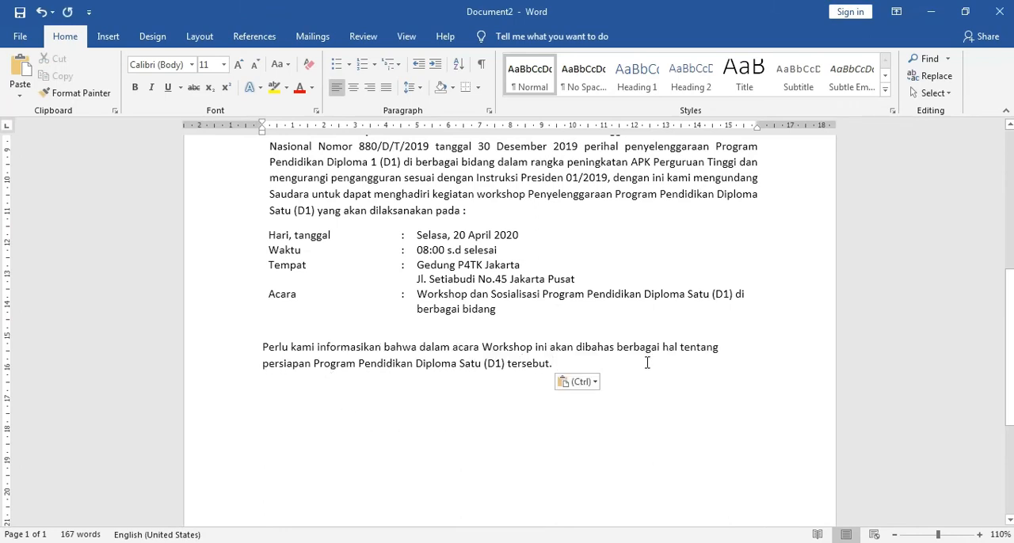
Step: Justify the "Perlu kami informasikan" paragraph, indent its first line, and align its left indent with the opening body paragraph
click(385, 87)
click(263, 349)
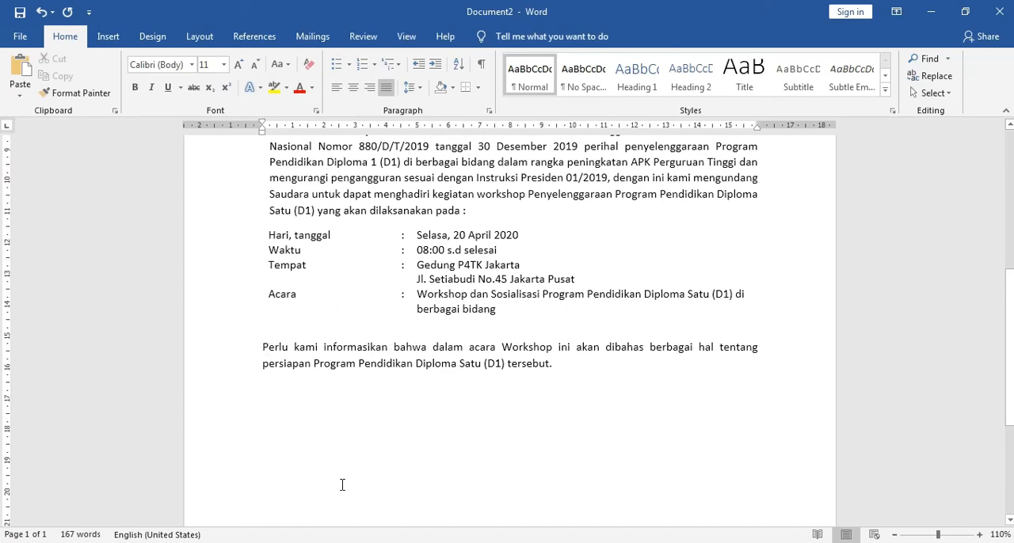
key(Tab)
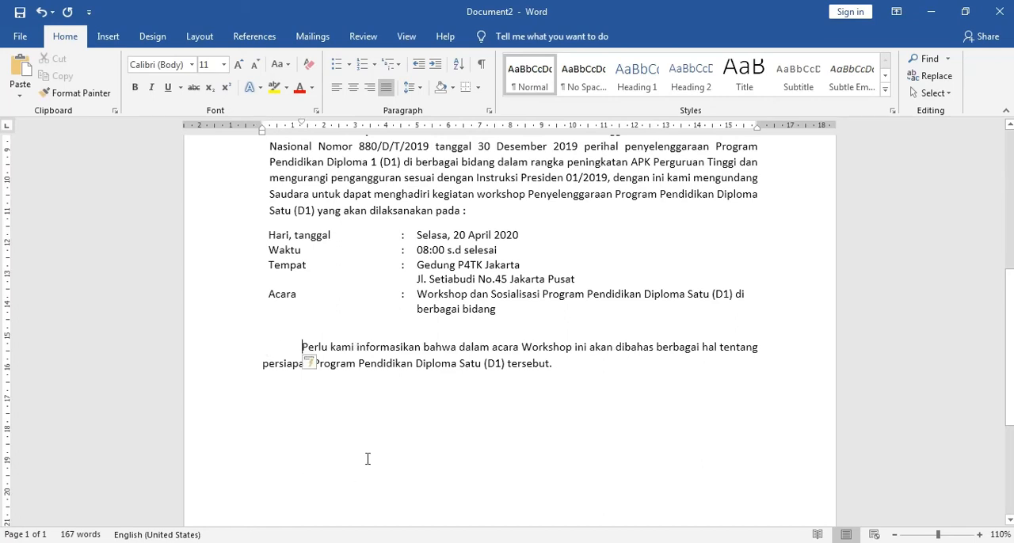
scroll(396, 471, up, 5)
scroll(420, 479, down, 4)
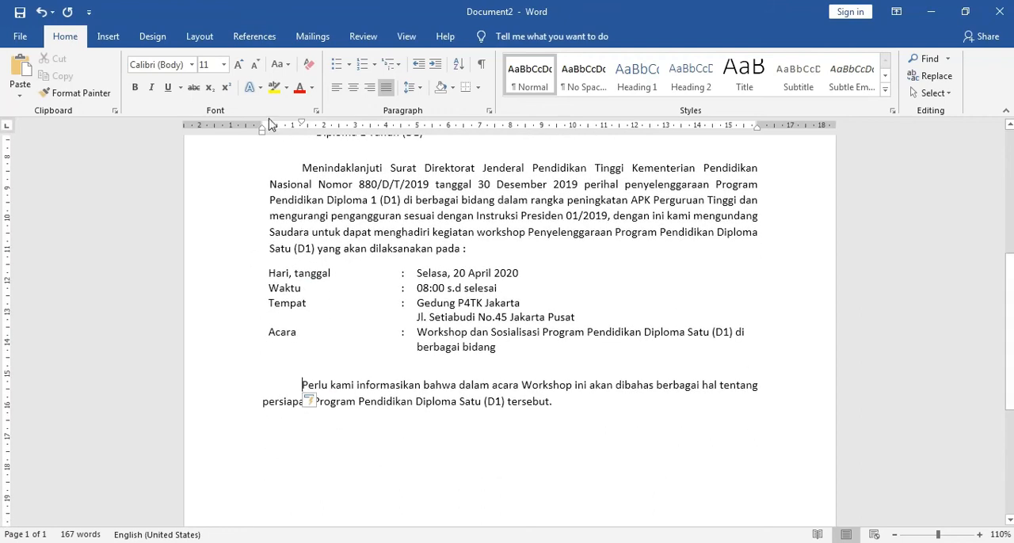
drag(263, 133, 270, 133)
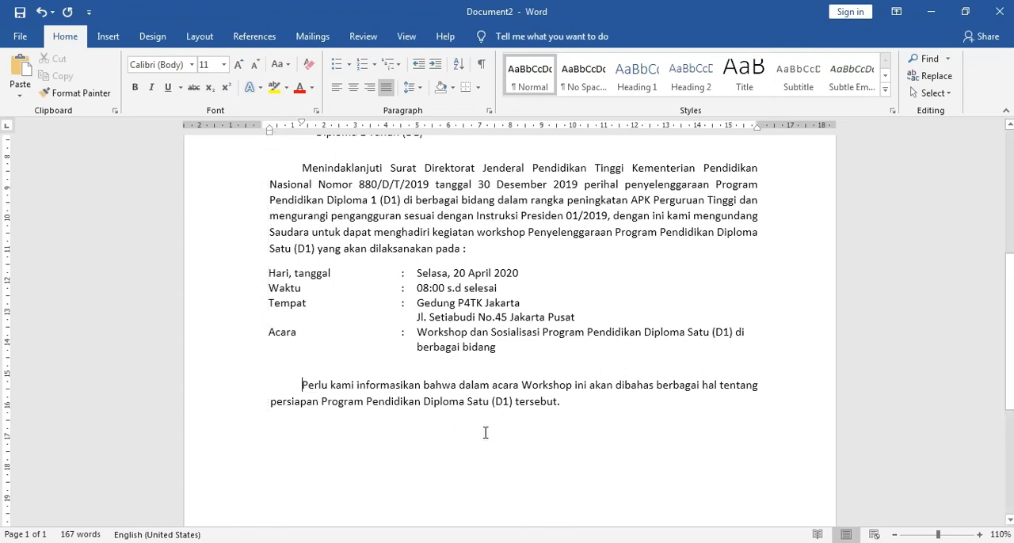
Step: Copy the closing paragraph "Demikian kami sampaikan..." from surat.docx into a new paragraph in Document2, then place the insertion point several lines below it
click(601, 415)
key(Return)
scroll(594, 422, down, 3)
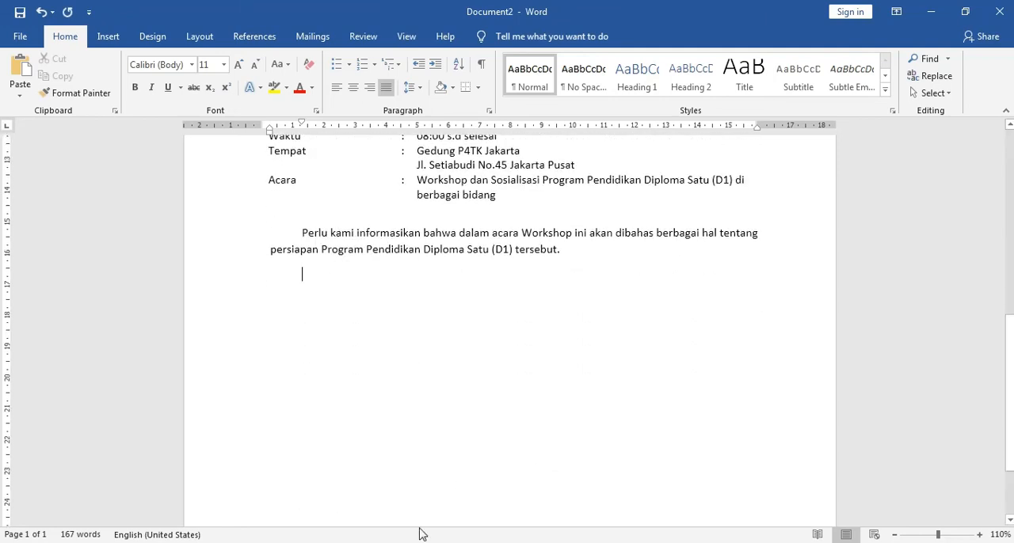
click(307, 475)
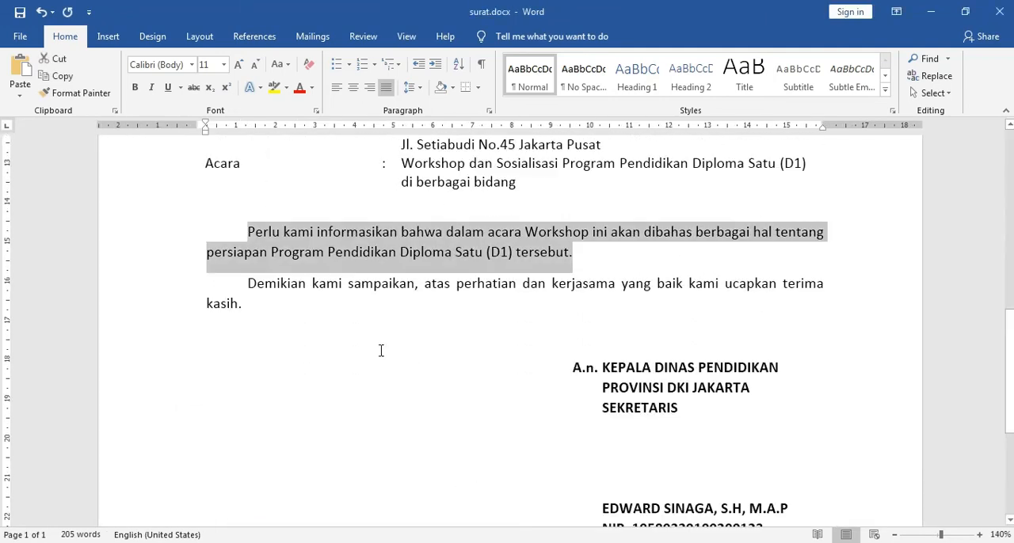
click(253, 287)
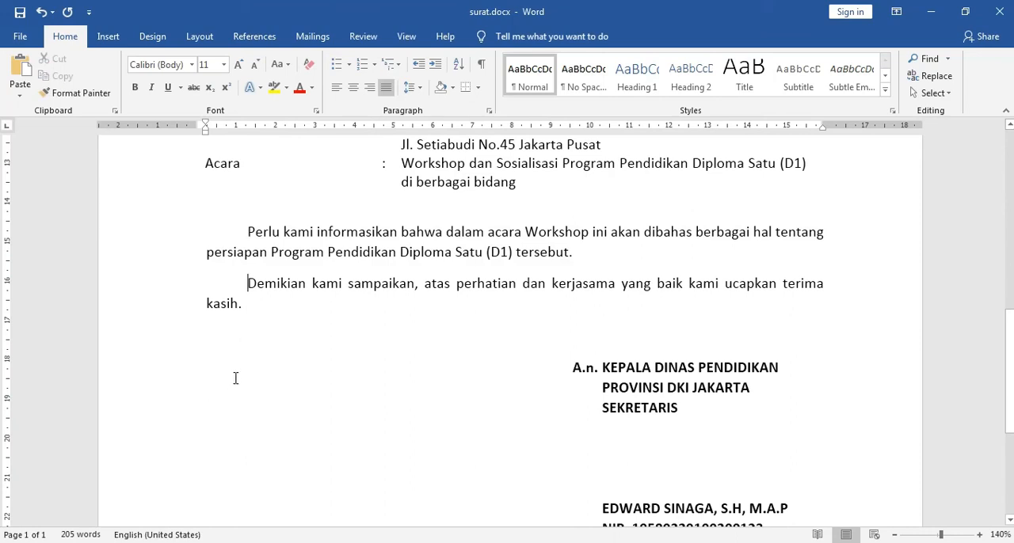
shift+click(242, 303)
key(ctrl+c)
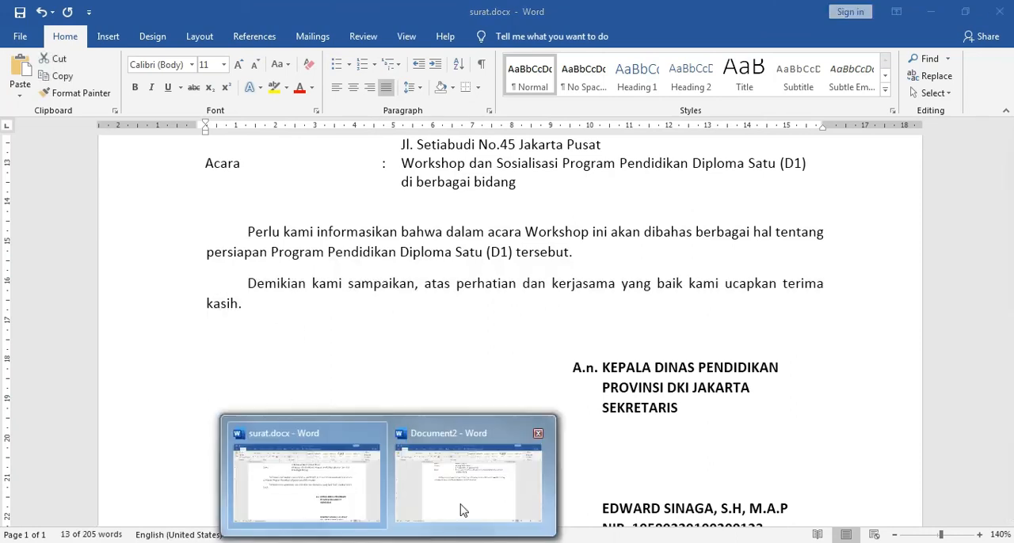
click(464, 507)
key(ctrl+v)
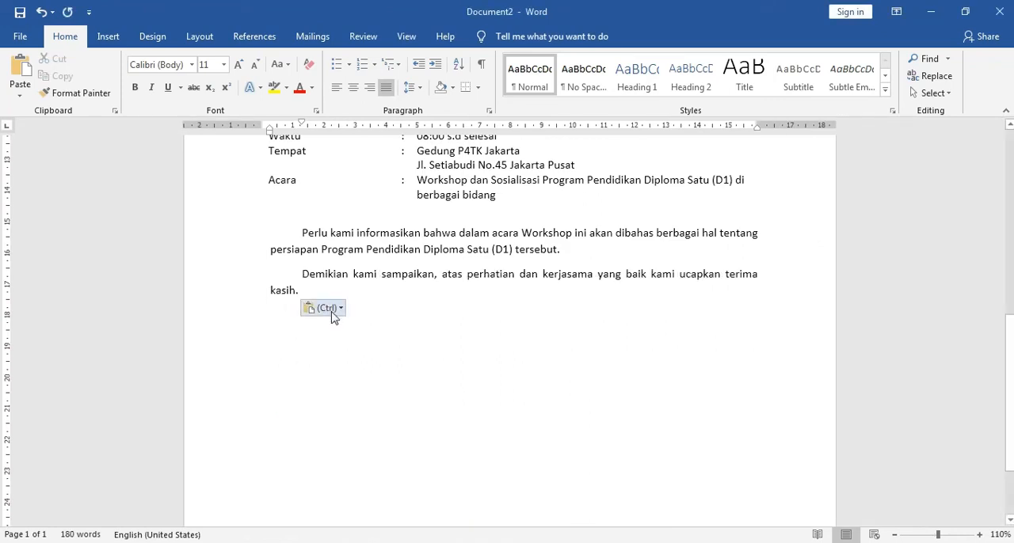
key(BackSpace)
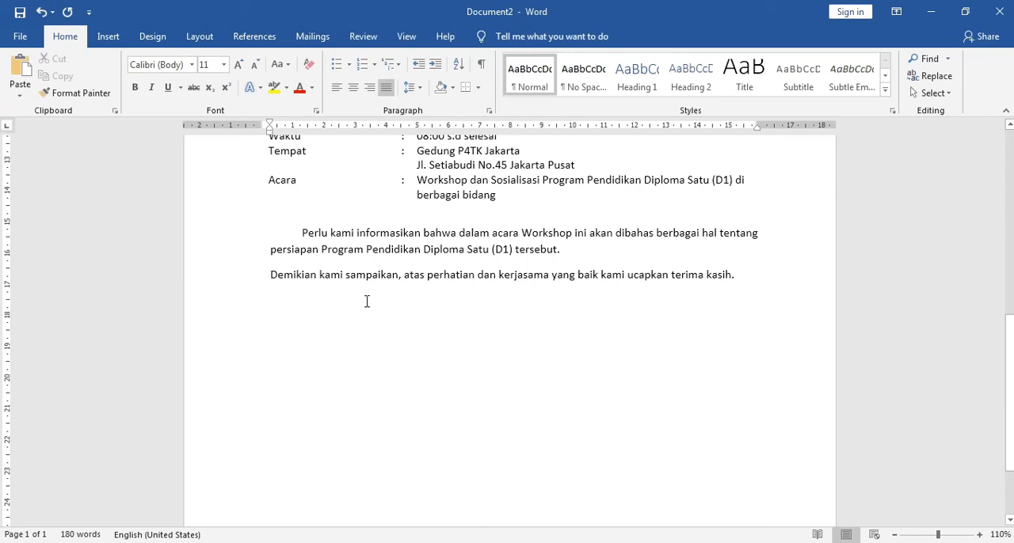
key(ctrl+z)
click(449, 330)
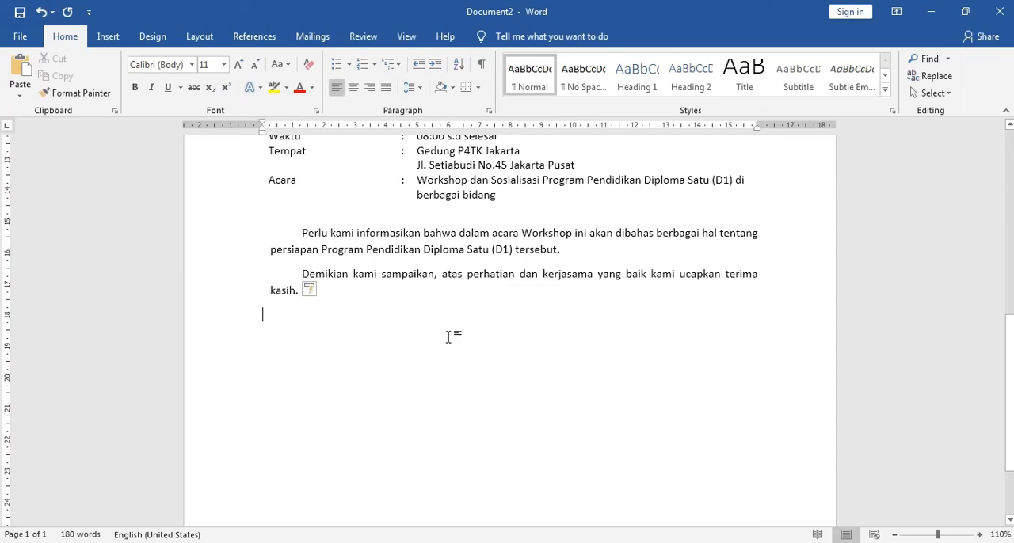
scroll(452, 373, down, 2)
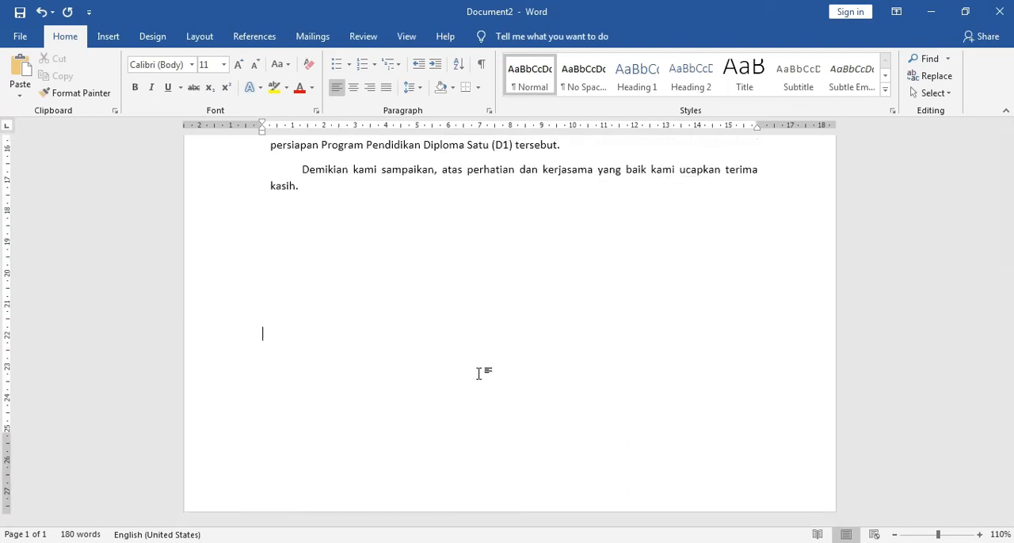
Step: Examine the signature block and the Tembusan list at the end of surat.docx, then return to Document2
click(327, 514)
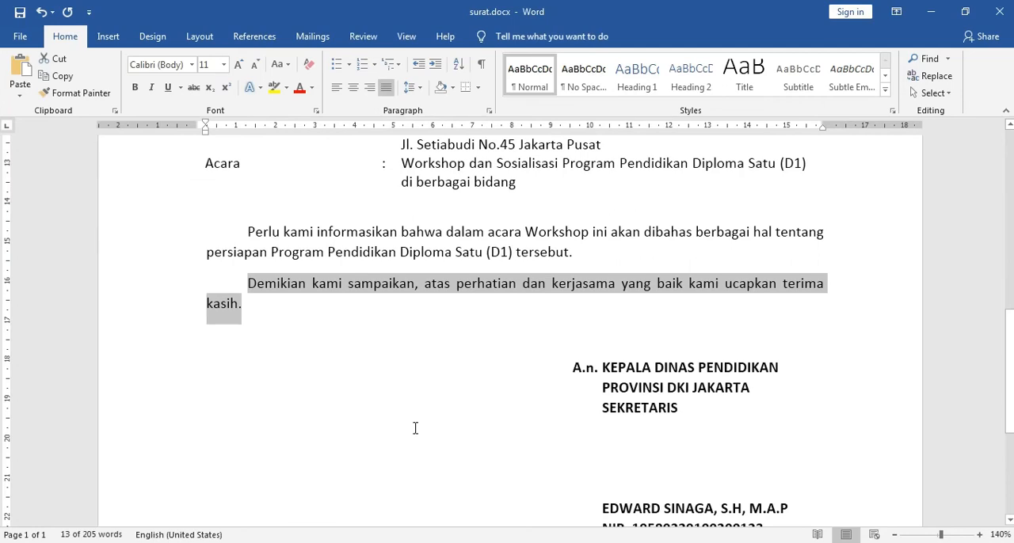
scroll(414, 427, down, 3)
scroll(428, 420, up, 1)
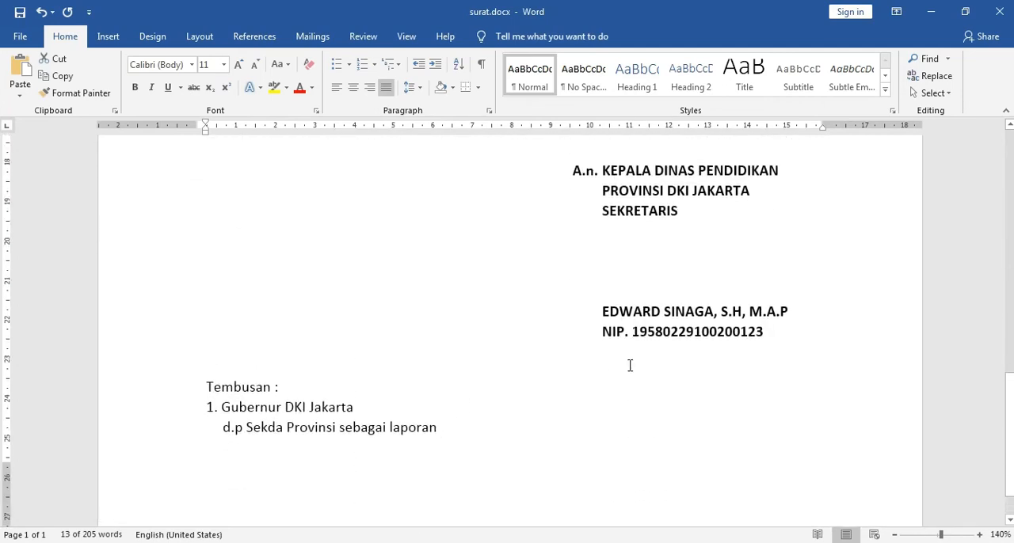
click(694, 217)
click(728, 391)
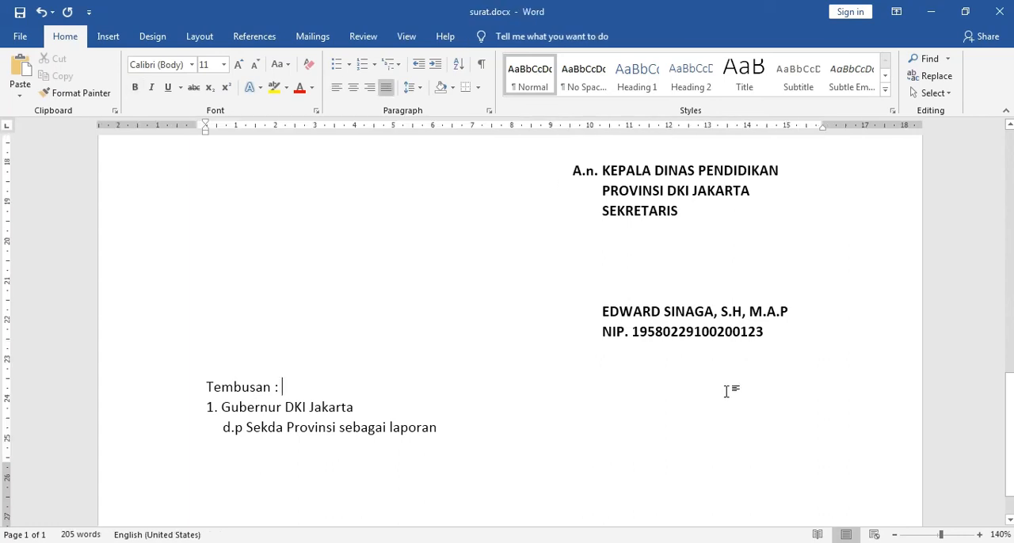
click(455, 498)
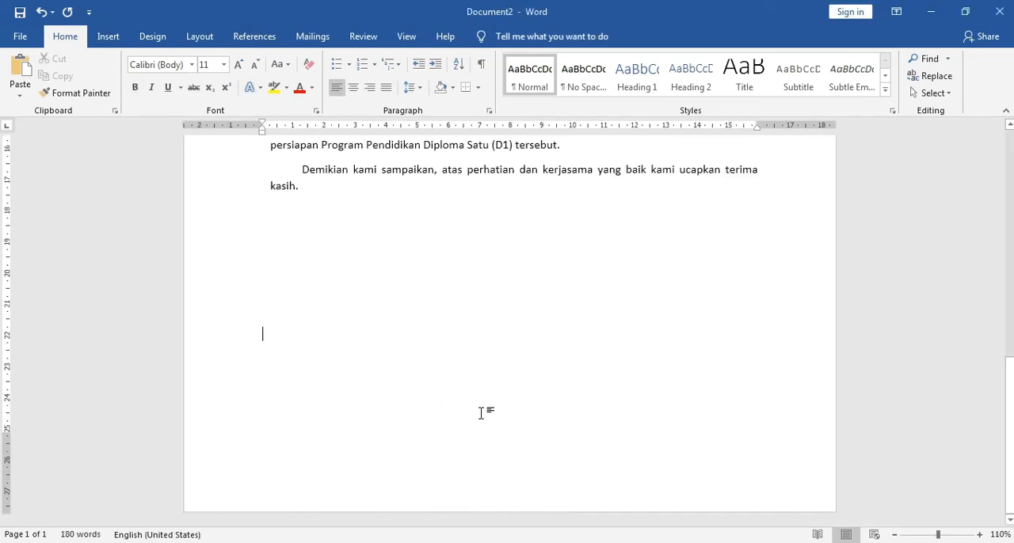
Step: Insert a simple text box for the signature block in Document2
scroll(482, 412, up, 3)
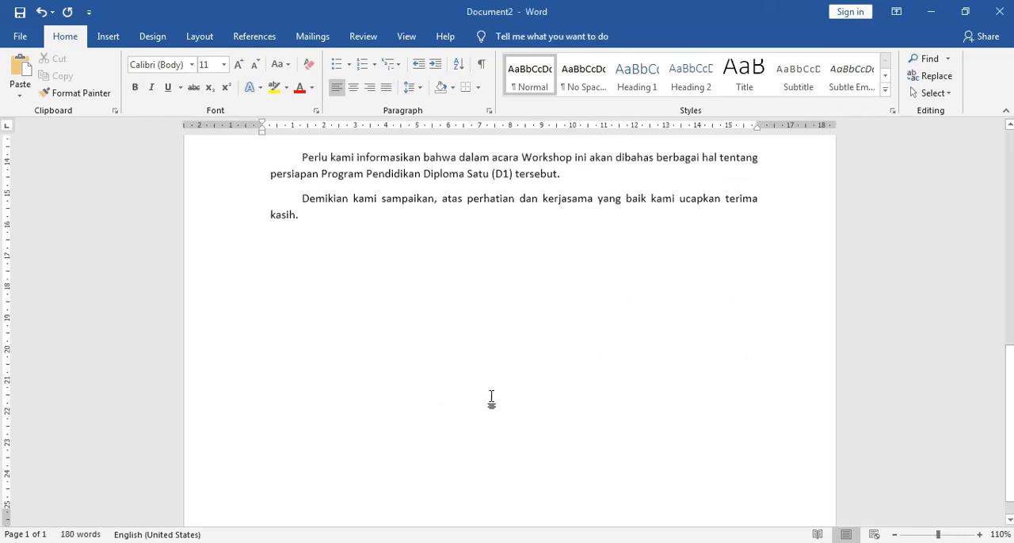
click(109, 37)
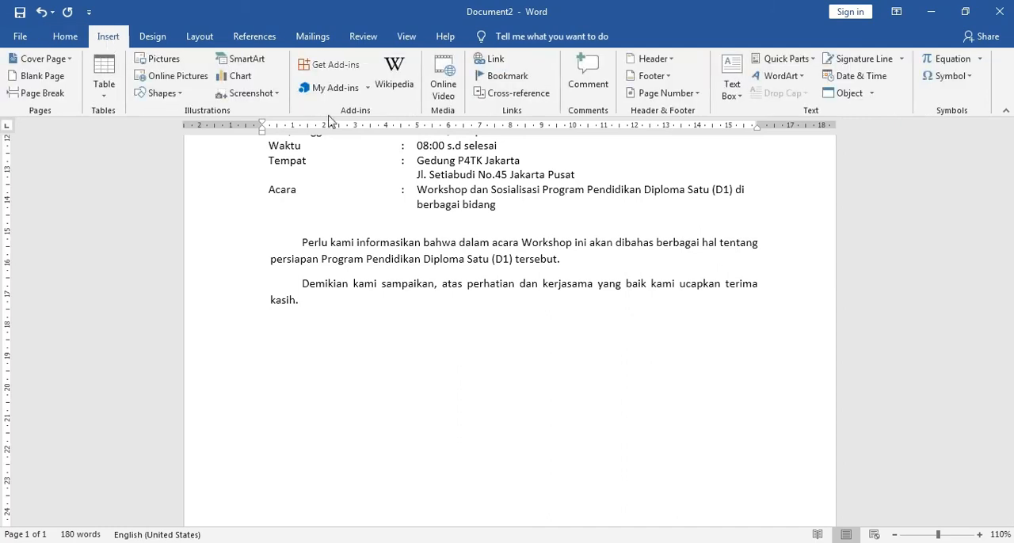
click(720, 96)
click(737, 163)
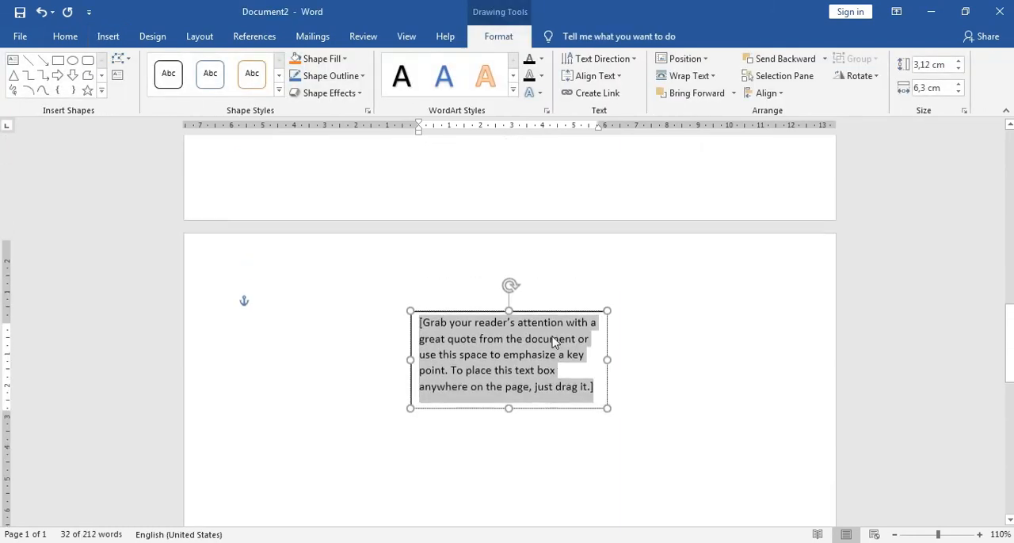
Step: Move the new text box below the closing paragraph at the right margin and enlarge it to about 4.22 cm high by 6.33 cm wide
drag(557, 435, 656, 167)
scroll(678, 265, up, 6)
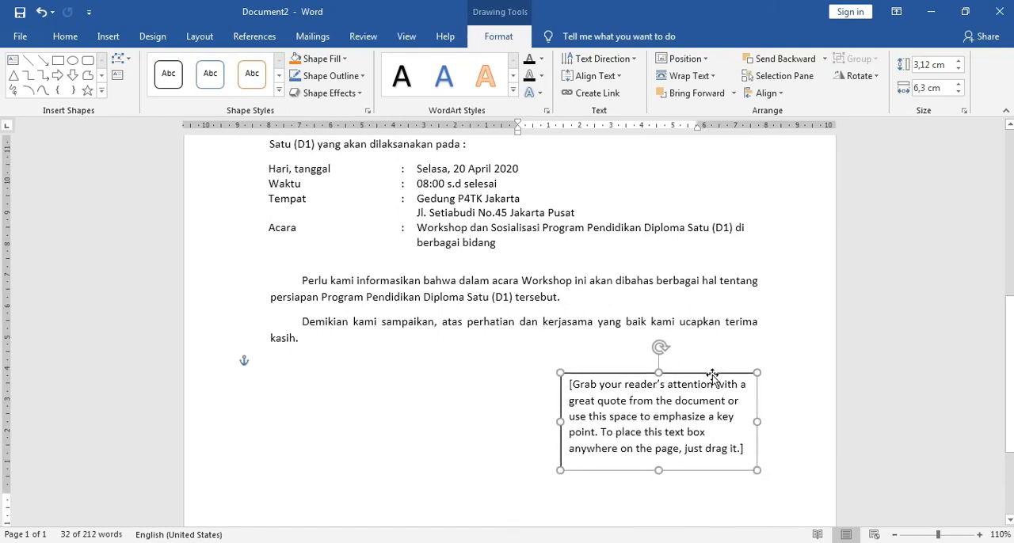
scroll(708, 428, down, 4)
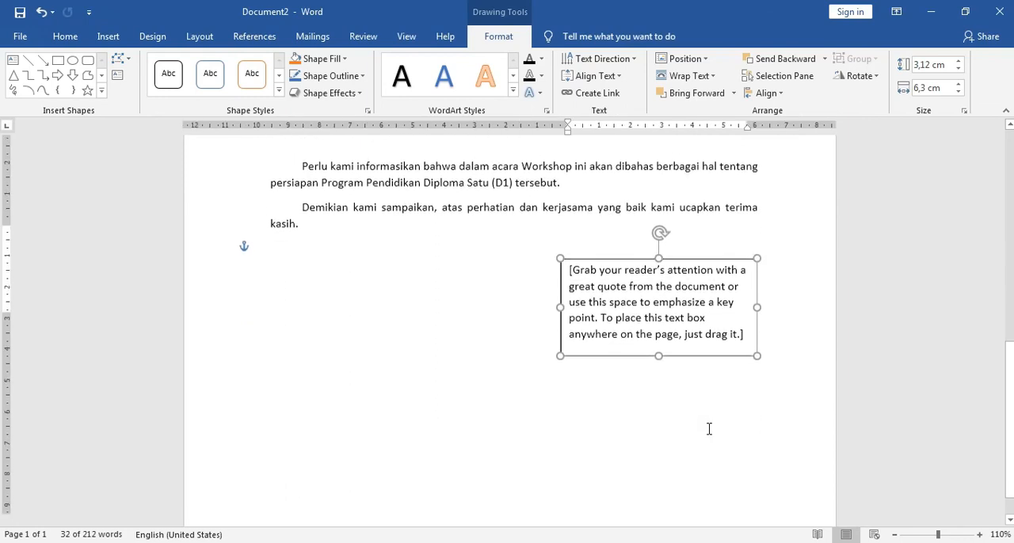
drag(657, 318, 657, 352)
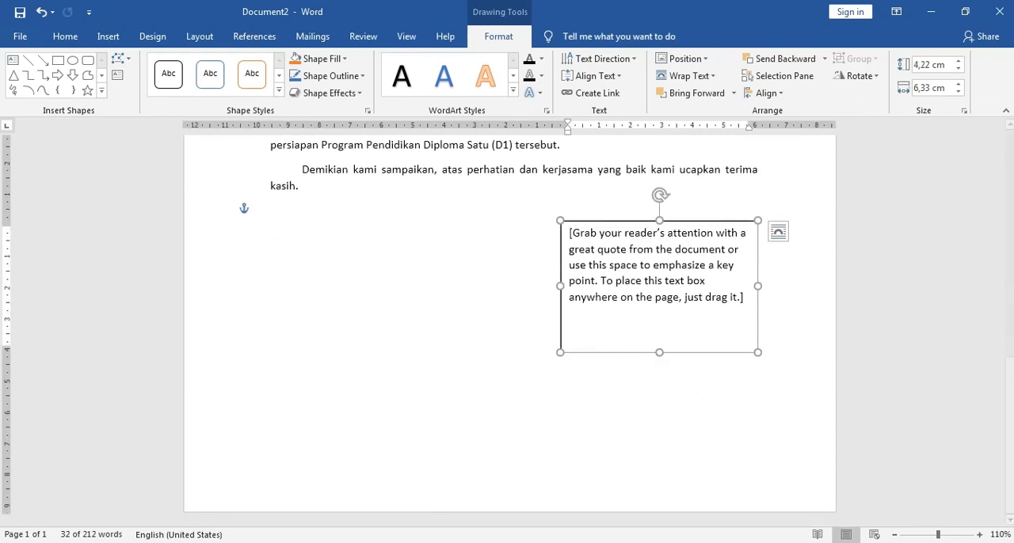
Step: Check the signature block in surat.docx, then replace the placeholder text of the Document2 text box with "A.n"
click(328, 496)
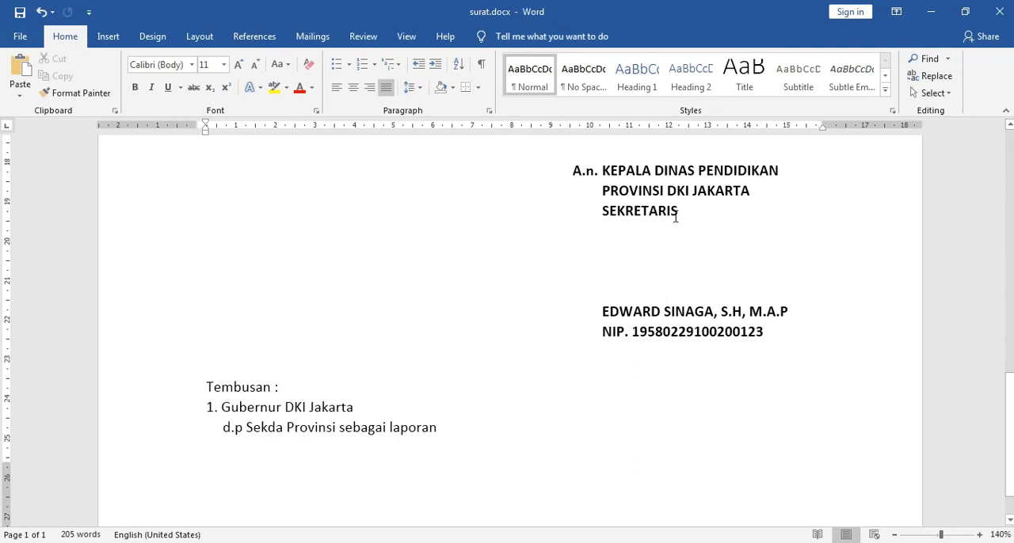
click(765, 331)
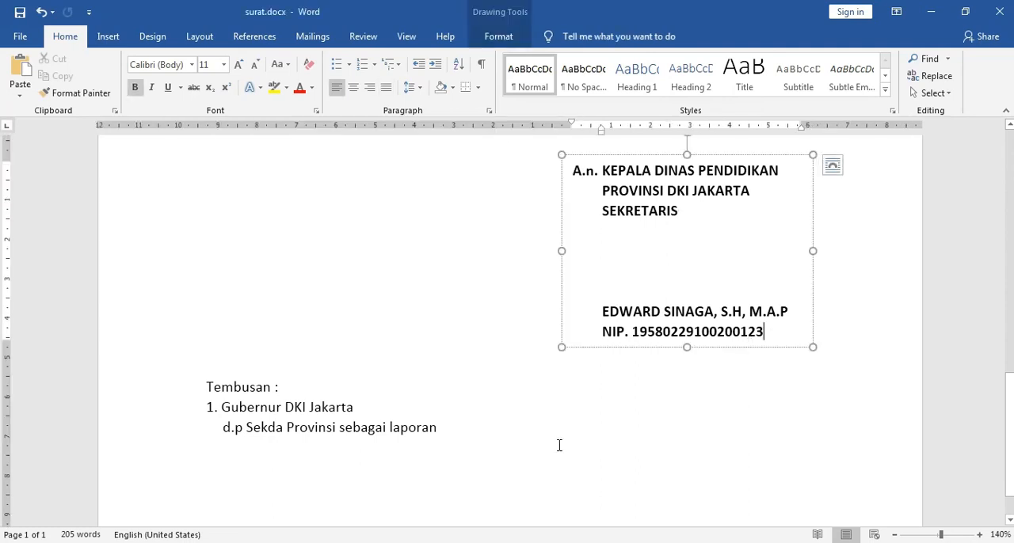
click(445, 511)
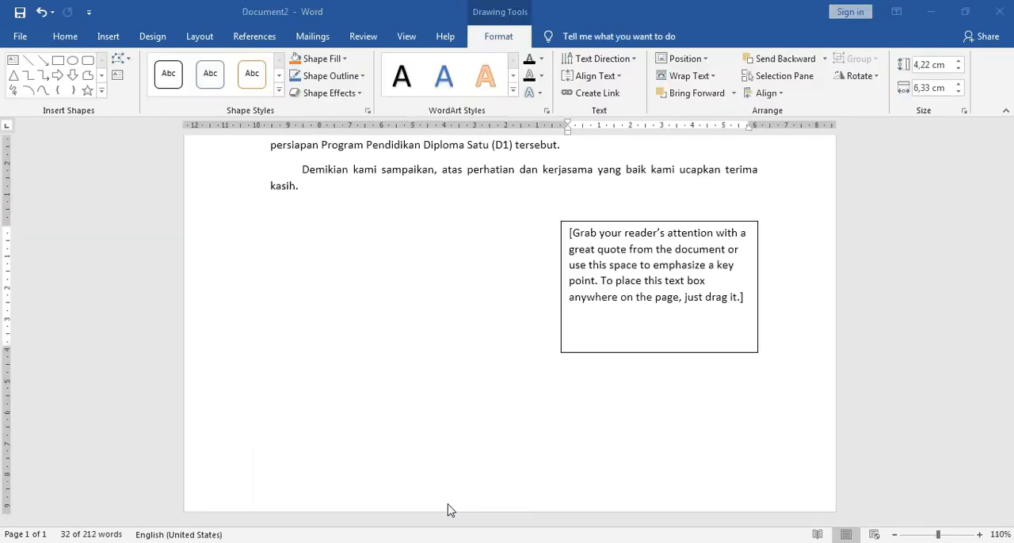
click(659, 272)
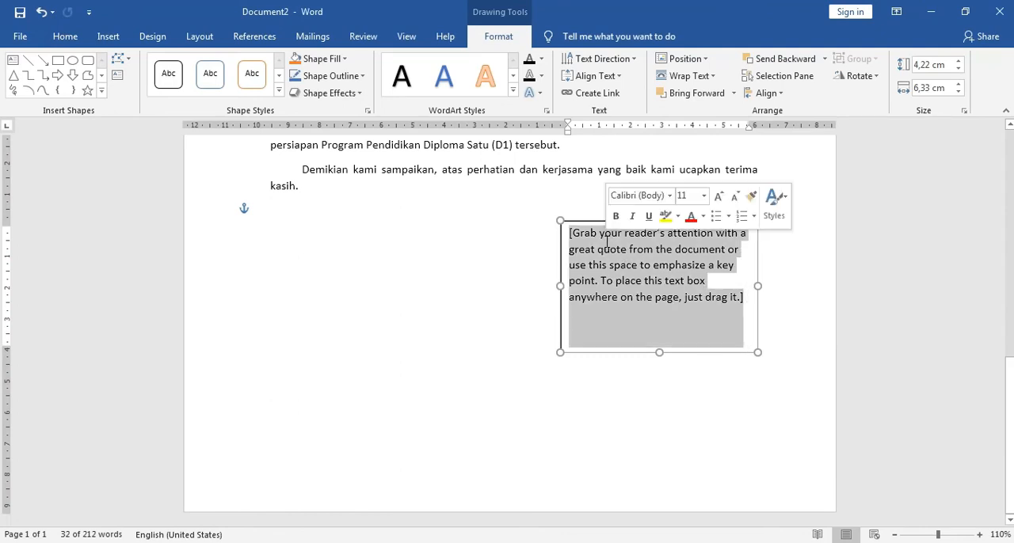
text(A.n)
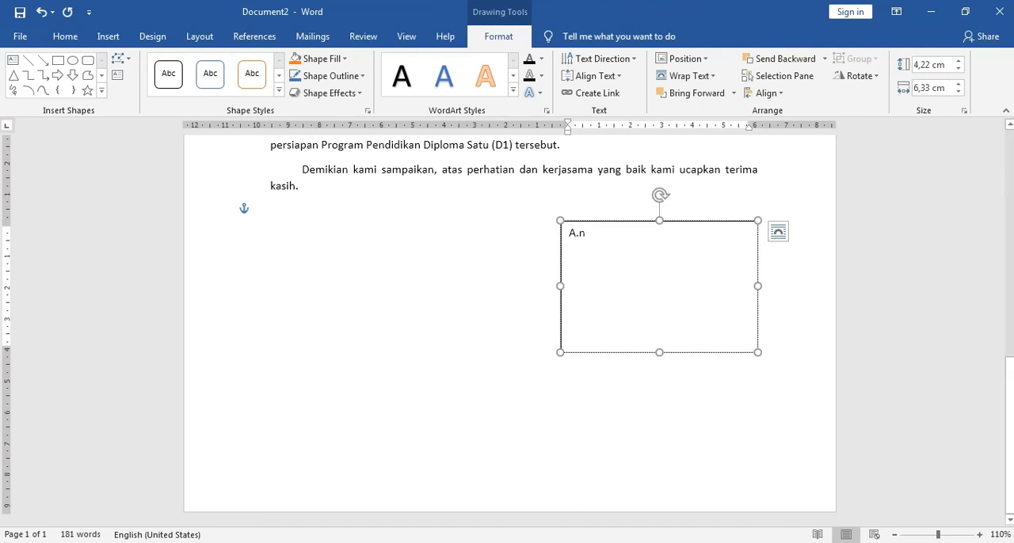
Step: Compare with surat.docx and give the "A.n" line in Document2 a hanging indent of about 0.75 cm
click(388, 542)
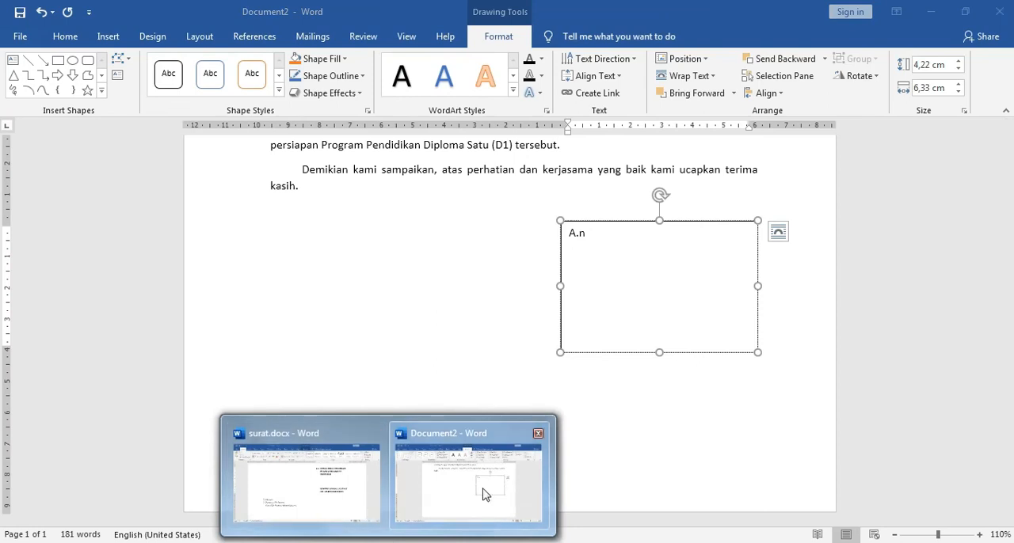
click(384, 499)
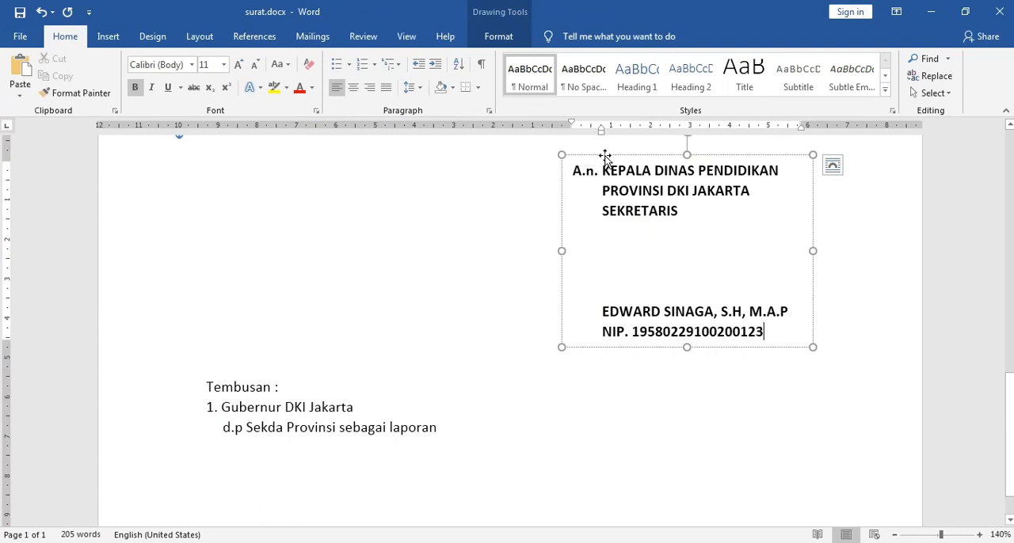
mouse_move(407, 540)
click(435, 440)
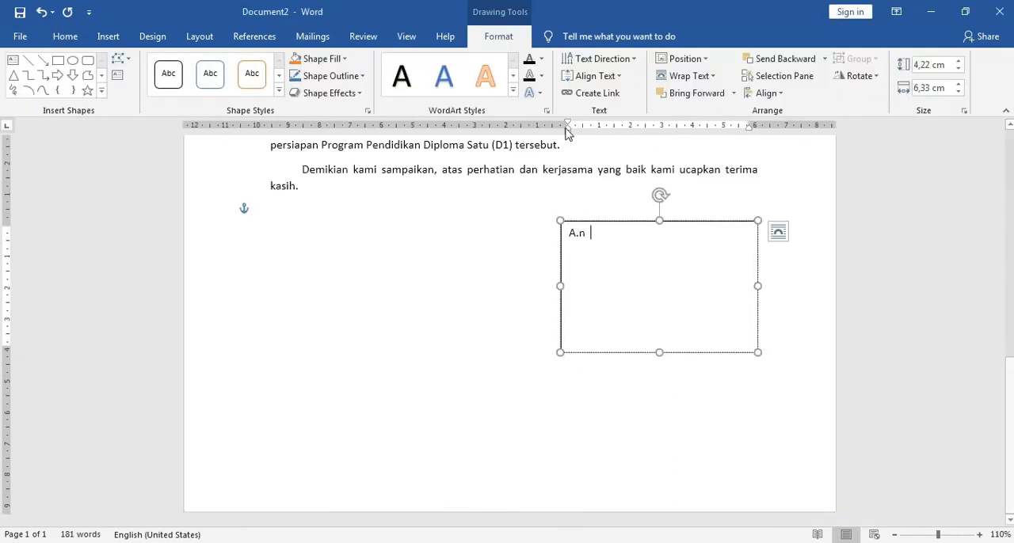
drag(568, 132, 598, 136)
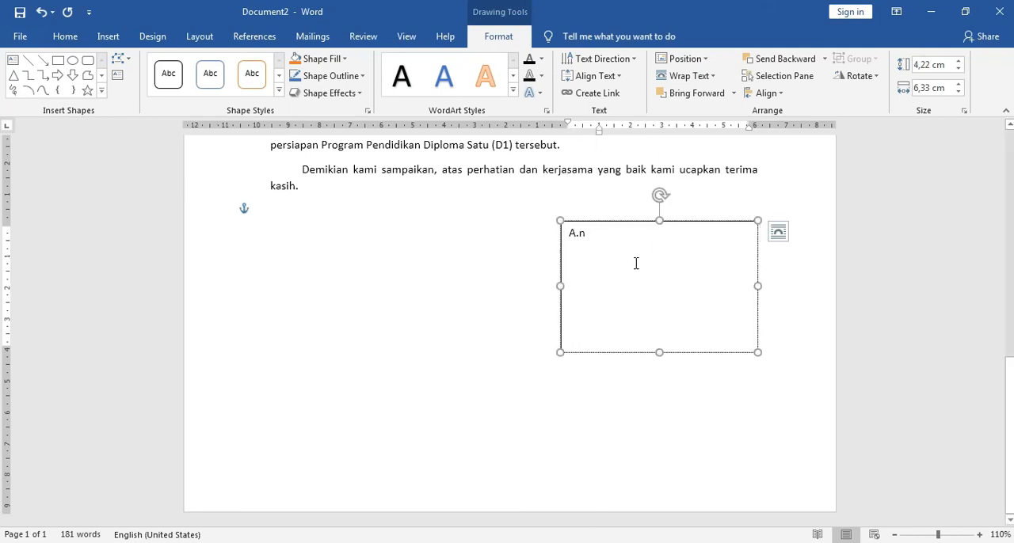
drag(599, 131, 590, 135)
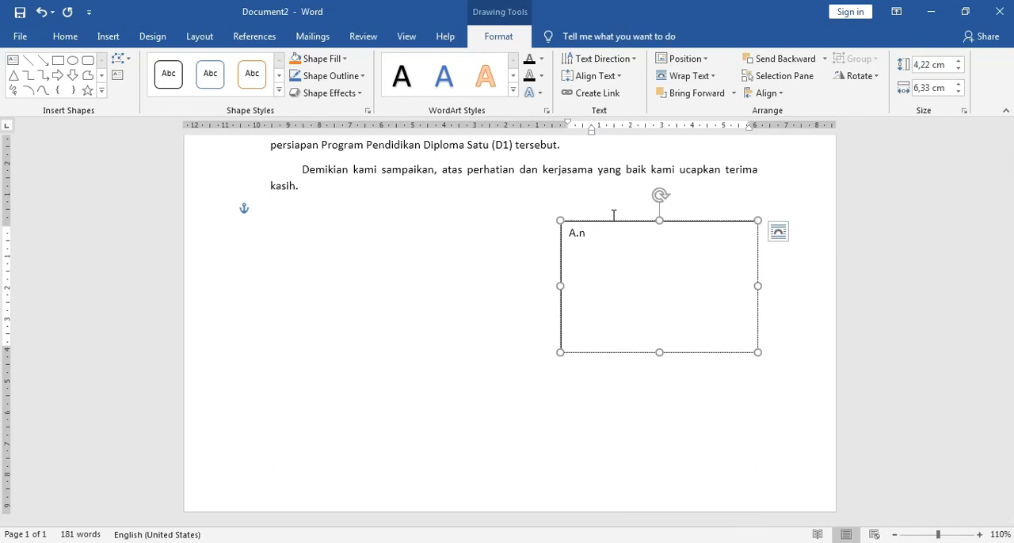
Step: Add "KEPALA DINAS PENDIDIKAN" after "A.n" at the hanging indent, checking the wording against surat.docx
text(KEPALA DINAS)
click(350, 496)
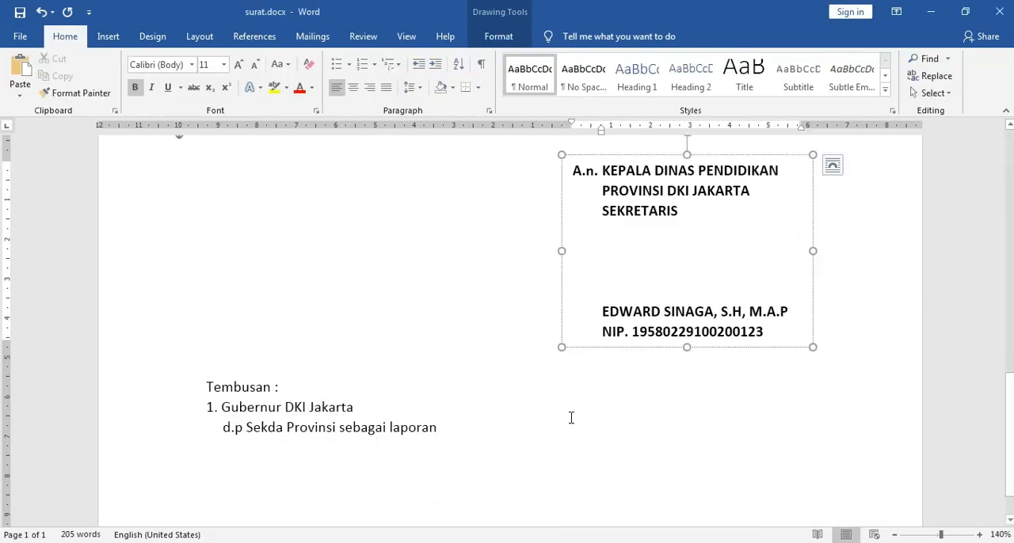
click(475, 509)
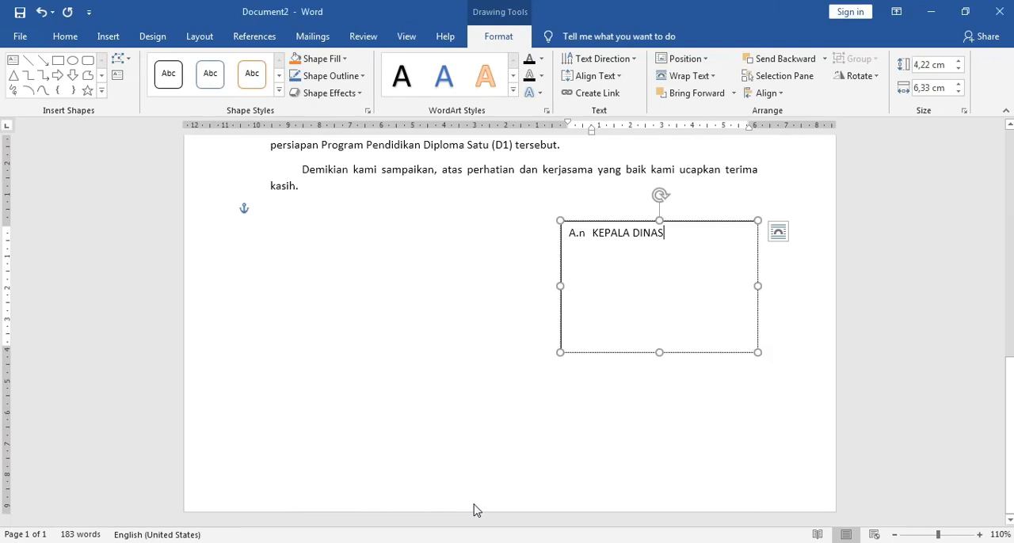
text(PENDIDIKAN)
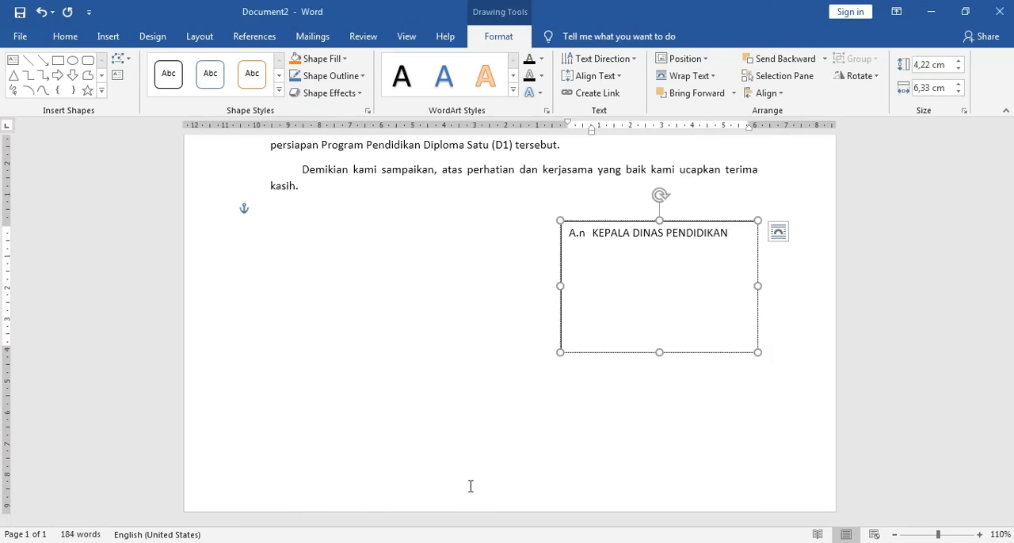
Step: Check surat.docx for the next line and add "PROVINSI DKI JAKARTA" as a new indented paragraph in the signature text box
mouse_move(344, 530)
click(325, 507)
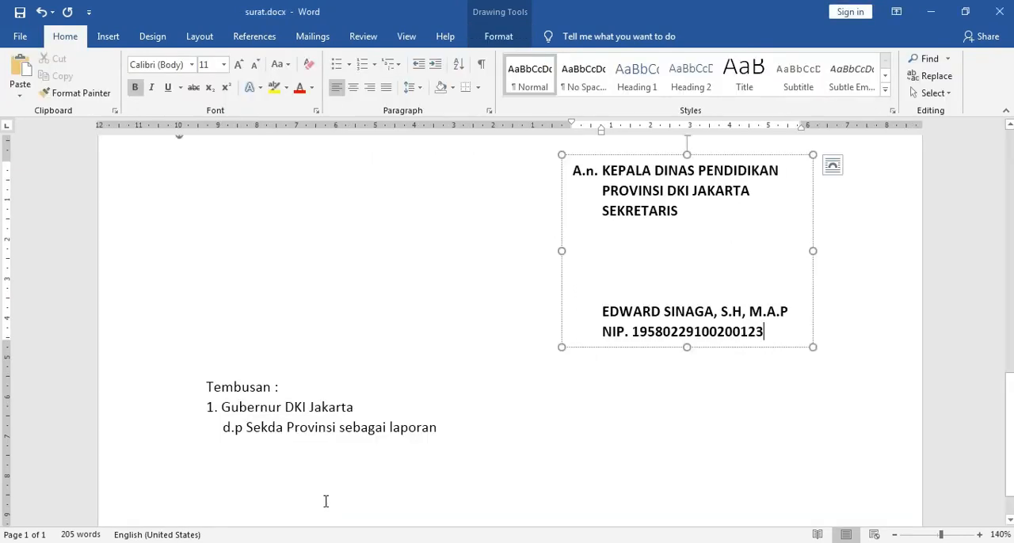
click(448, 516)
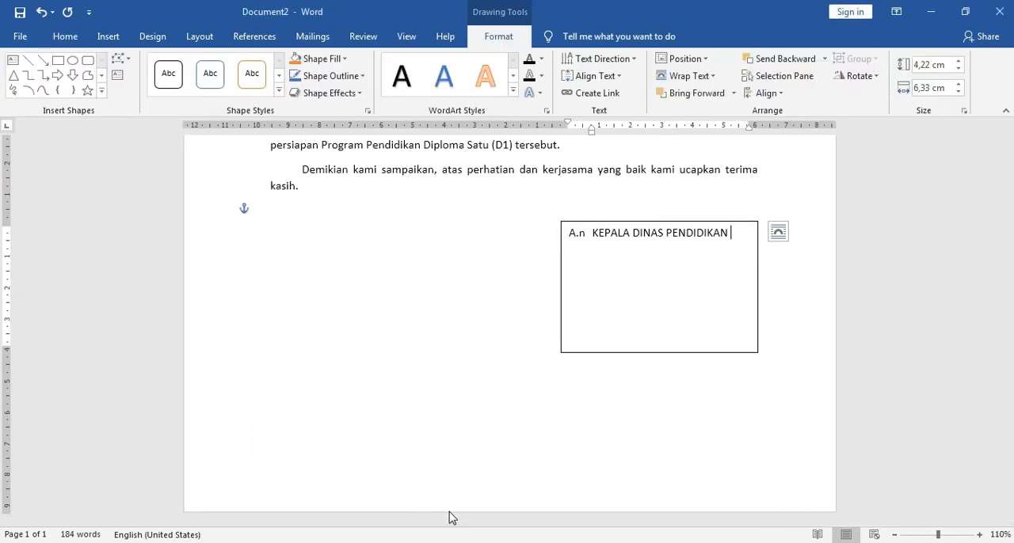
key(Return)
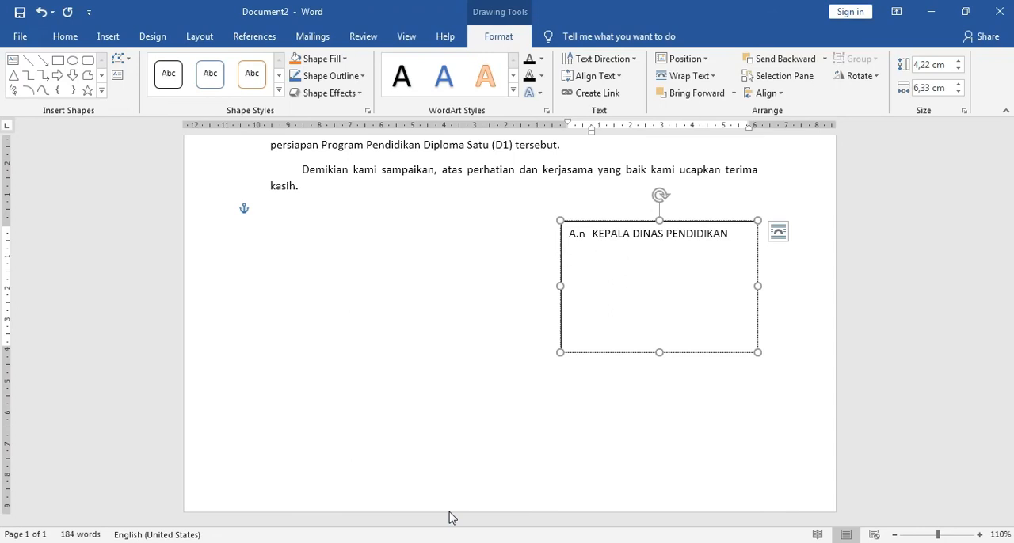
key(BackSpace)
key(BackSpace)
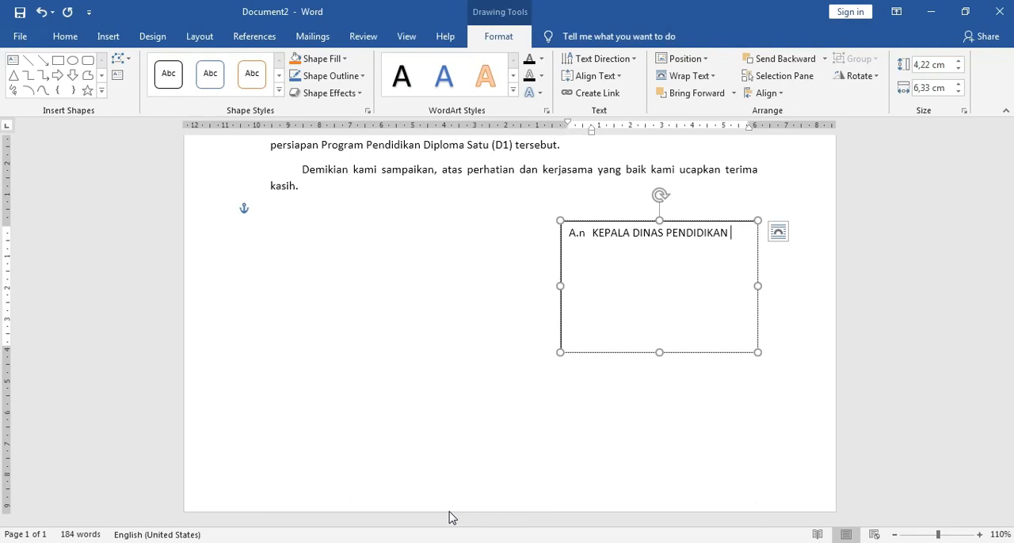
key(Return)
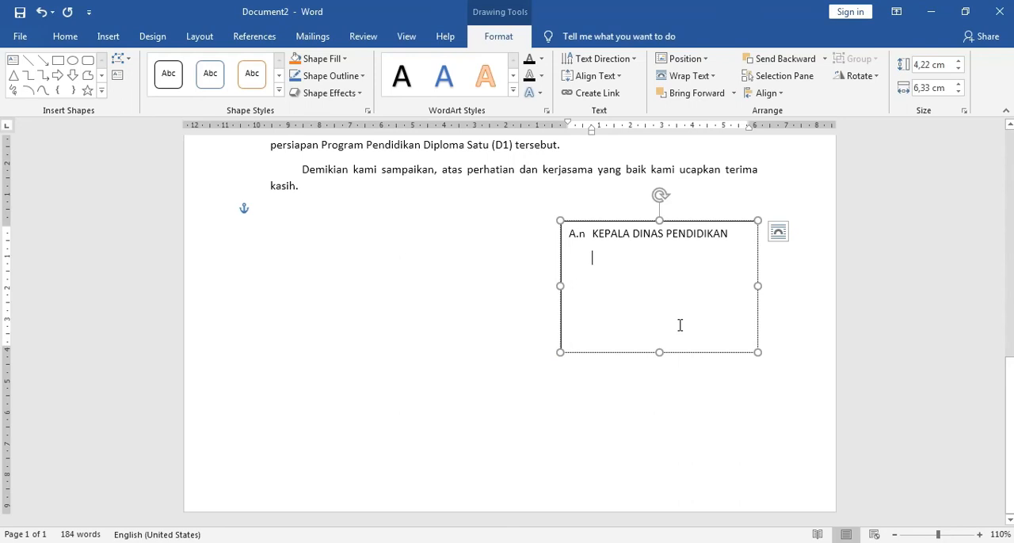
text(P)
text(I DKI JAKARTA)
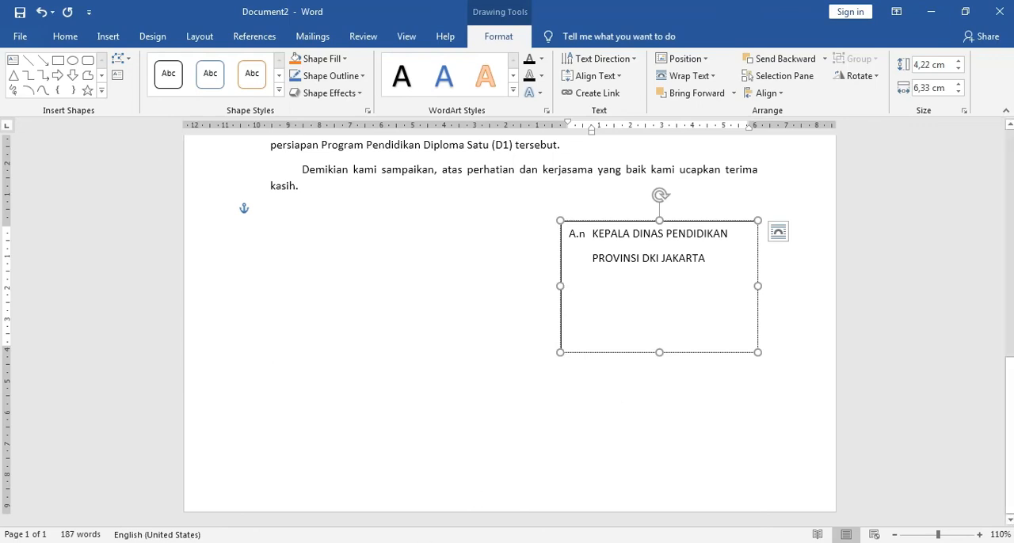
Step: Check surat.docx again and add "SEKRETARIS" as the third line of the signature text box
mouse_move(396, 542)
click(317, 519)
mouse_move(412, 525)
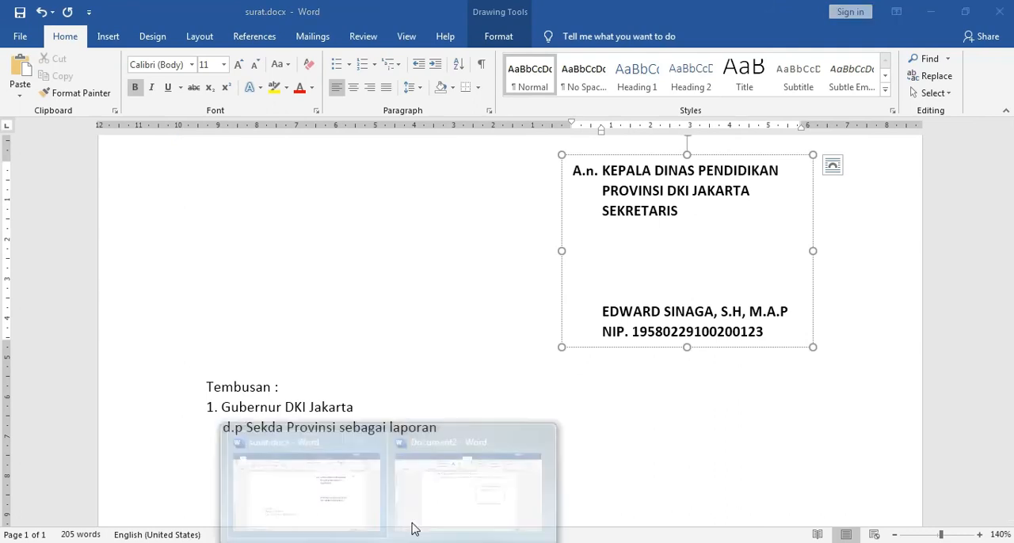
click(462, 495)
text(SEKRETARIS)
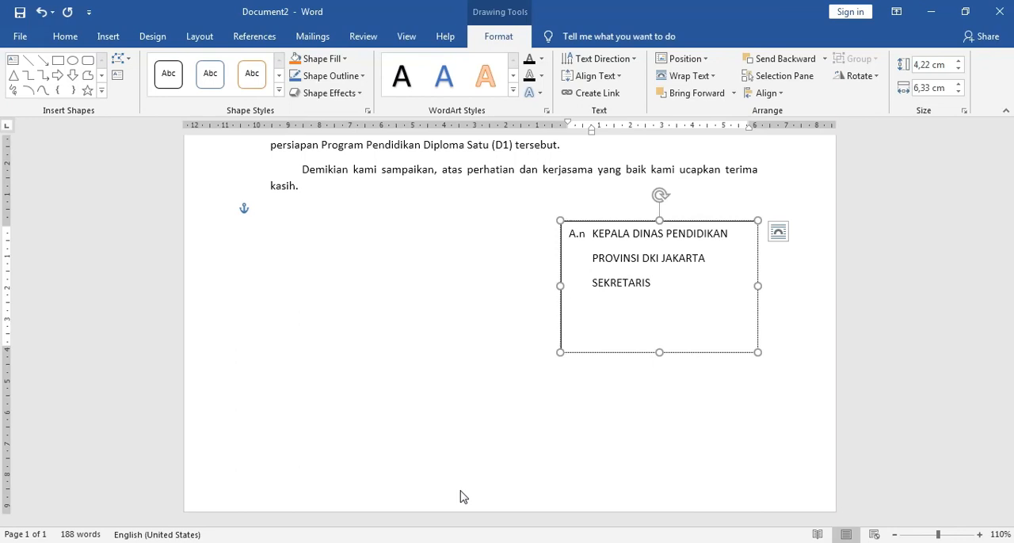
Step: Remove the space after paragraphs from the three lines in the signature text box
drag(651, 283, 569, 233)
click(65, 36)
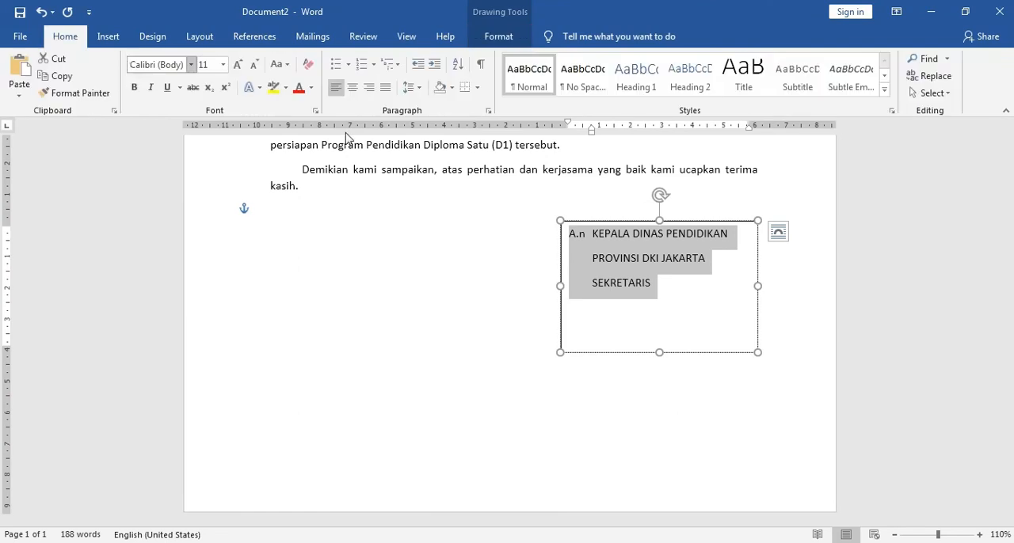
click(412, 87)
click(459, 251)
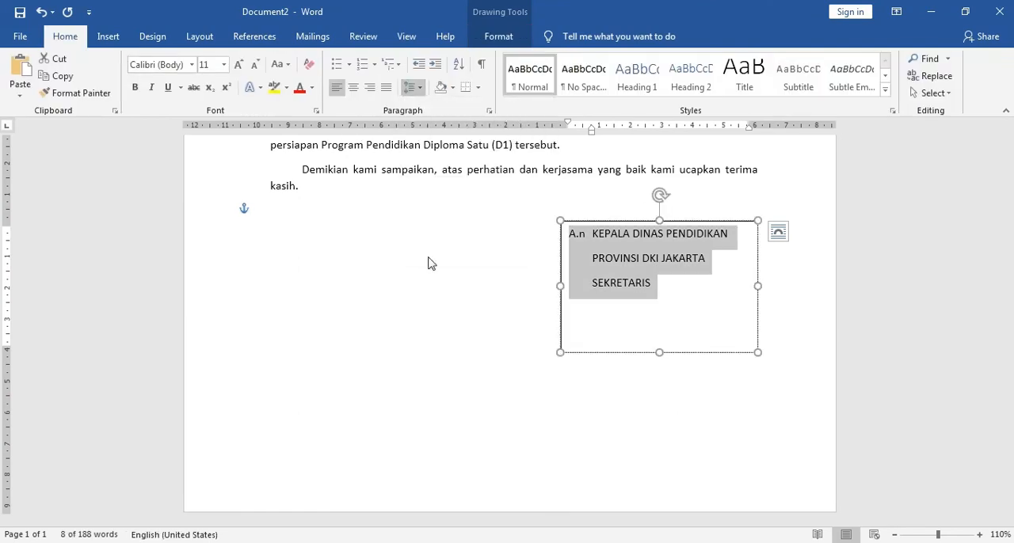
Step: Add the signatory's full name with academic titles on an indented line below a blank gap under "SEKRETARIS", checking the wording against surat.docx
click(621, 308)
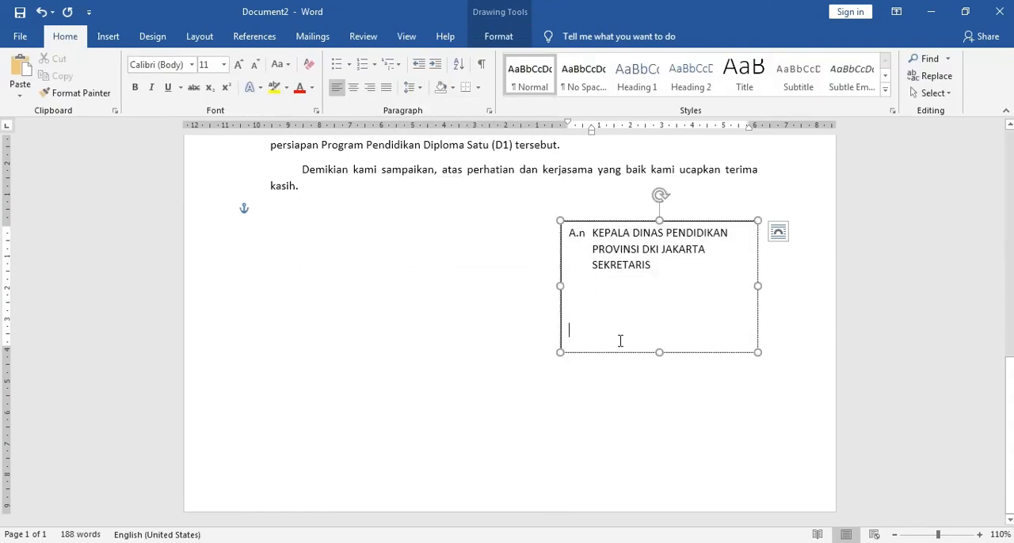
click(388, 542)
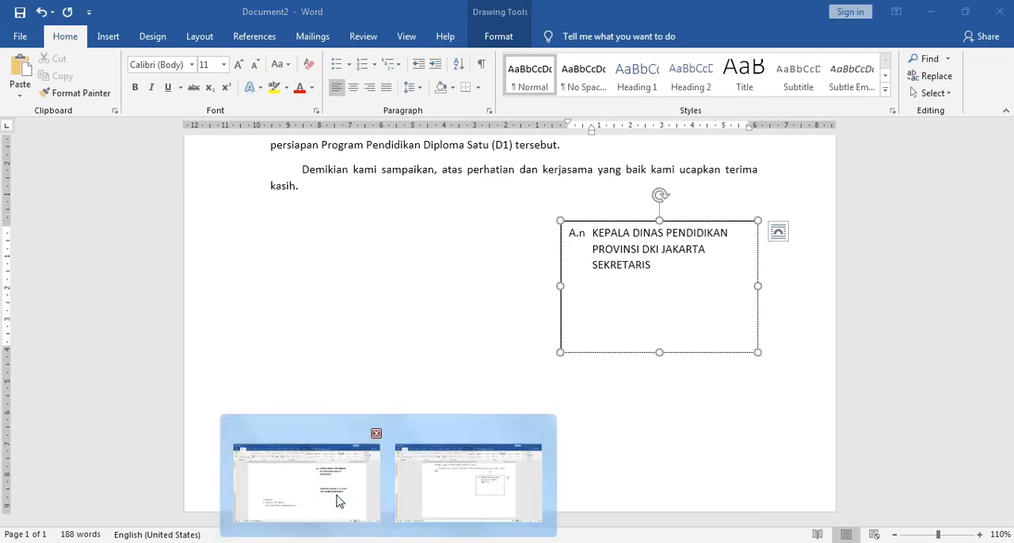
click(338, 501)
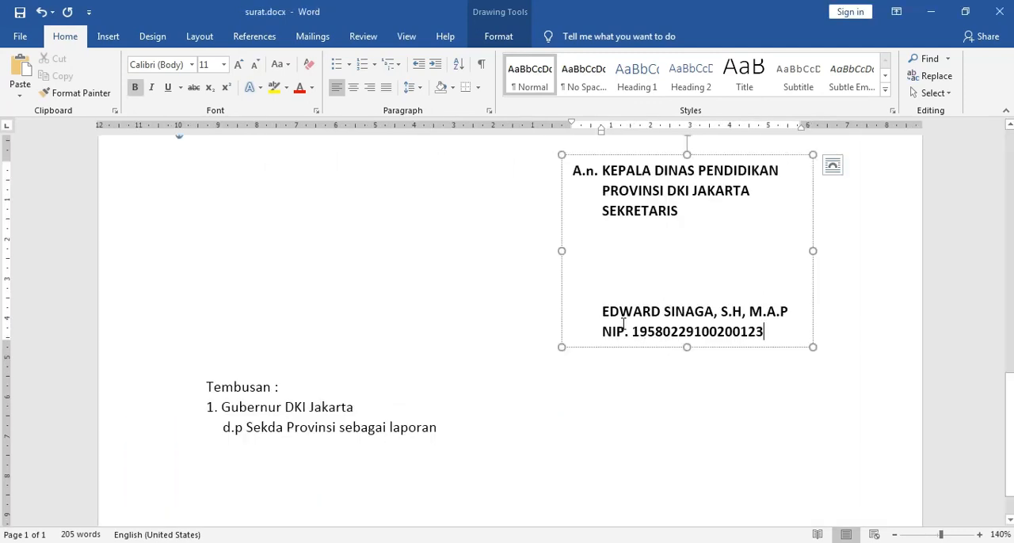
click(398, 542)
click(475, 475)
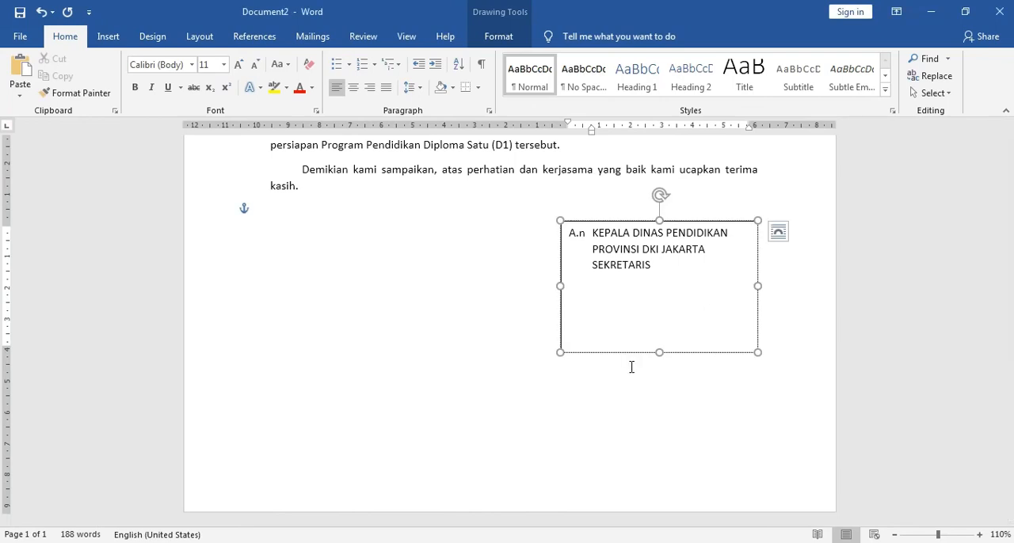
mouse_move(397, 542)
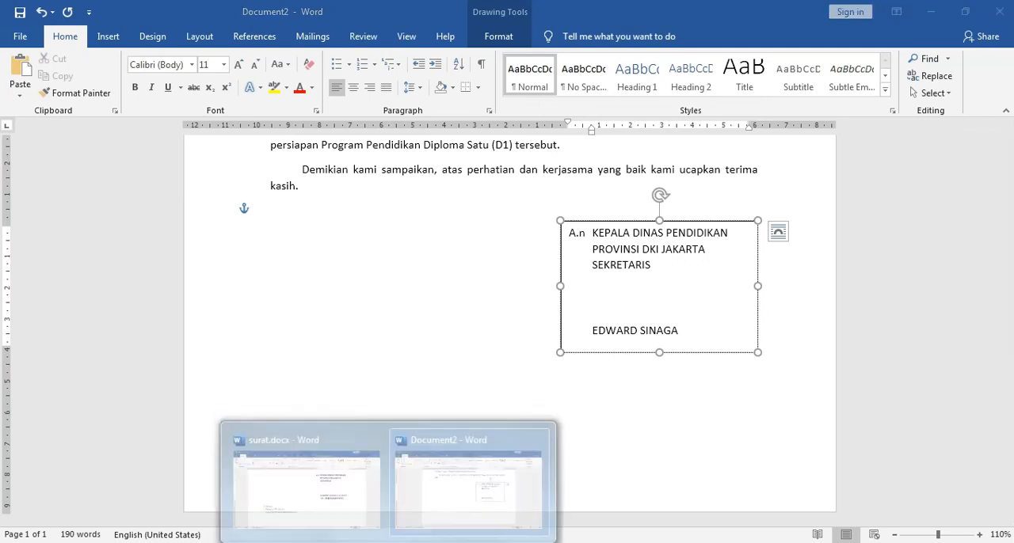
click(346, 515)
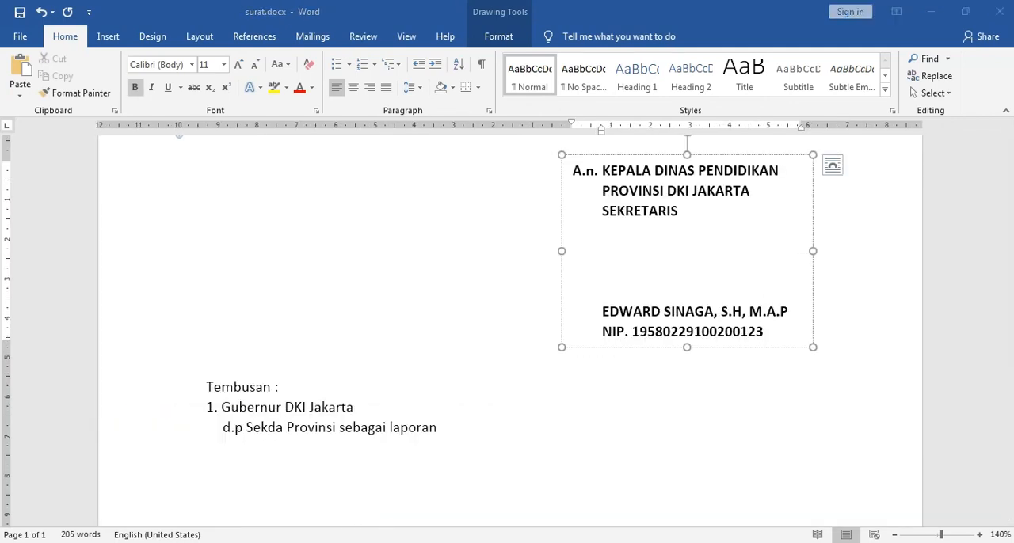
click(451, 516)
text(, S.H, M.A.P)
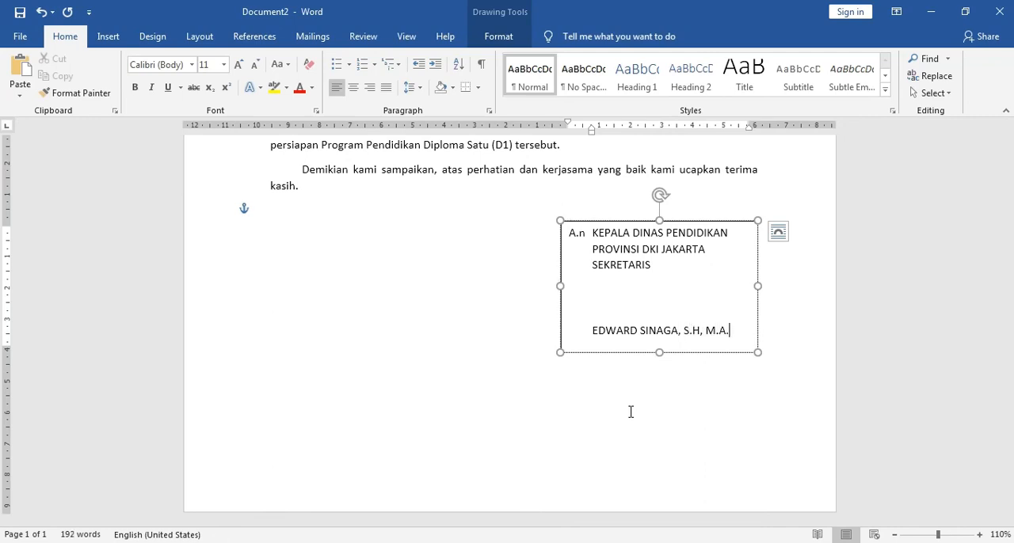
Step: Extend the signature text box downward and begin an indented "NIP." line beneath the signatory's name
drag(659, 353, 658, 366)
click(665, 355)
key(Tab)
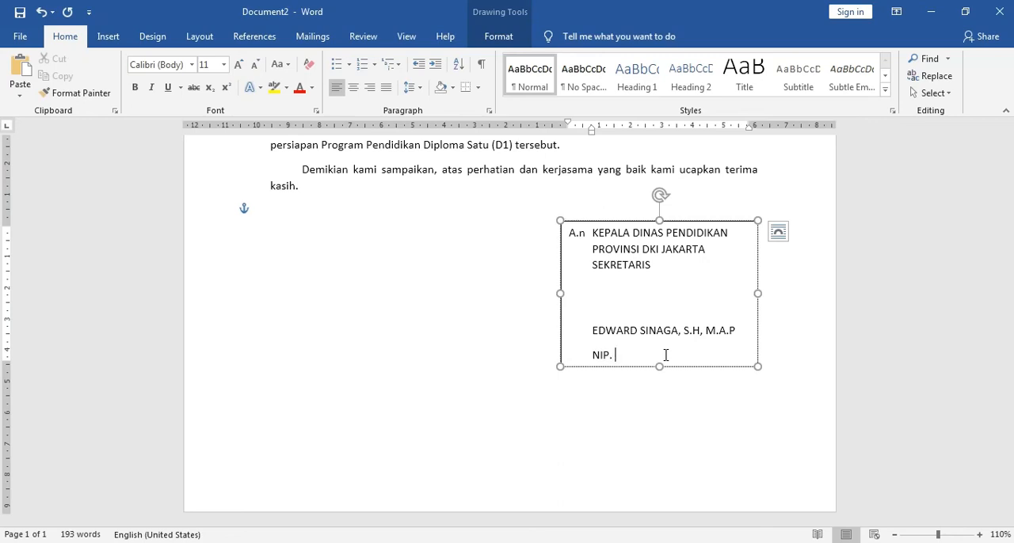
Step: Copy the NIP number from surat.docx and paste it as text only after "NIP." in the new document's signature text box
mouse_move(407, 542)
click(333, 494)
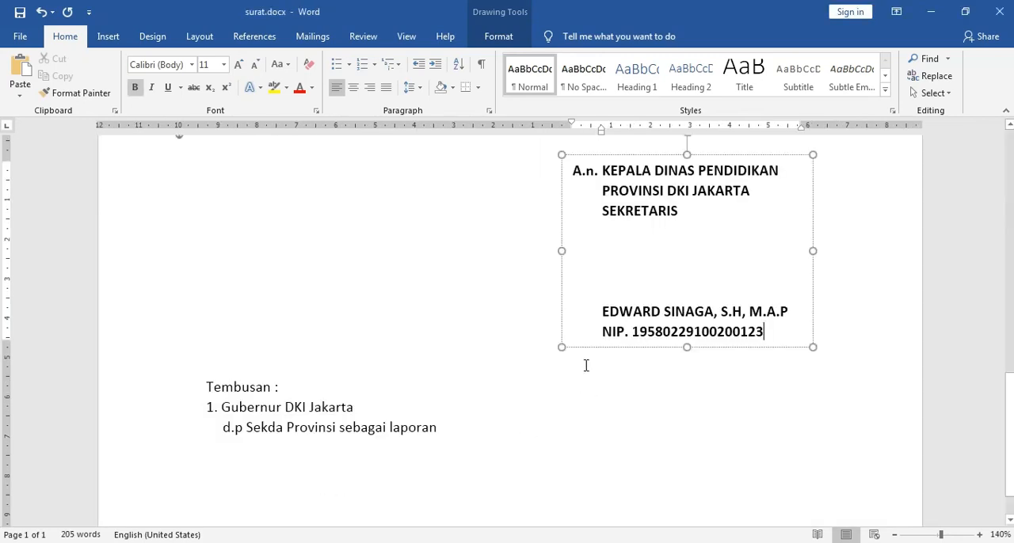
click(634, 331)
shift+click(766, 331)
key(ctrl+c)
mouse_move(412, 542)
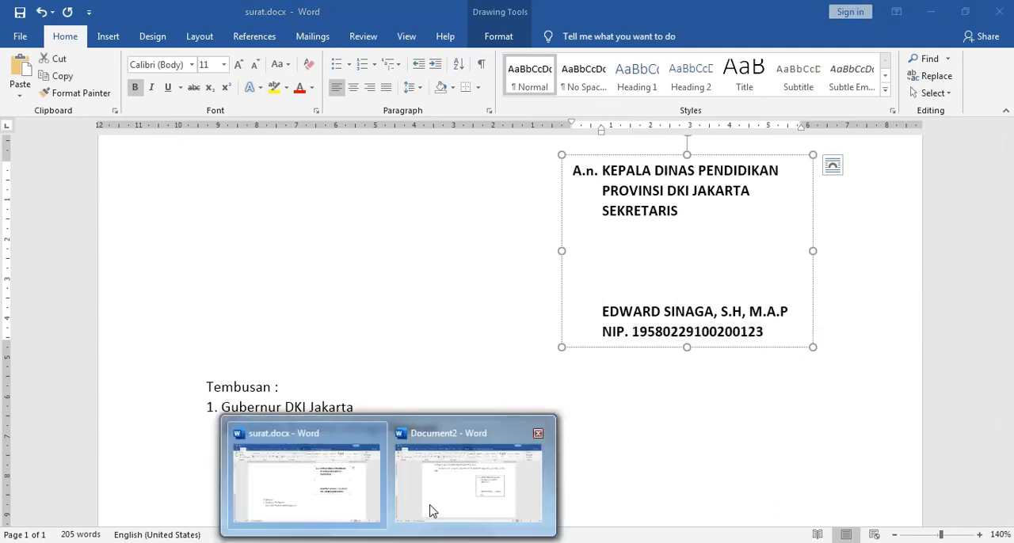
click(432, 511)
right_click(630, 356)
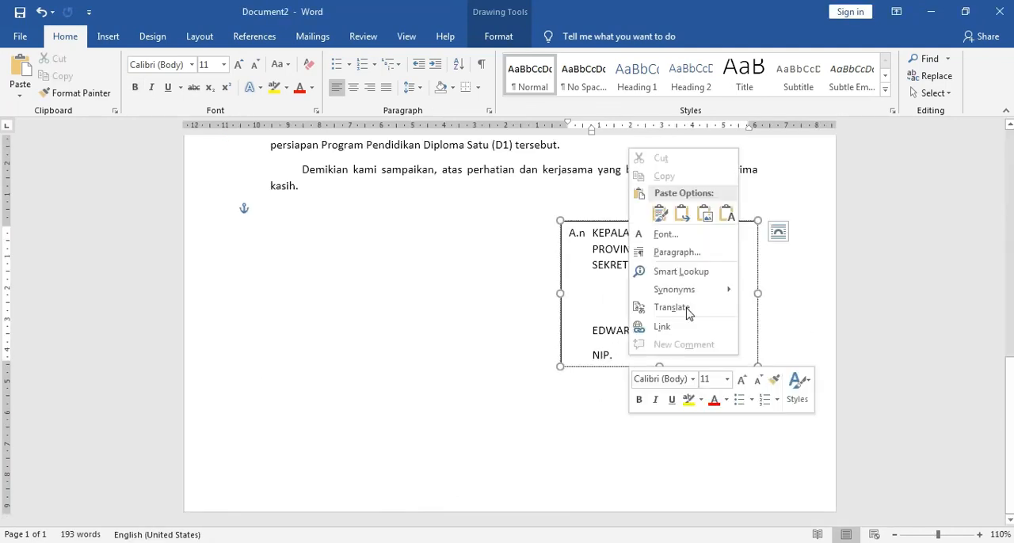
click(727, 215)
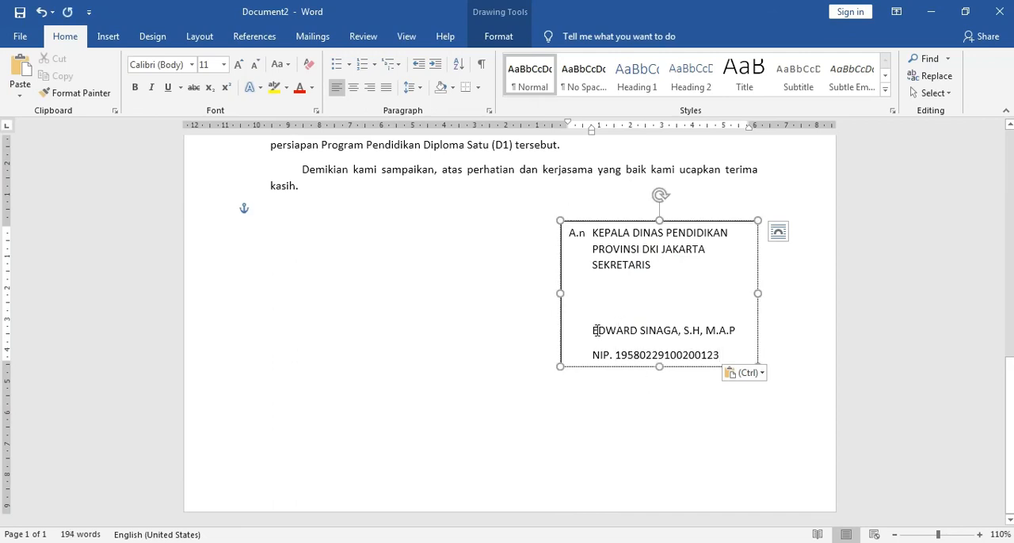
Step: Remove the space after paragraphs from the name and NIP lines, and shorten the signature text box slightly to fit
drag(624, 336, 710, 355)
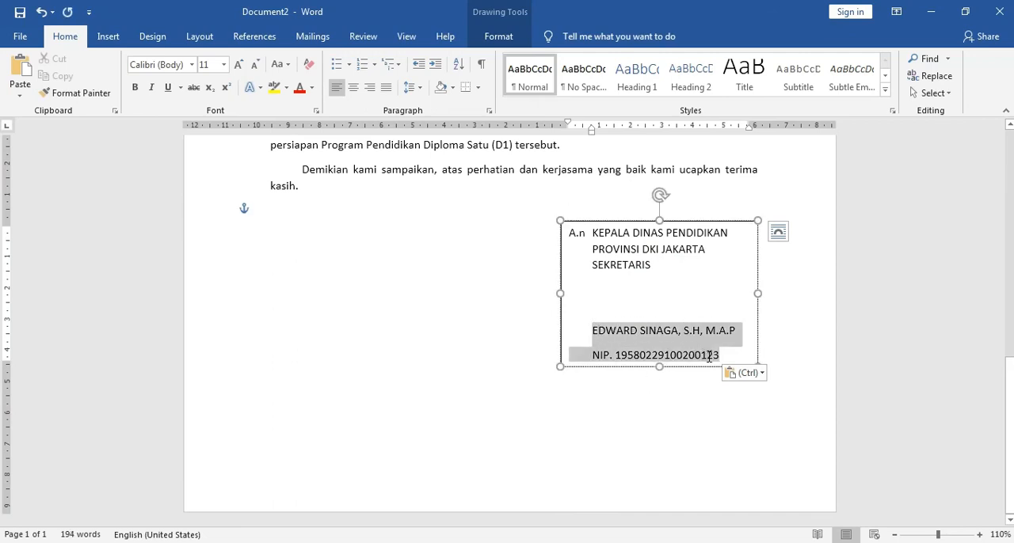
click(415, 90)
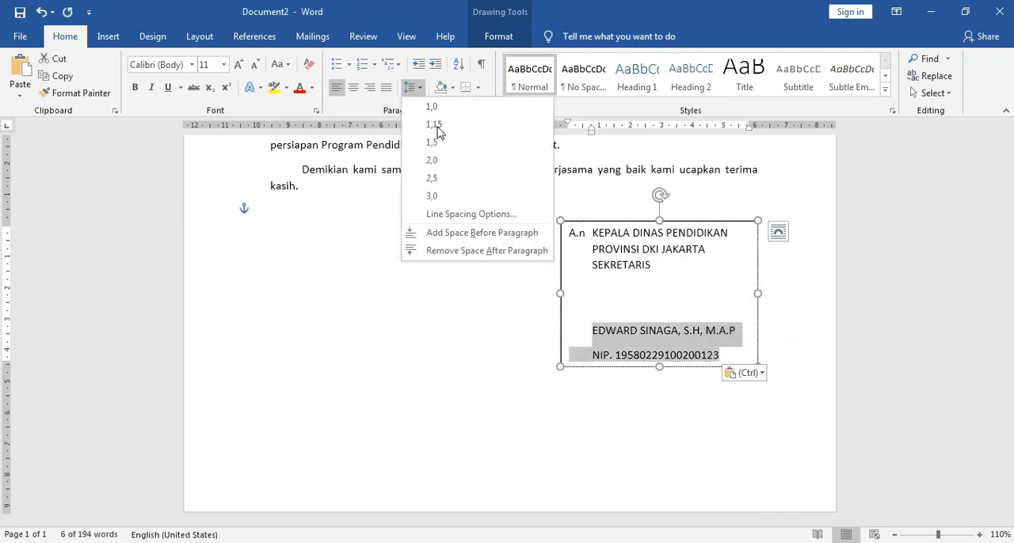
click(447, 252)
click(627, 307)
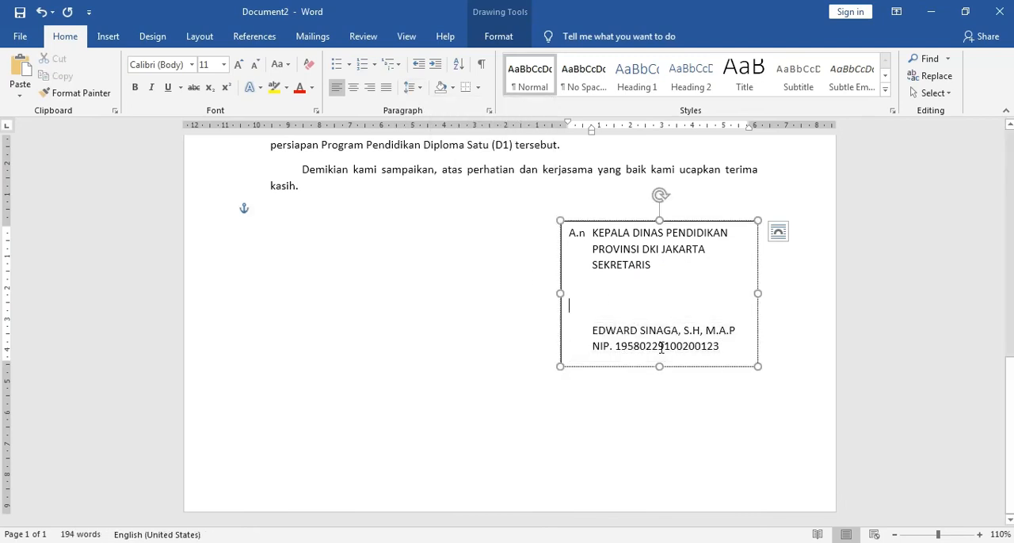
drag(658, 366, 657, 360)
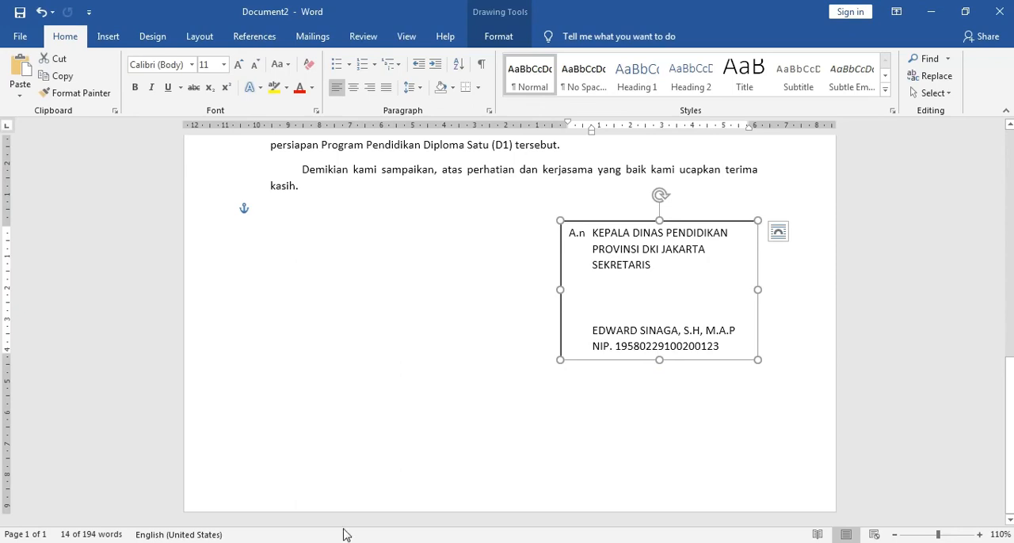
Step: Make all the text in the signature text box bold, matching the signature block in surat.docx
mouse_move(346, 541)
click(346, 500)
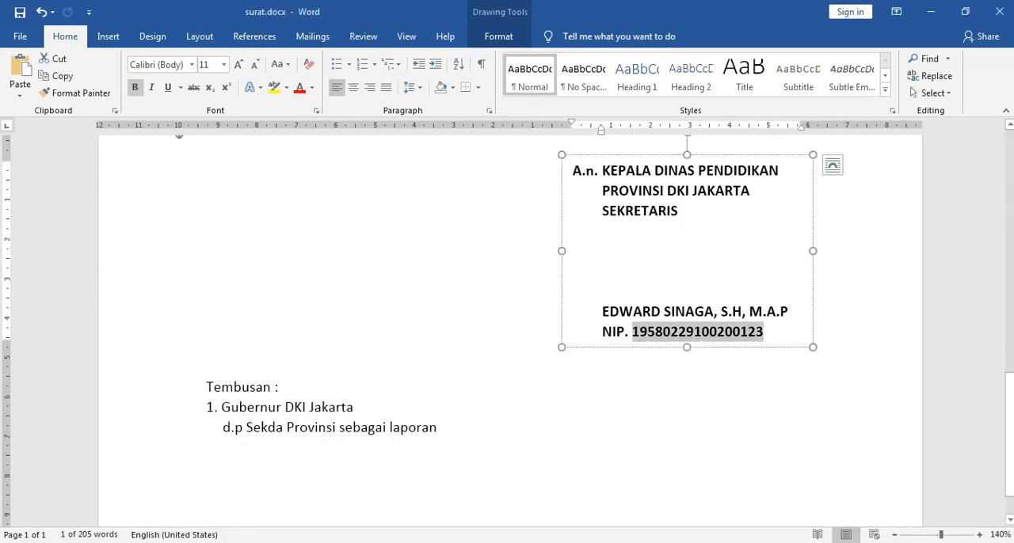
mouse_move(407, 542)
click(444, 498)
drag(721, 346, 573, 233)
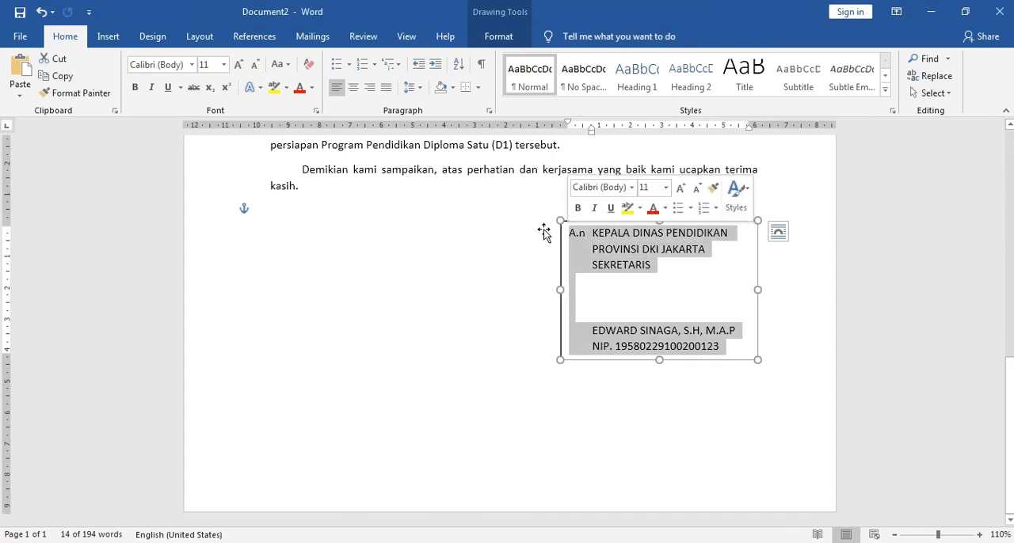
click(135, 89)
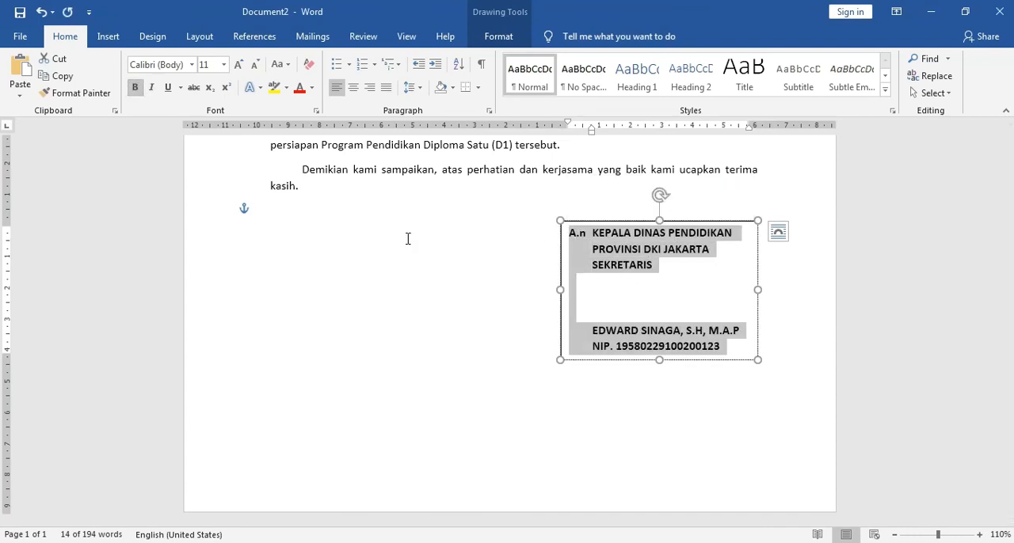
click(670, 396)
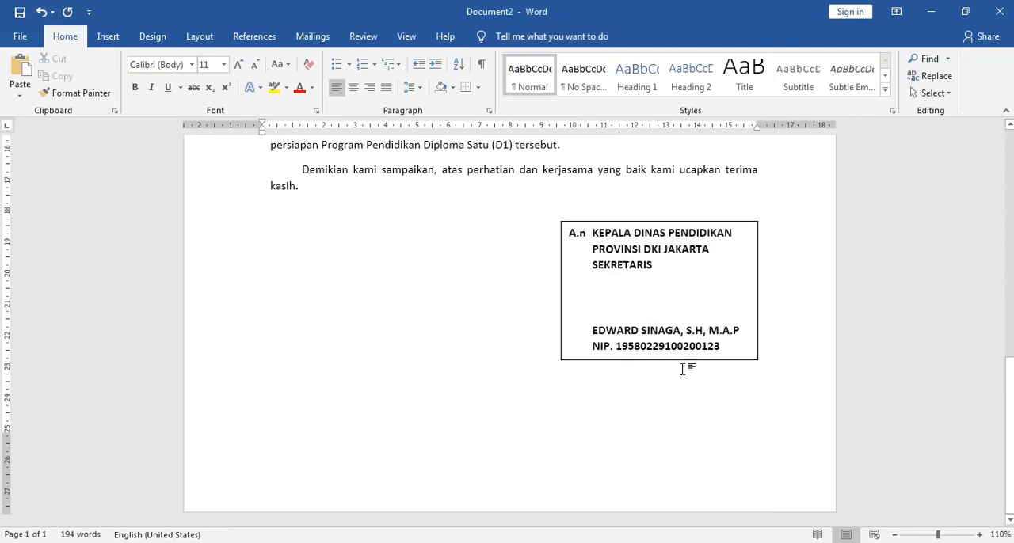
Step: Remove the signature text box's outline by setting its line to No line
click(661, 222)
right_click(665, 225)
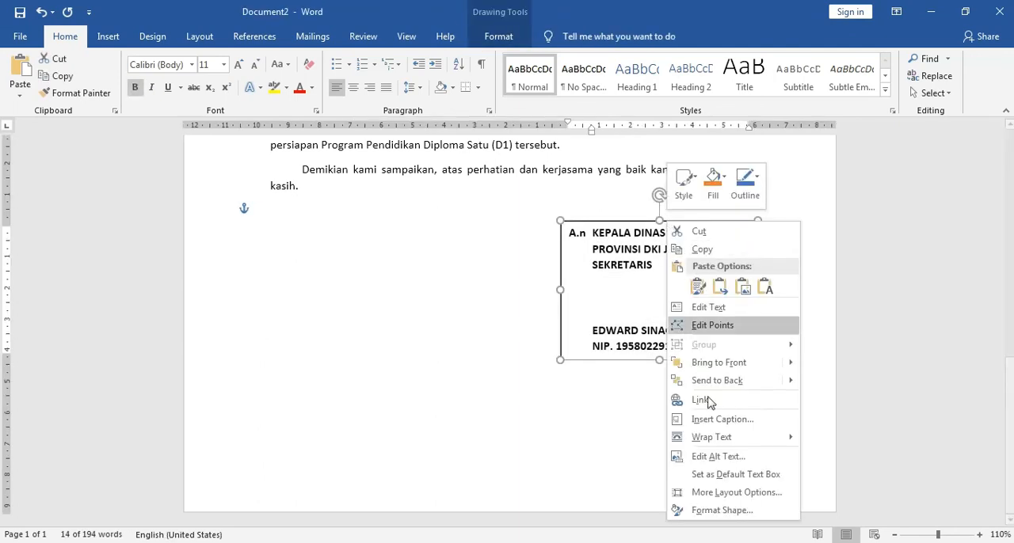
click(832, 430)
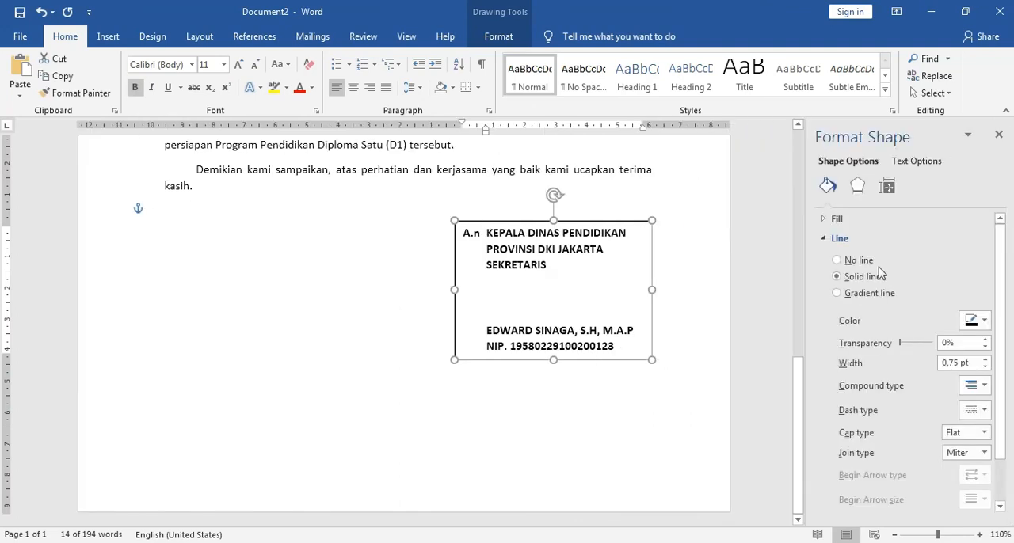
click(837, 260)
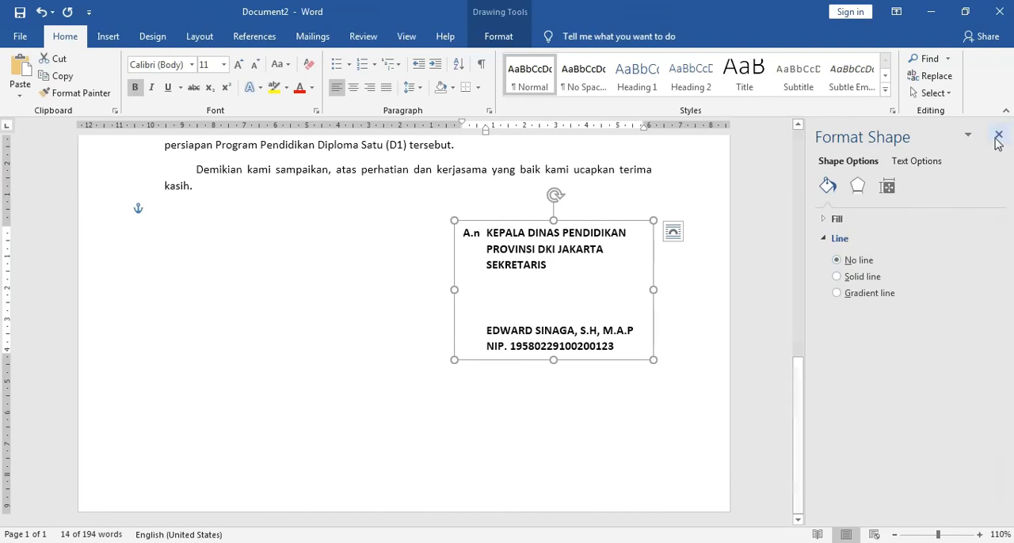
click(727, 417)
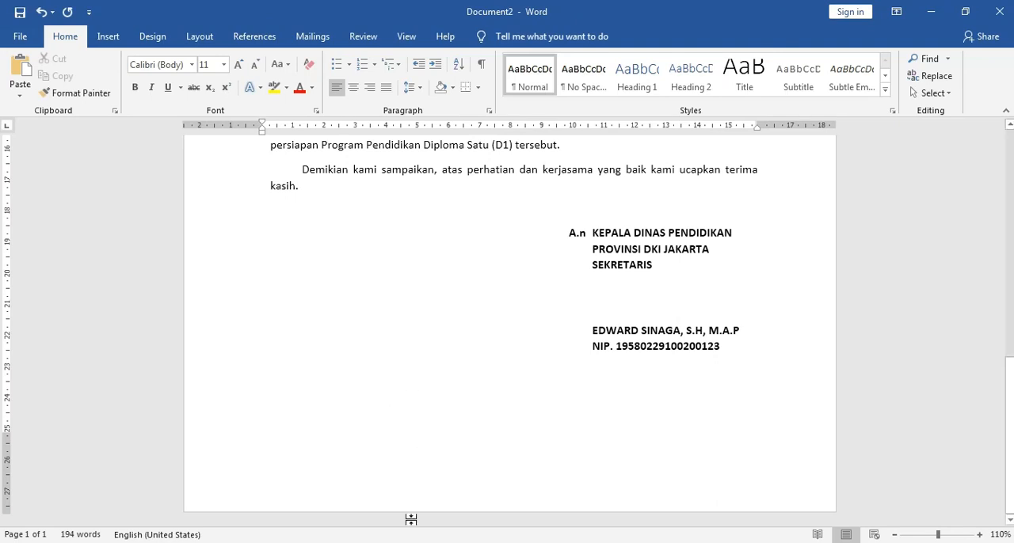
Step: Check surat.docx and add "Tembusan :" at the left margin below the signature block, followed by a new line starting with "1."
click(344, 505)
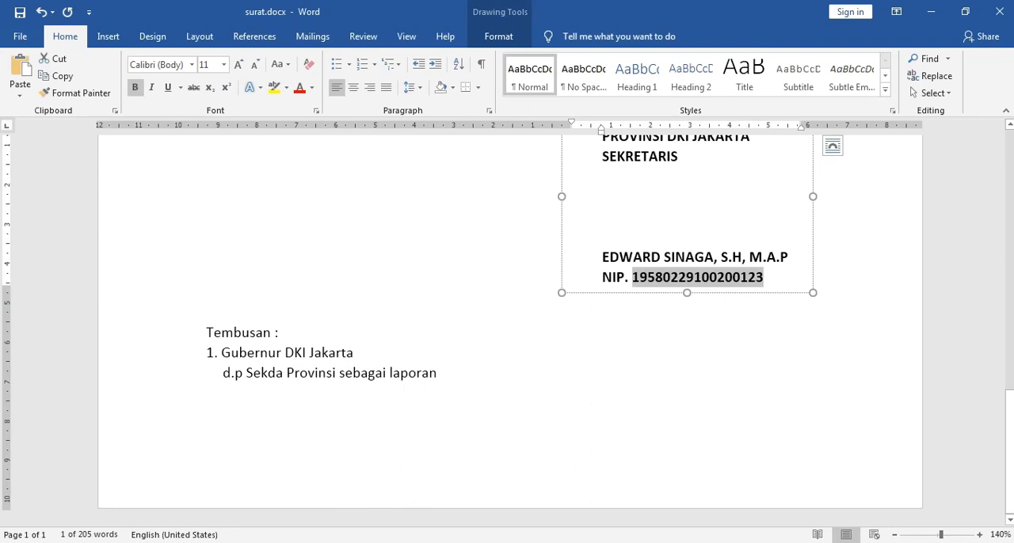
click(441, 512)
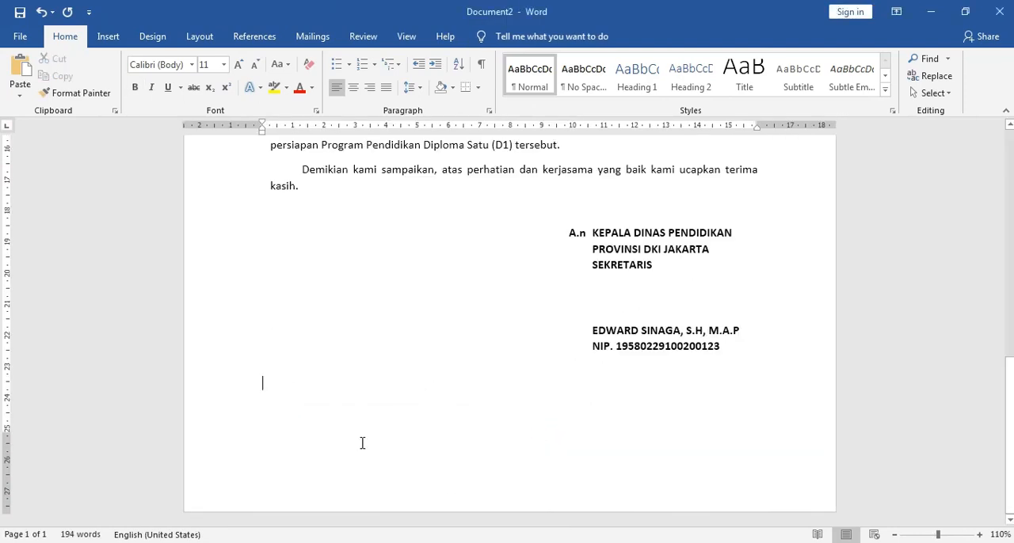
scroll(364, 433, up, 1)
scroll(367, 434, down, 1)
click(362, 516)
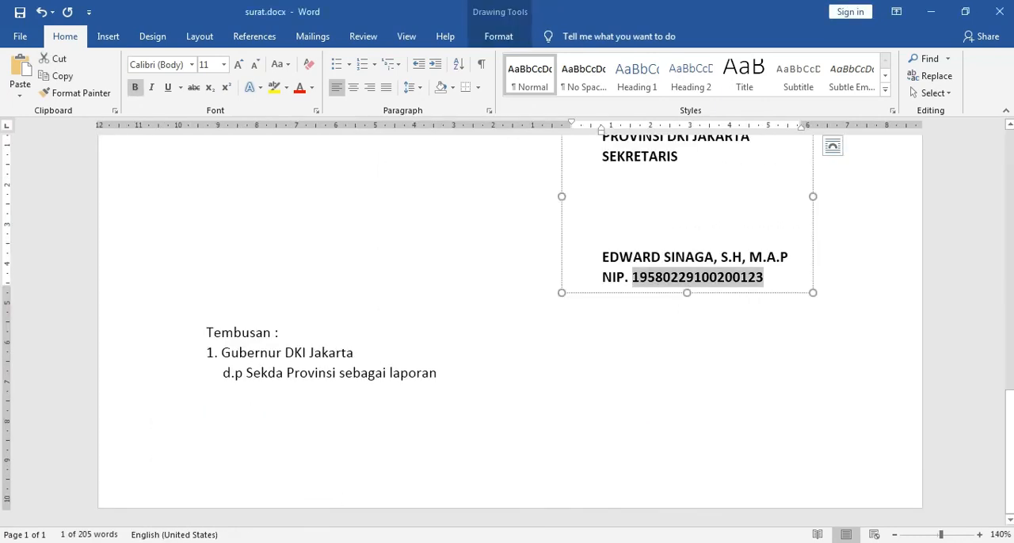
click(439, 507)
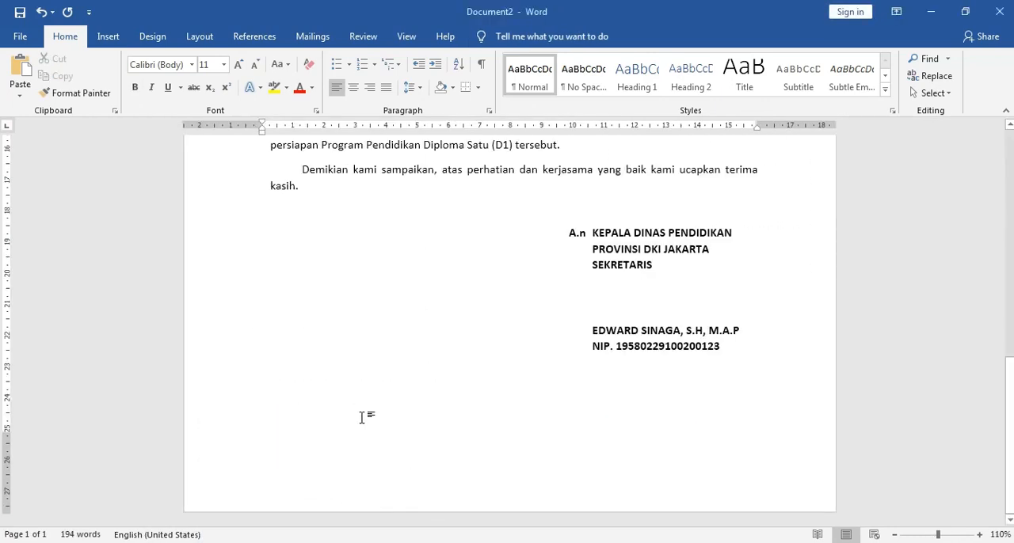
text(tE)
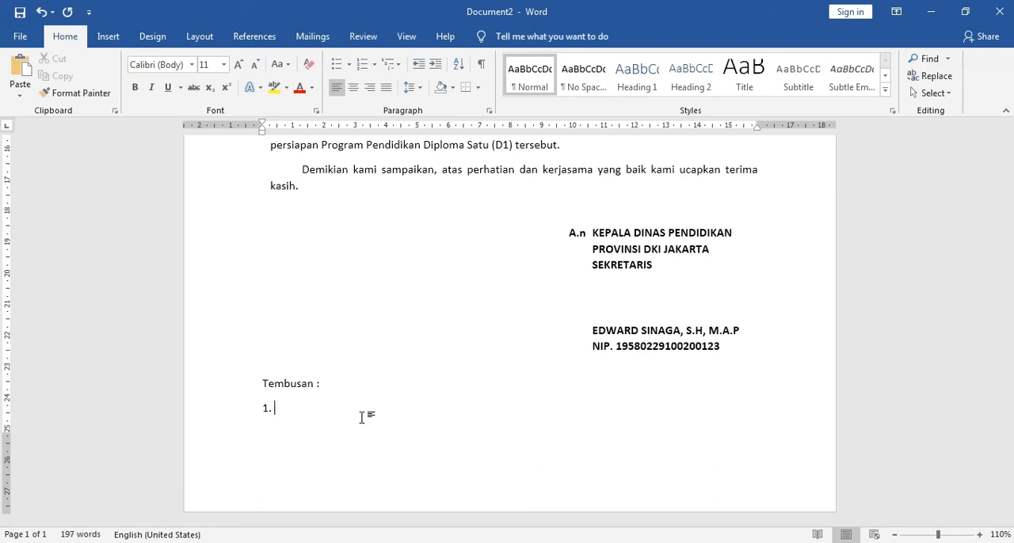
Step: Complete the first Tembusan item as "Gubernur DKI Jakarta", checking surat.docx for the wording, and start a new line below it
click(344, 518)
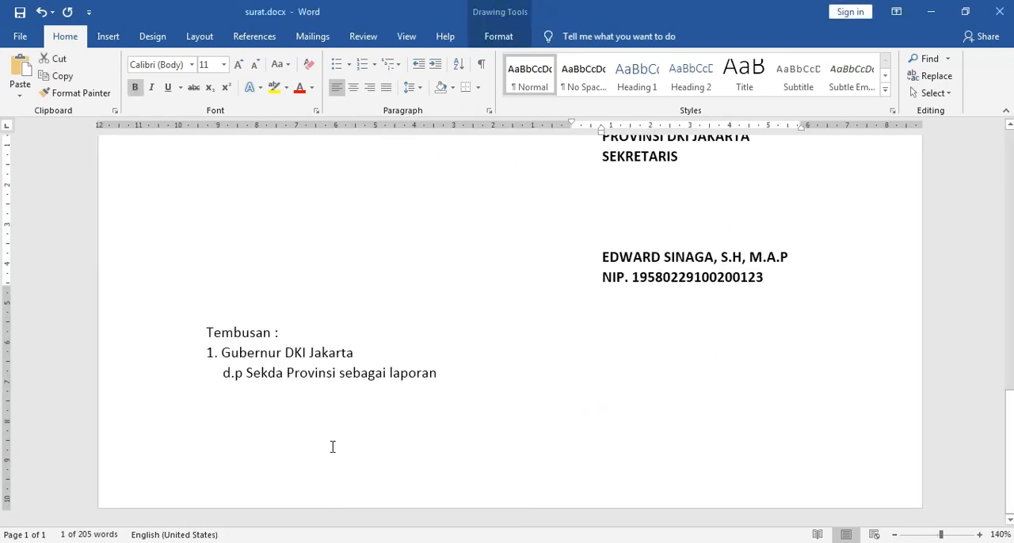
click(480, 497)
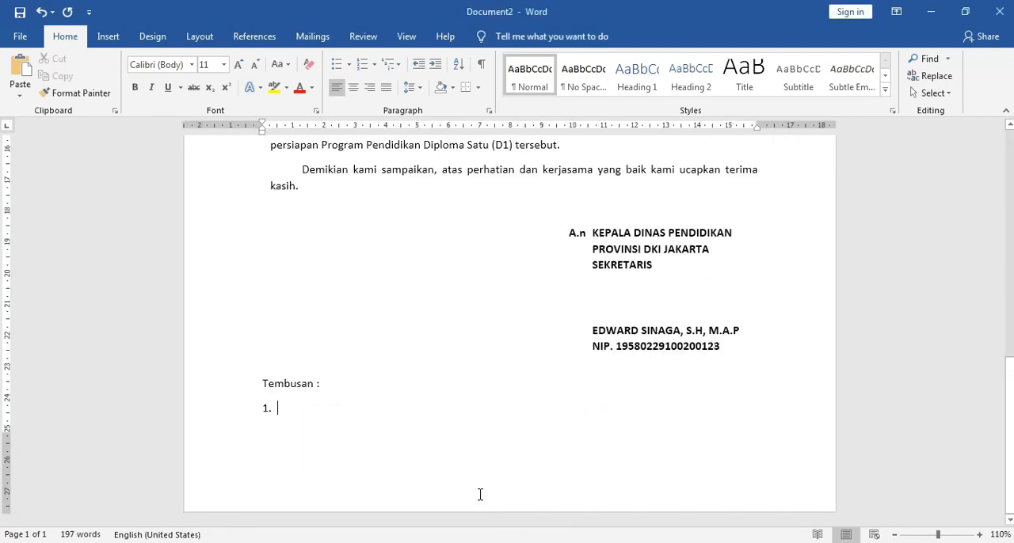
text(Gubernur)
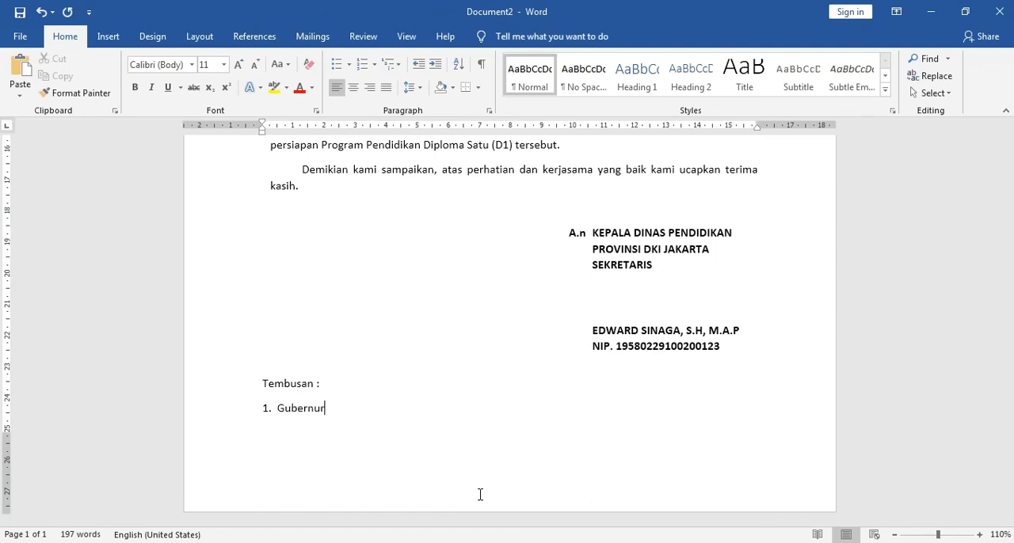
text( DKI Jakarta)
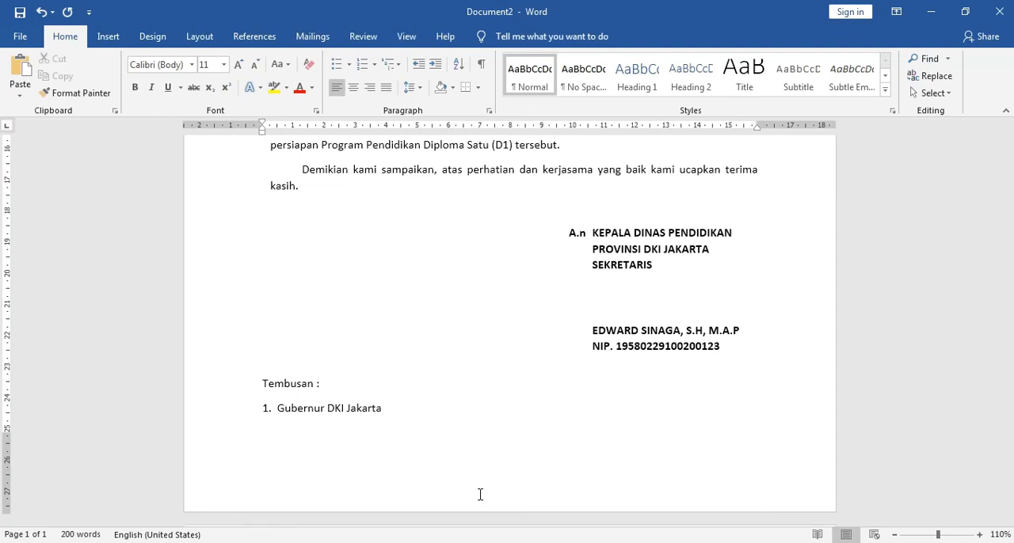
key(Return)
key(Return)
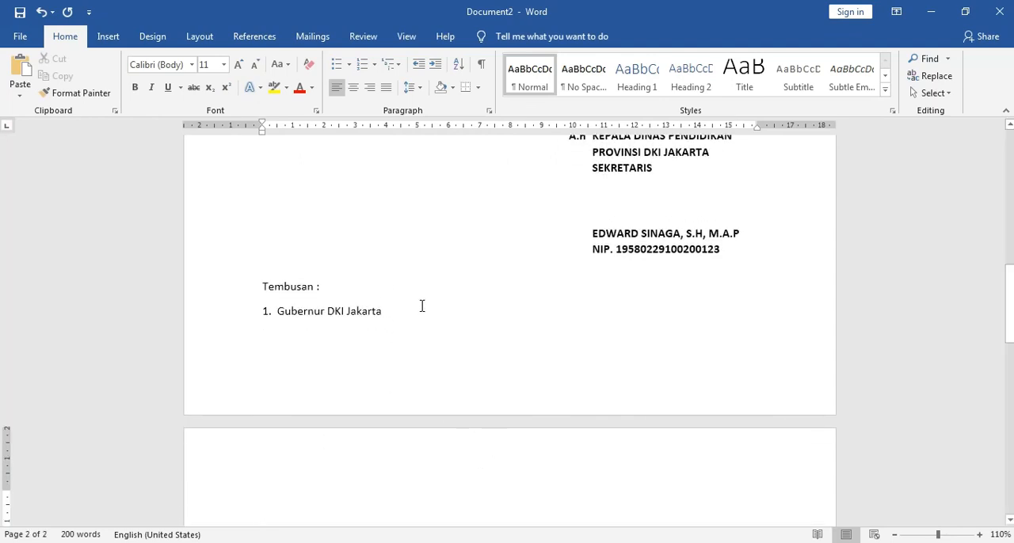
scroll(423, 305, up, 5)
scroll(423, 321, down, 2)
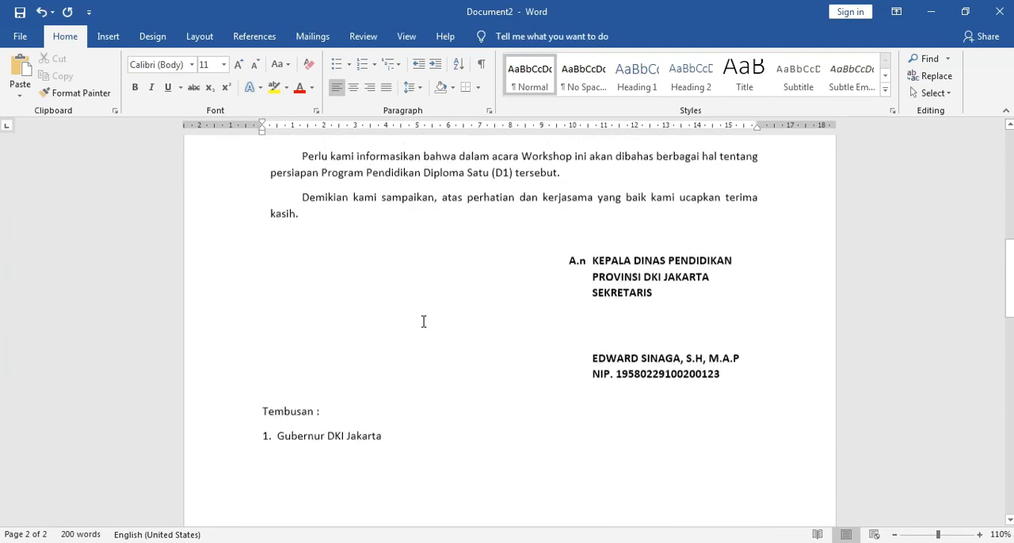
Step: Copy the line "d.p Sekda Provinsi sebagai laporan" from surat.docx and paste it below the first Tembusan item in Document2
scroll(424, 321, down, 3)
click(393, 284)
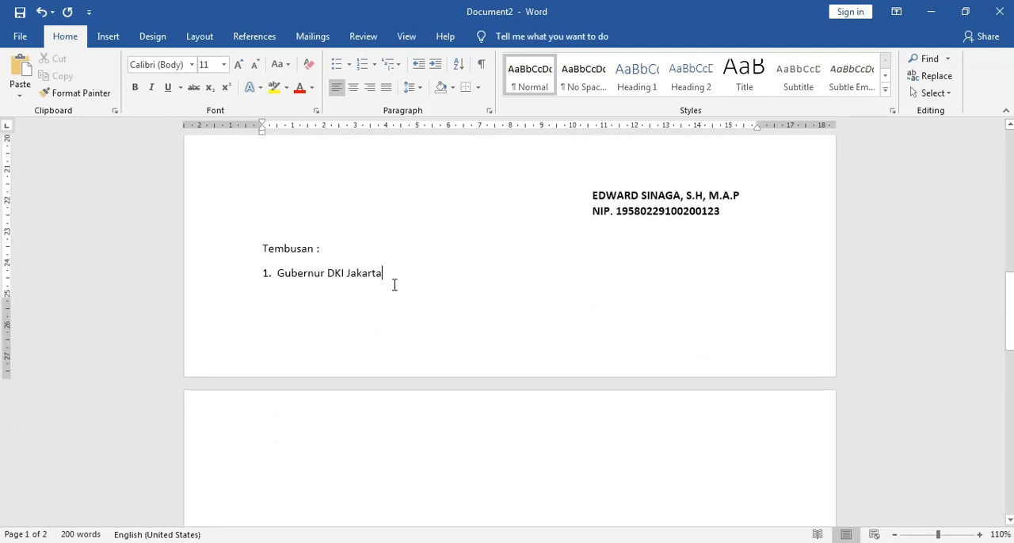
key(Down)
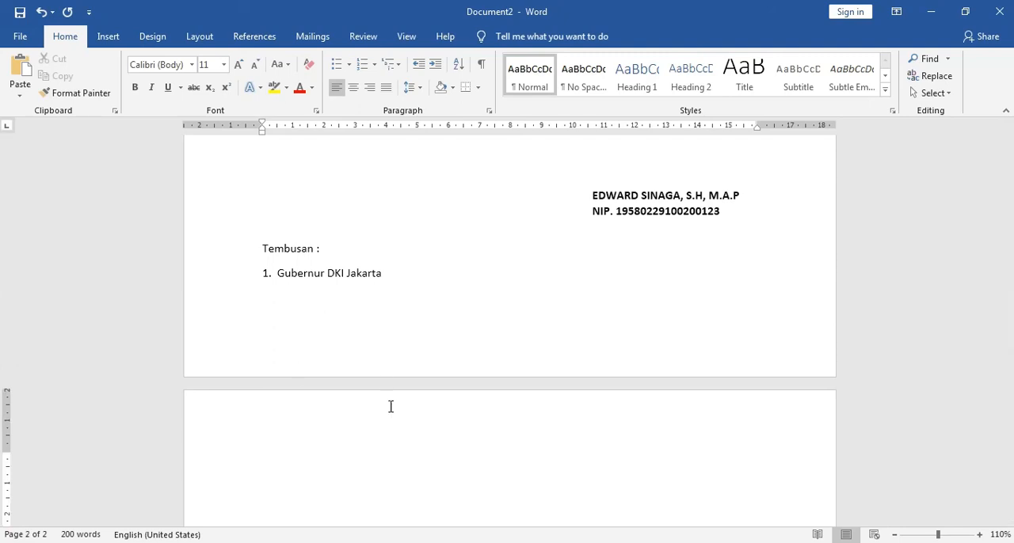
click(388, 542)
click(362, 507)
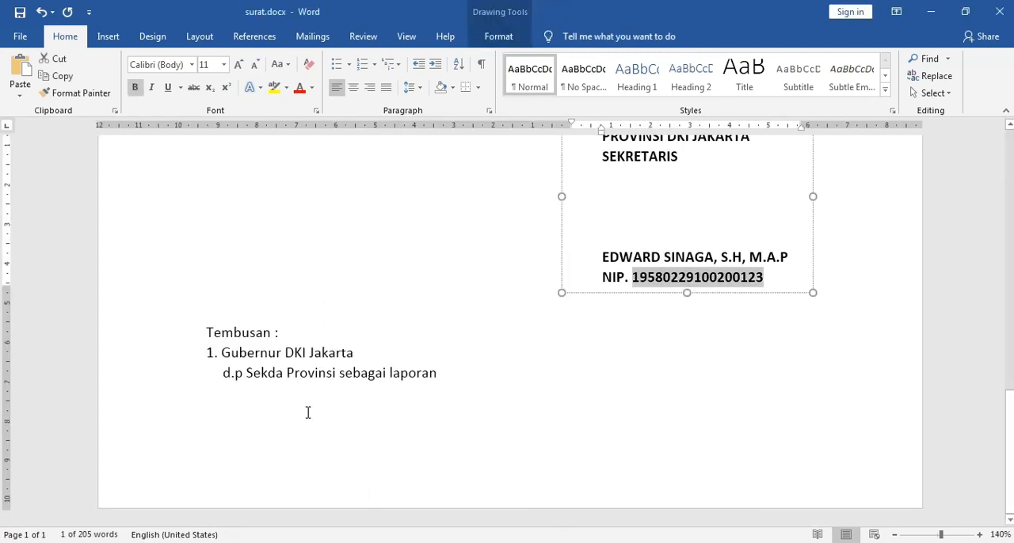
click(225, 373)
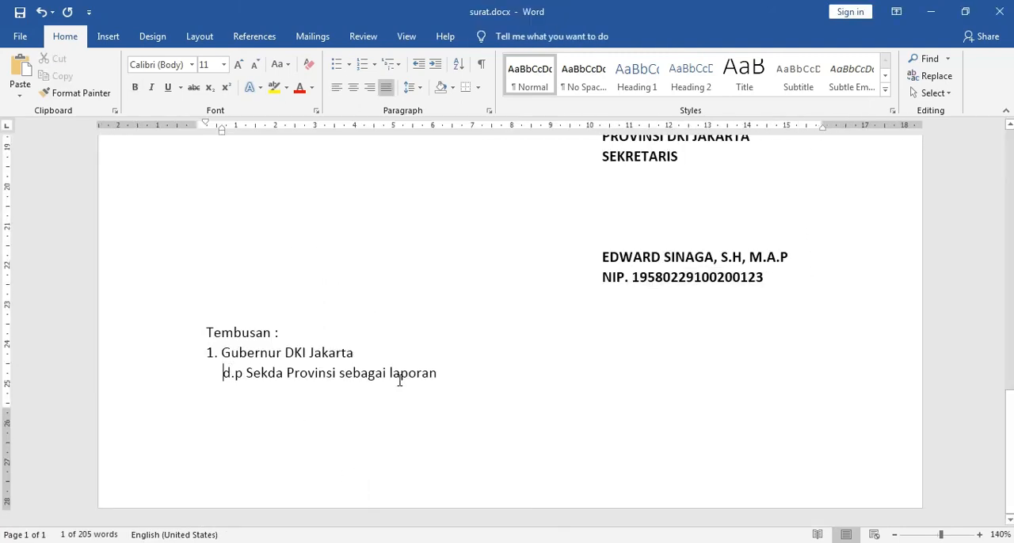
shift+click(446, 382)
key(ctrl+c)
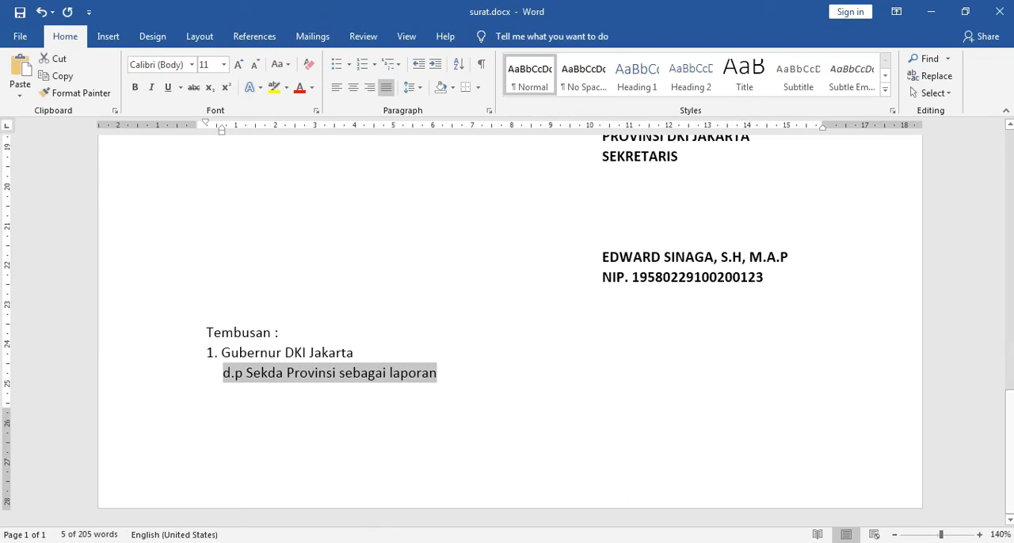
click(380, 542)
click(403, 523)
key(ctrl+v)
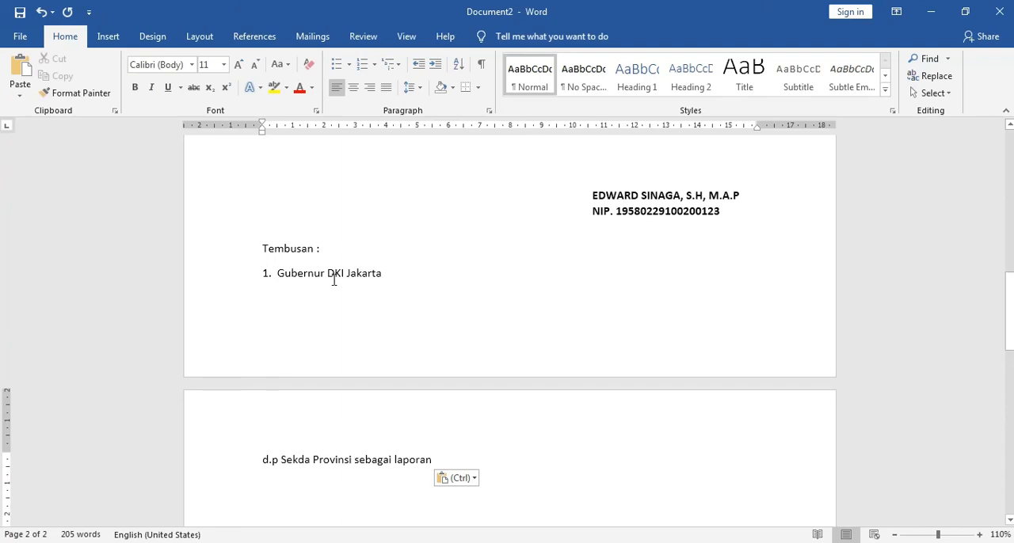
Step: Compare the Tembusan spacing with surat.docx, remove the space after its paragraphs in Document2, and delete the empty second page
click(380, 542)
click(306, 491)
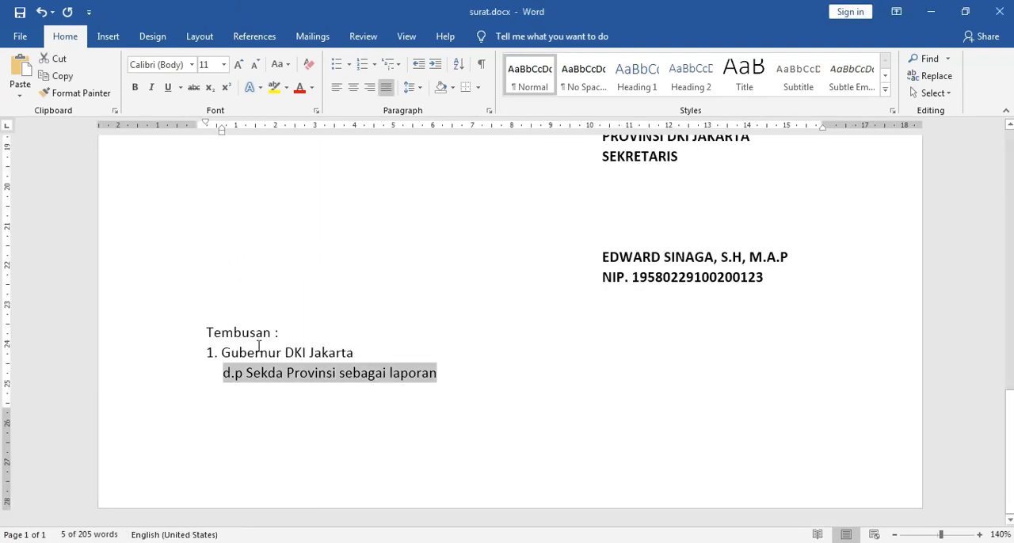
click(400, 540)
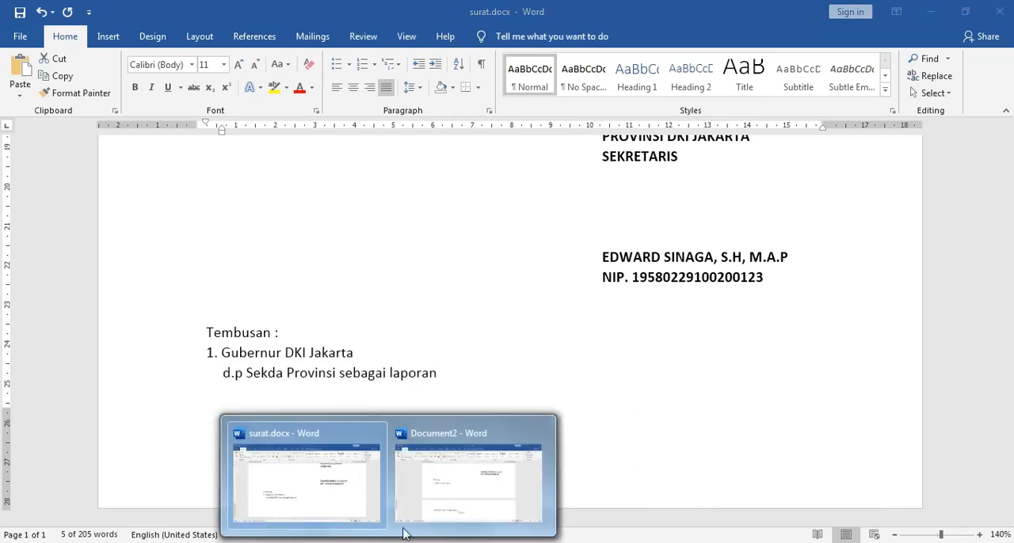
click(446, 502)
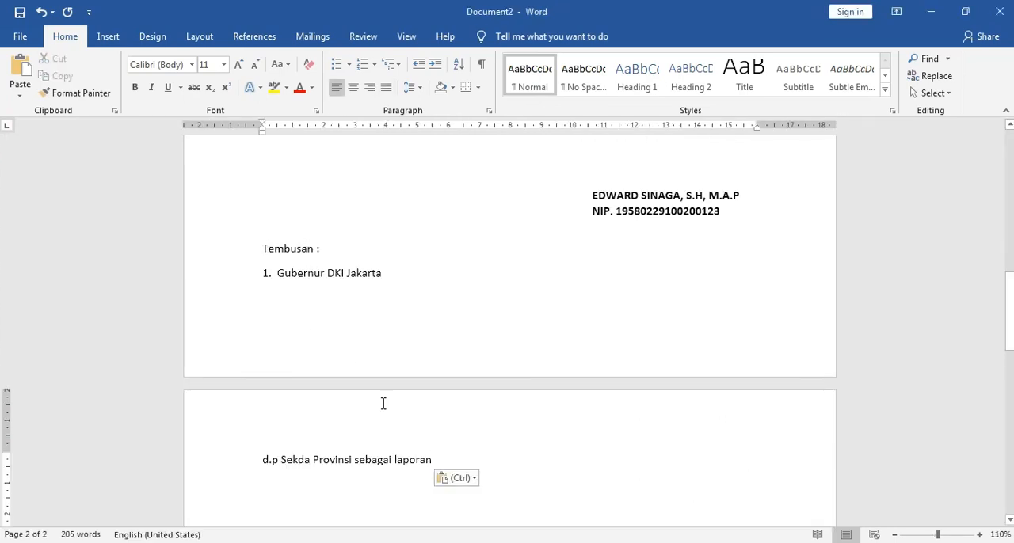
drag(383, 404, 432, 461)
key(ctrl+c)
click(419, 90)
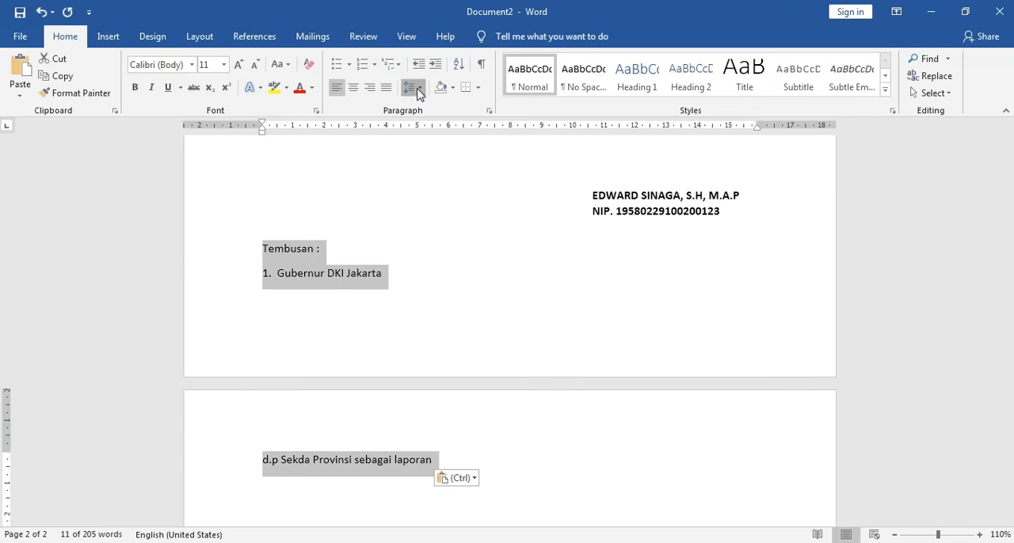
click(460, 257)
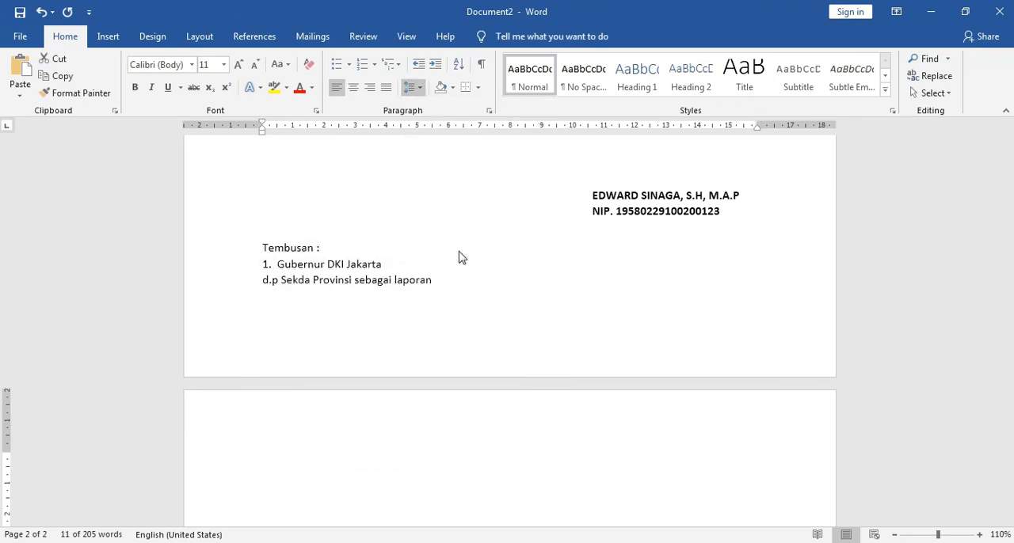
click(452, 290)
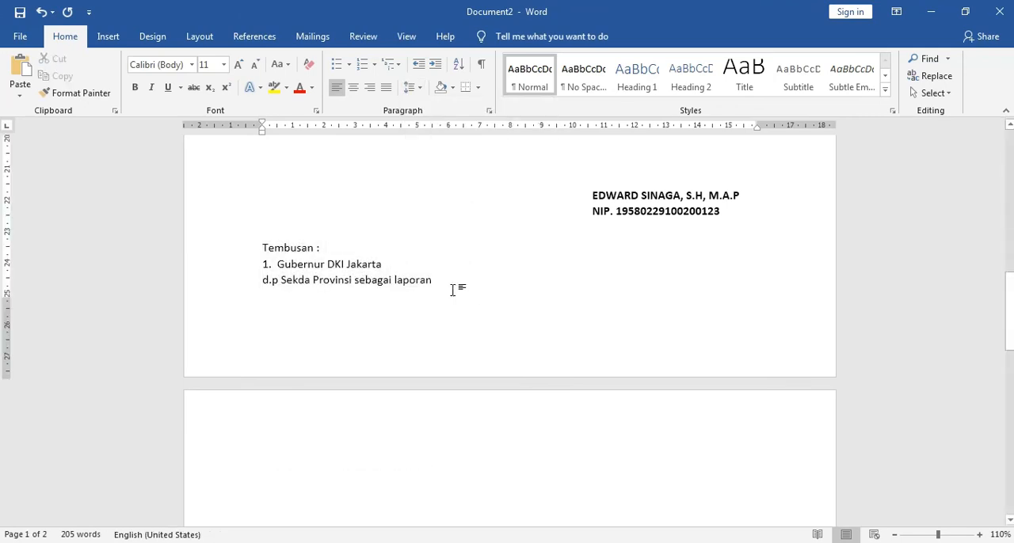
key(Delete)
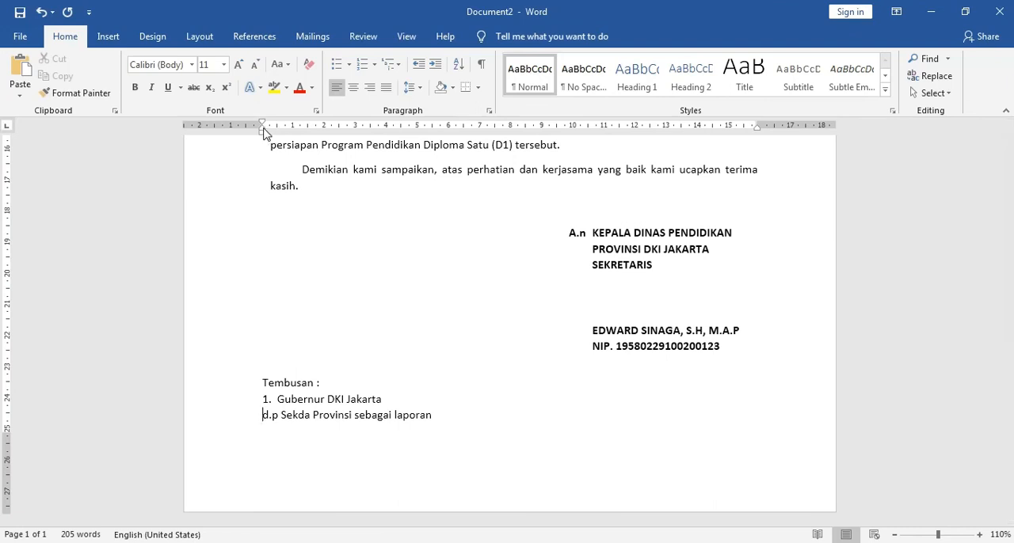
Step: Indent the line "d.p Sekda Provinsi sebagai laporan" so it aligns under the word "Gubernur"
drag(264, 133, 278, 133)
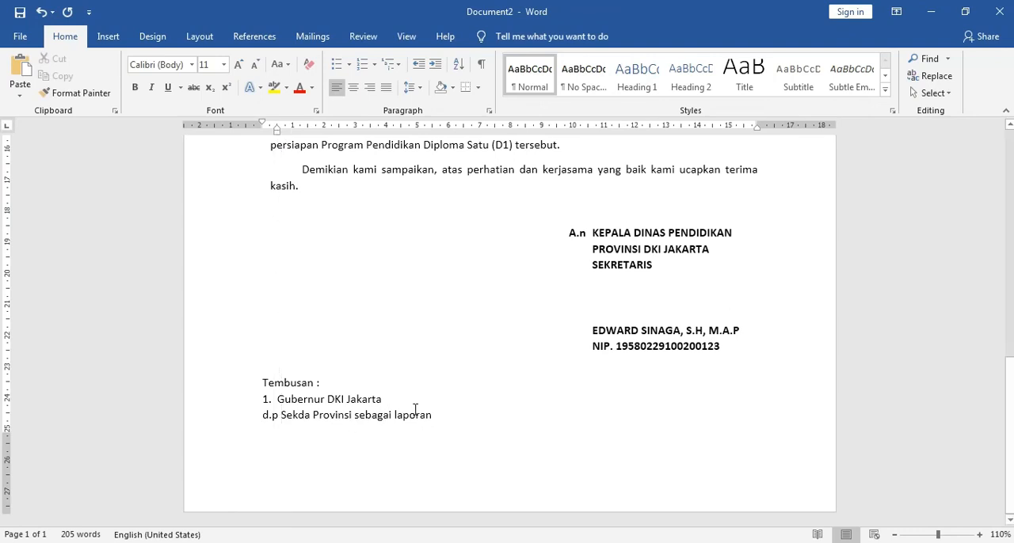
click(438, 421)
click(263, 414)
key(Tab)
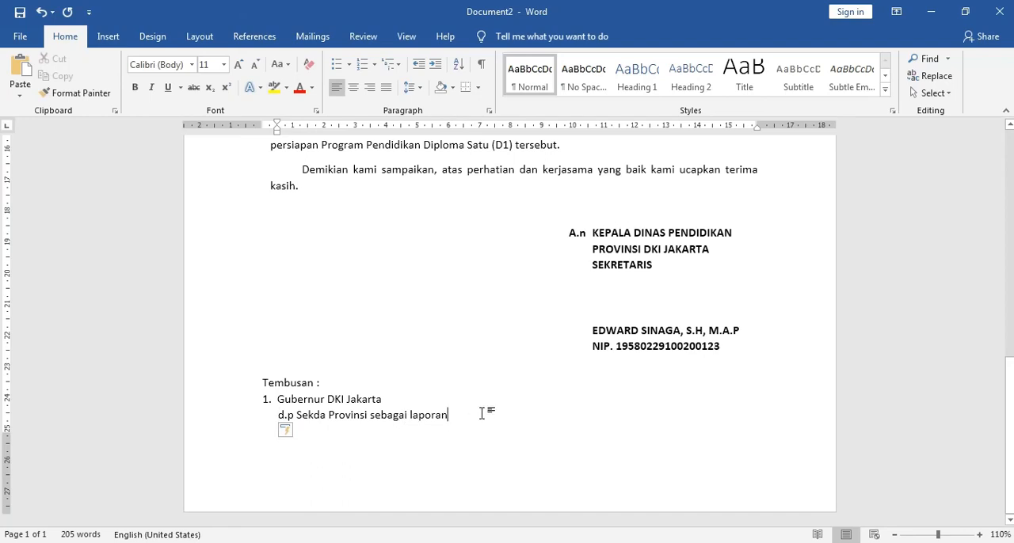
Step: Review the letter from the letterhead to the signature block at a reduced zoom of 70%
scroll(476, 416, up, 10)
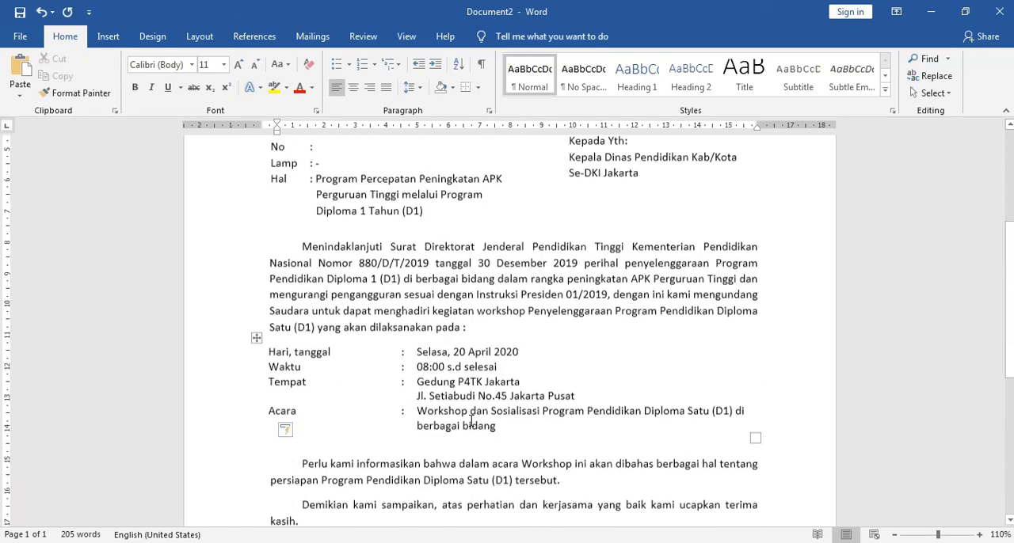
scroll(470, 421, up, 1)
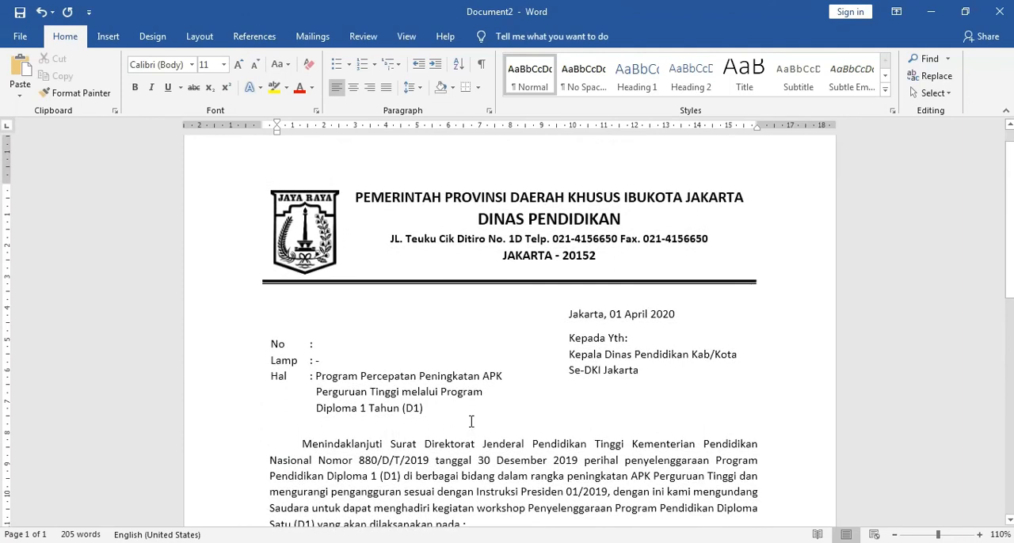
scroll(473, 422, down, 4)
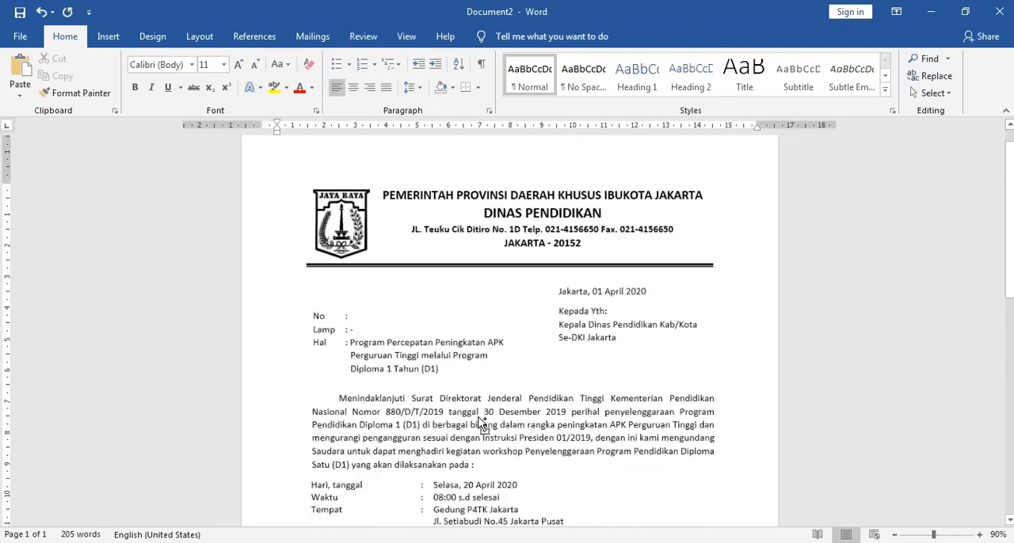
scroll(483, 421, down, 3)
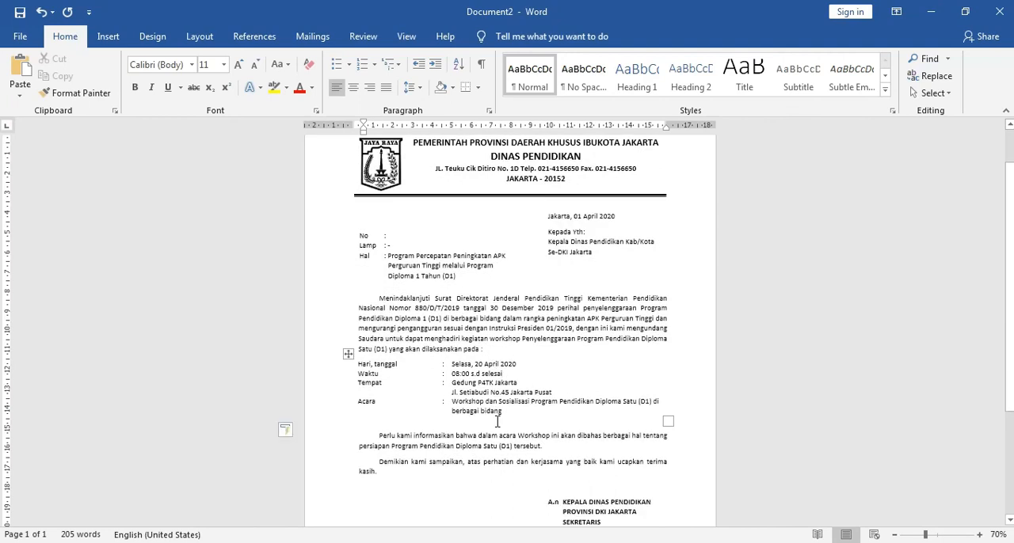
scroll(498, 421, down, 2)
scroll(536, 419, up, 4)
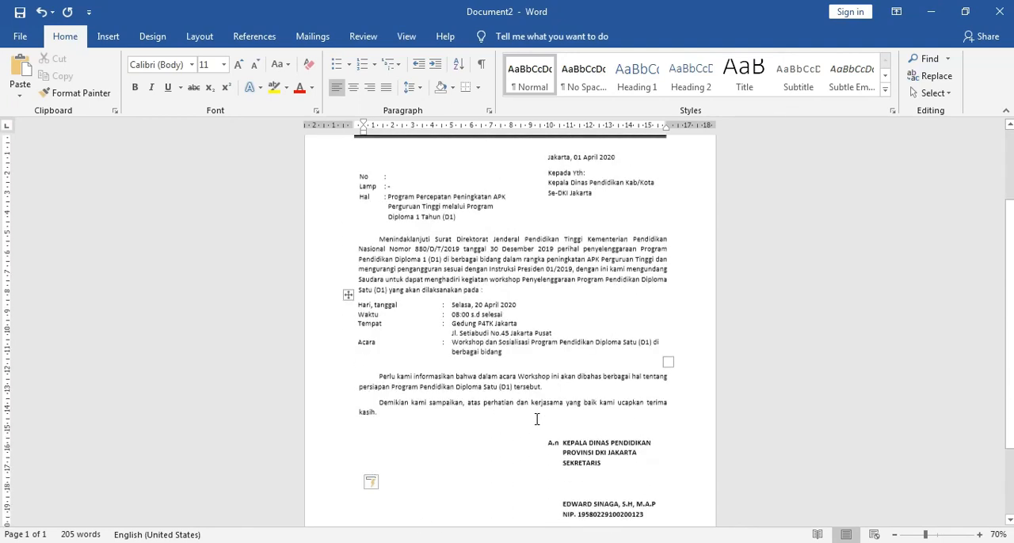
Step: Auto-hide the ribbon, examine the whole letter from letterhead to Tembusan list, and bring the ribbon back
click(895, 11)
click(895, 139)
click(896, 11)
click(844, 32)
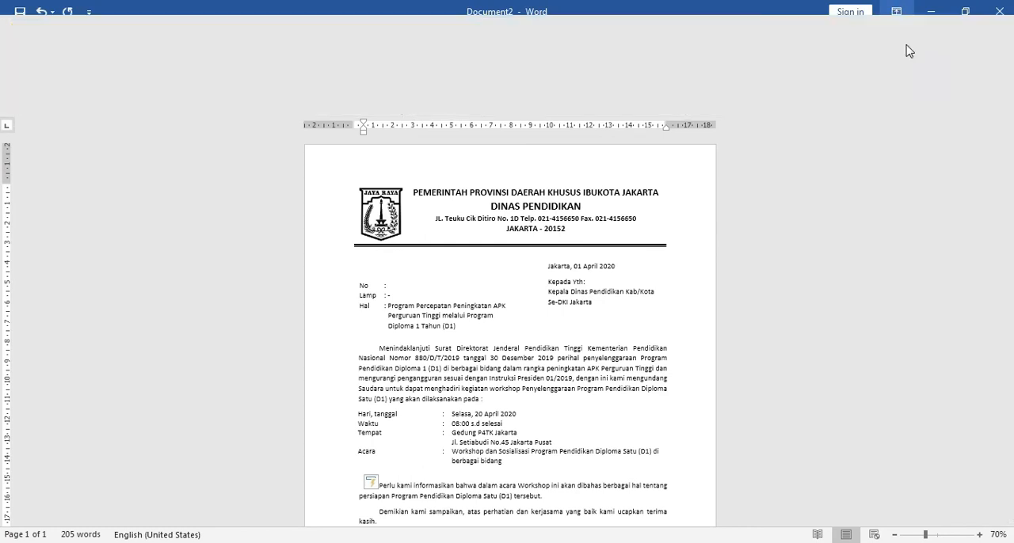
drag(1010, 187, 1010, 265)
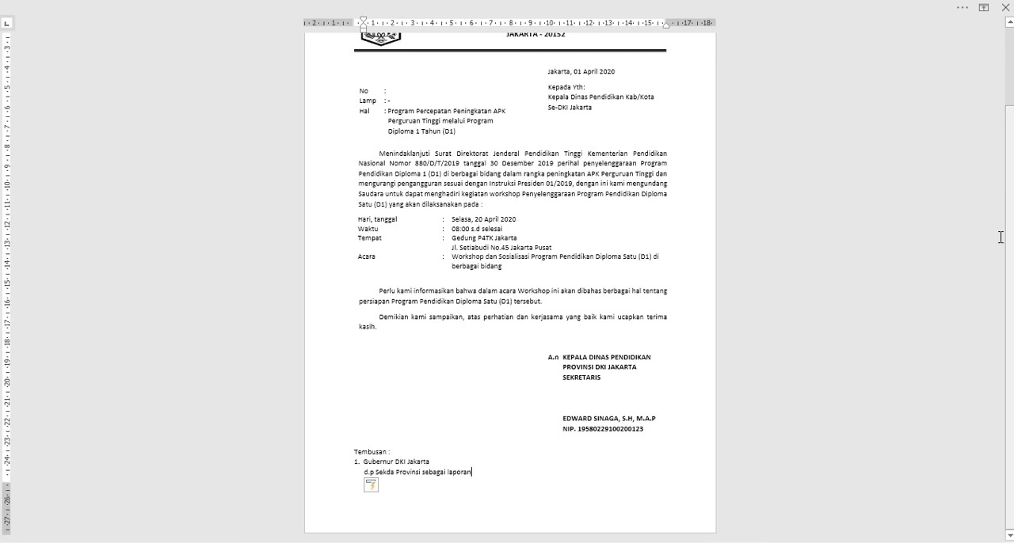
drag(1010, 342, 1011, 268)
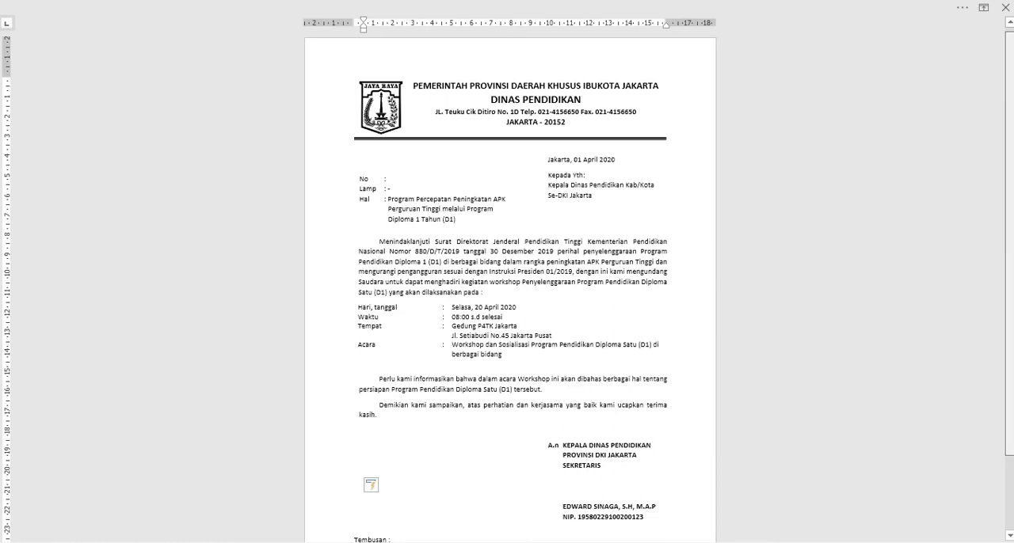
drag(1010, 269, 1010, 264)
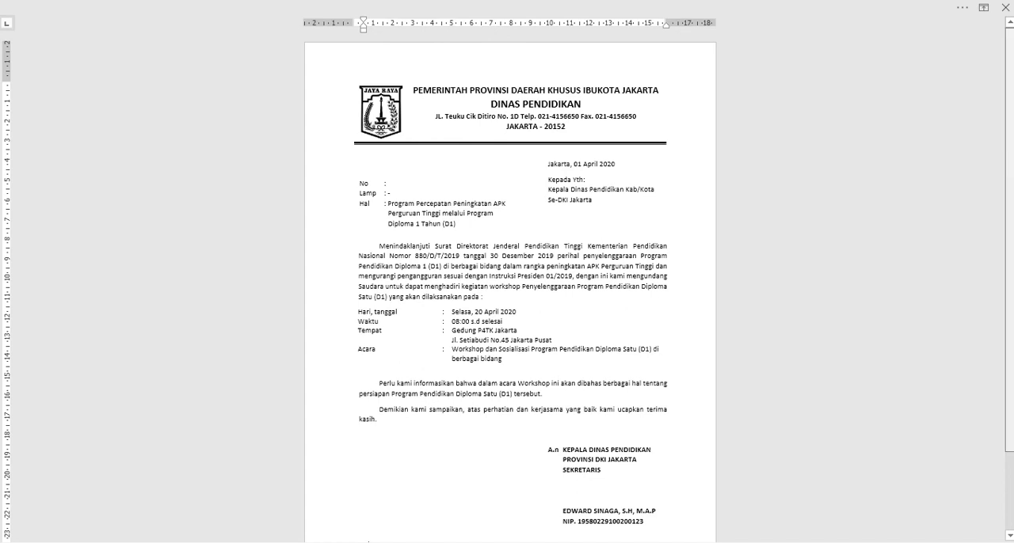
key(ctrl+v)
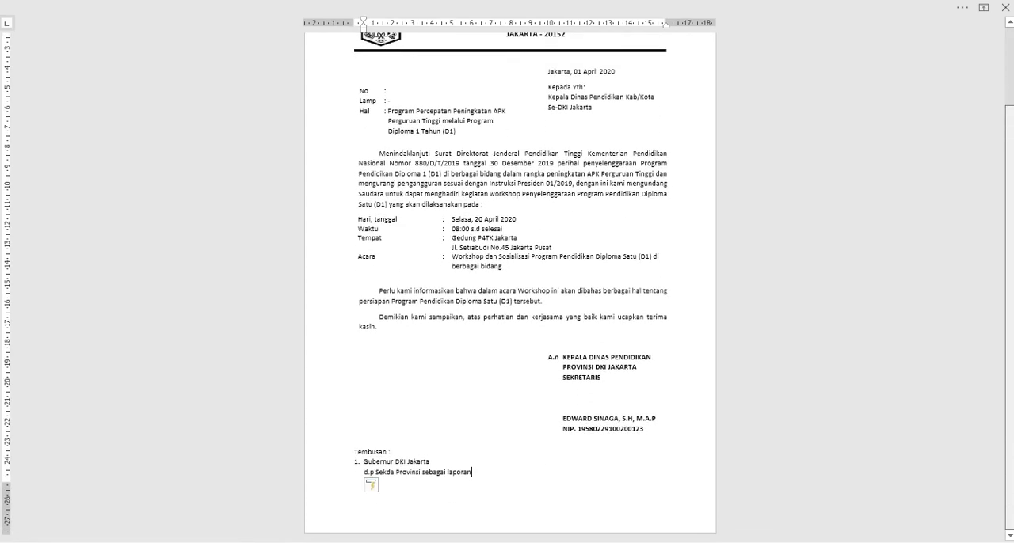
drag(1009, 206, 1009, 127)
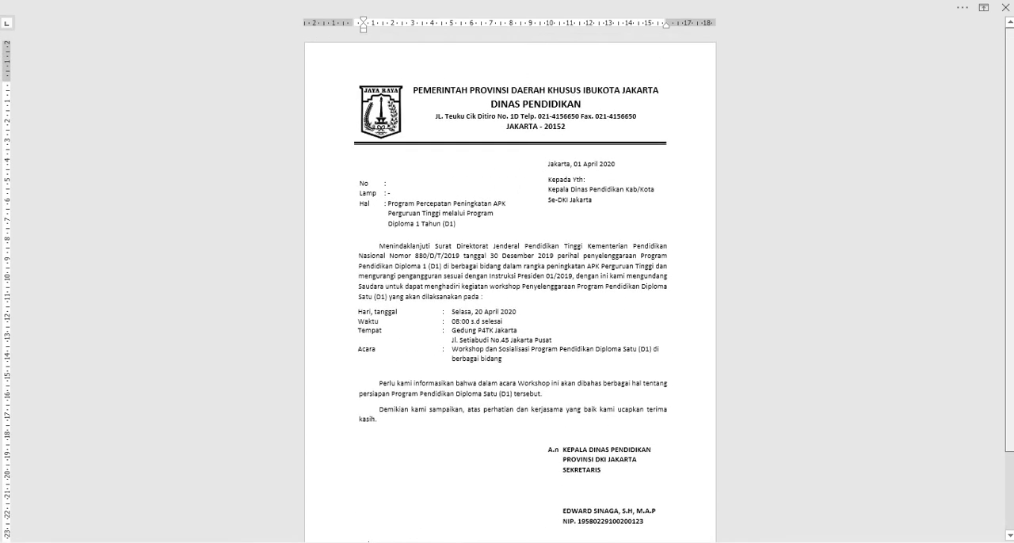
click(984, 10)
click(905, 121)
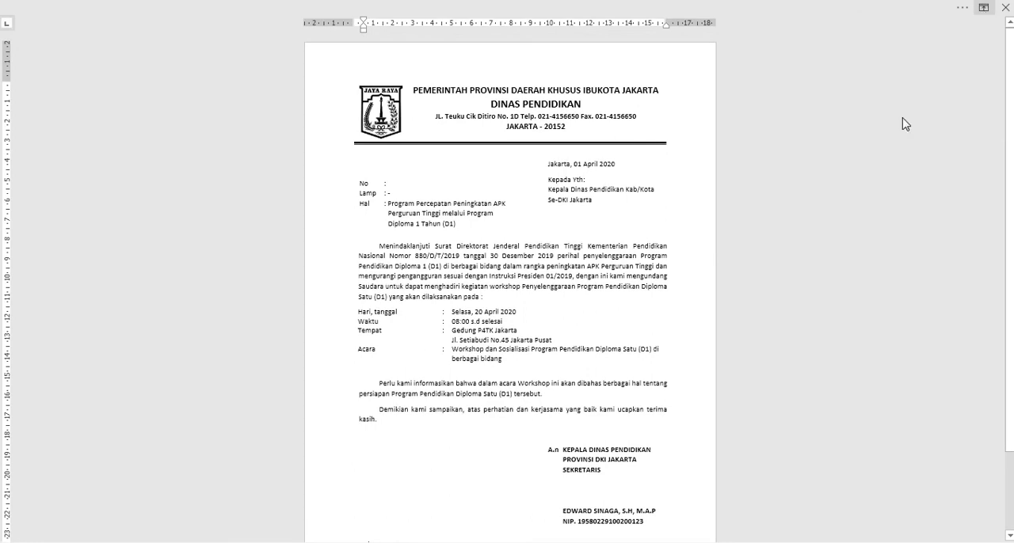